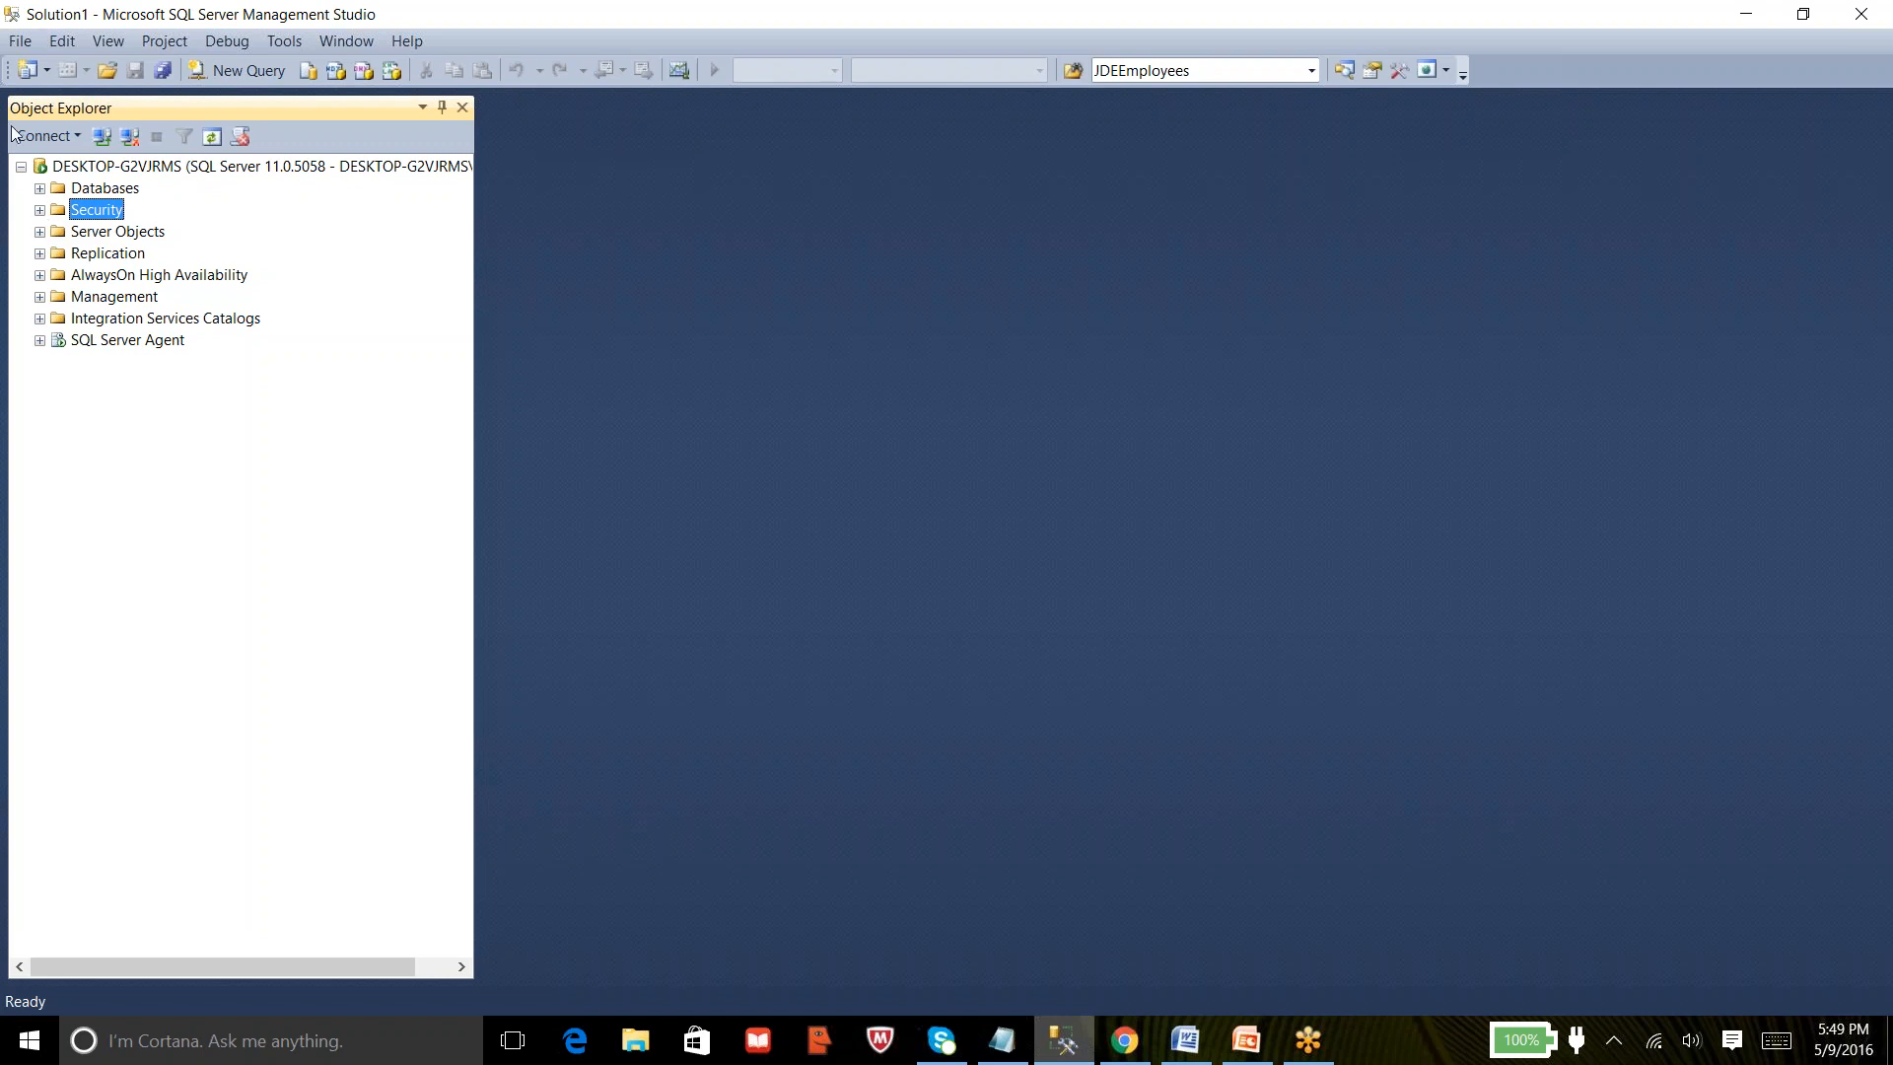
List the server's databases and look through the tables of AdventureWorks2012, leaving that database collapsed.
click(39, 188)
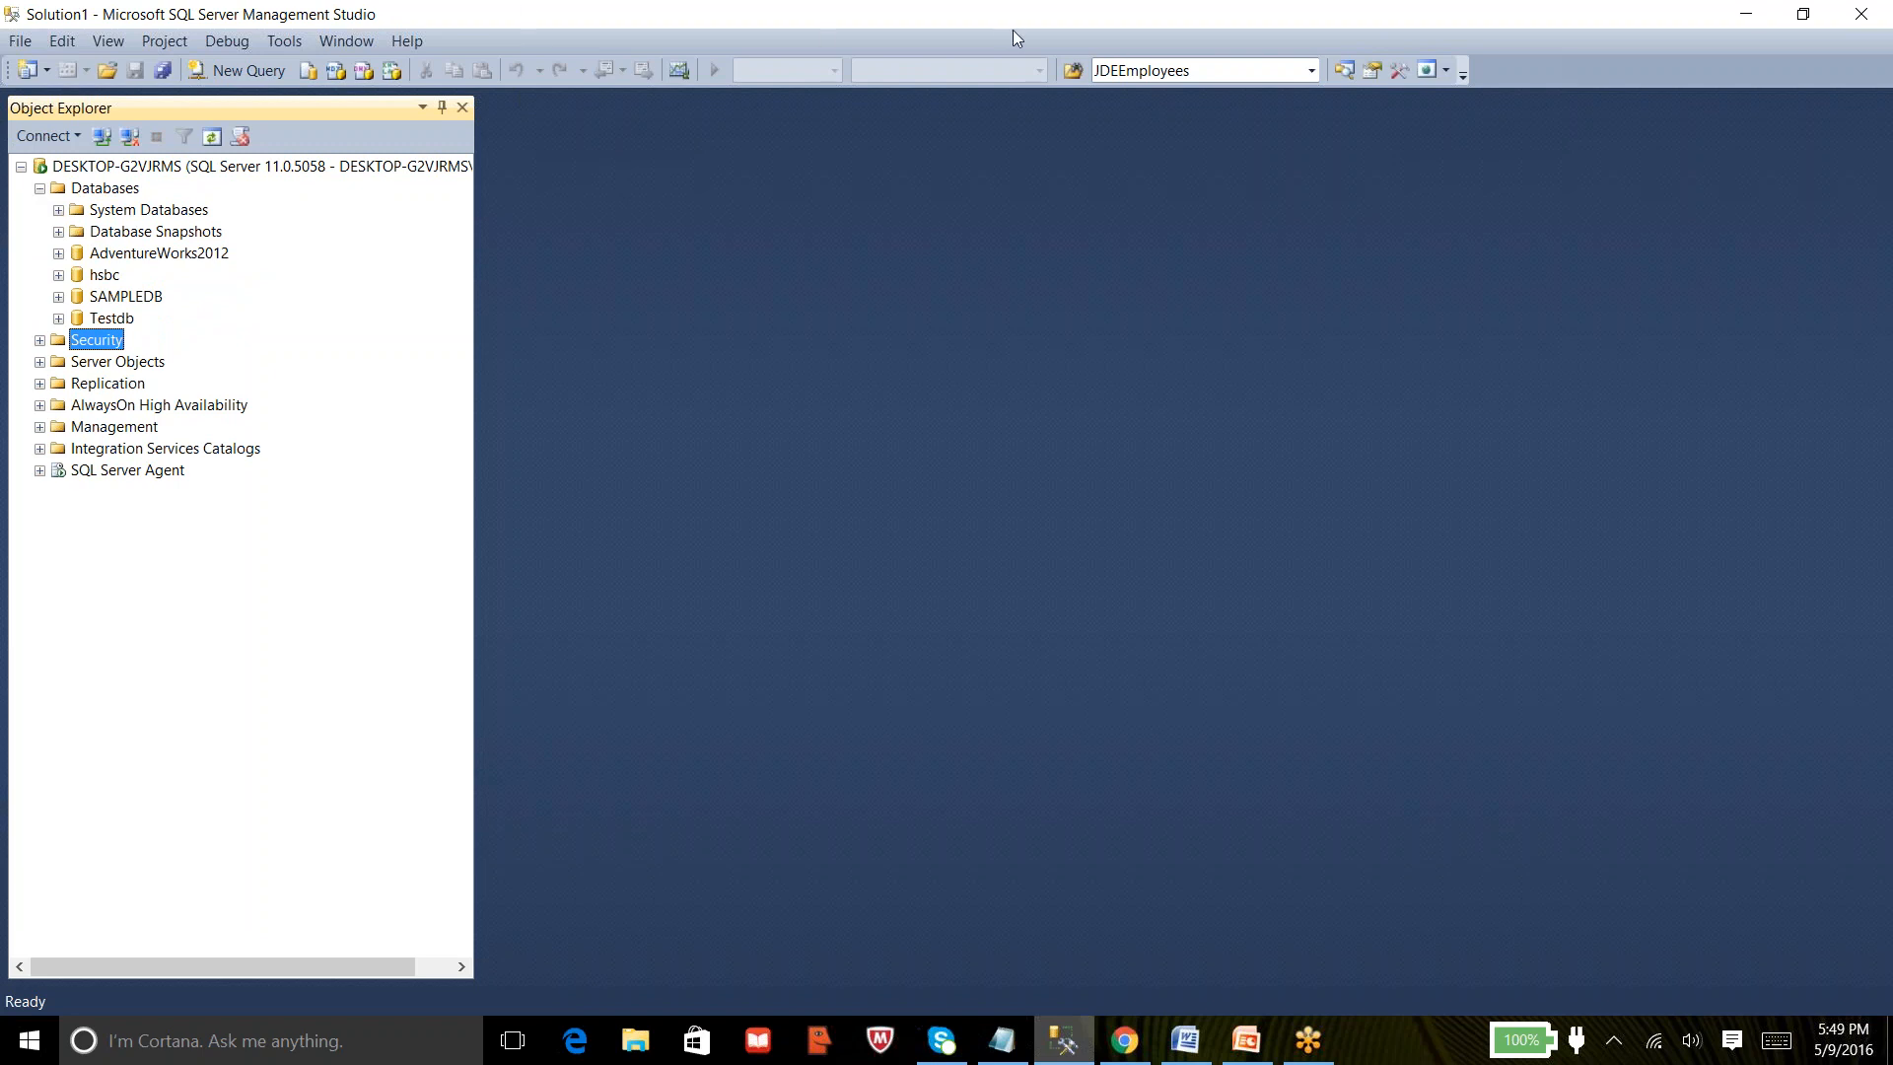
click(1037, 32)
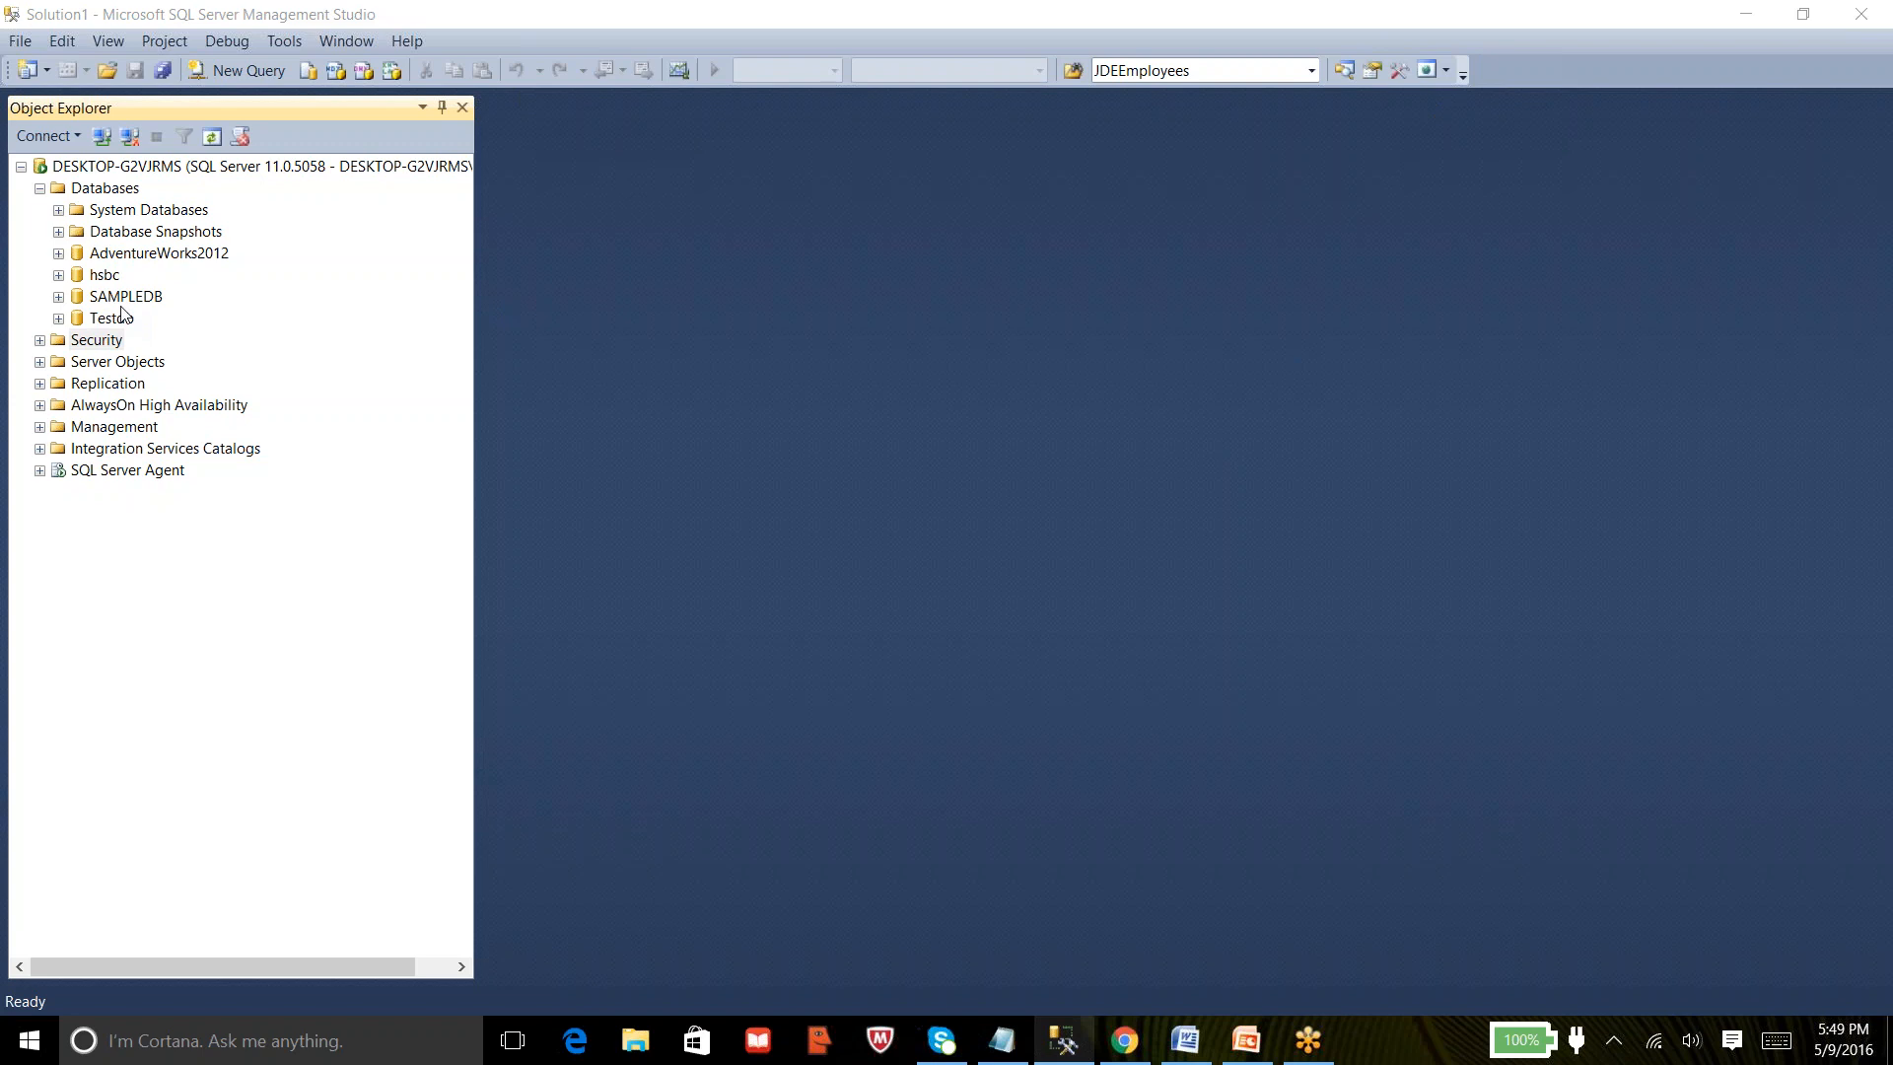
click(148, 259)
click(59, 254)
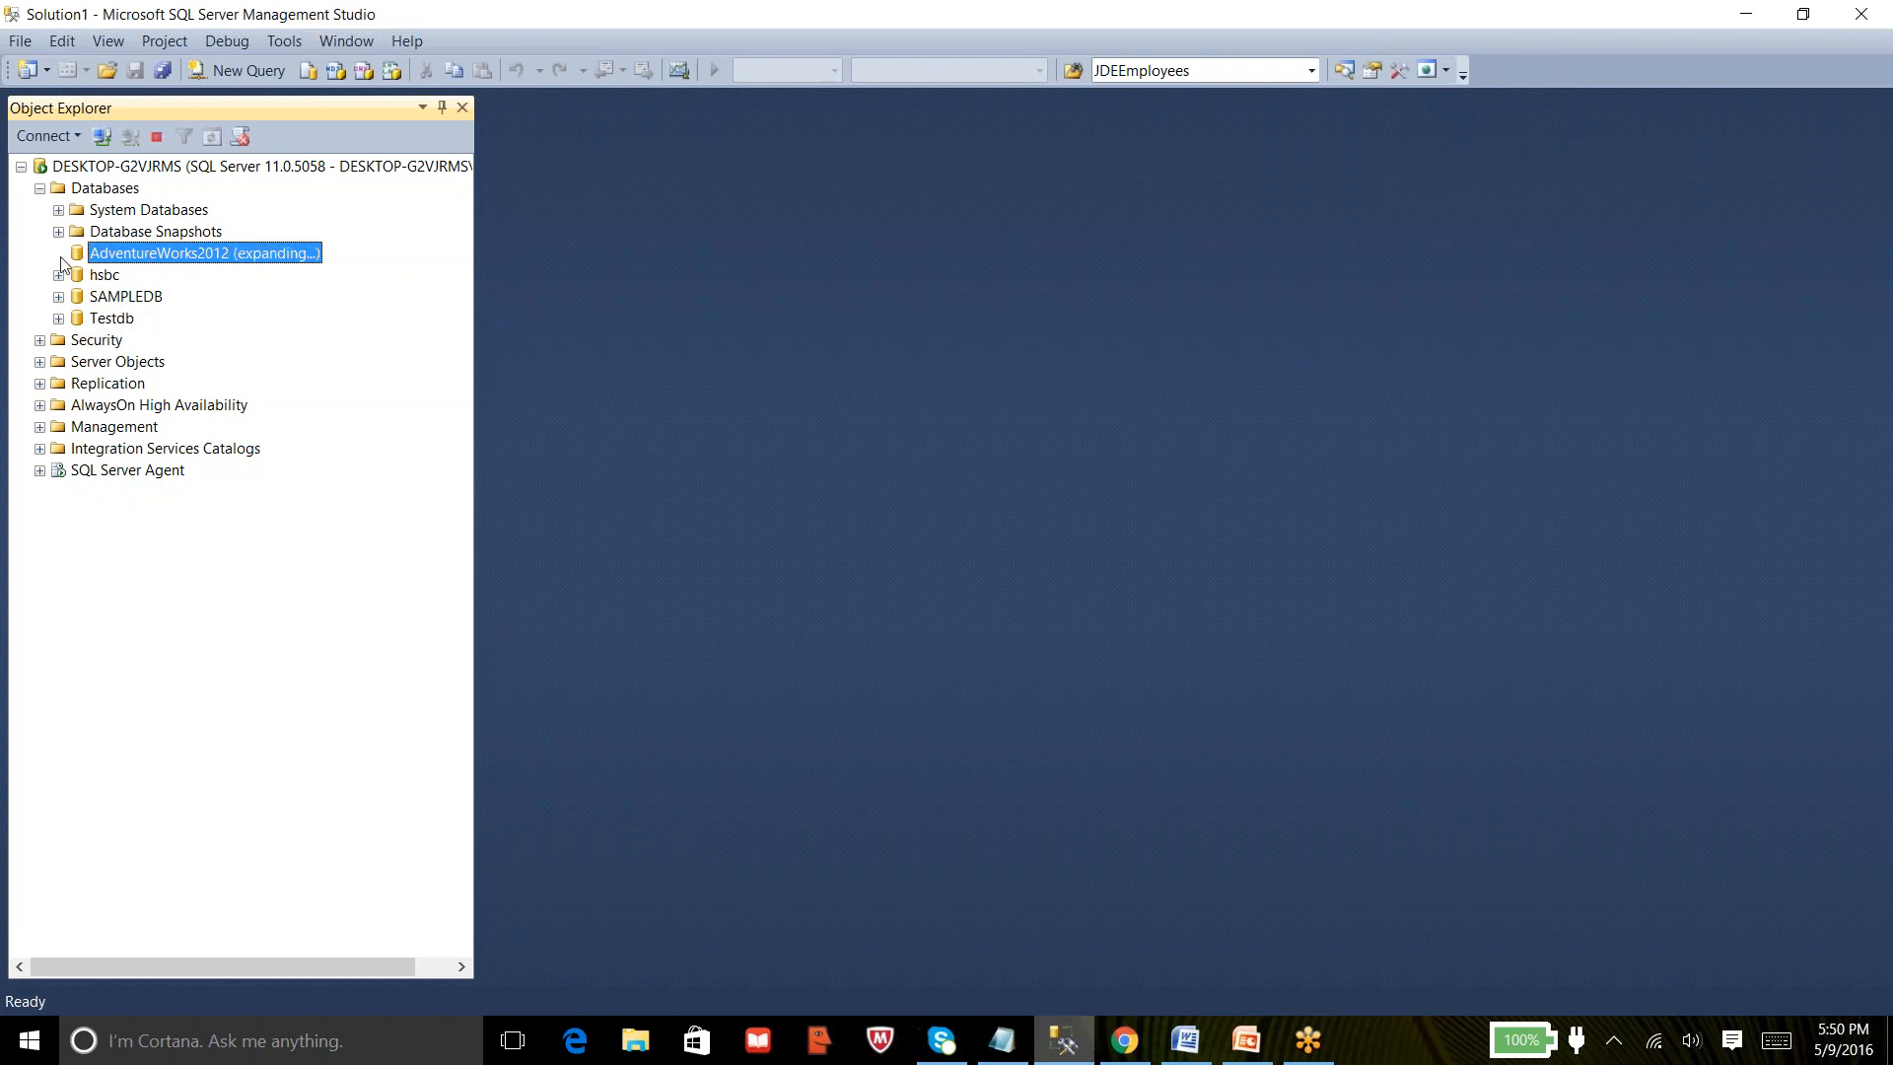
click(78, 296)
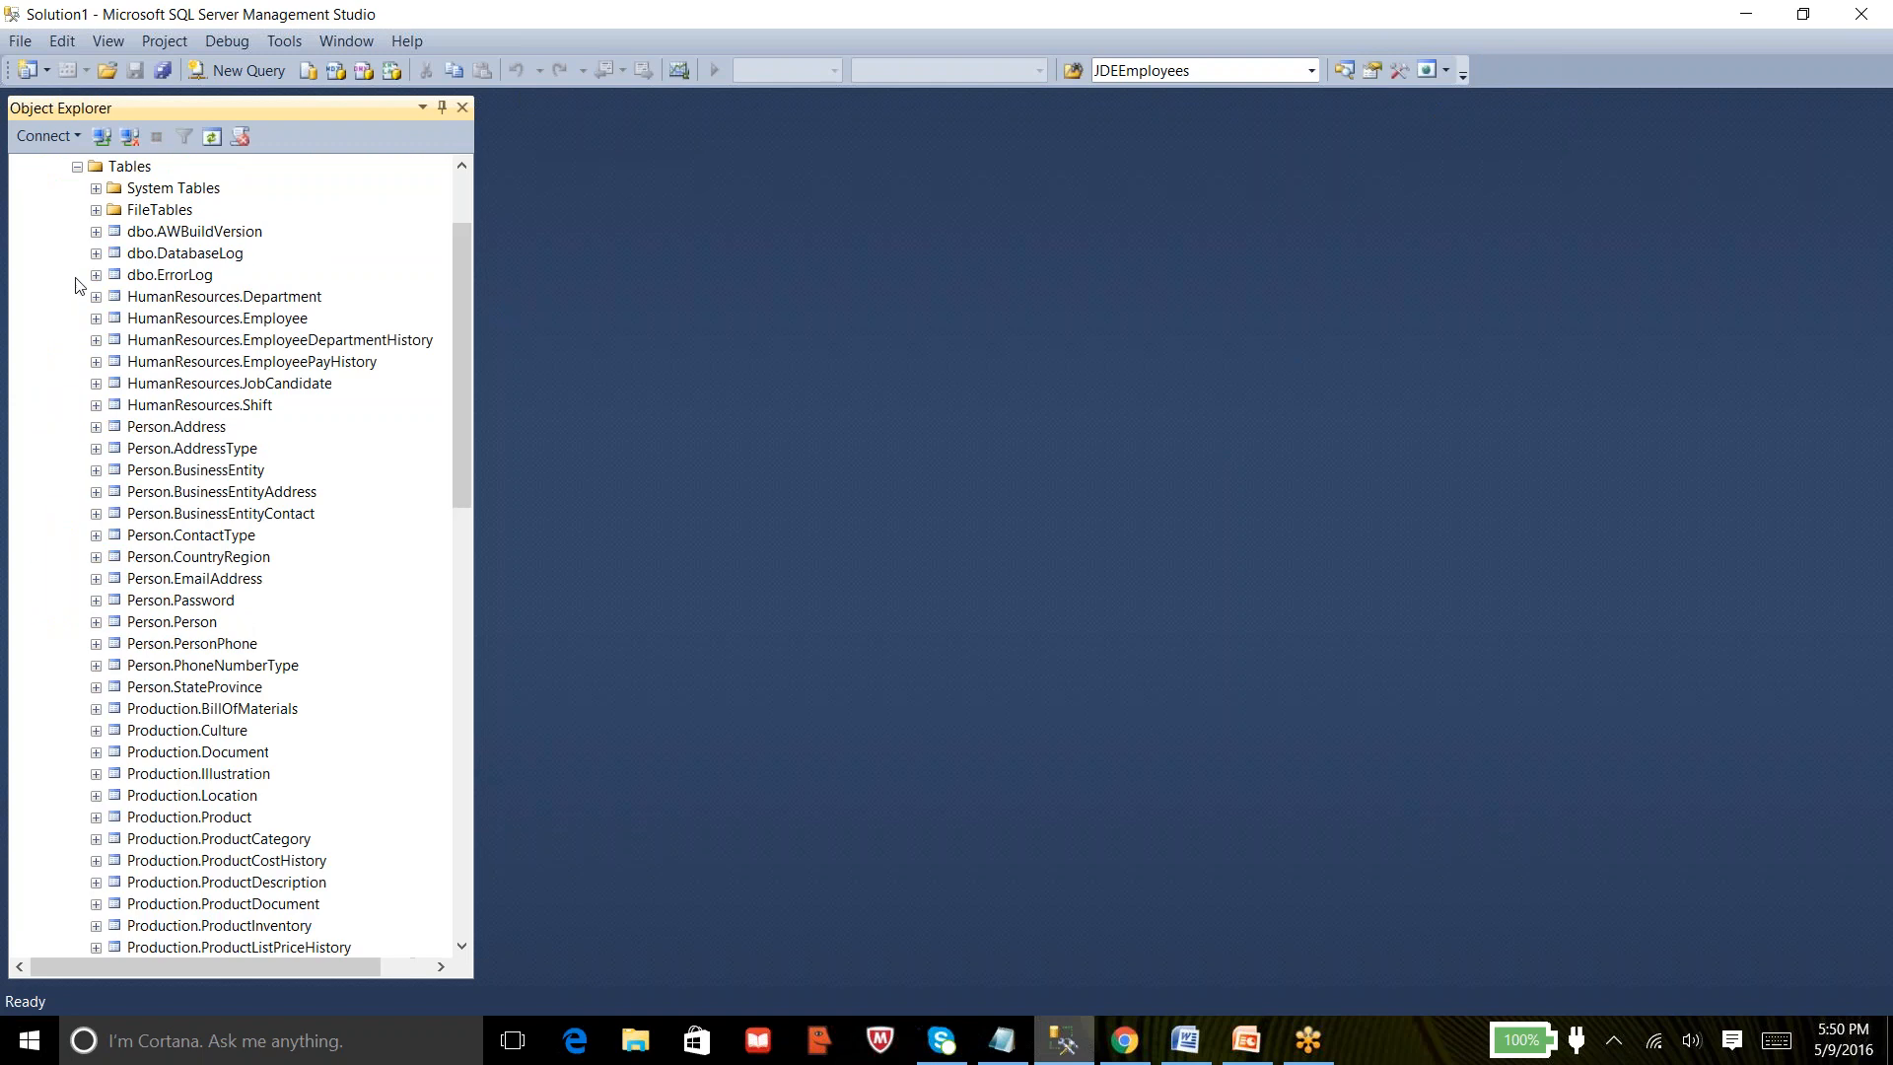
click(77, 167)
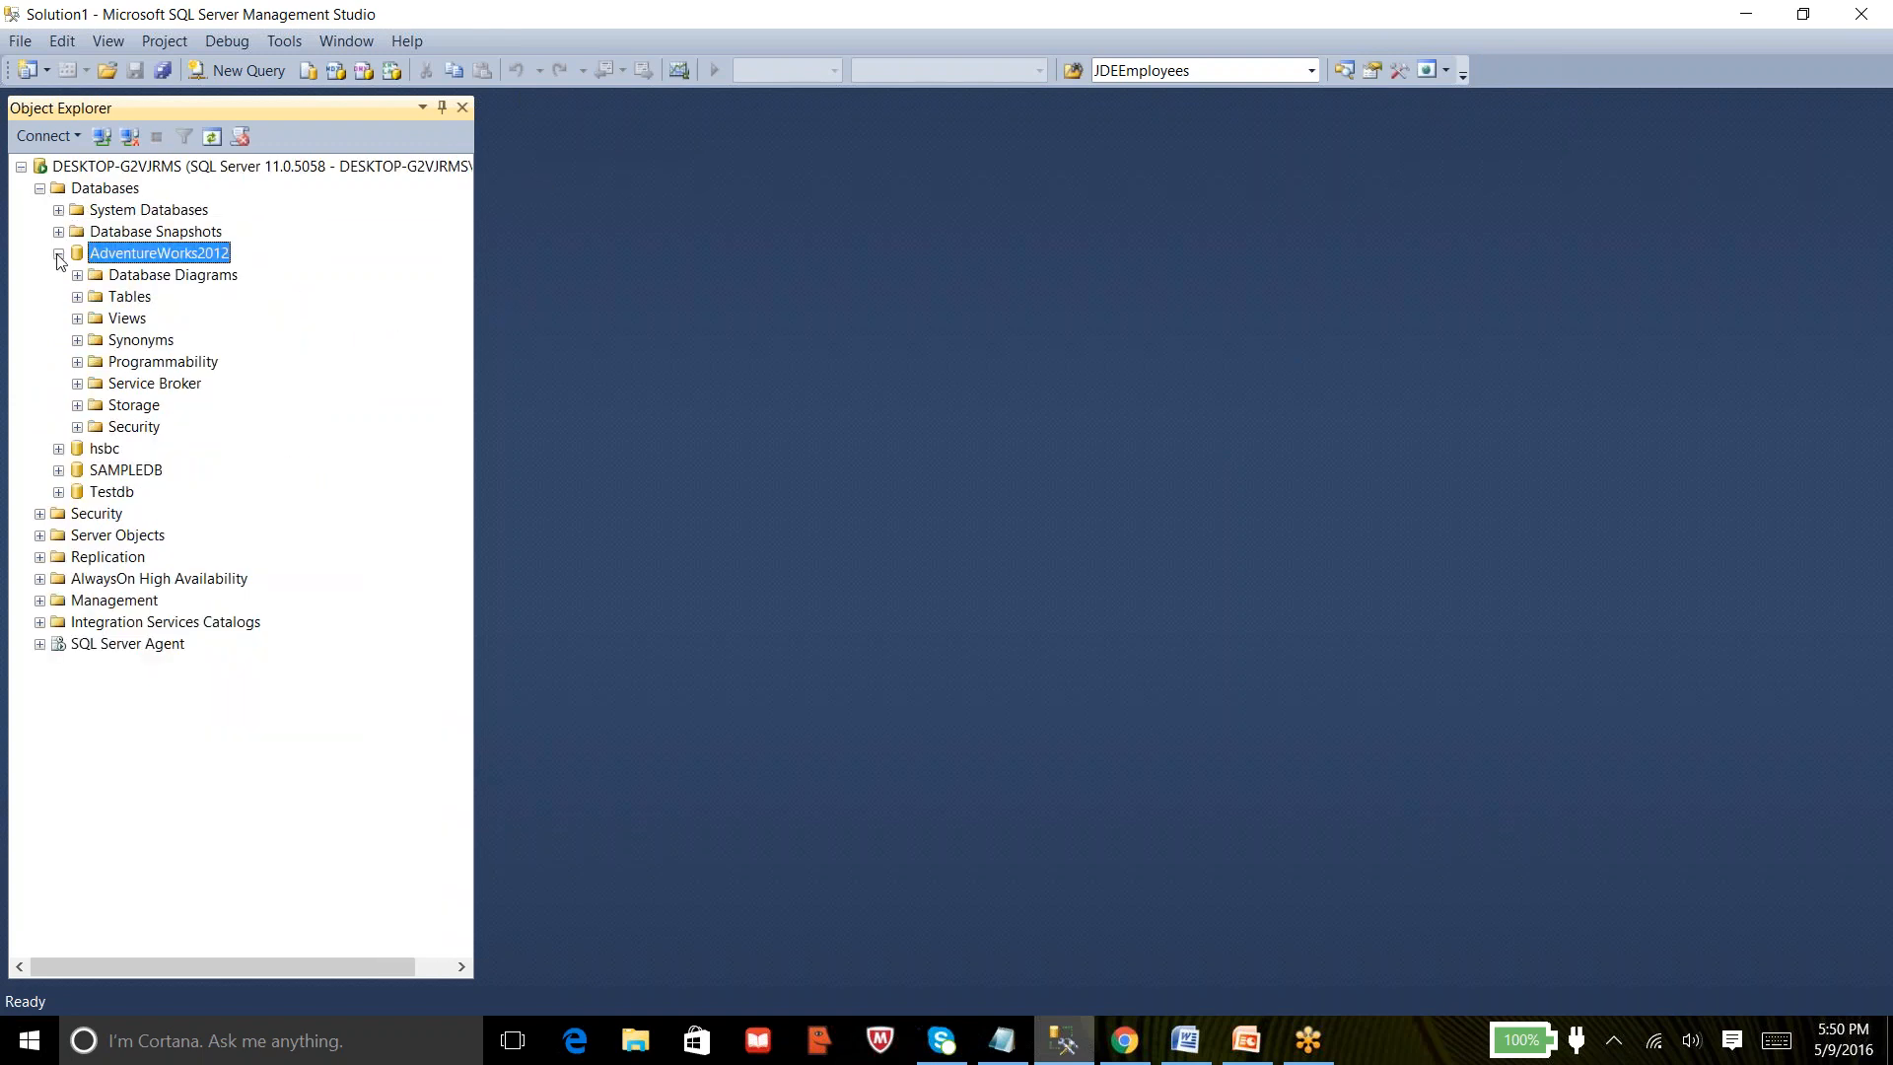
click(59, 254)
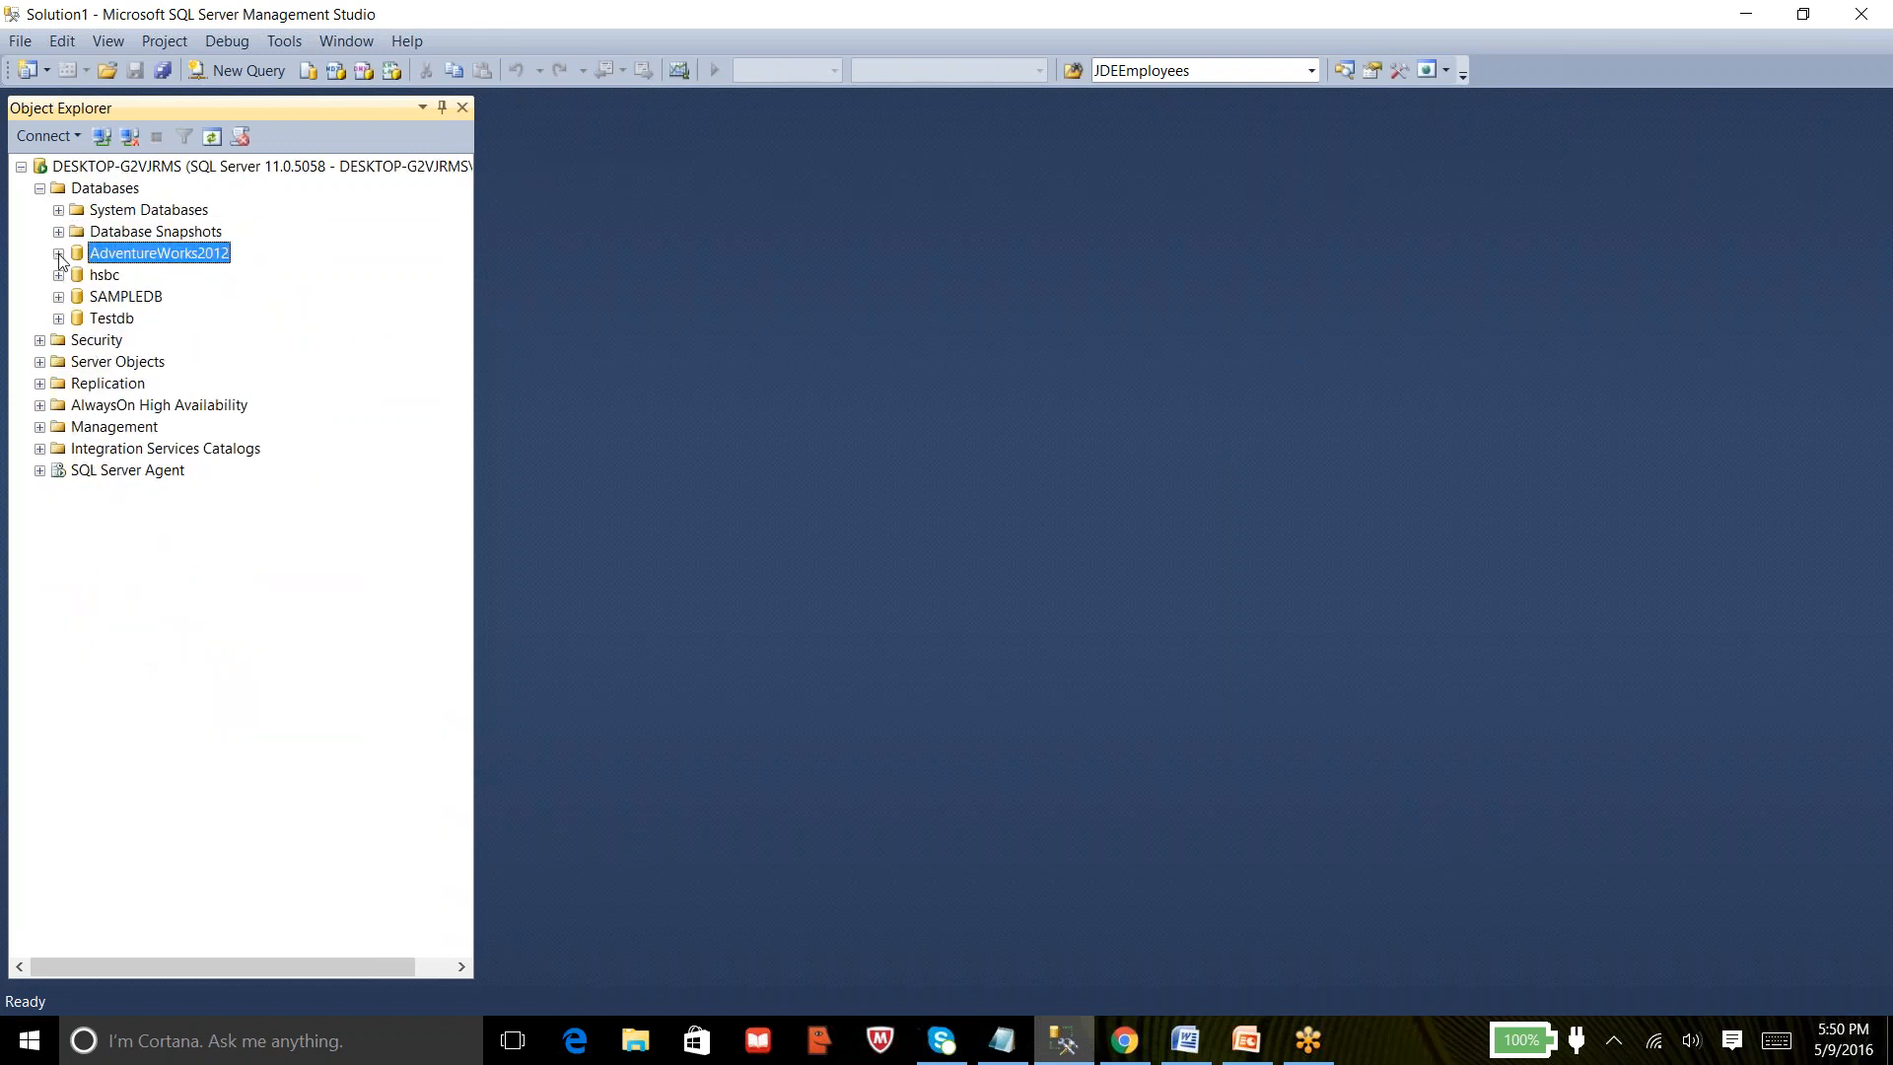
Start a backup task for the AdventureWorks2012 database.
right_click(149, 260)
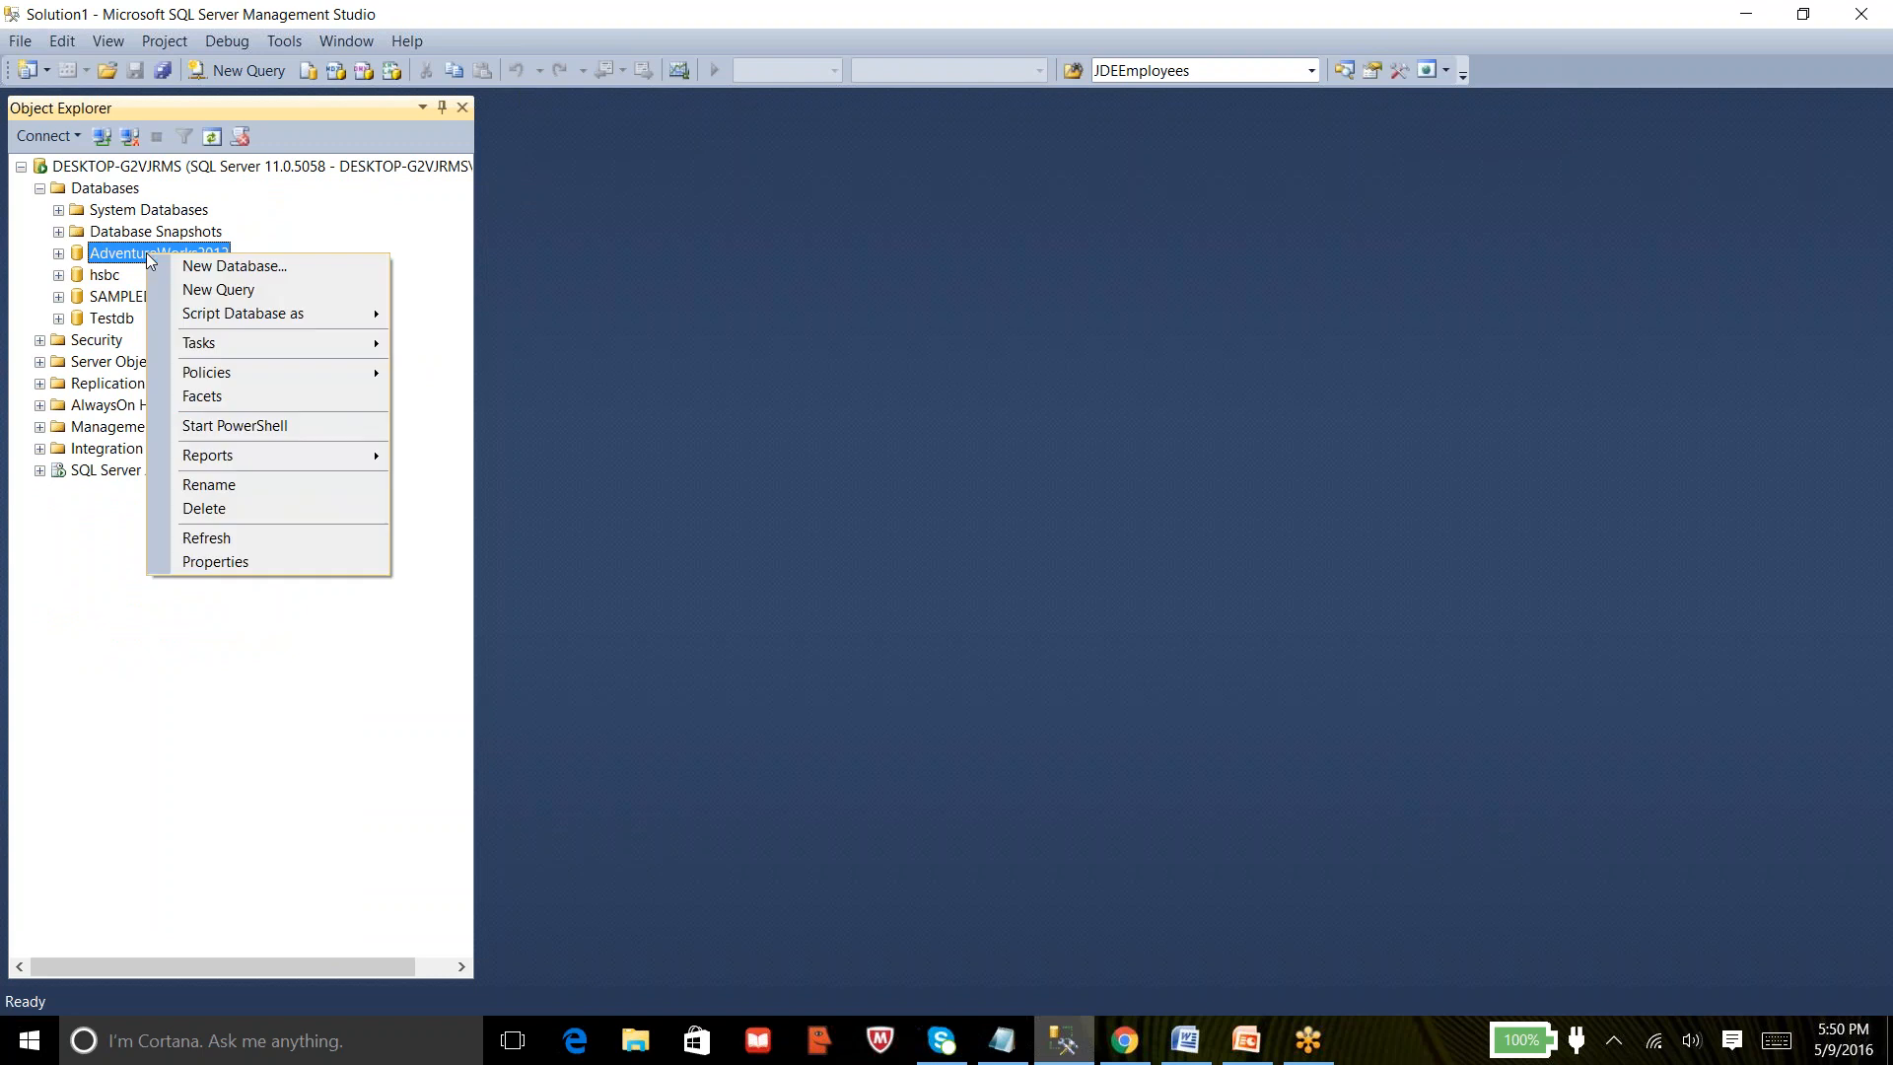
mouse_move(193, 344)
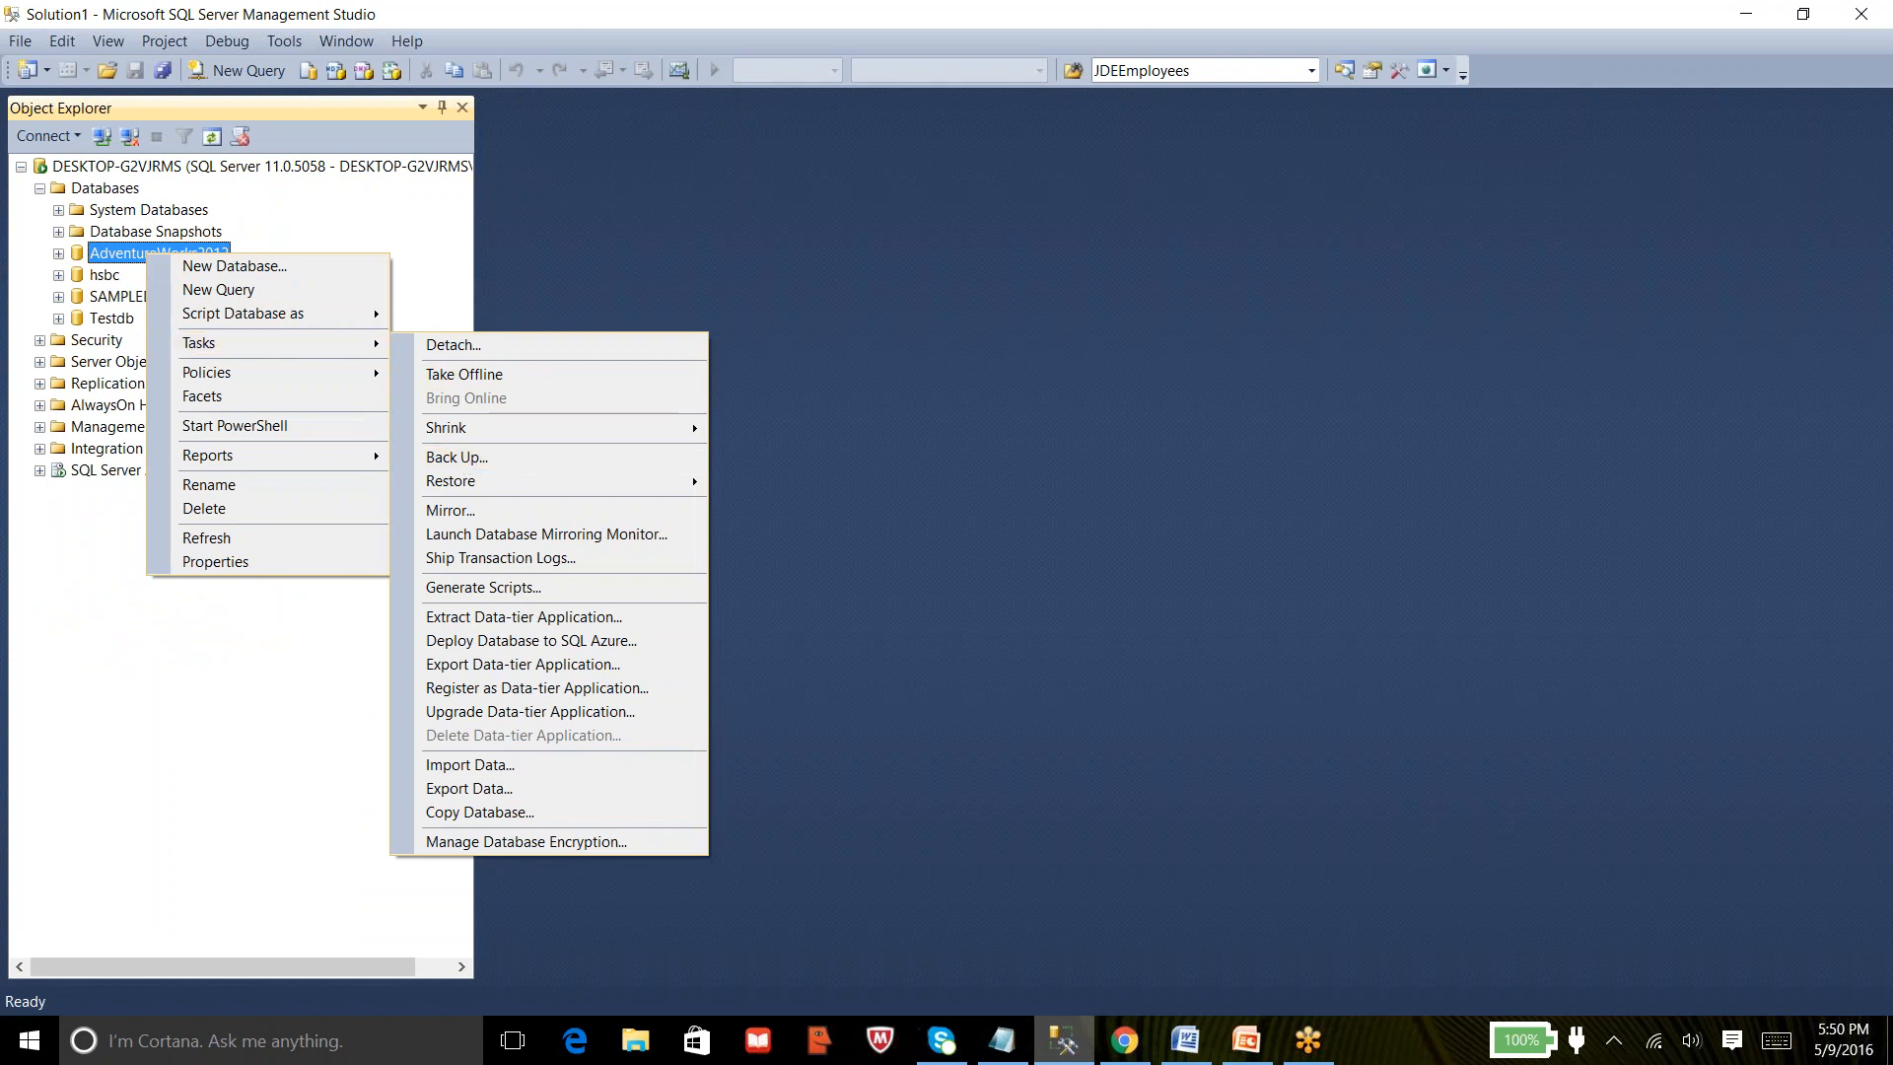
click(501, 457)
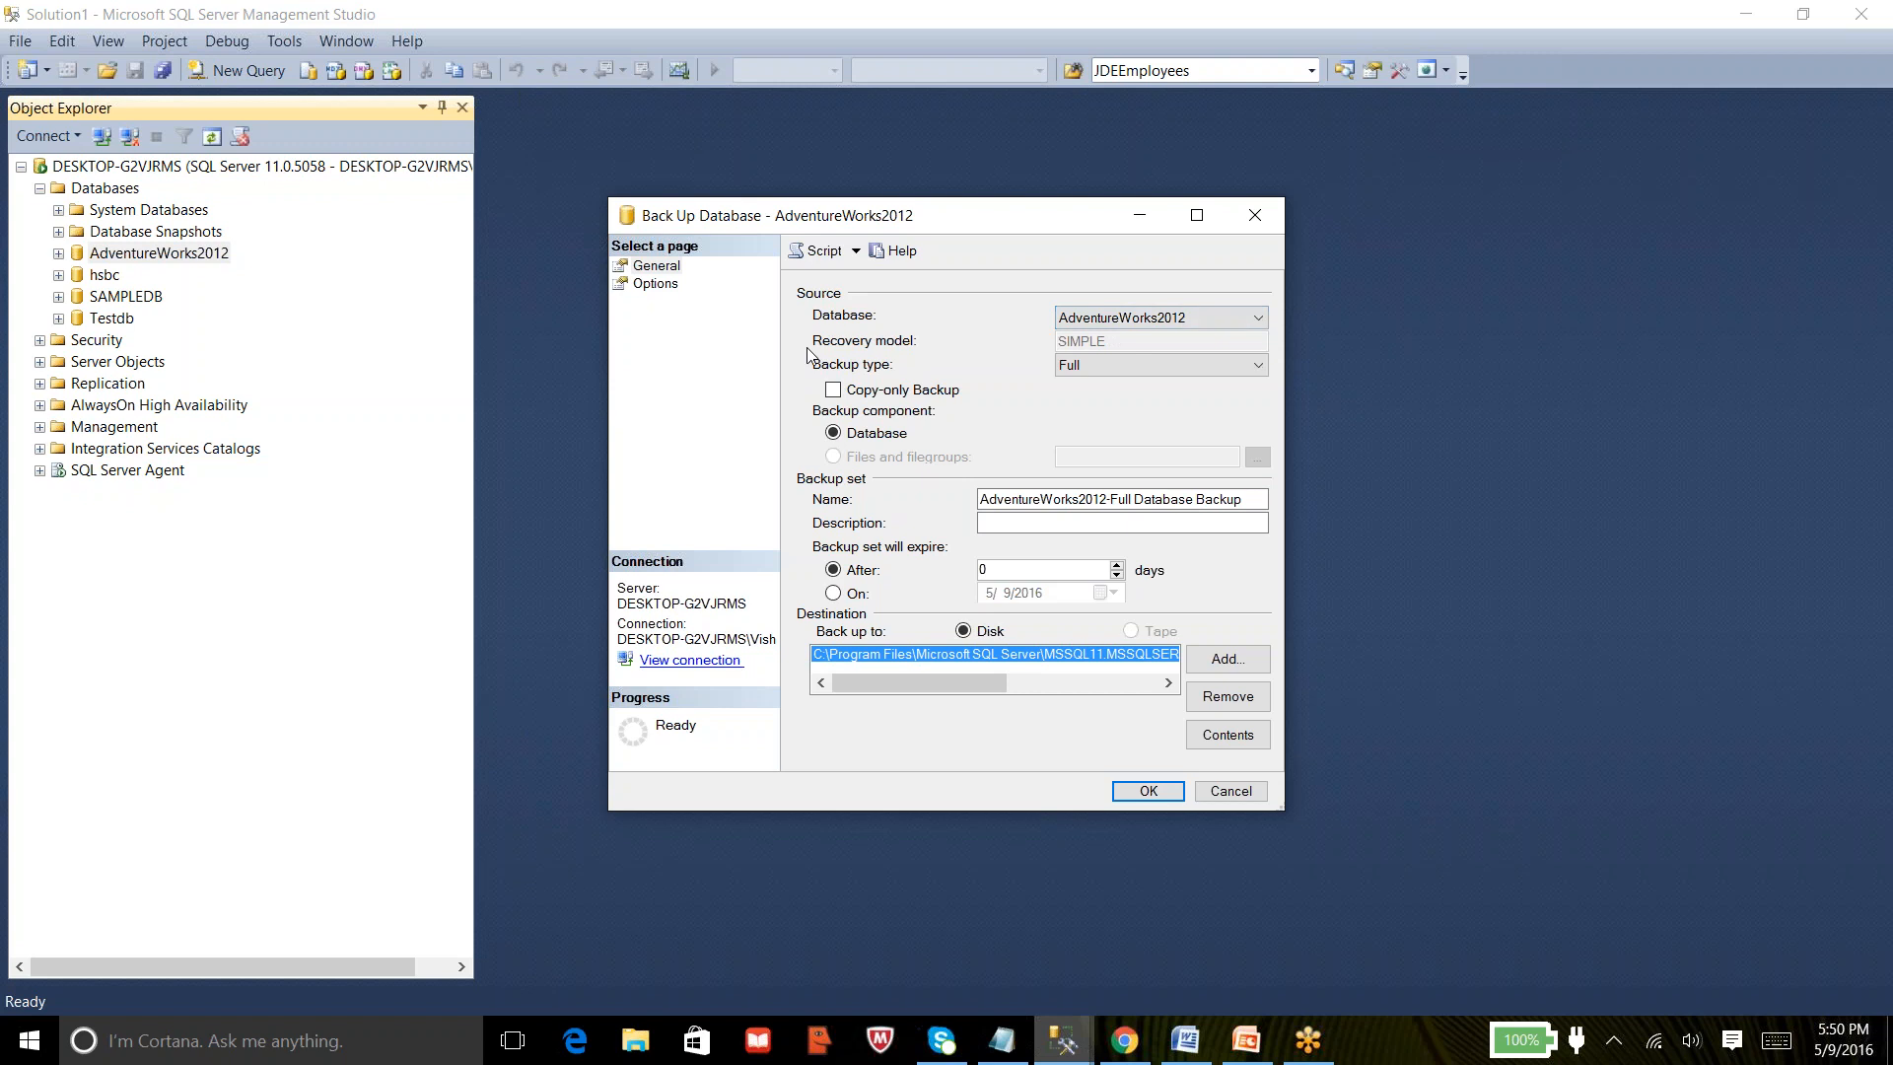
Choose Full as the backup type and make it a copy-only backup.
click(1111, 358)
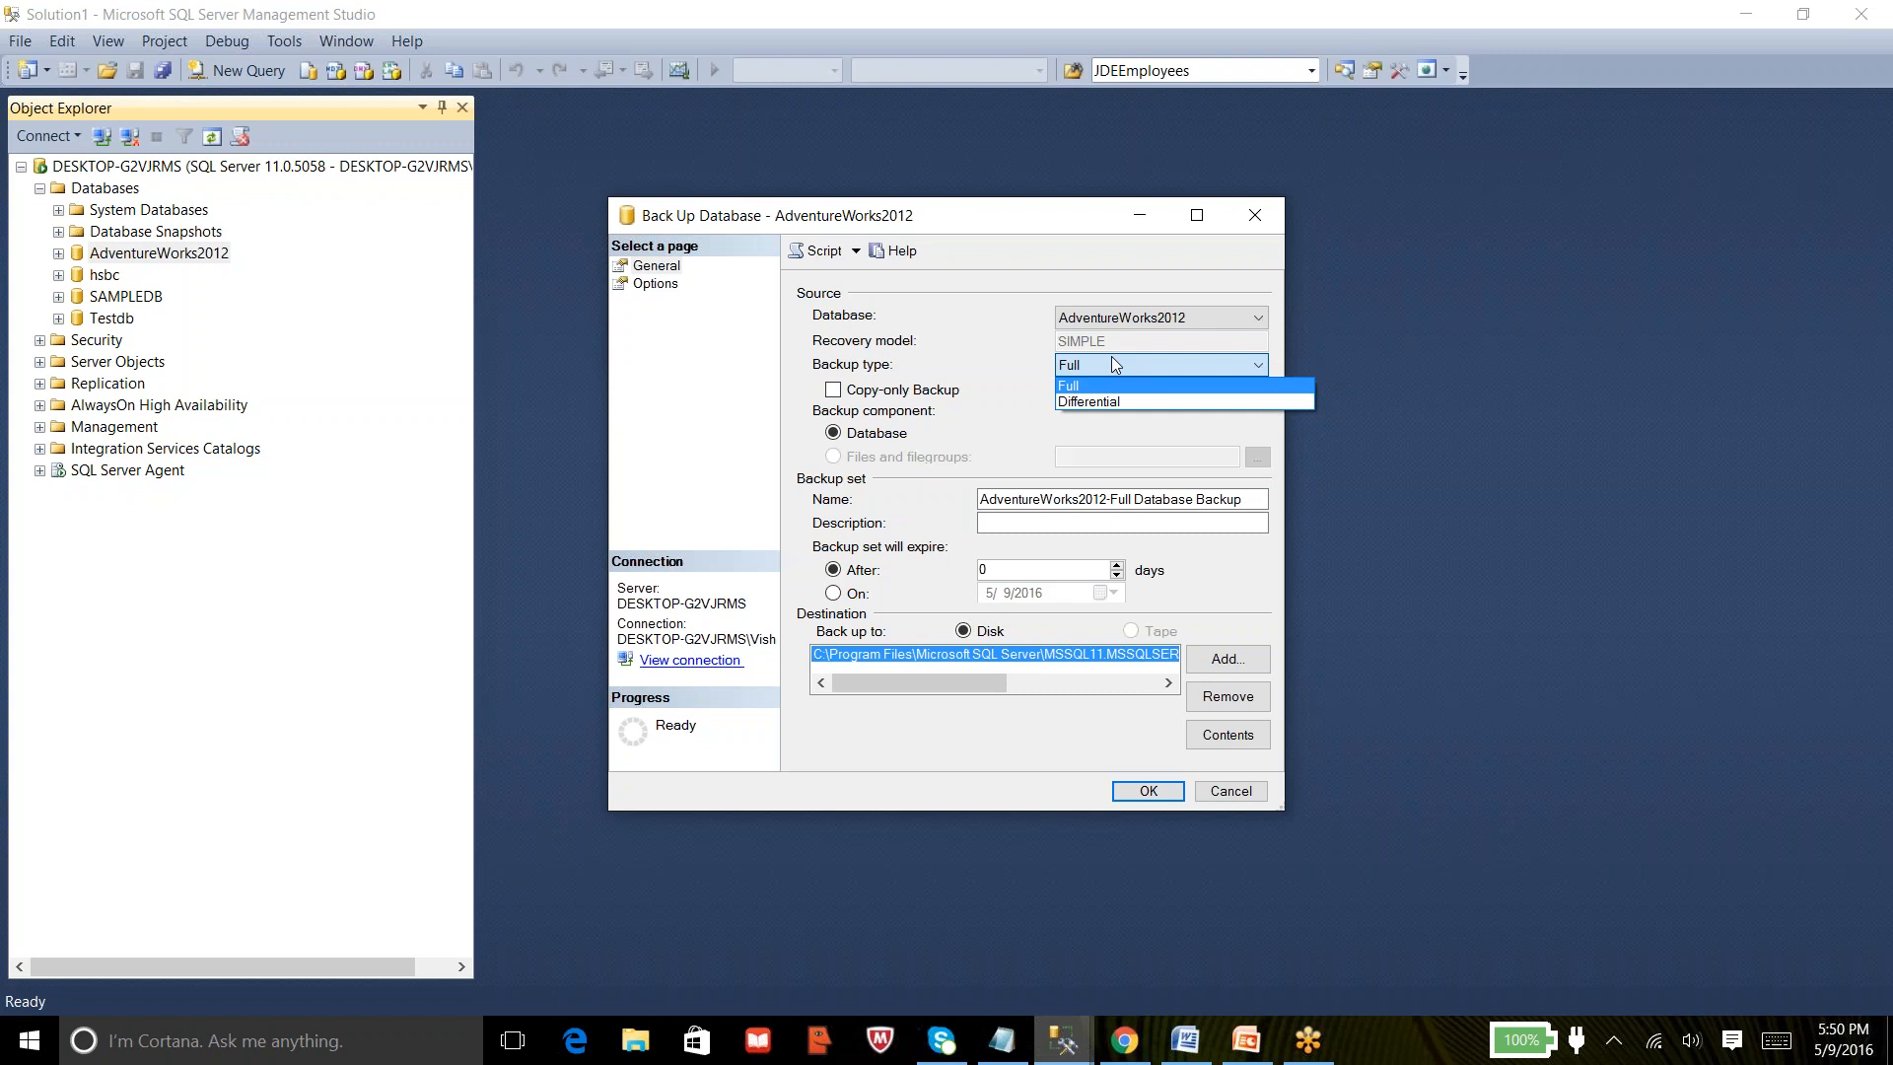
click(1086, 382)
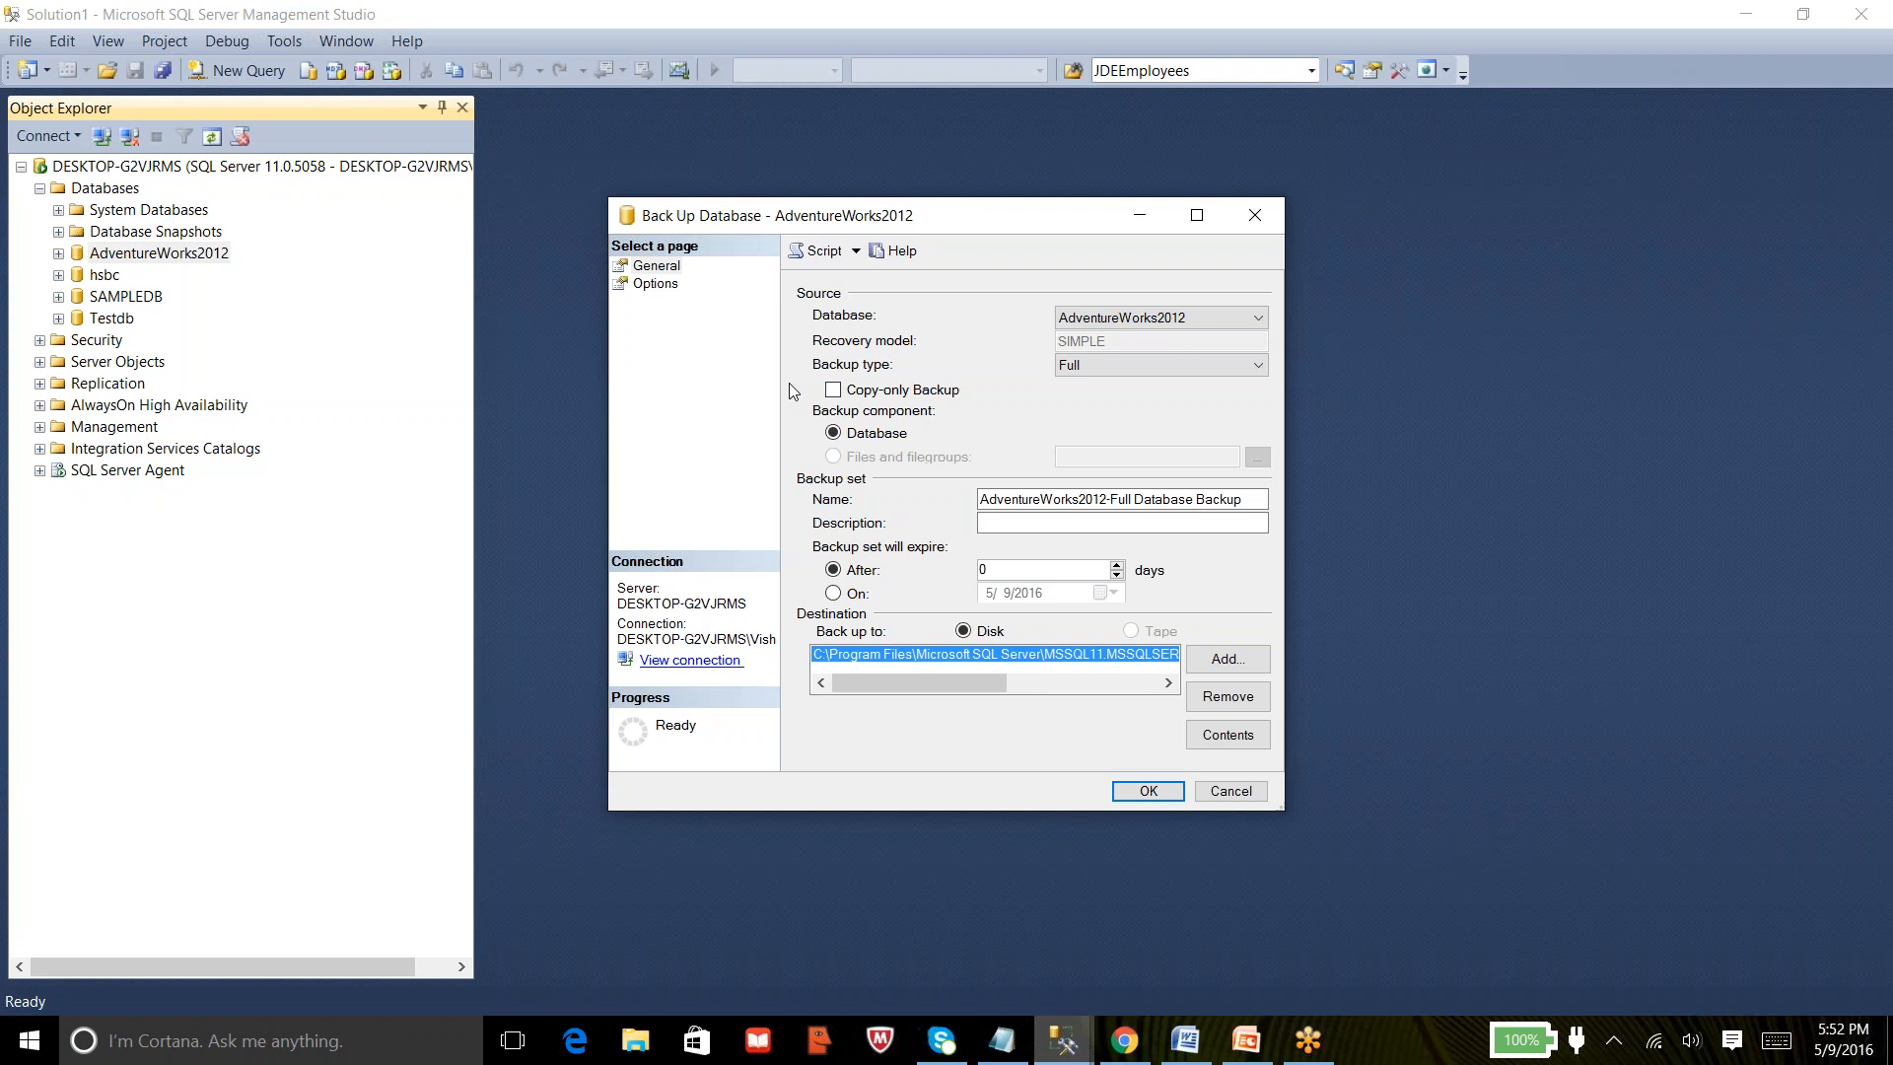
click(1040, 22)
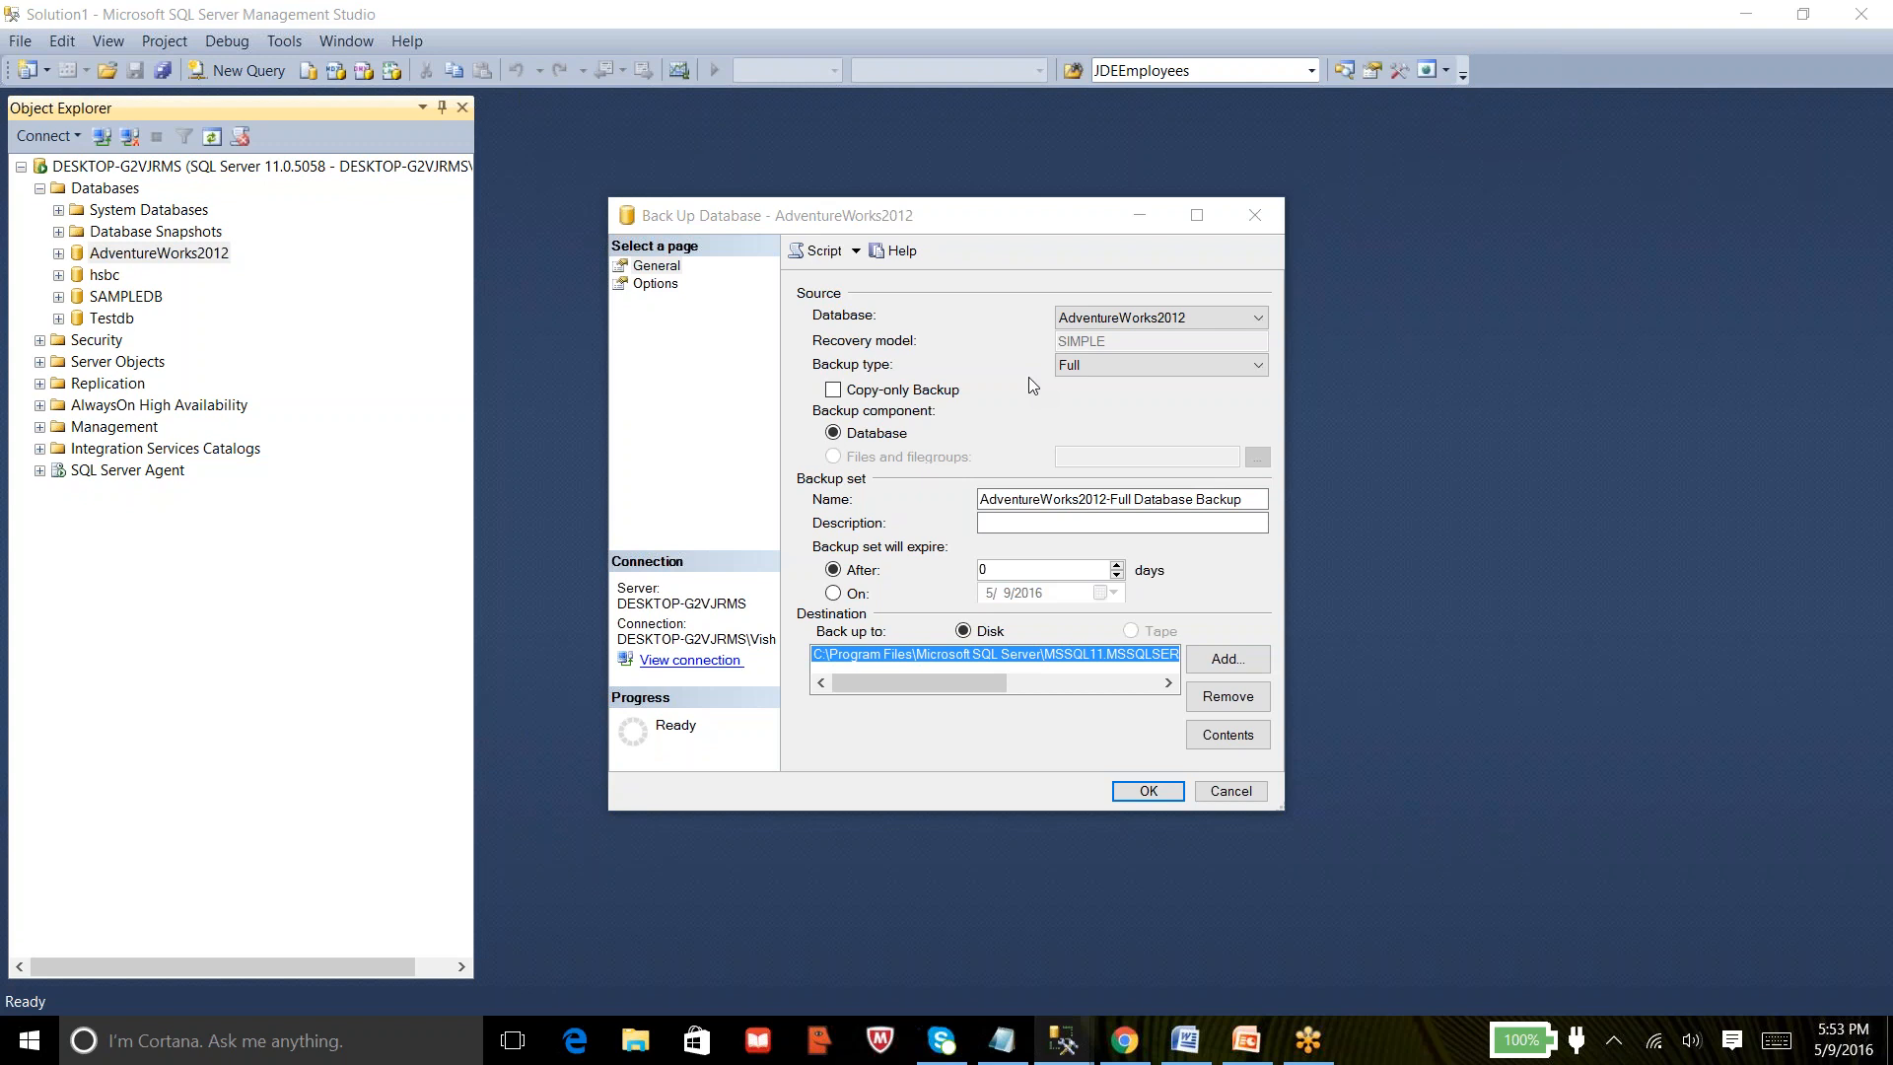
click(834, 390)
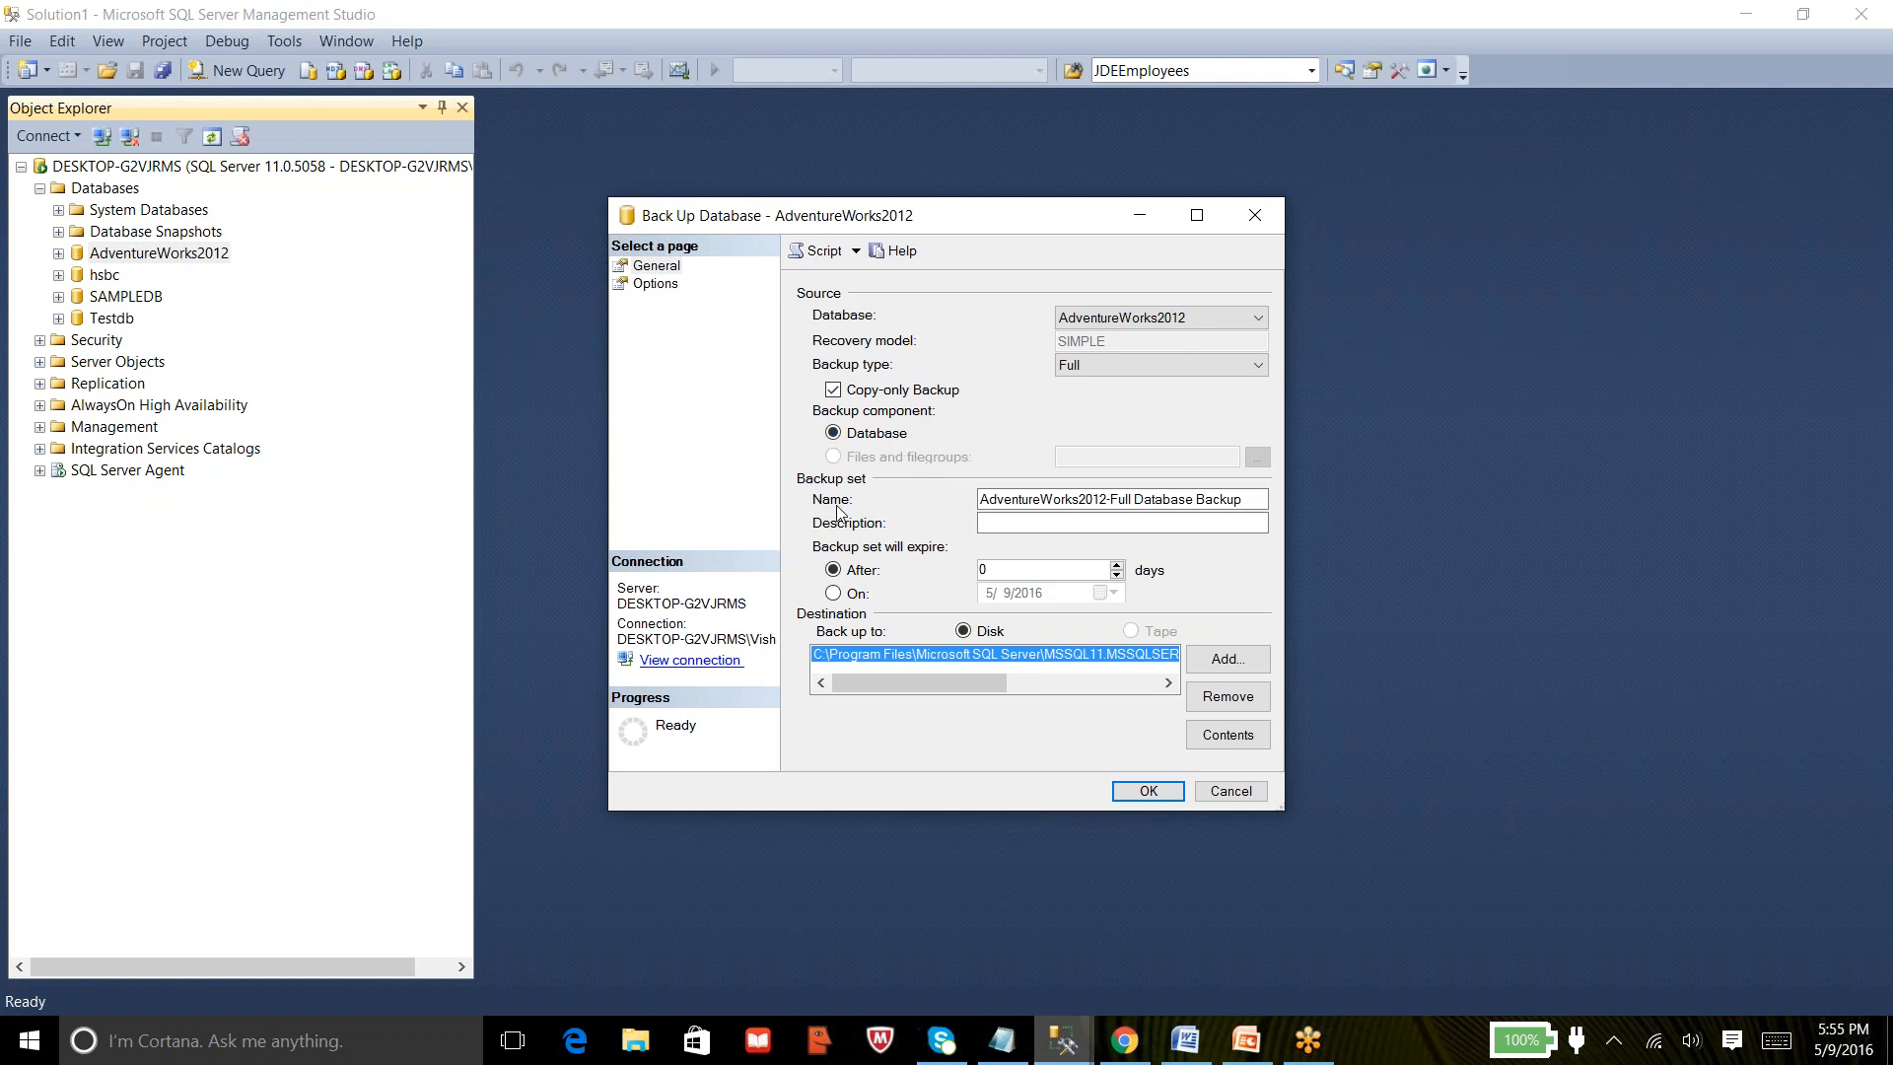
click(1180, 500)
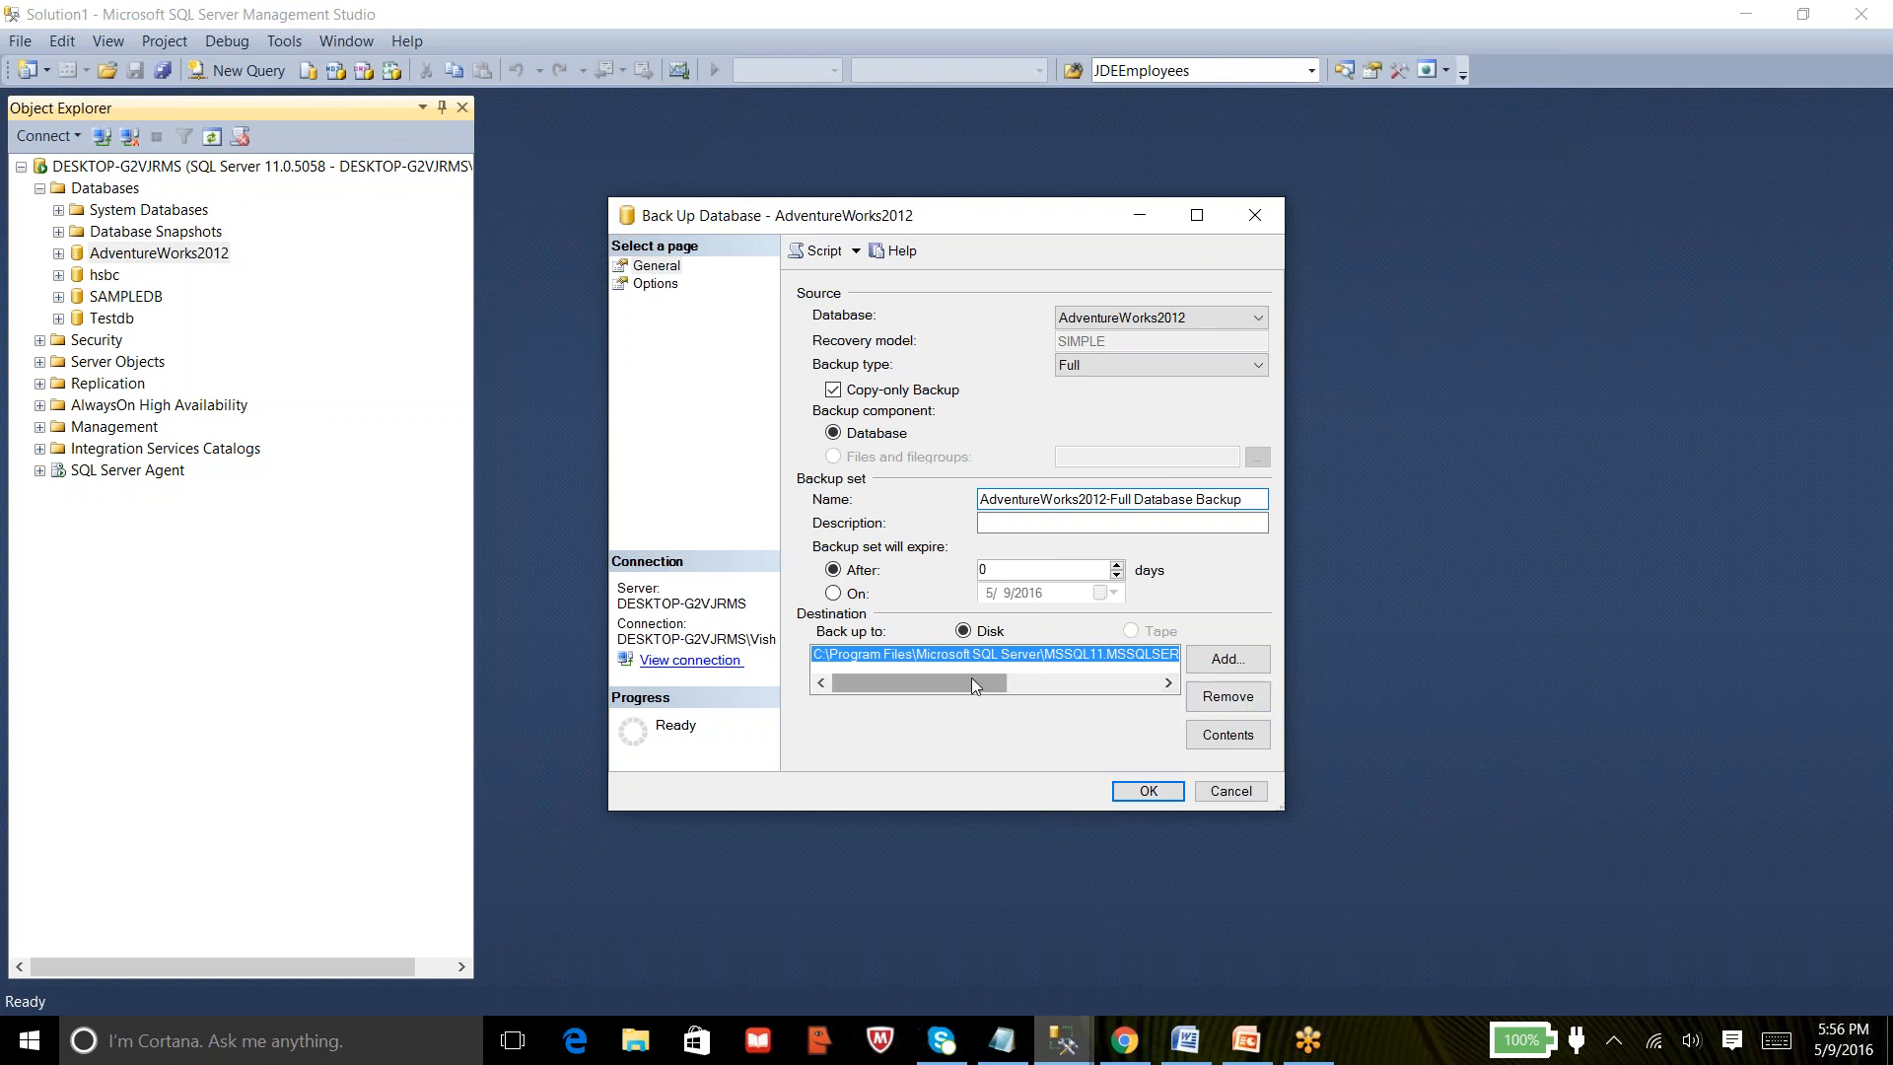
Remove the default disk destination from the backup and start adding a new one.
drag(972, 677, 907, 700)
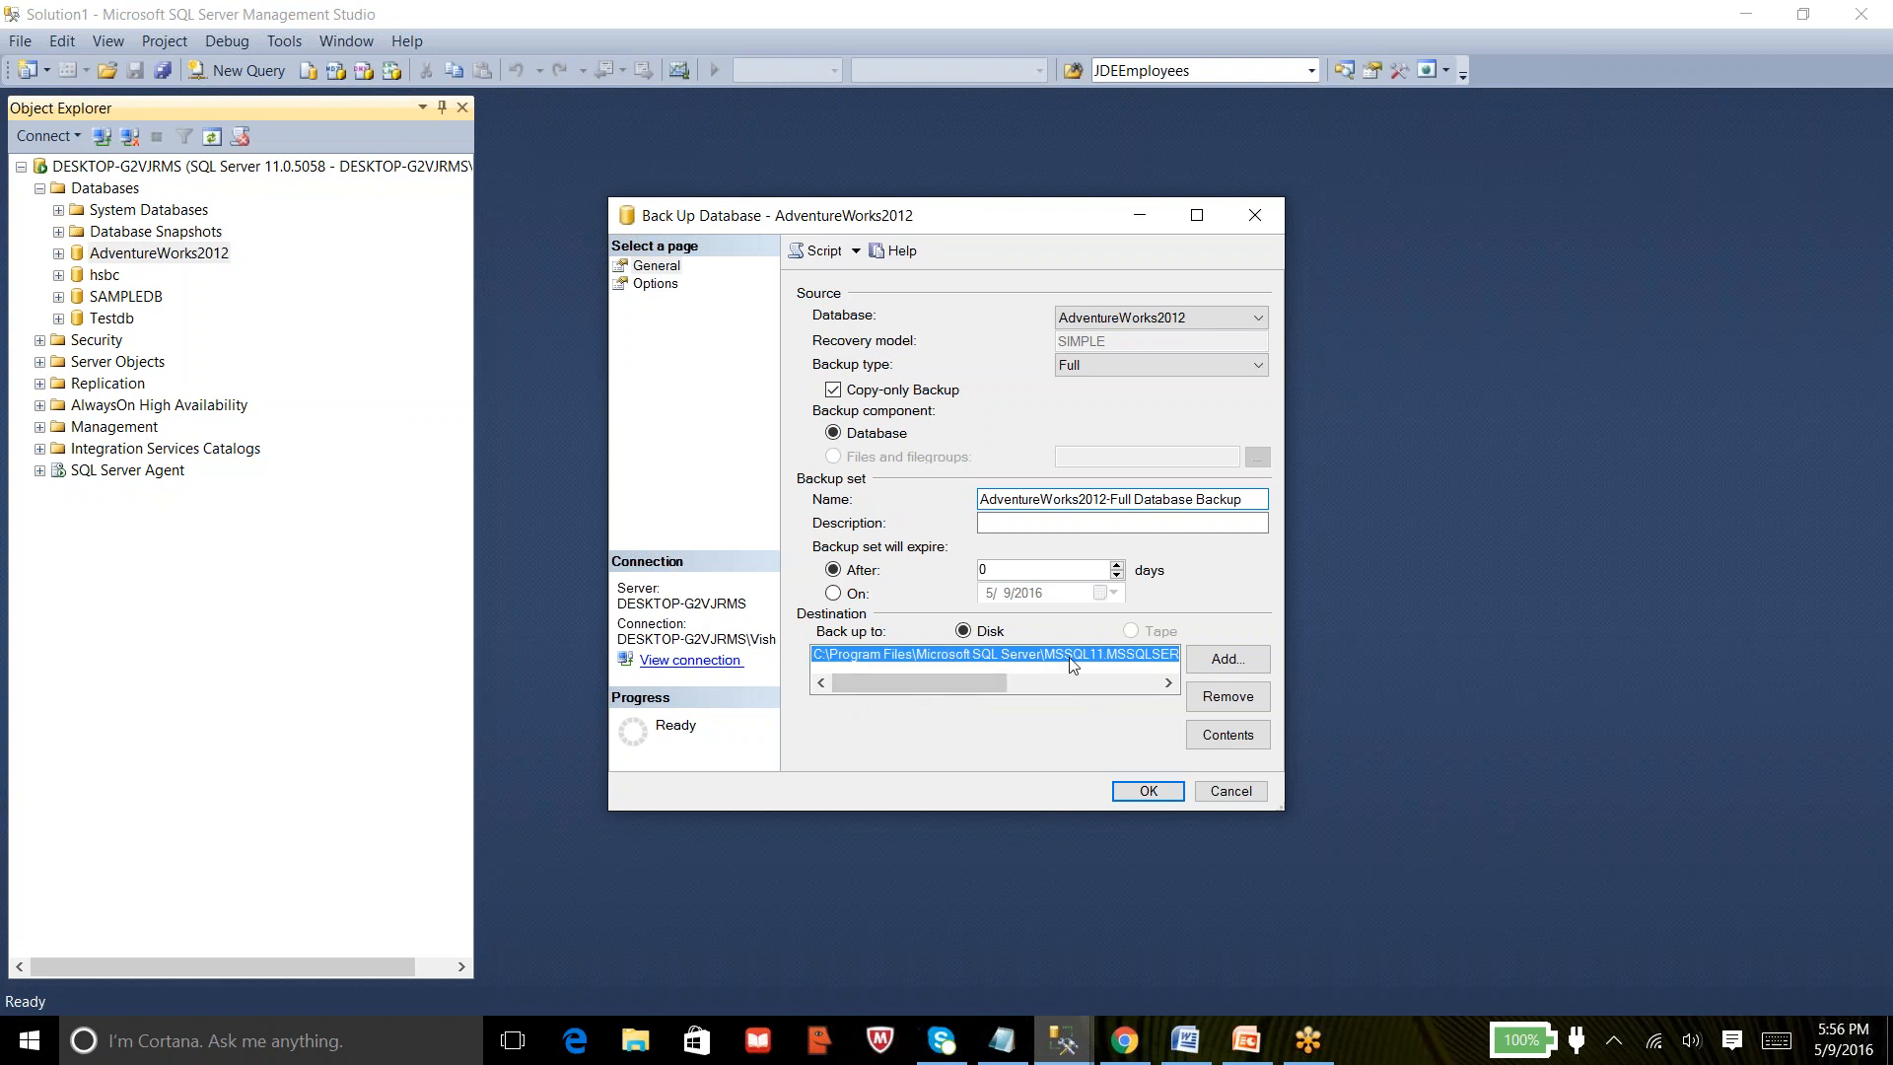
click(1241, 698)
click(1232, 666)
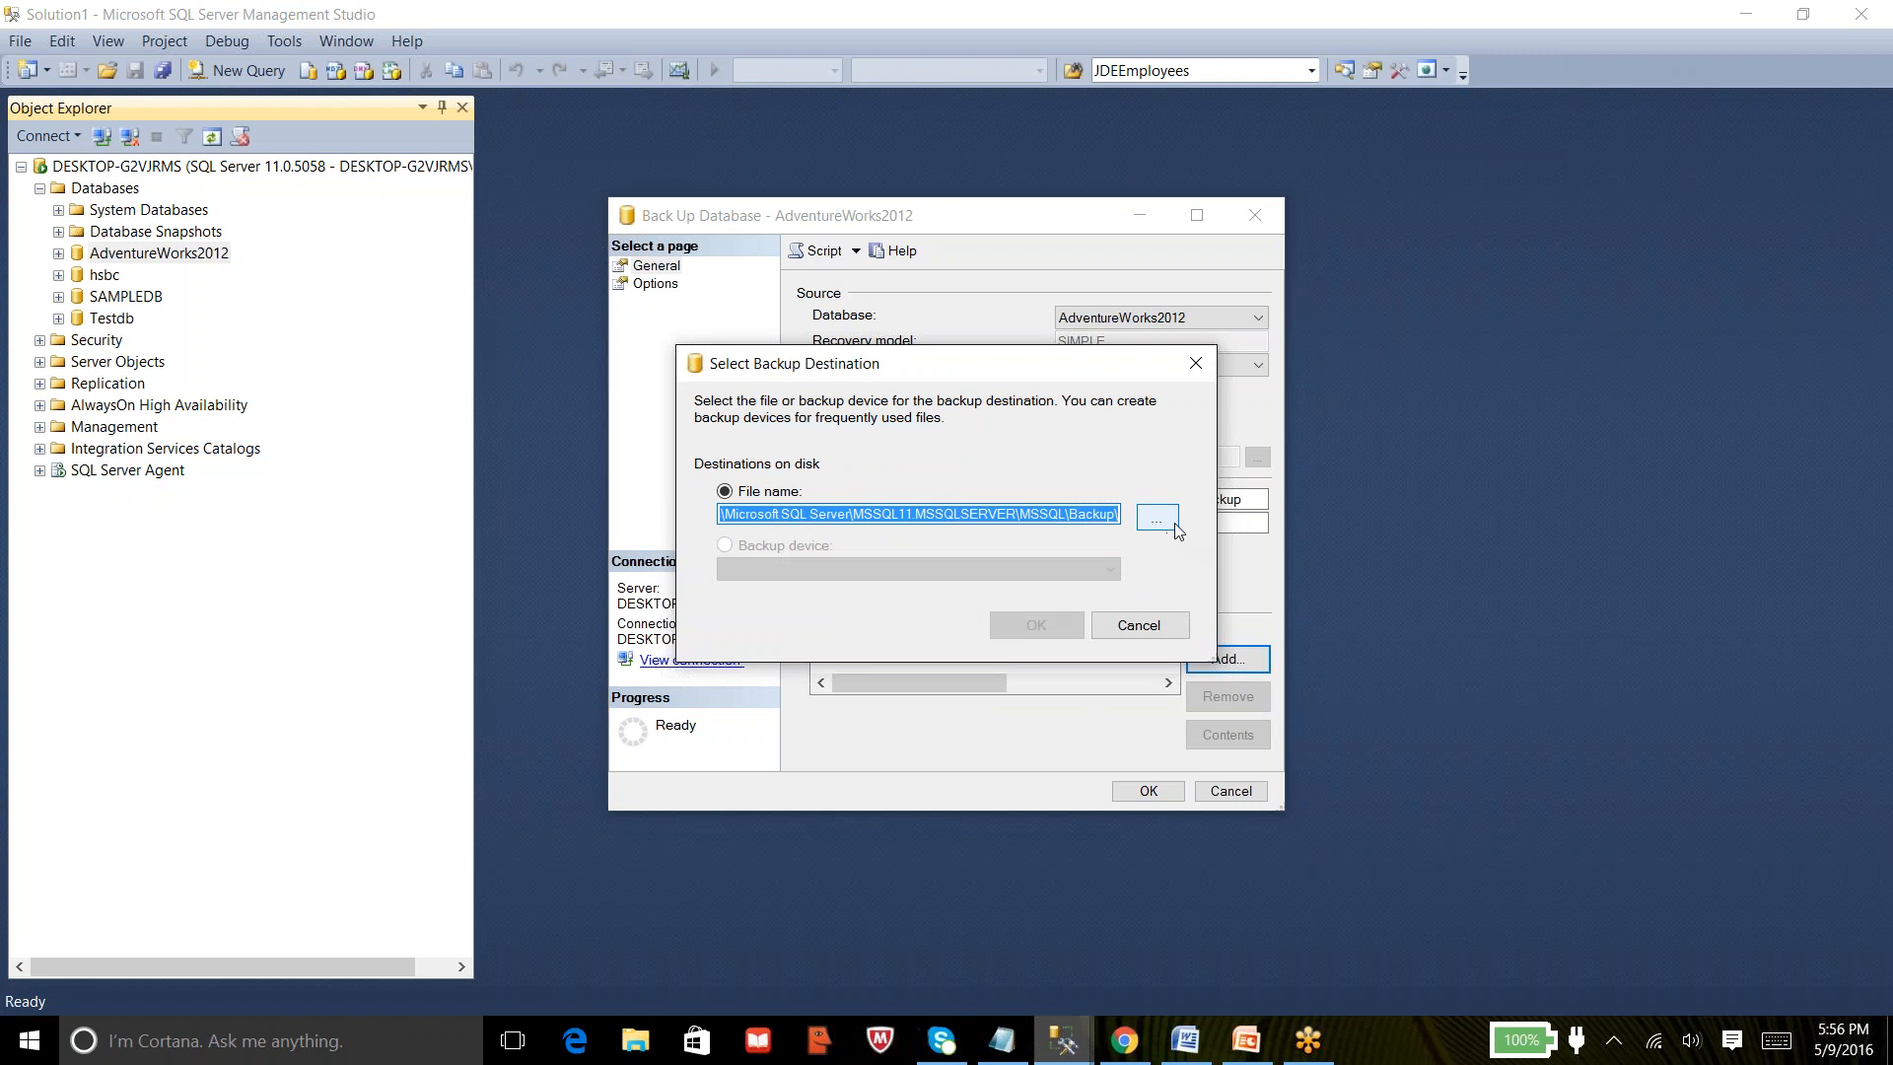
Browse the folders on the D: drive for a backup file location.
click(1174, 524)
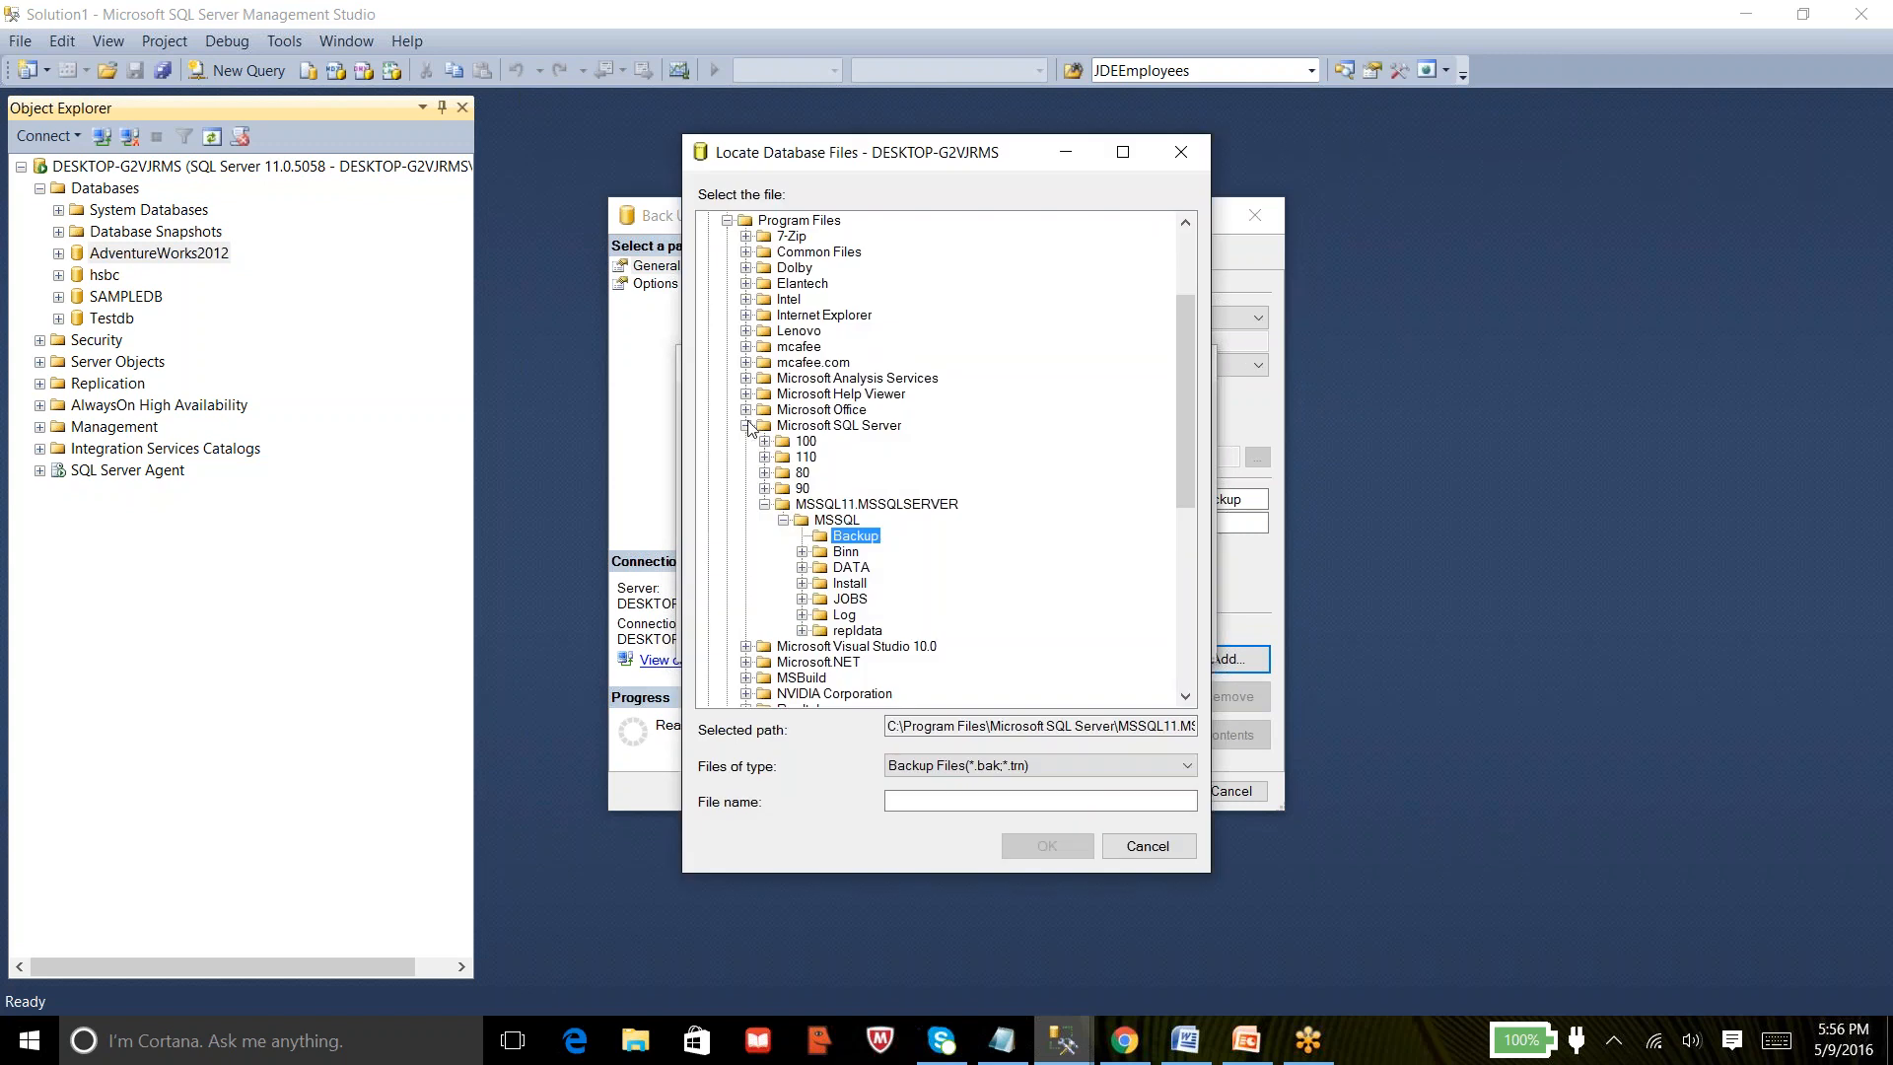
click(747, 426)
click(728, 220)
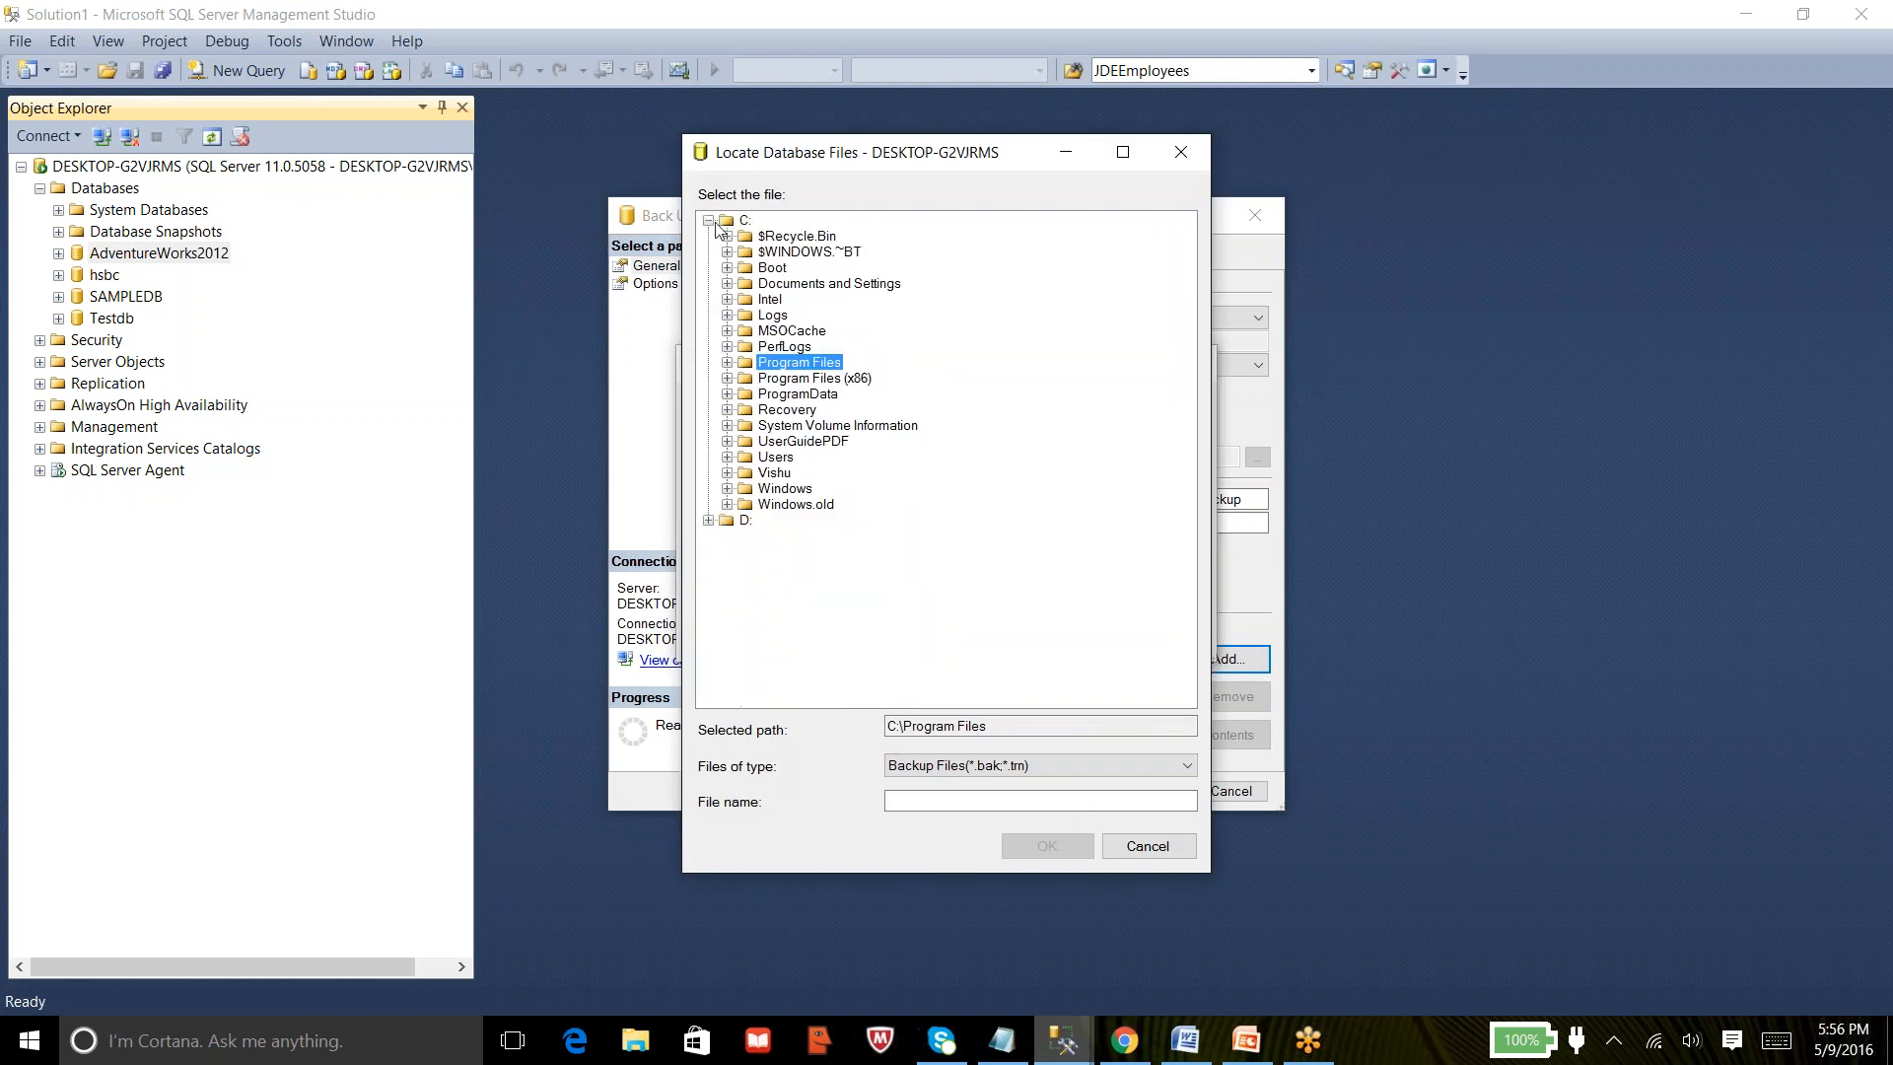
click(708, 219)
click(708, 236)
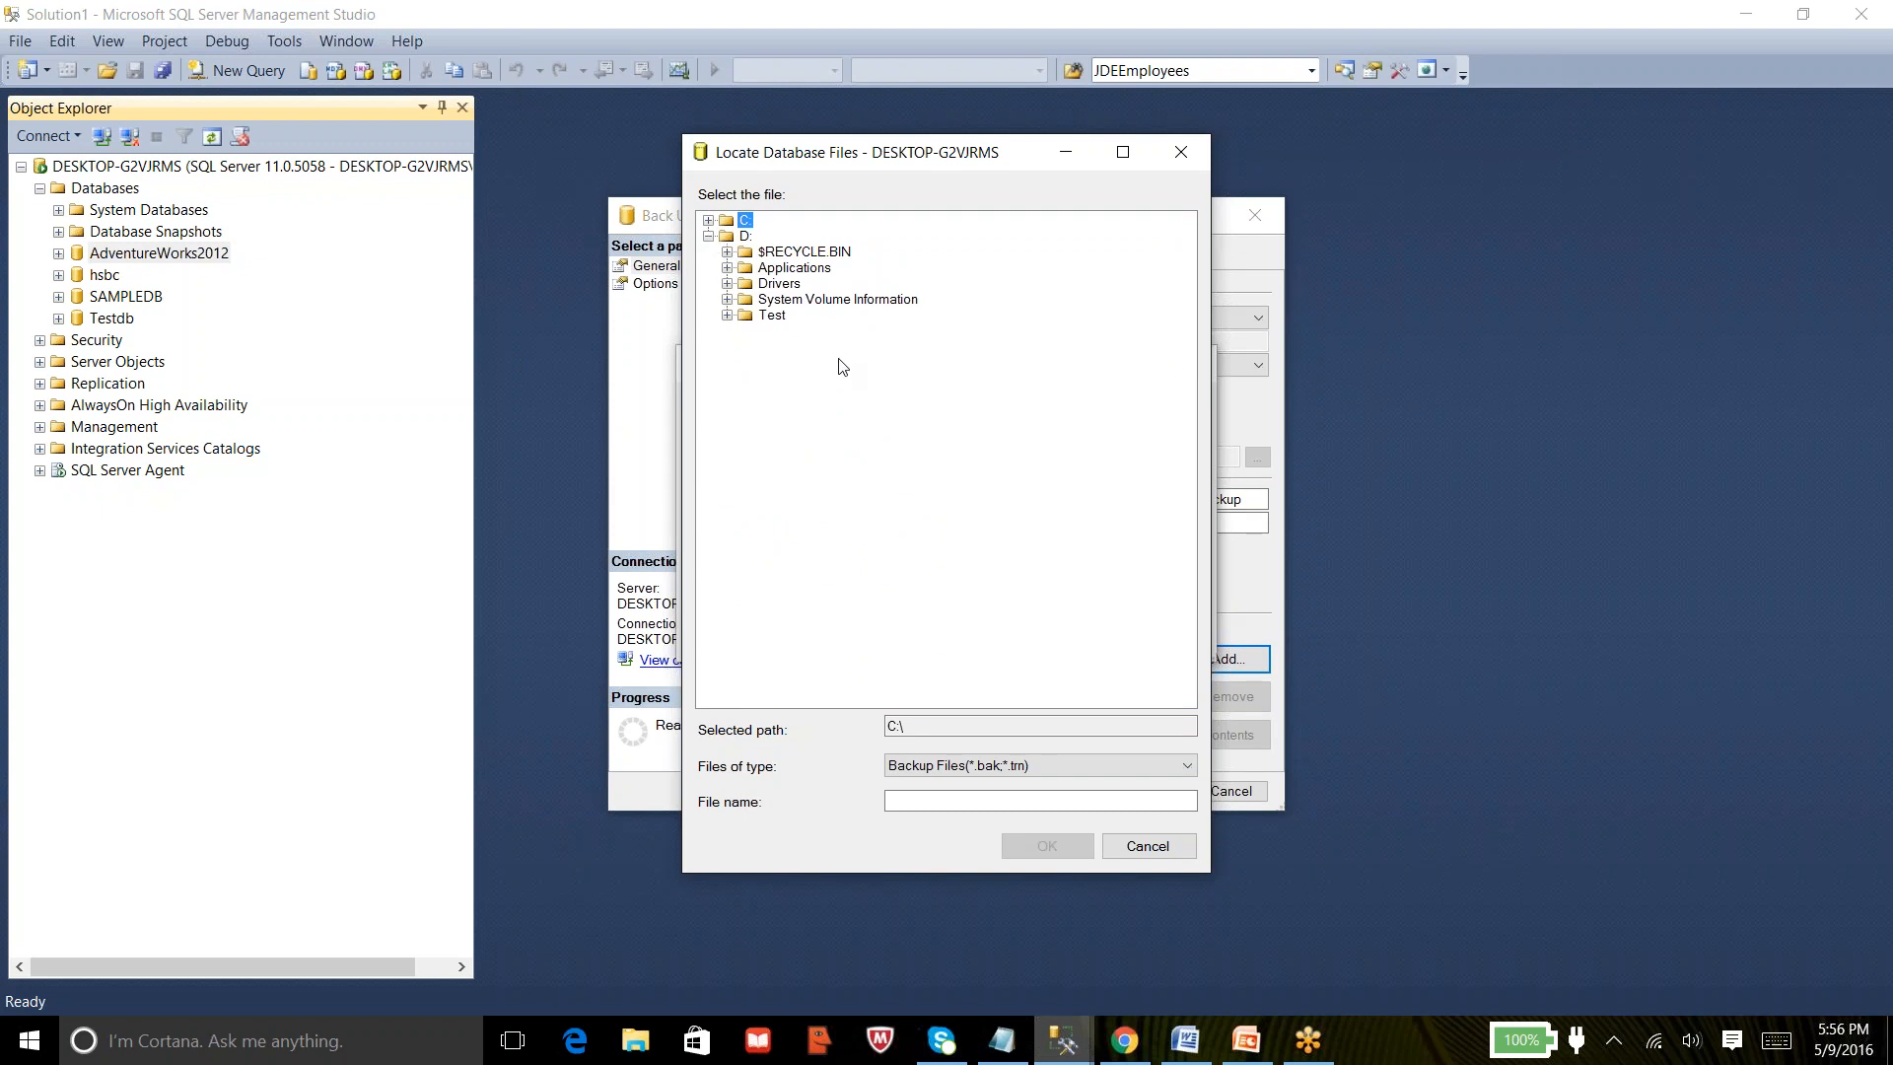
Switch to File Explorer, create a folder named Backups on the LENOVO (D:) drive, and close that window.
click(636, 1045)
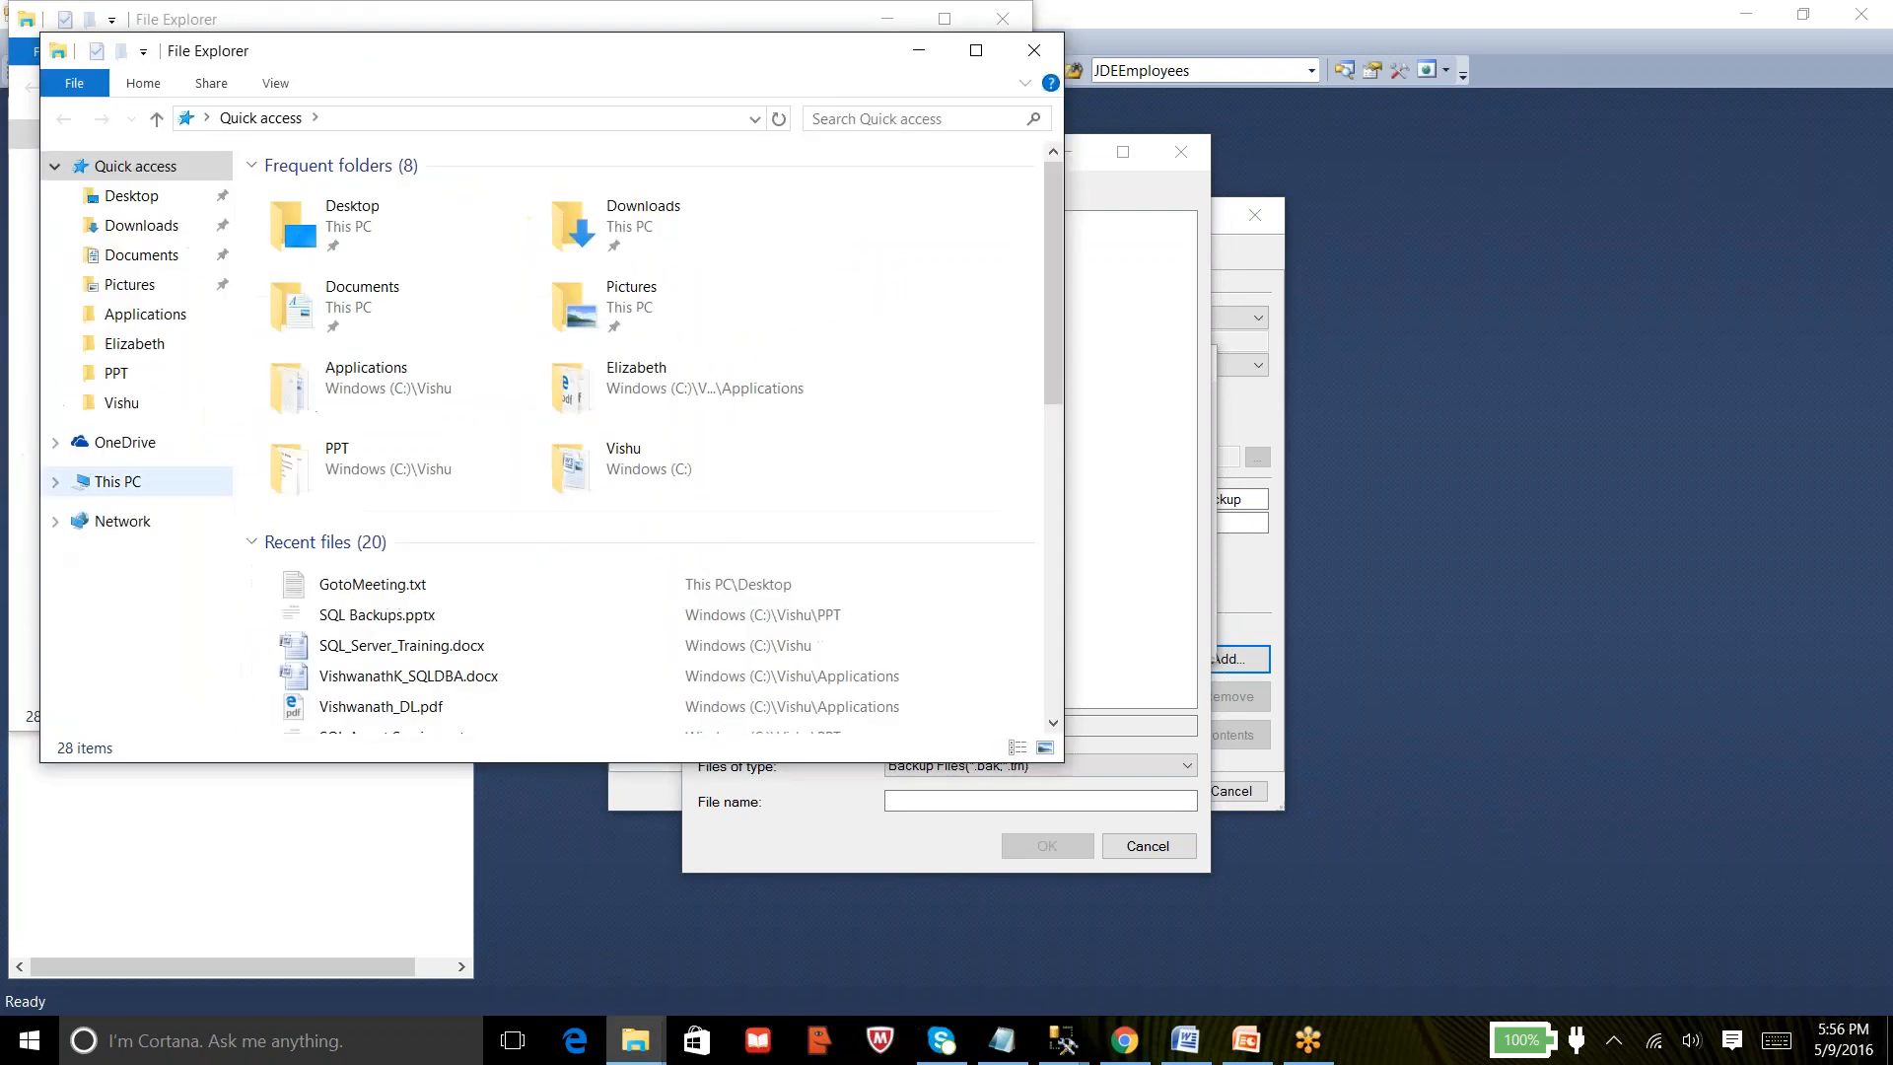
click(98, 485)
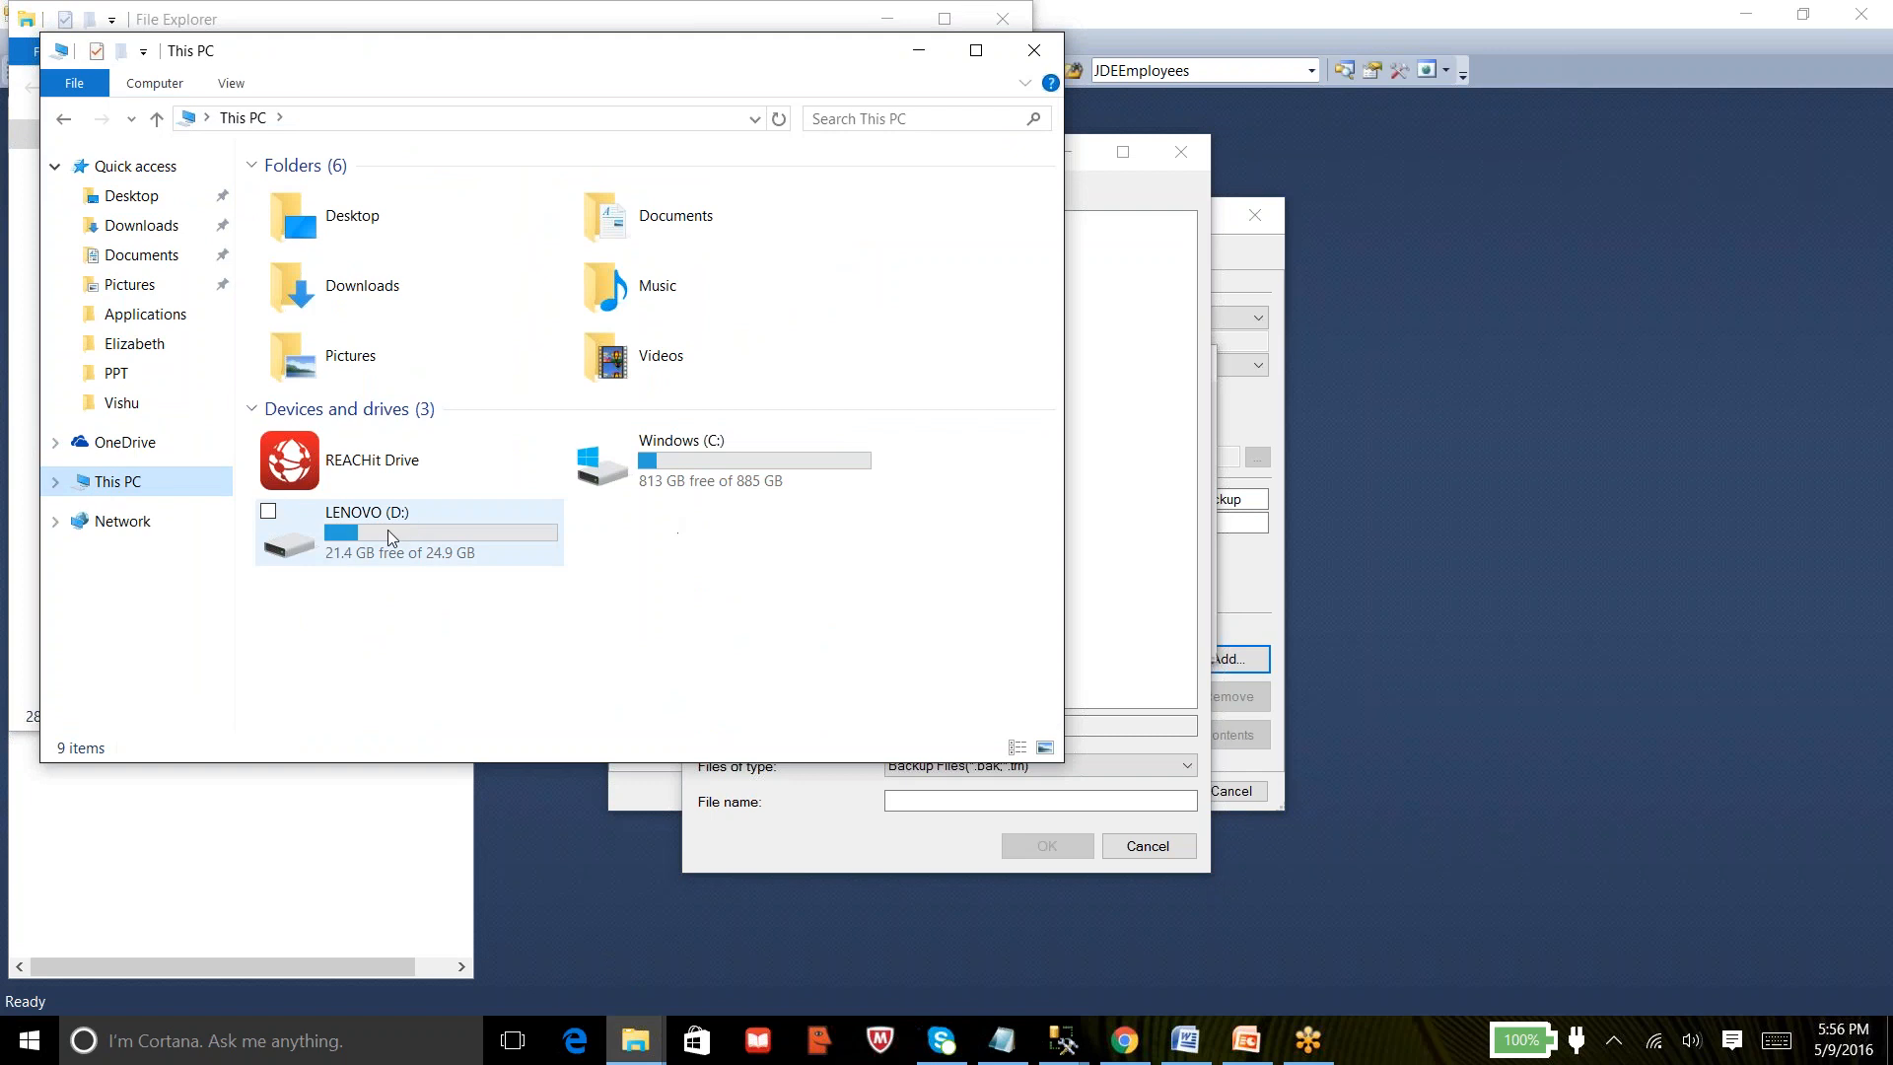
double_click(388, 529)
right_click(440, 436)
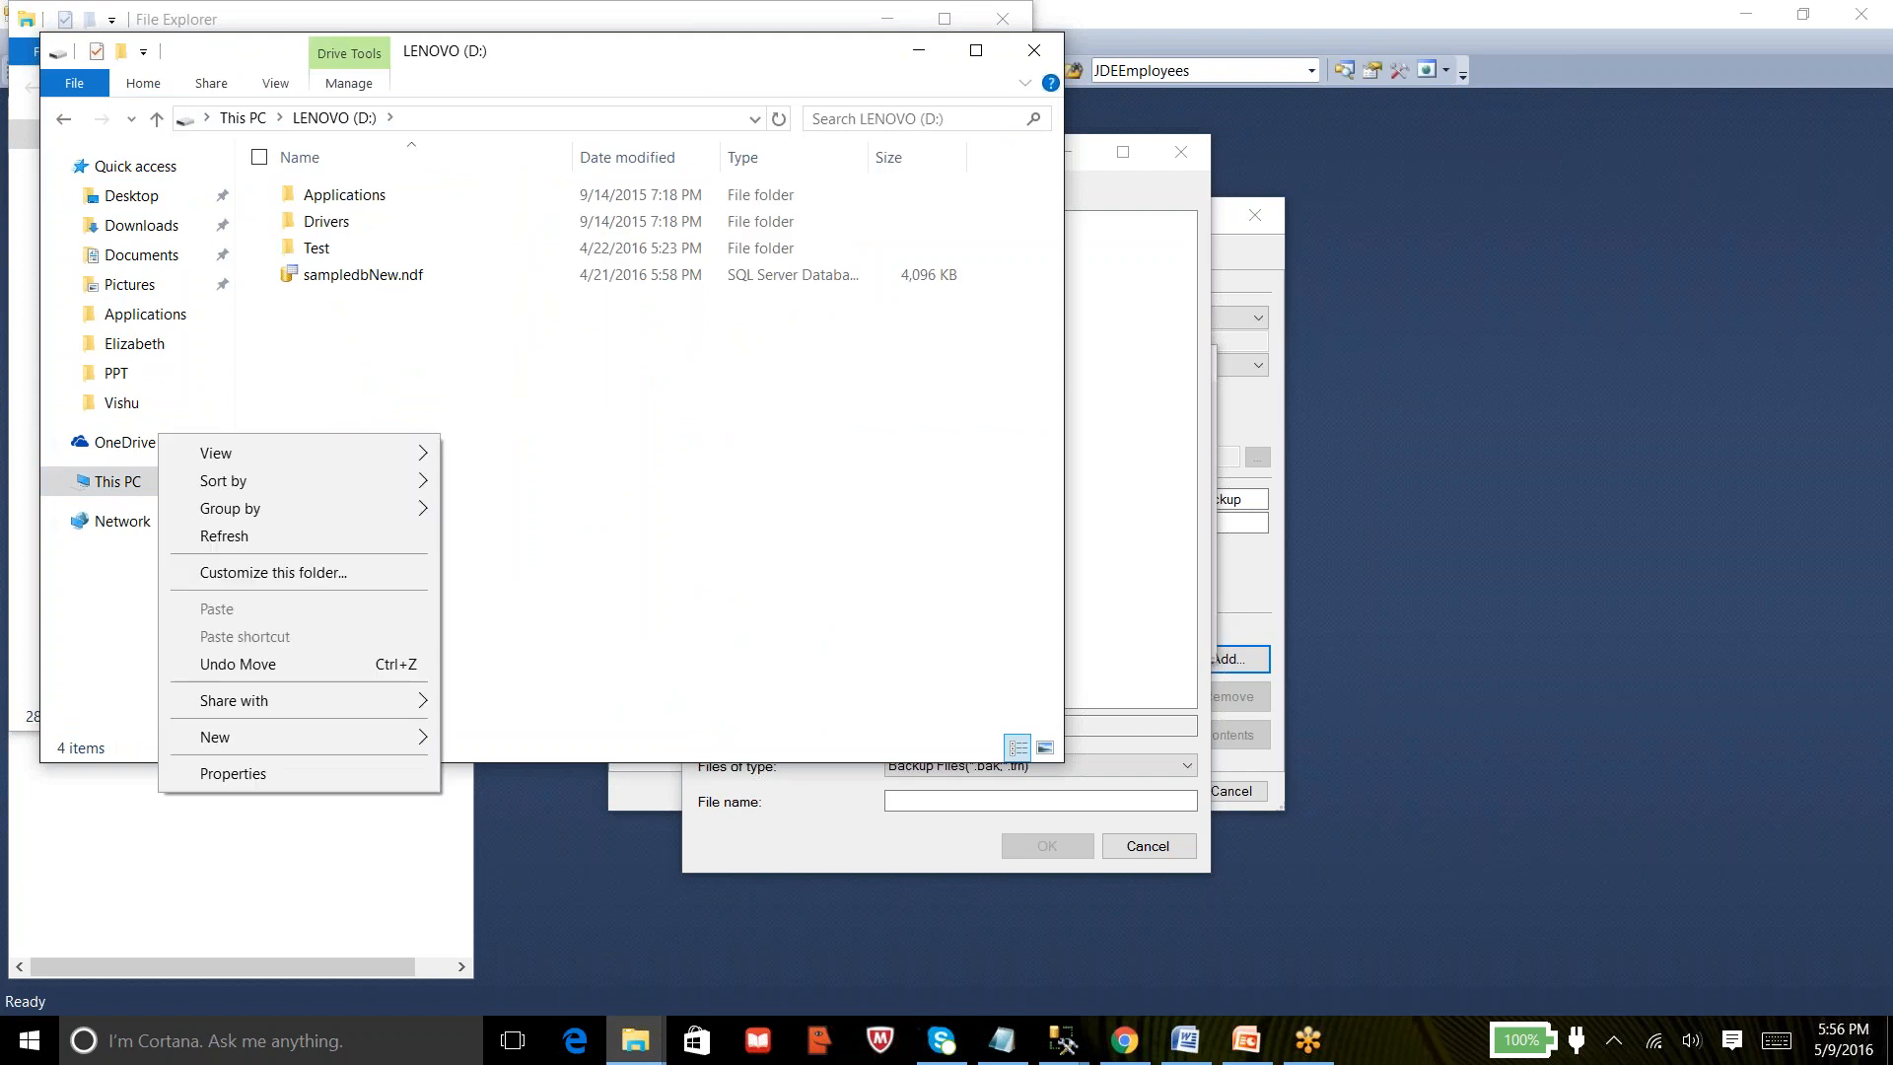
mouse_move(382, 742)
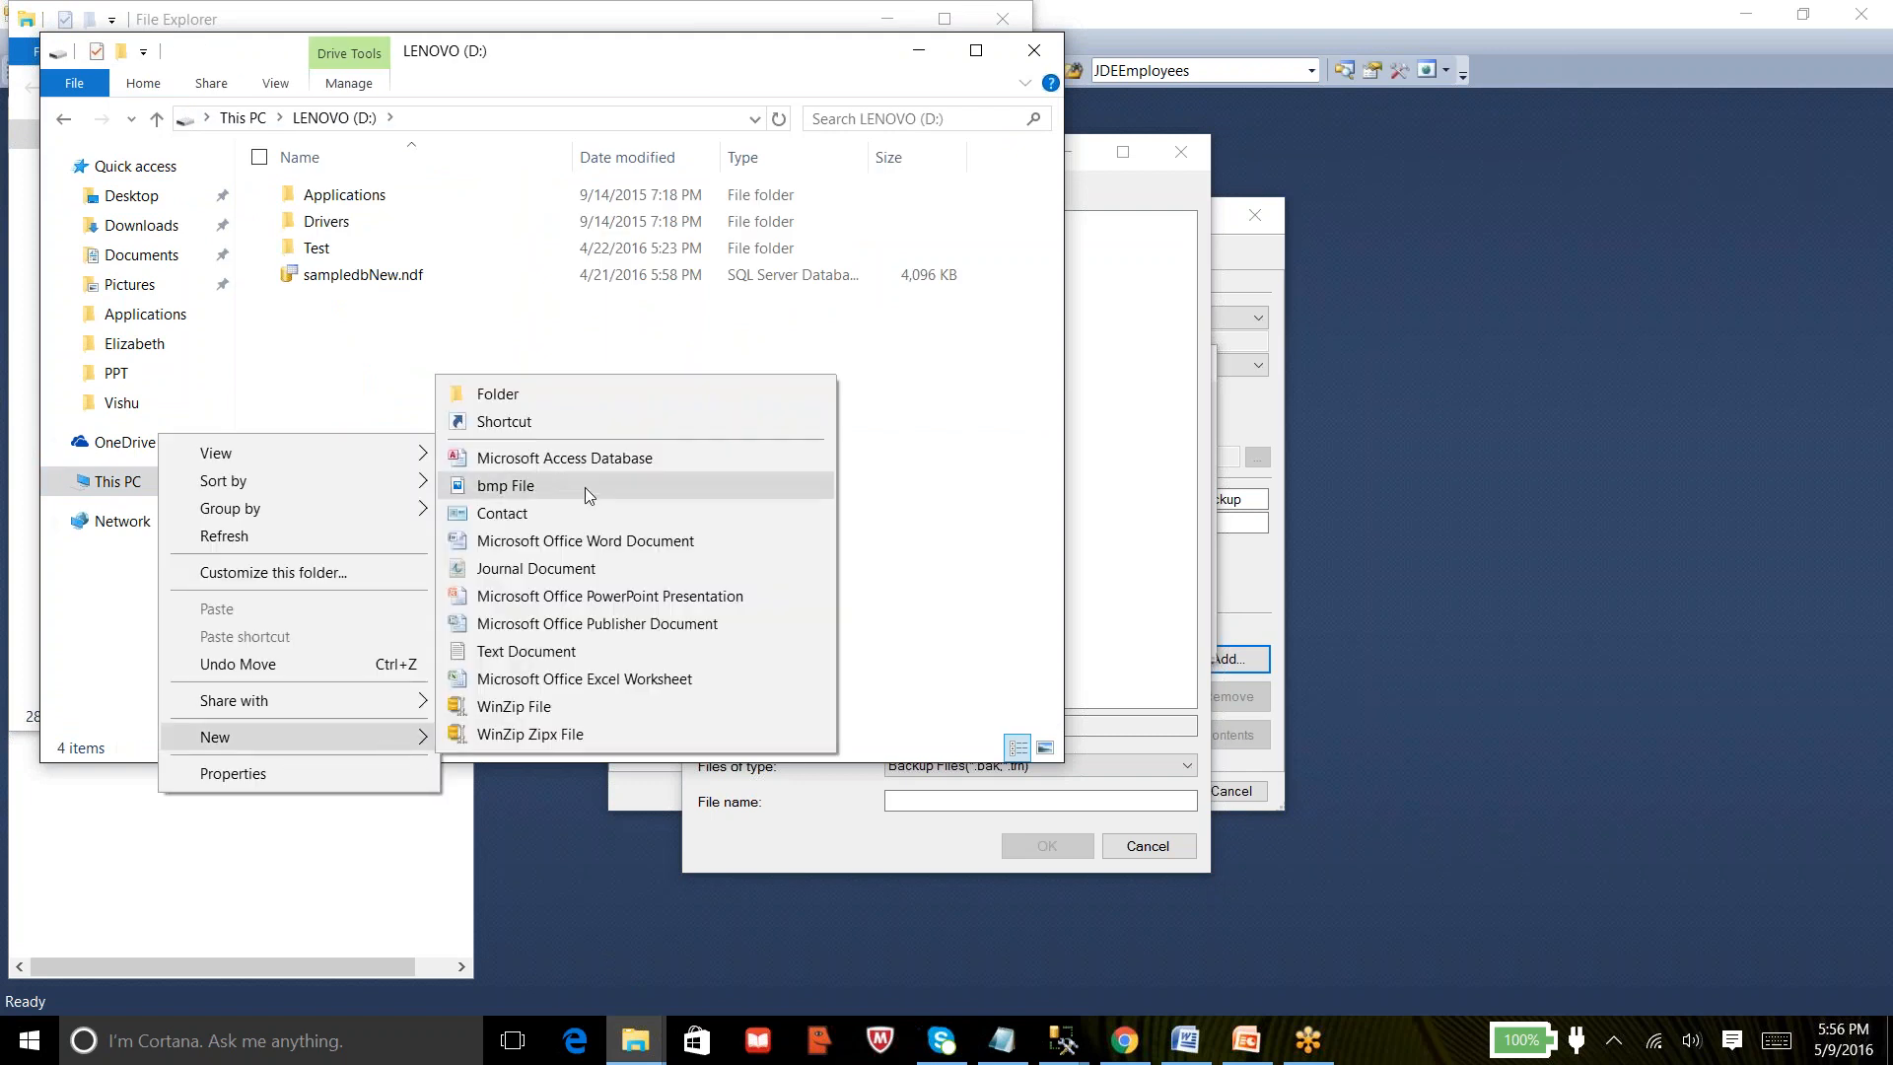
click(569, 408)
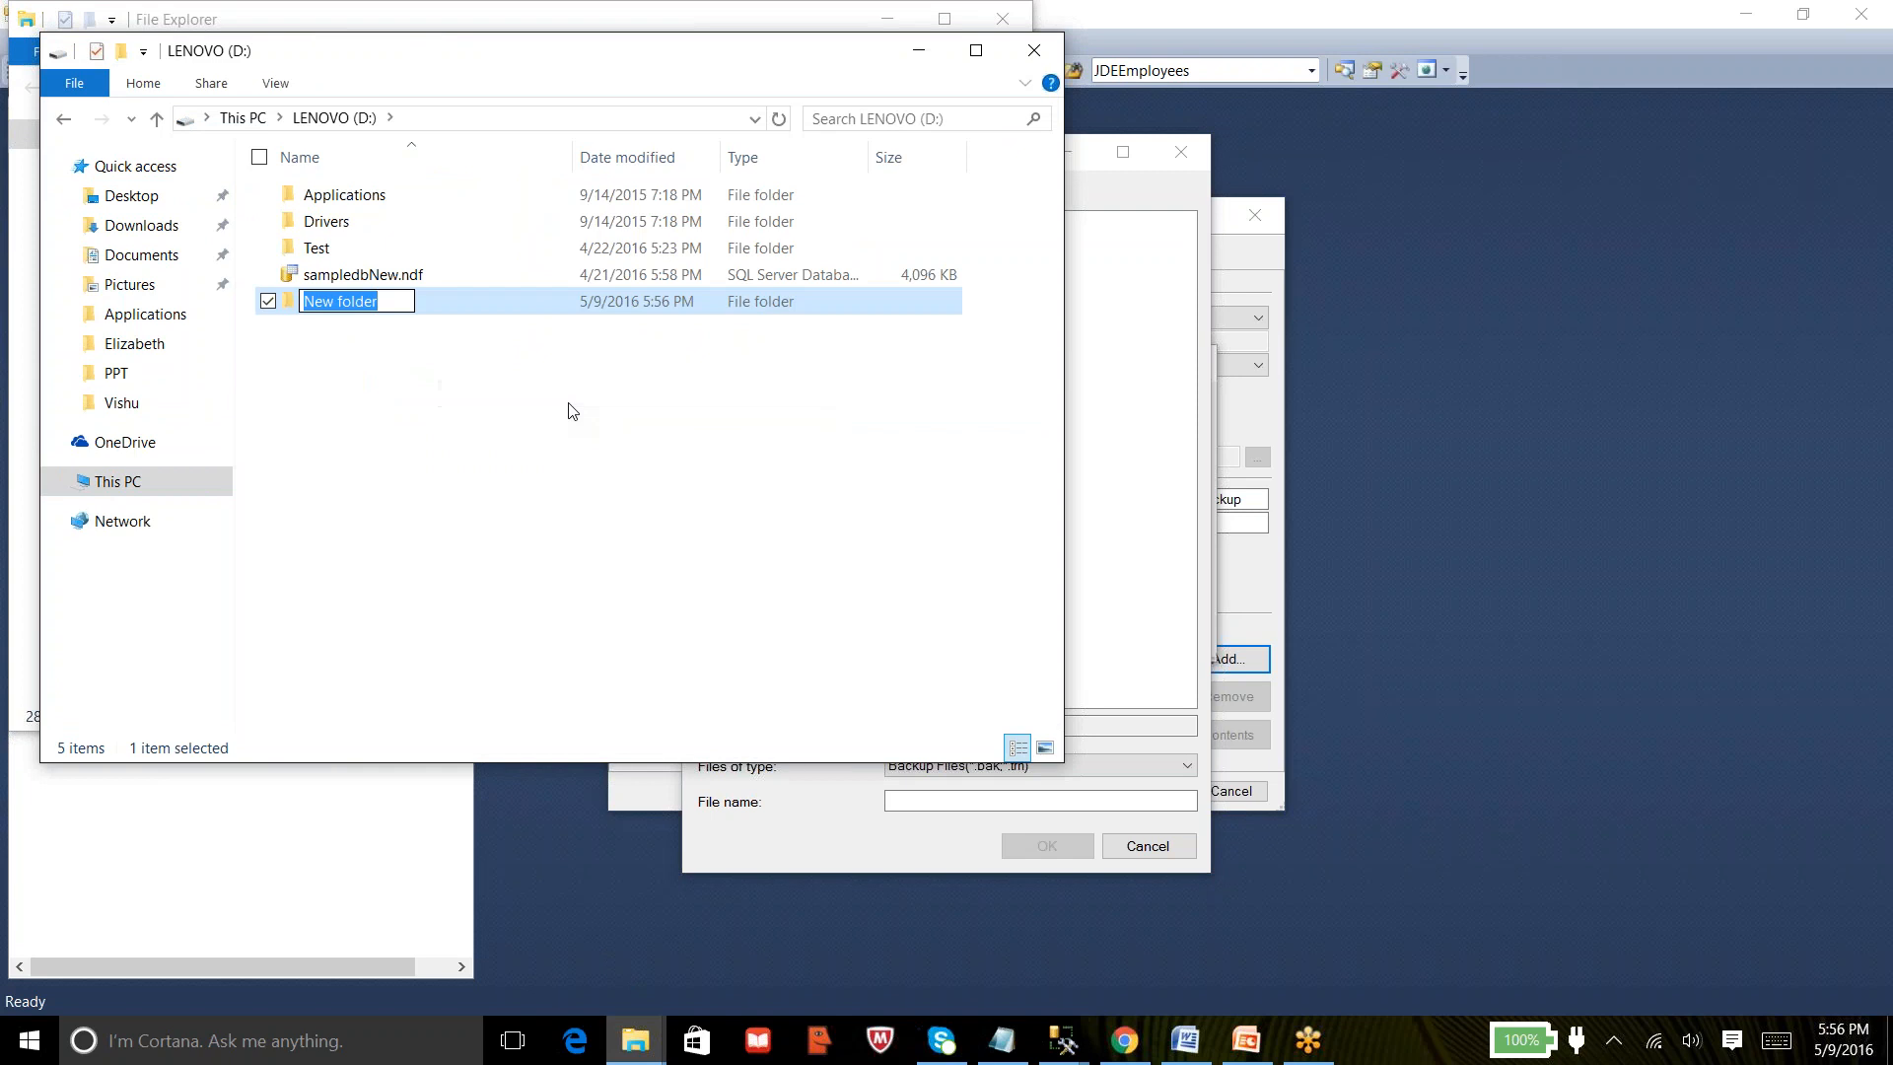
text(Backups)
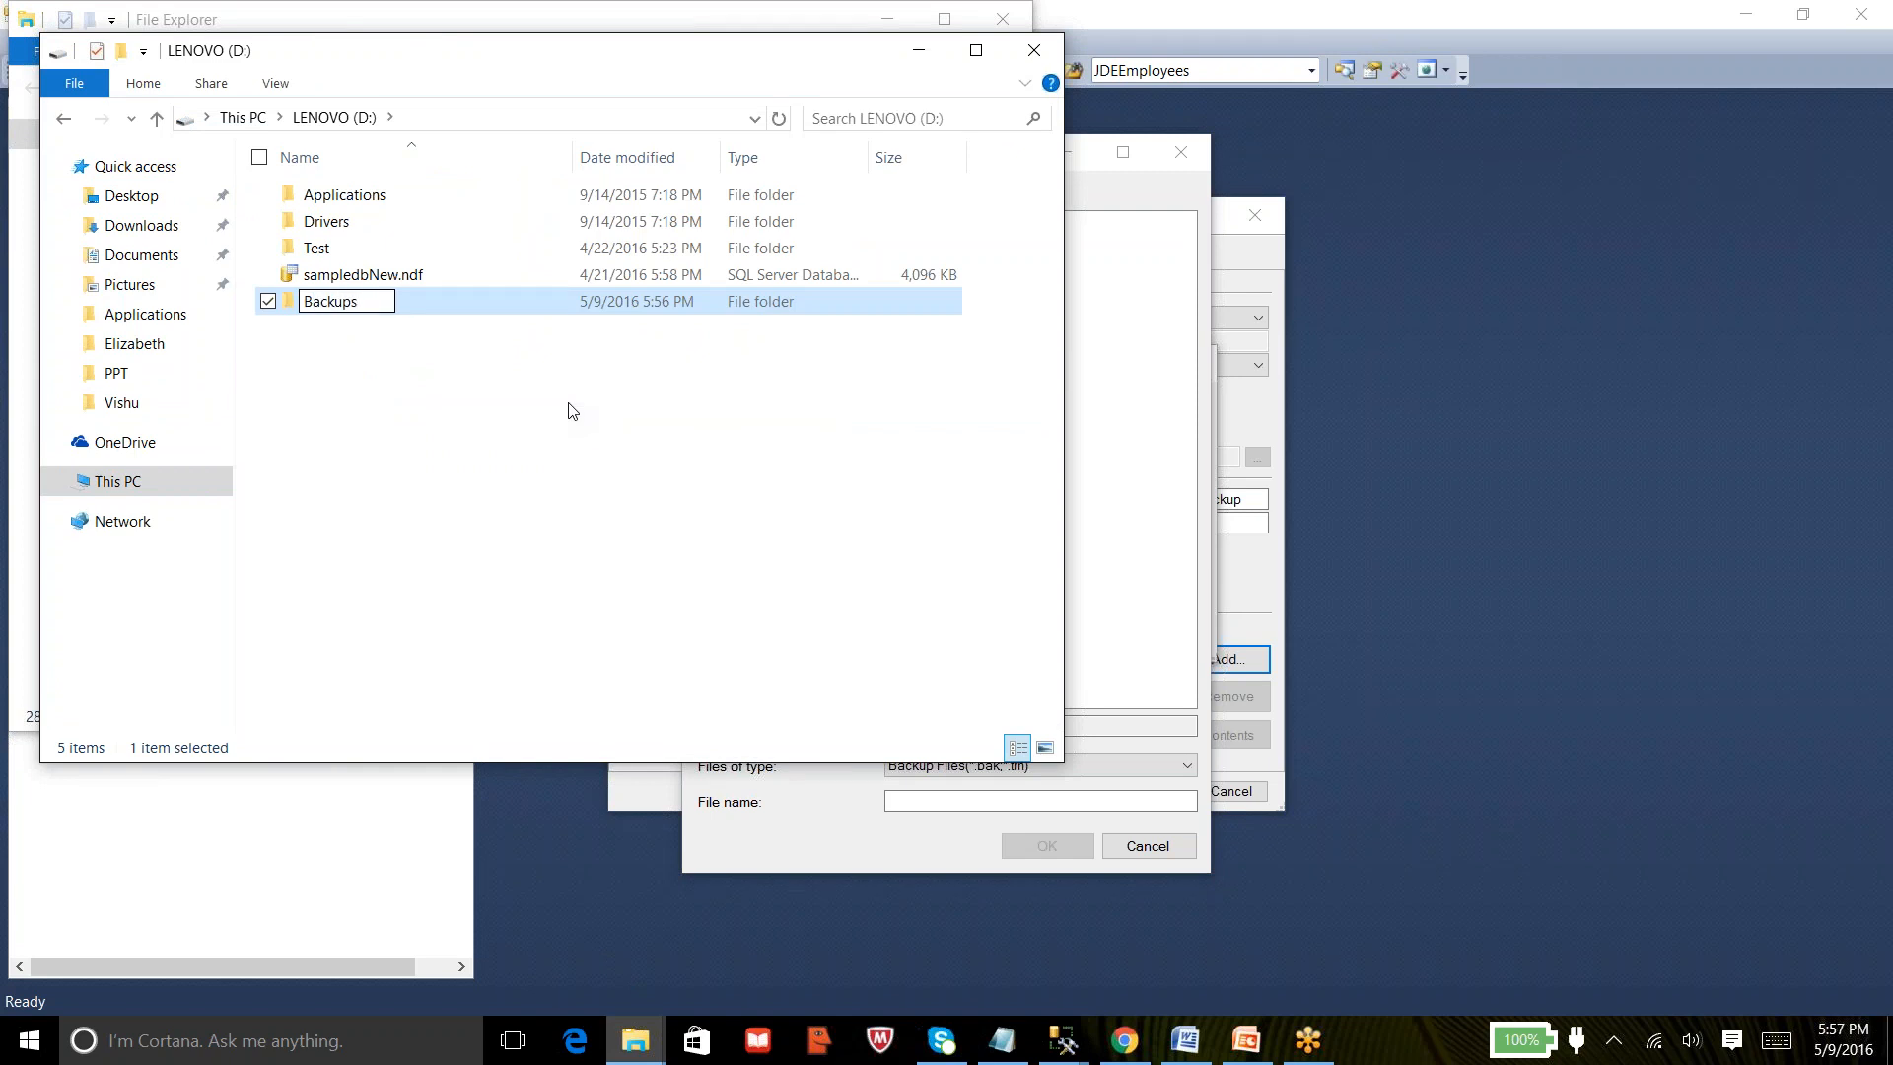
click(433, 397)
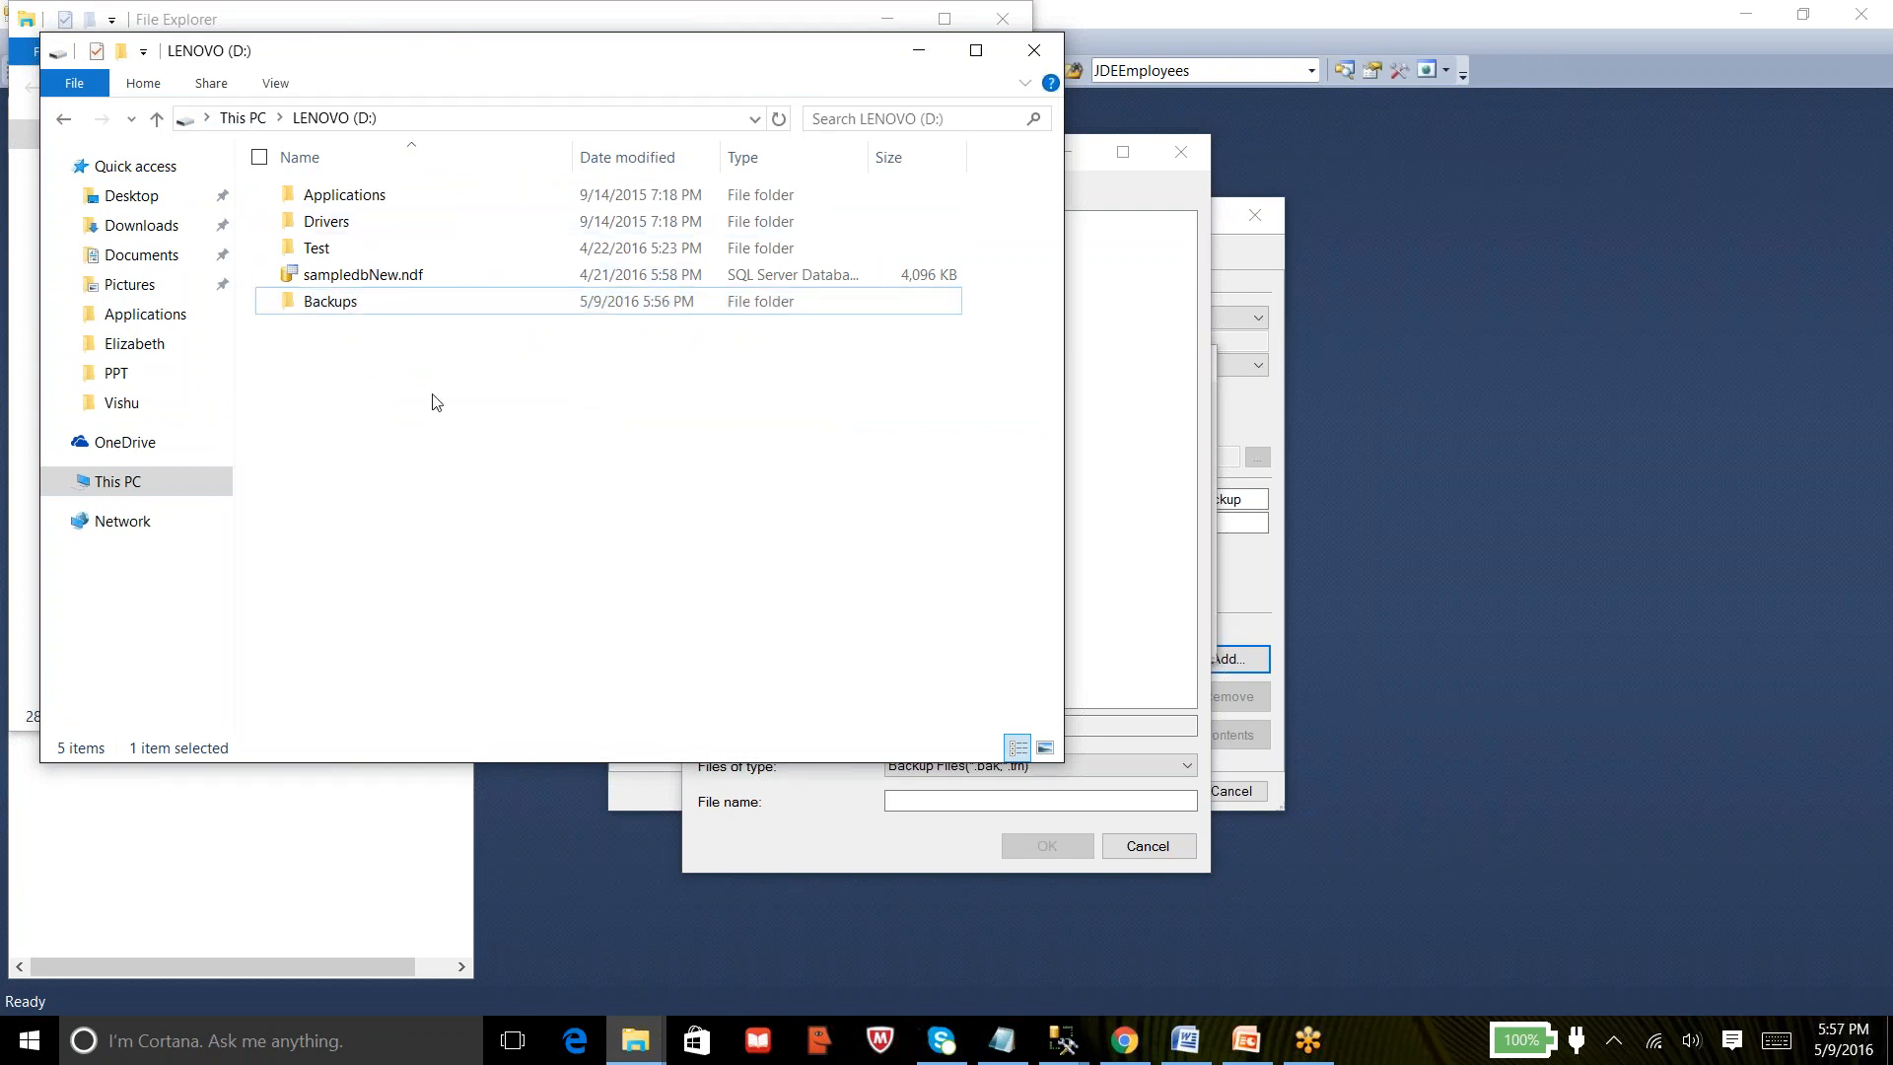
drag(540, 55, 757, 268)
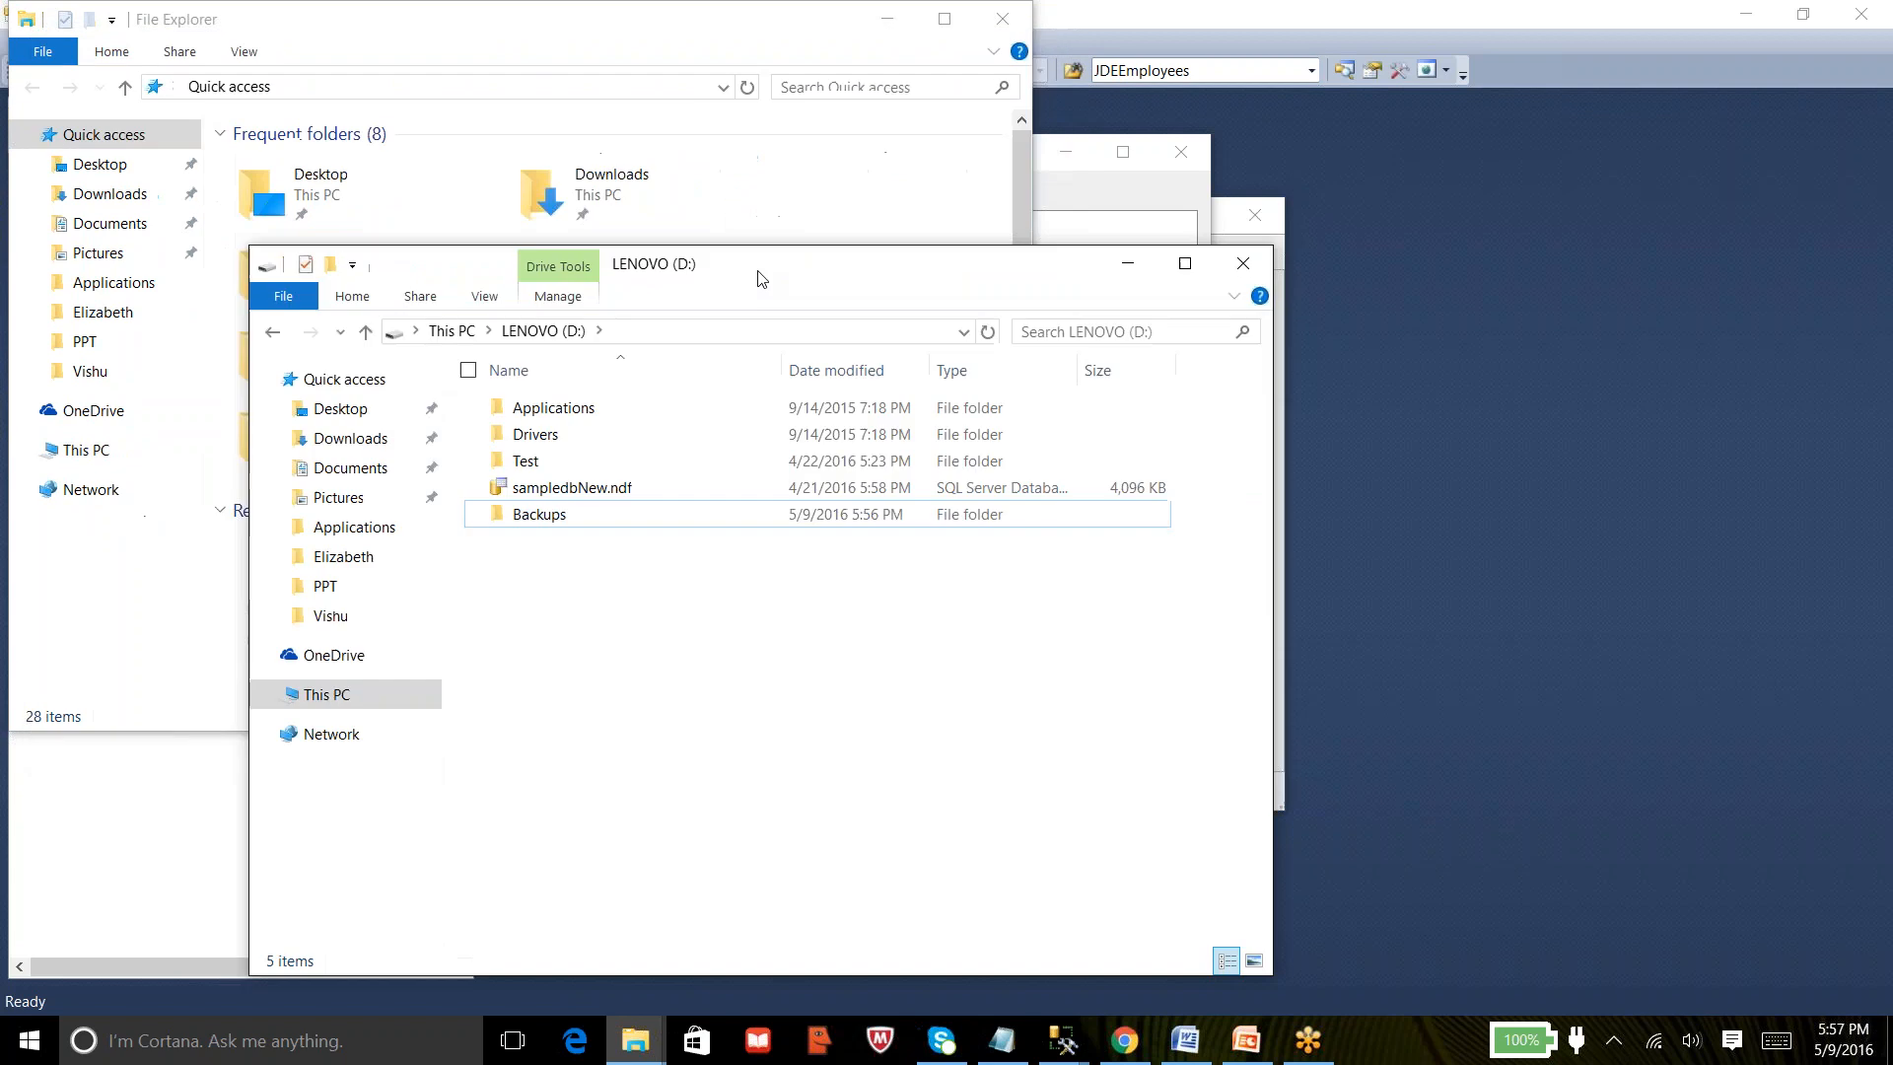
click(1246, 261)
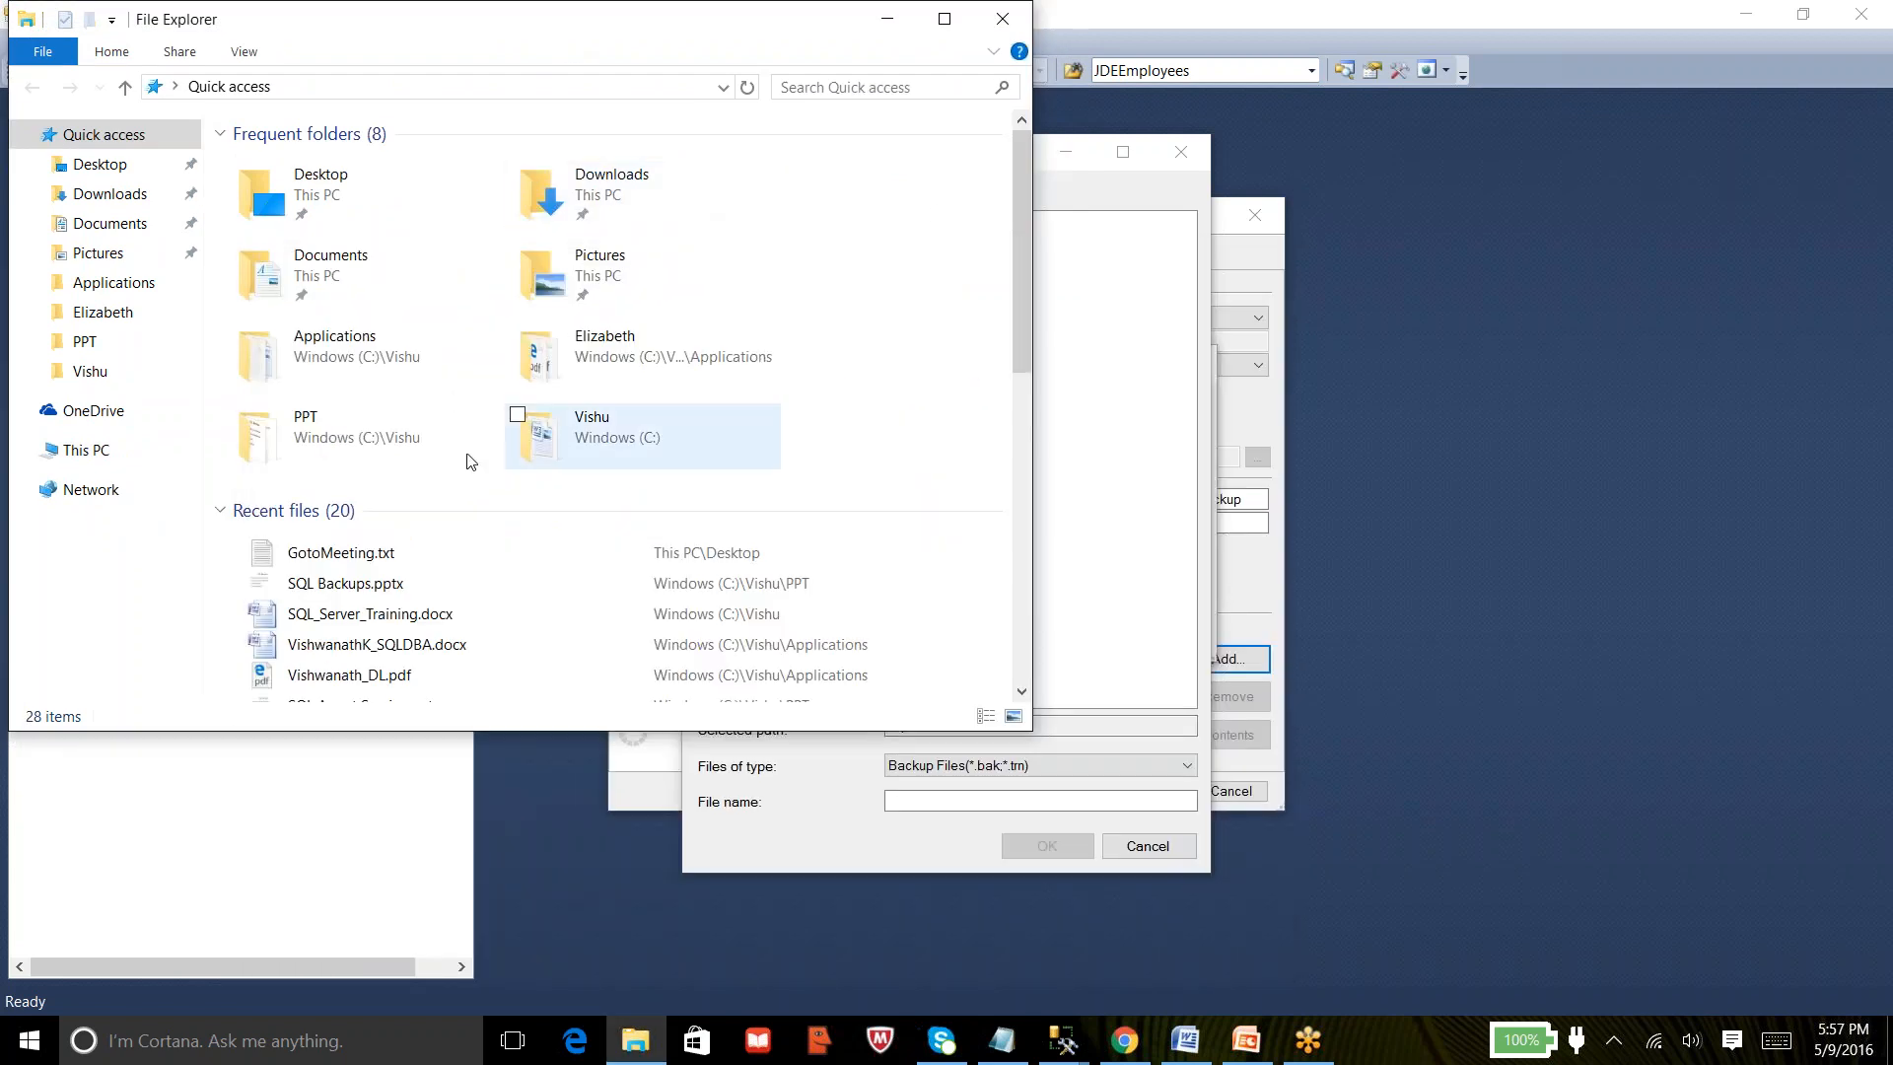
Check the contents of the D: drive in the remaining File Explorer window, and minimize it to return to the backup destination browser.
click(86, 450)
click(404, 507)
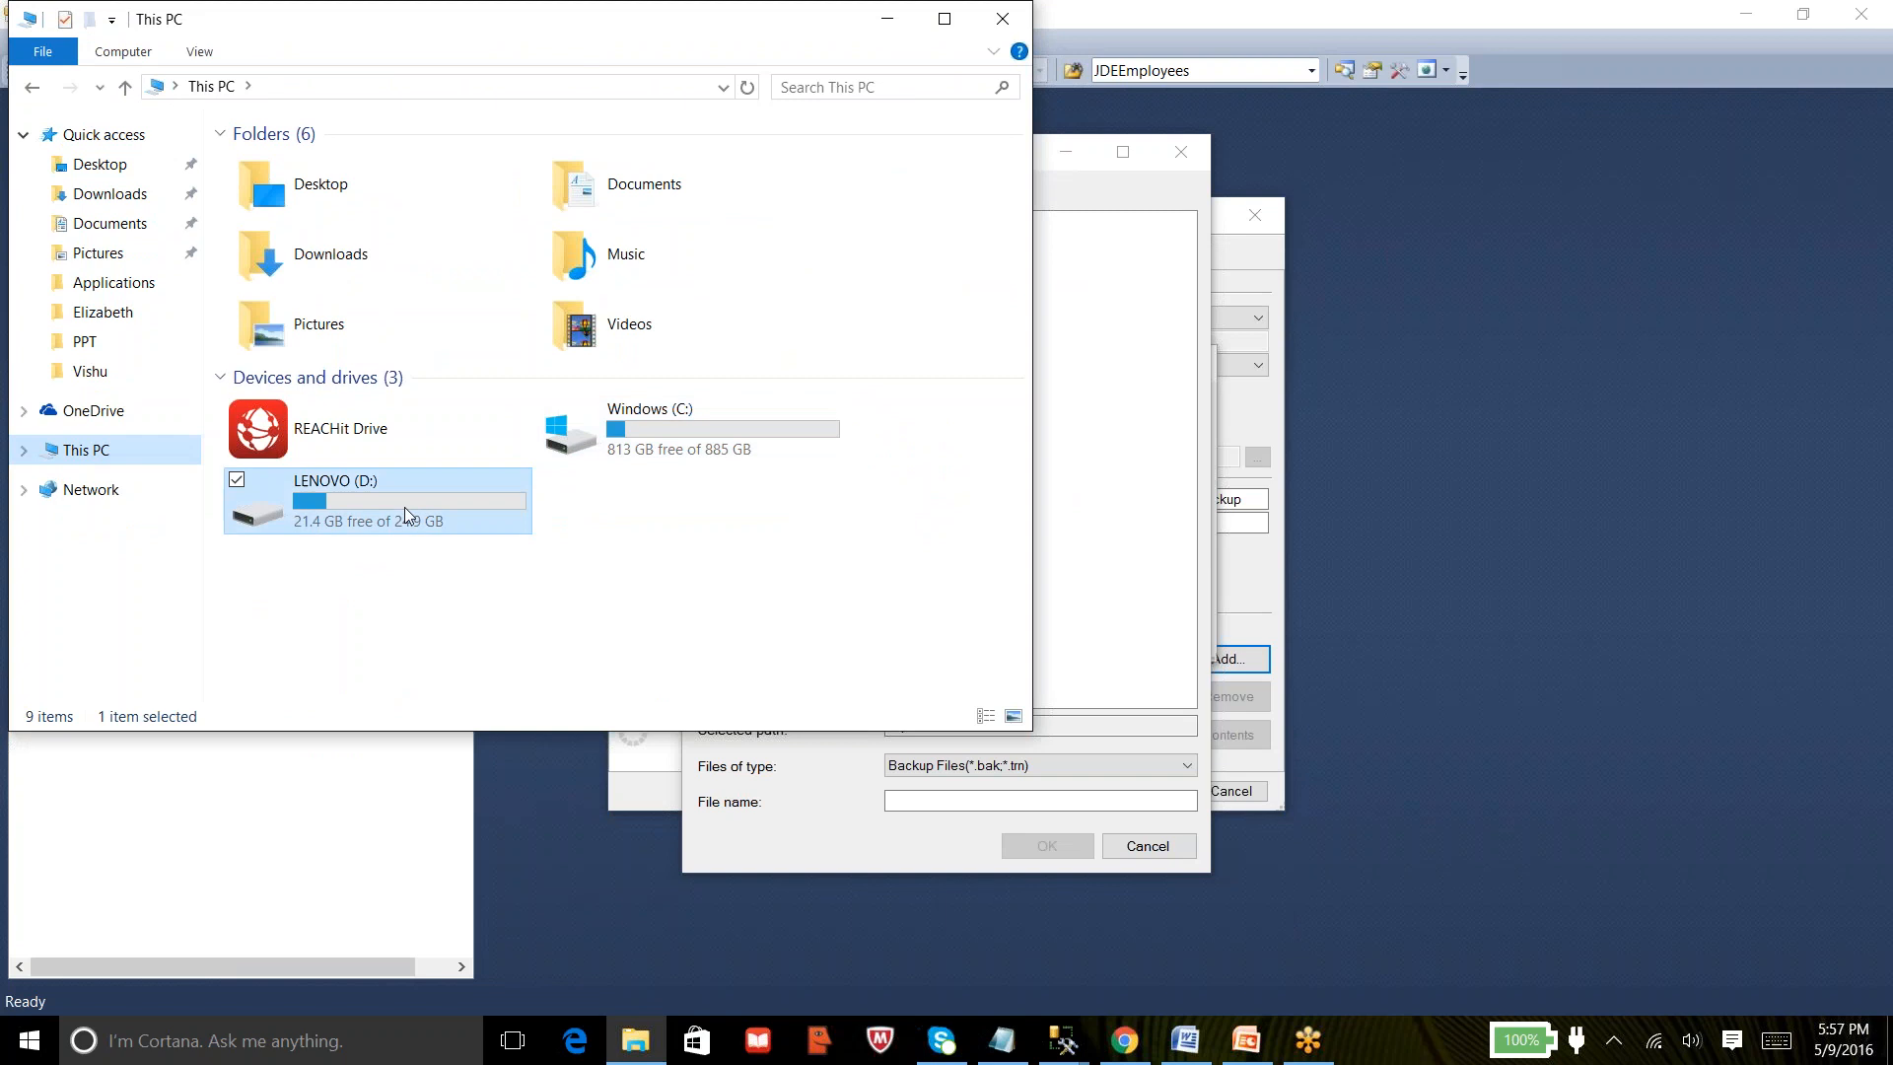
double_click(404, 506)
drag(600, 24, 745, 353)
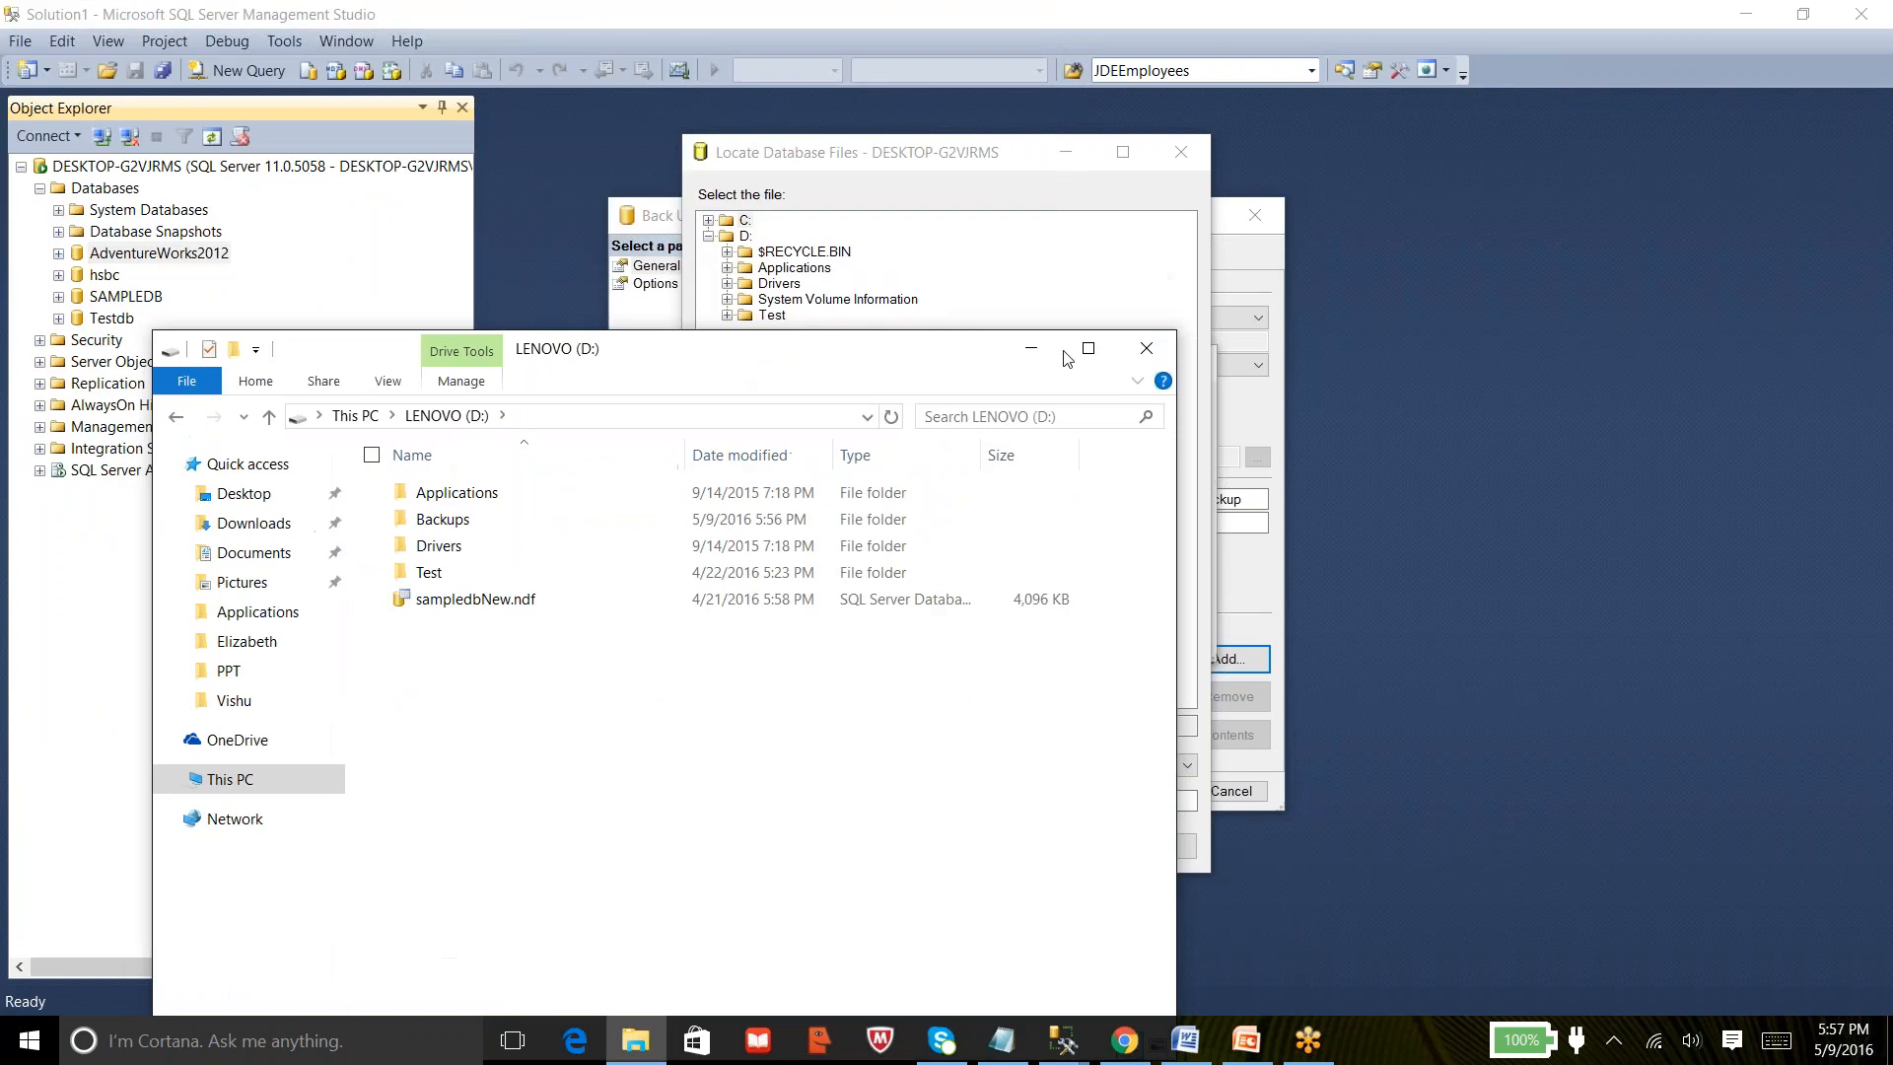
click(1032, 342)
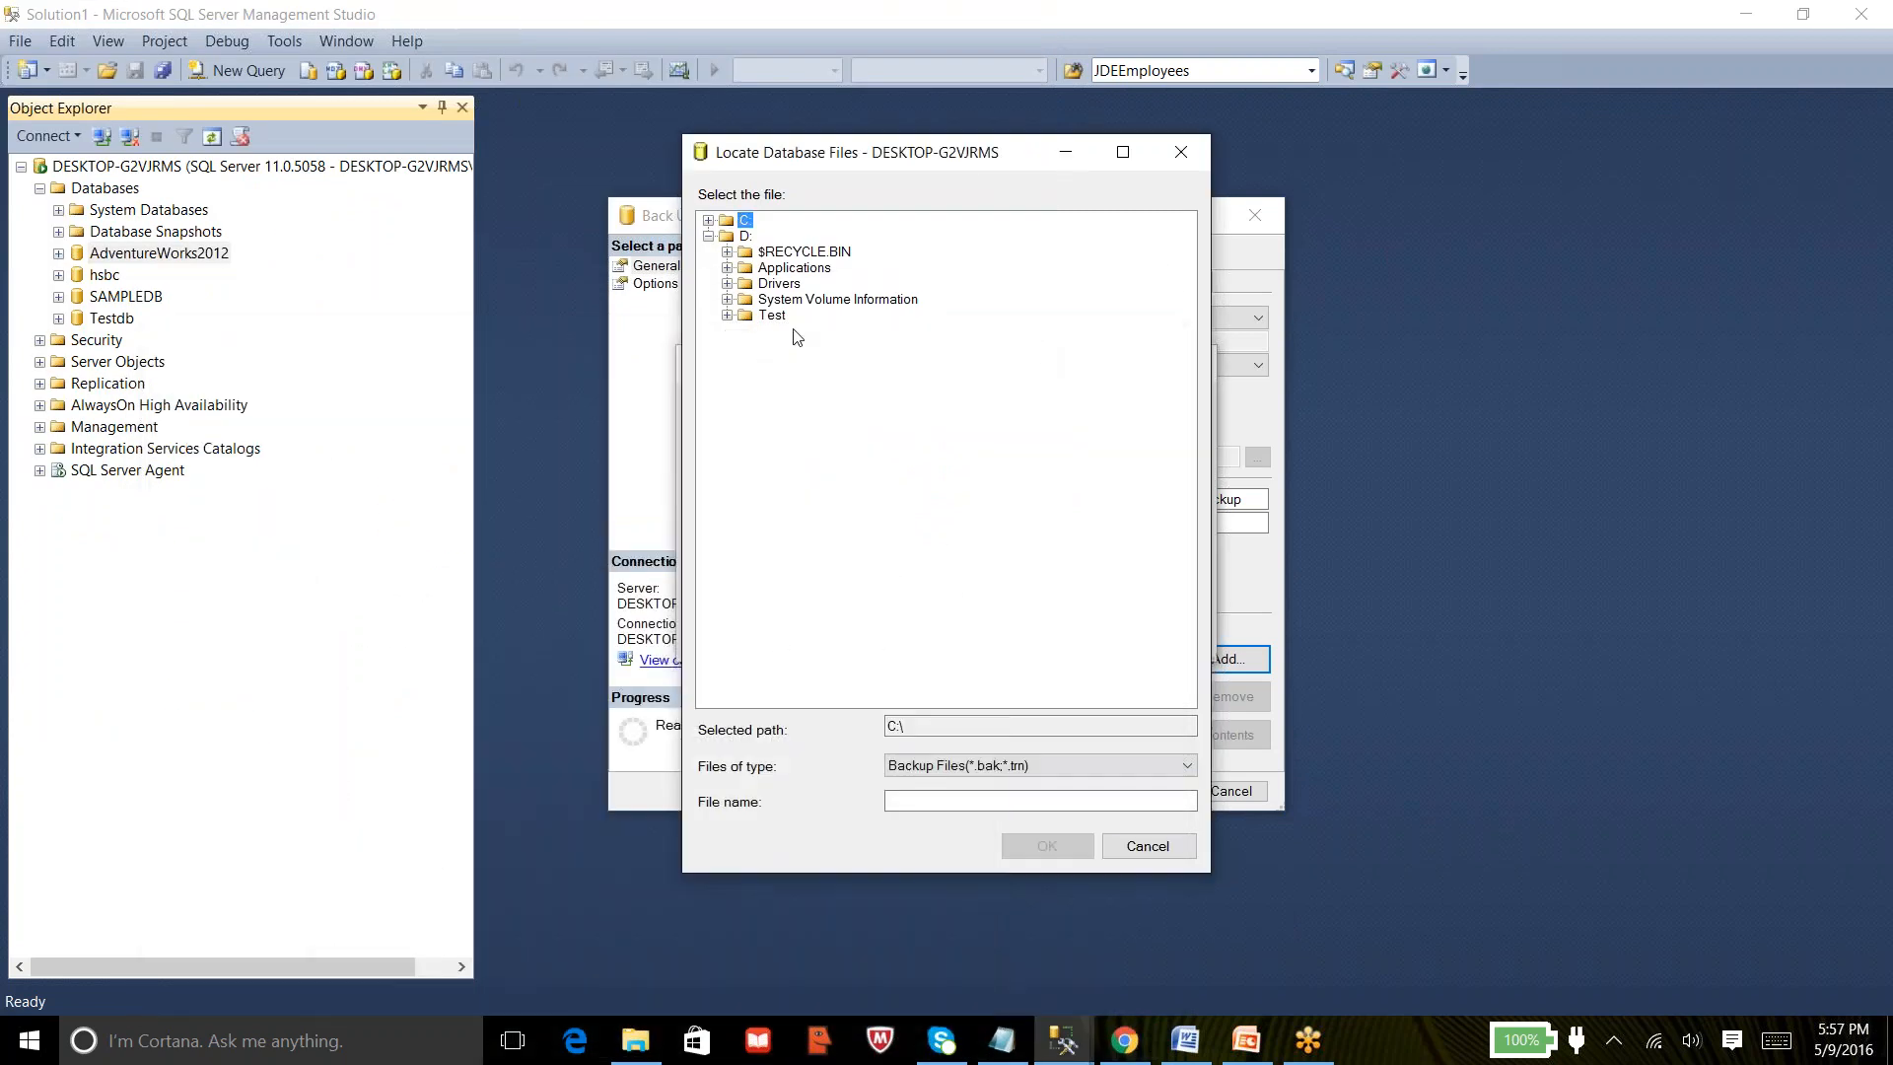
Reload the backup file browser so that it lists the new folder, and choose Backups on the D: drive.
click(1143, 846)
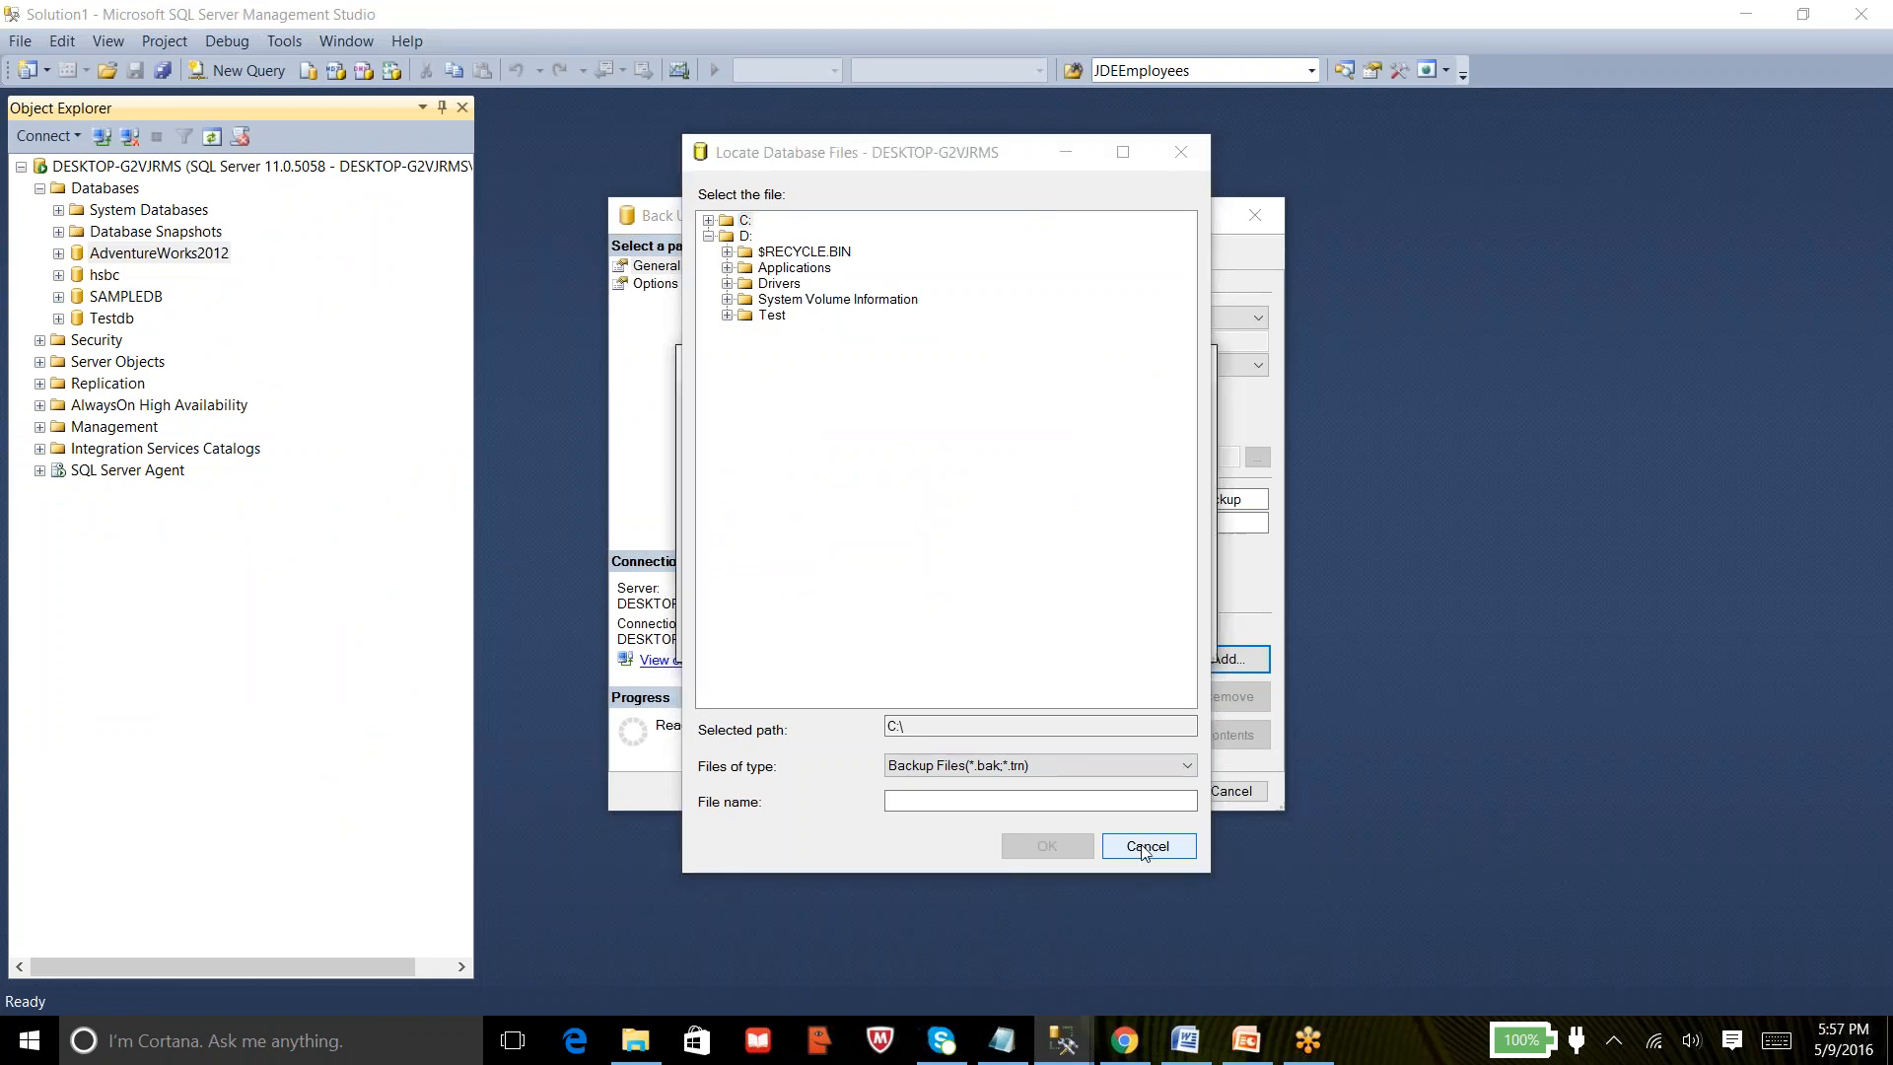
click(1156, 518)
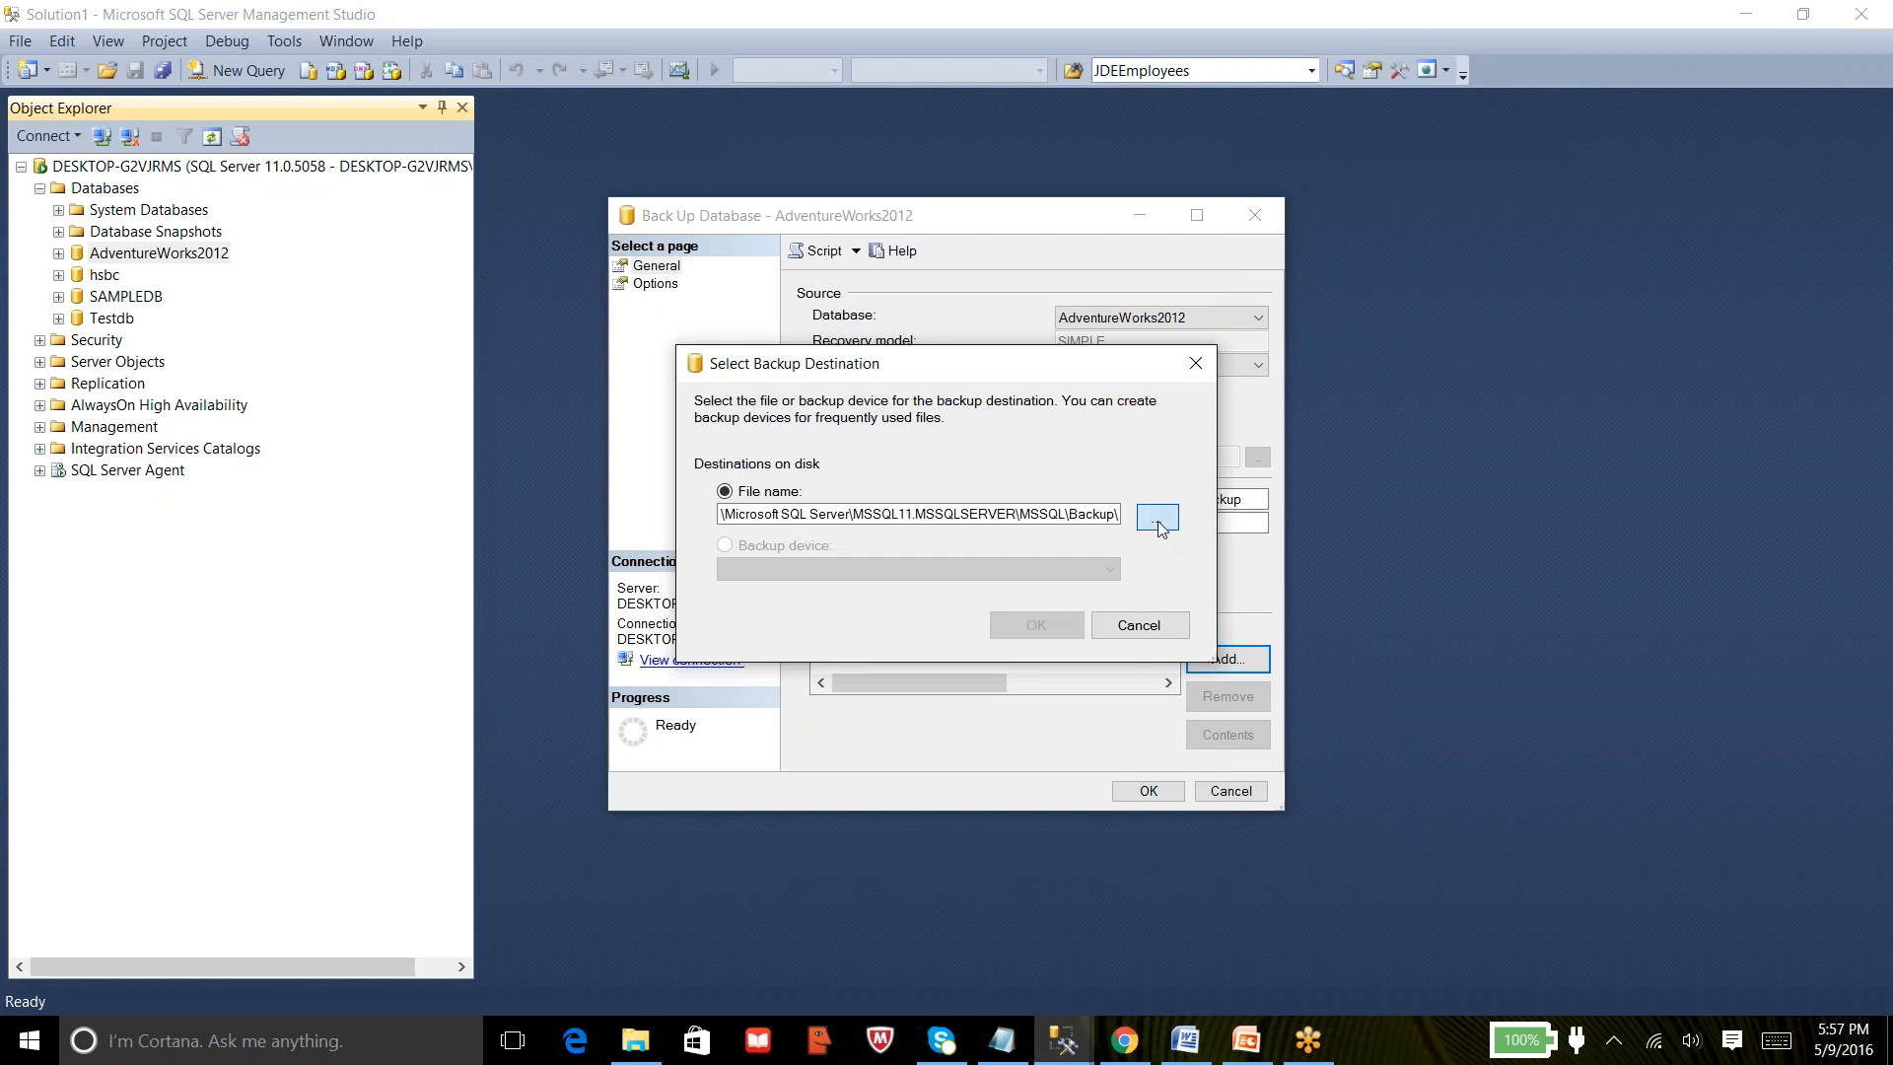
click(727, 221)
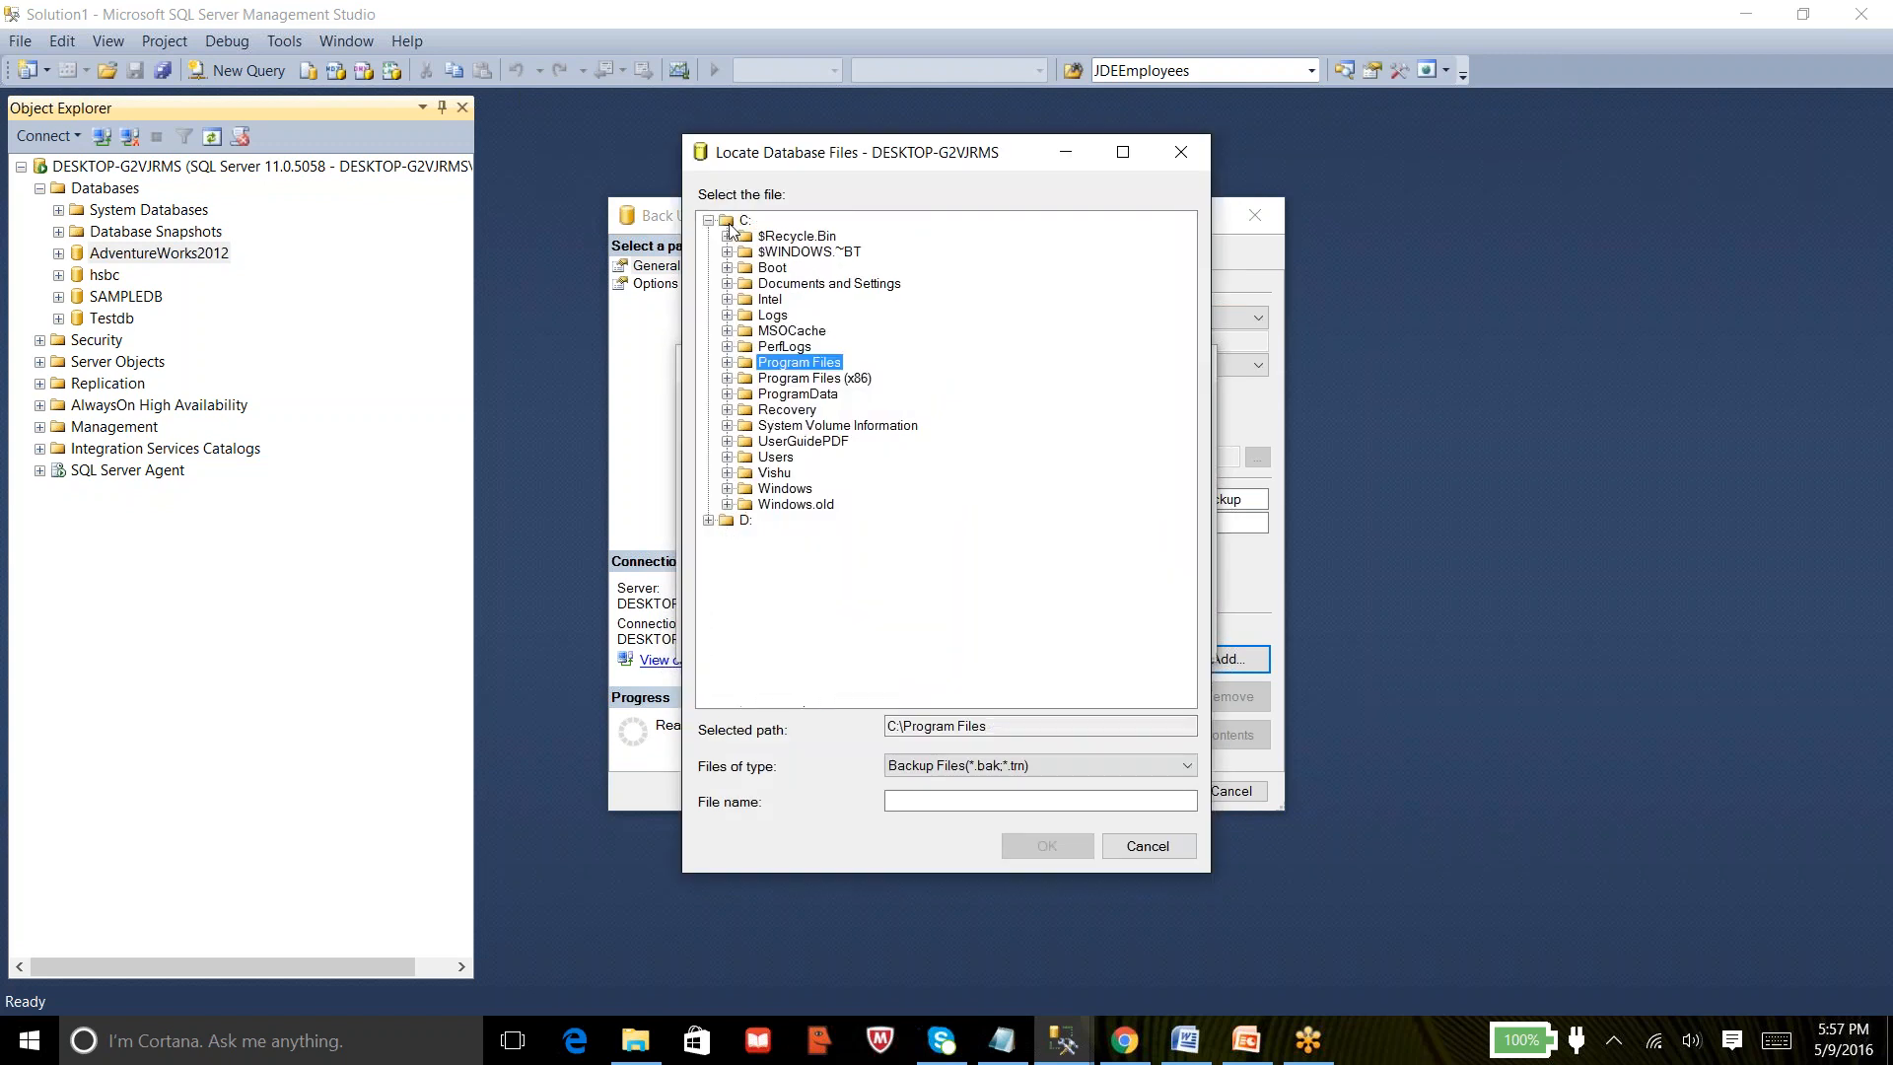
click(708, 220)
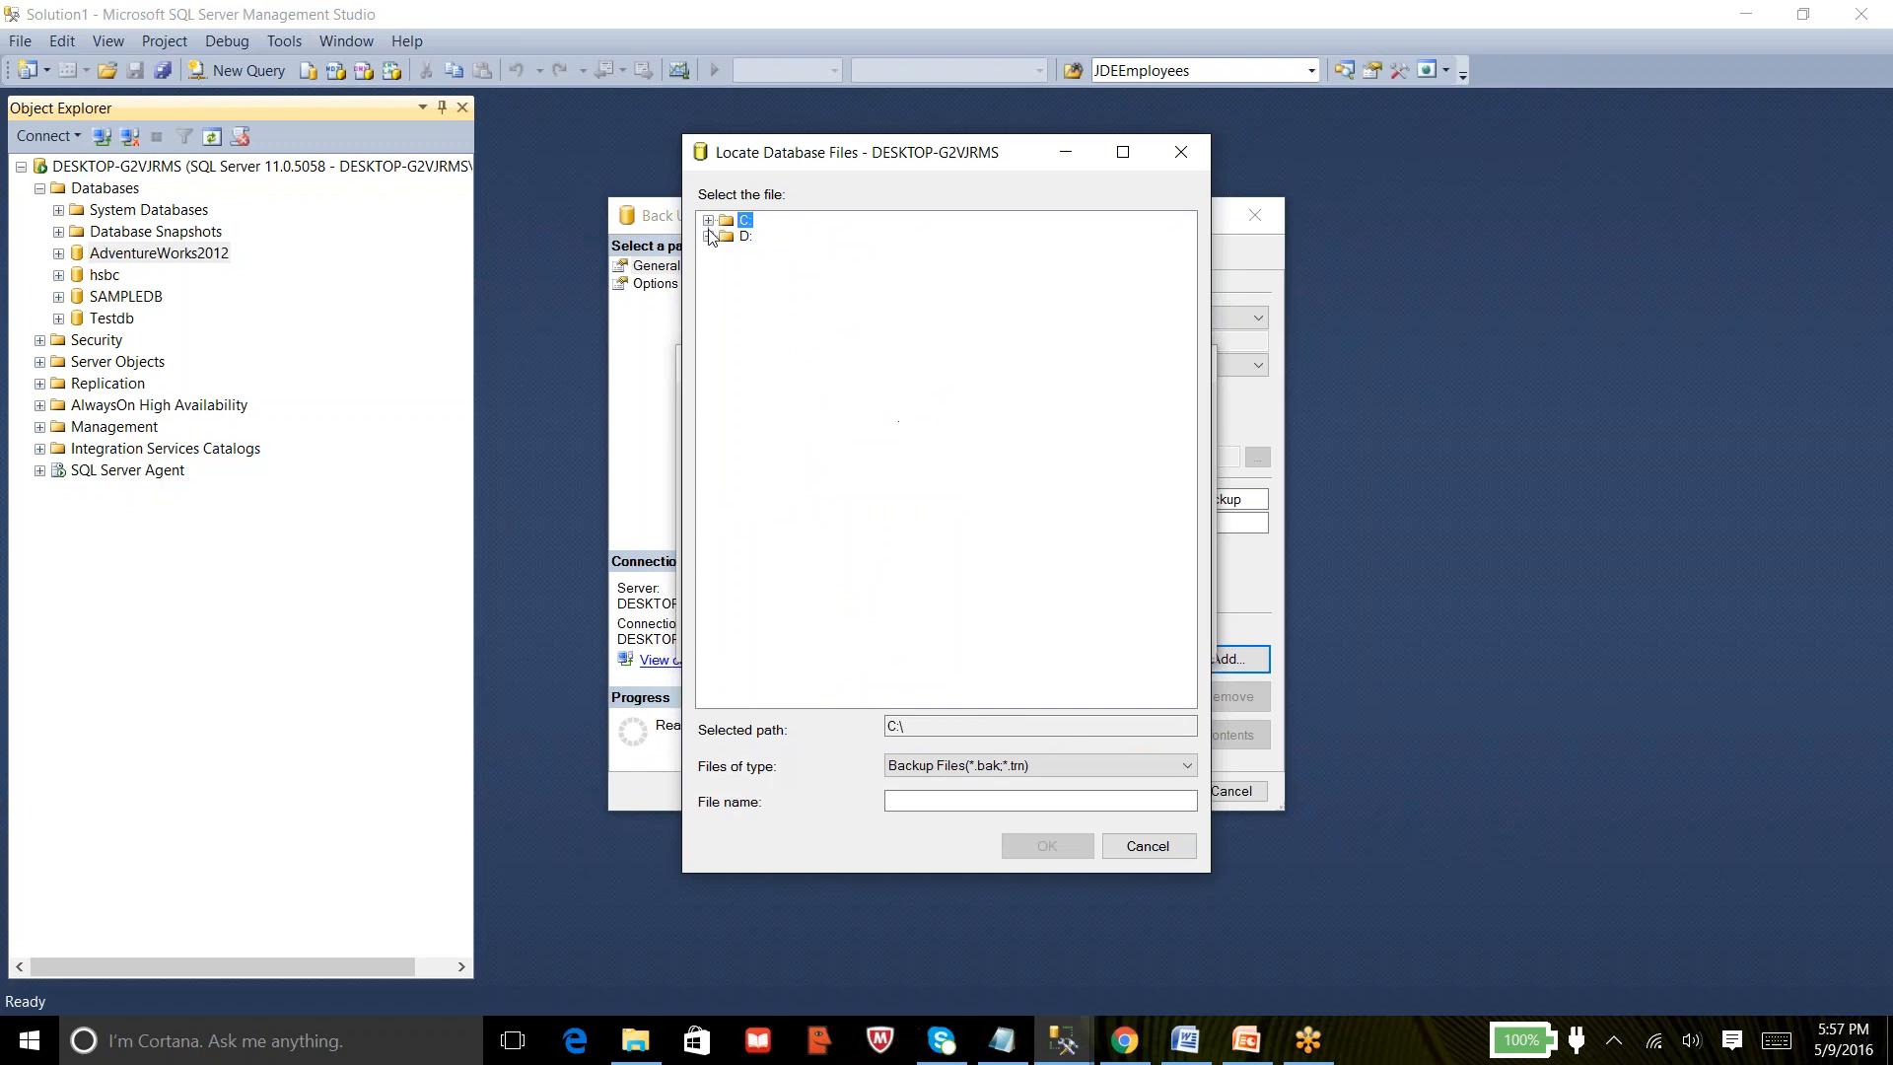
click(708, 236)
click(744, 284)
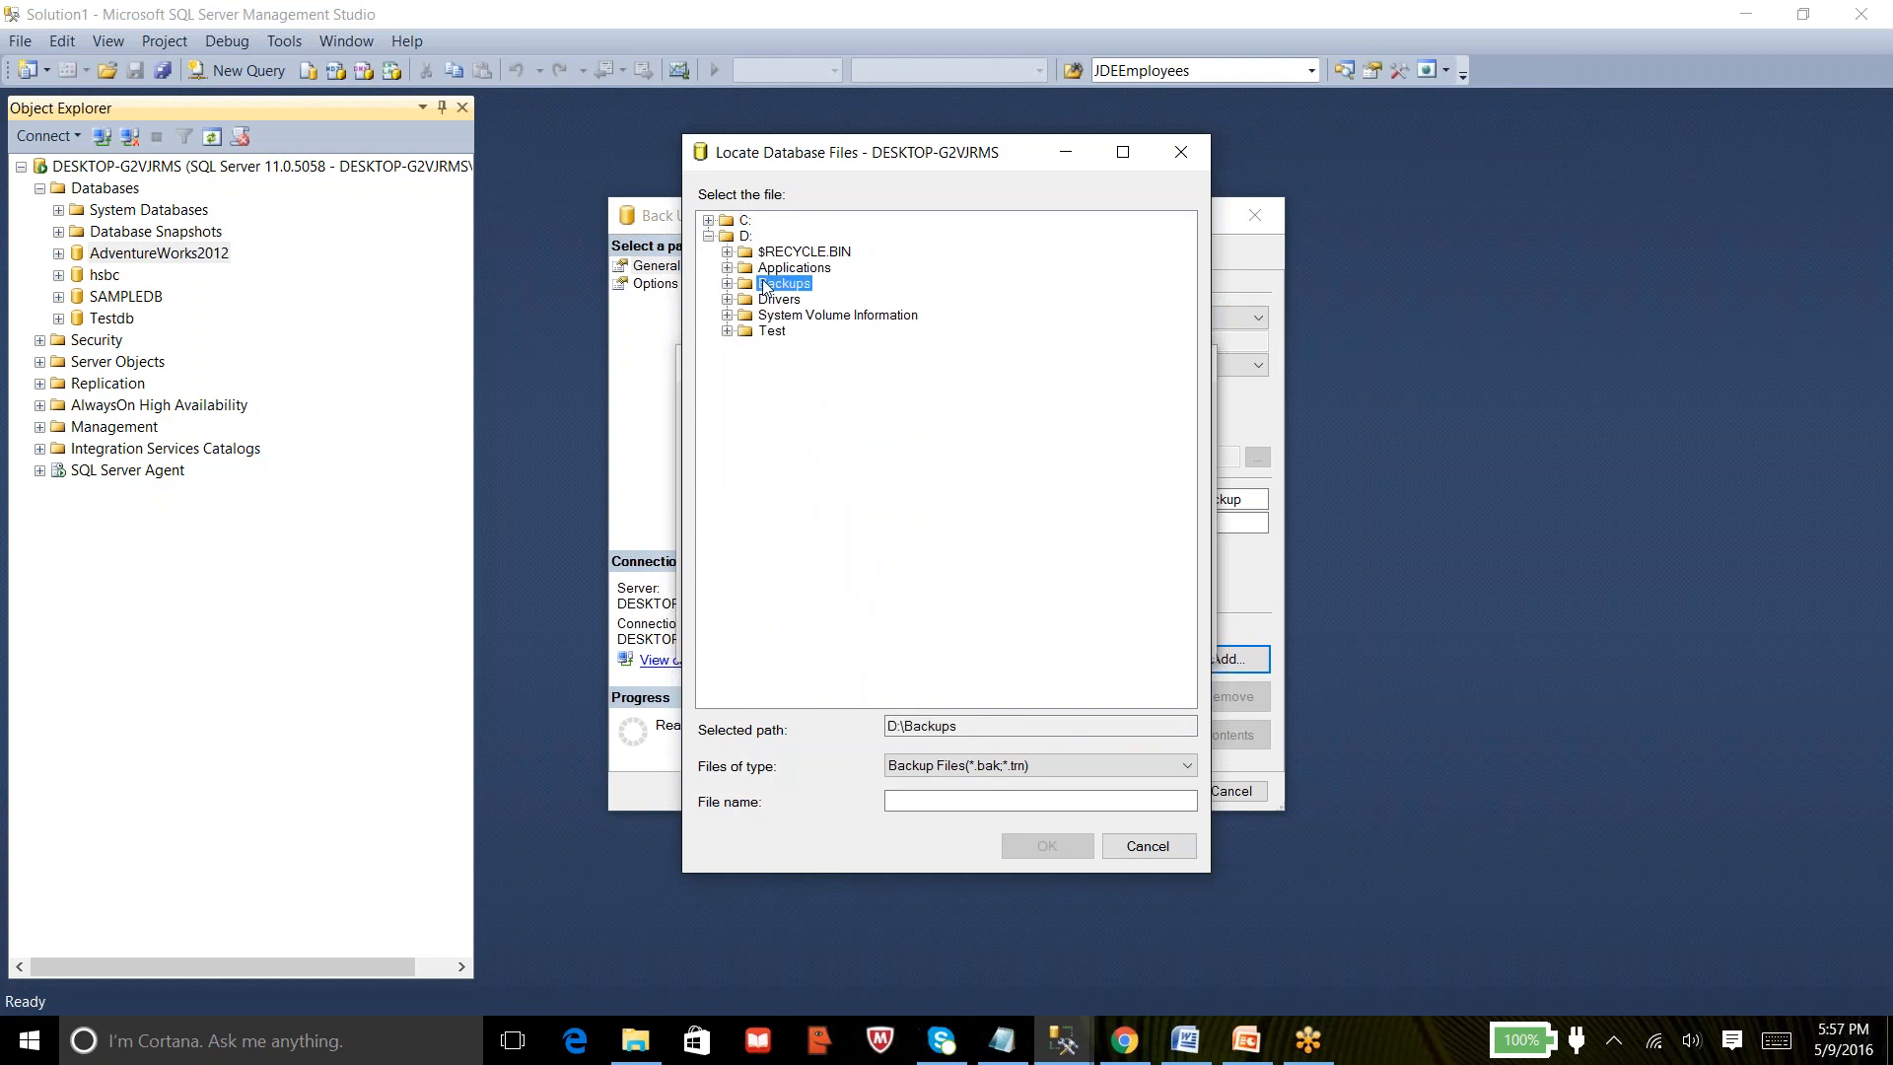
Name the backup file AdventureWorks.bak and accept D:\Backups\AdventureWorks.bak as the disk destination.
click(949, 803)
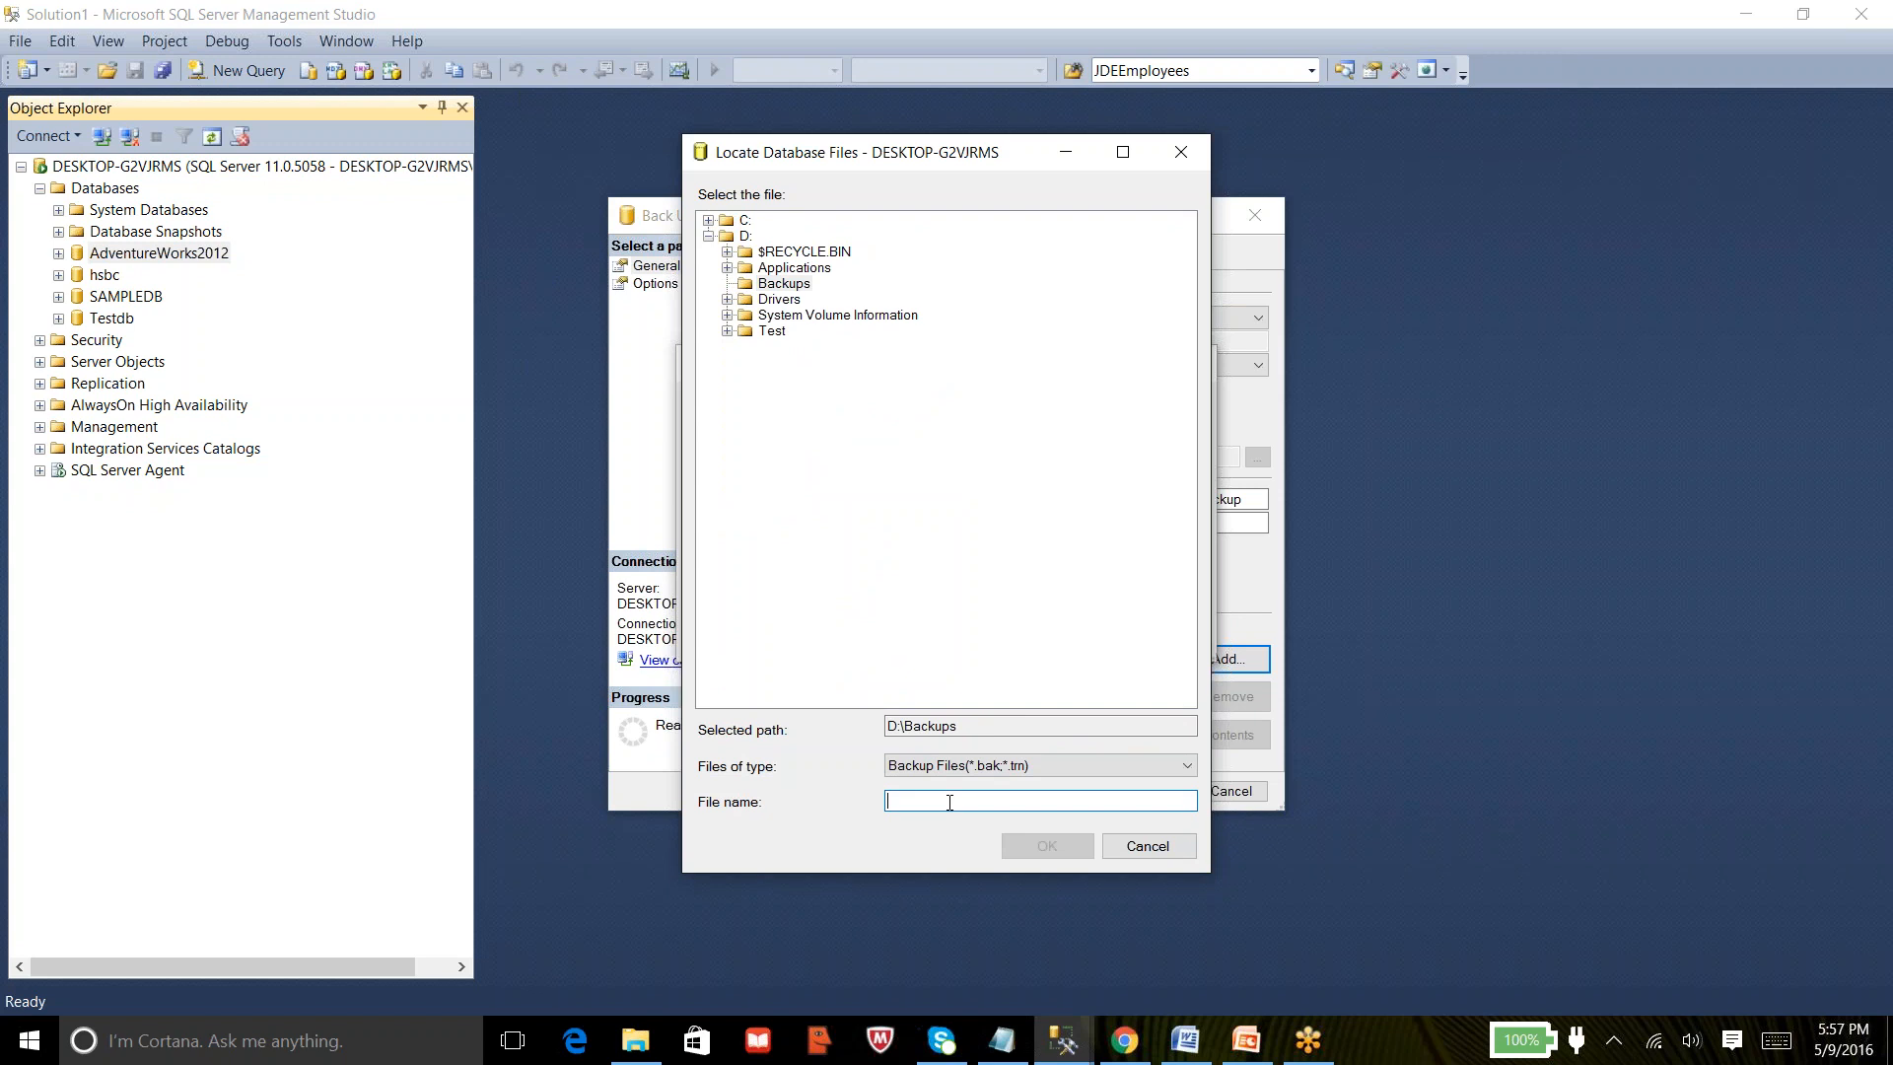
text(aDVENTURE)
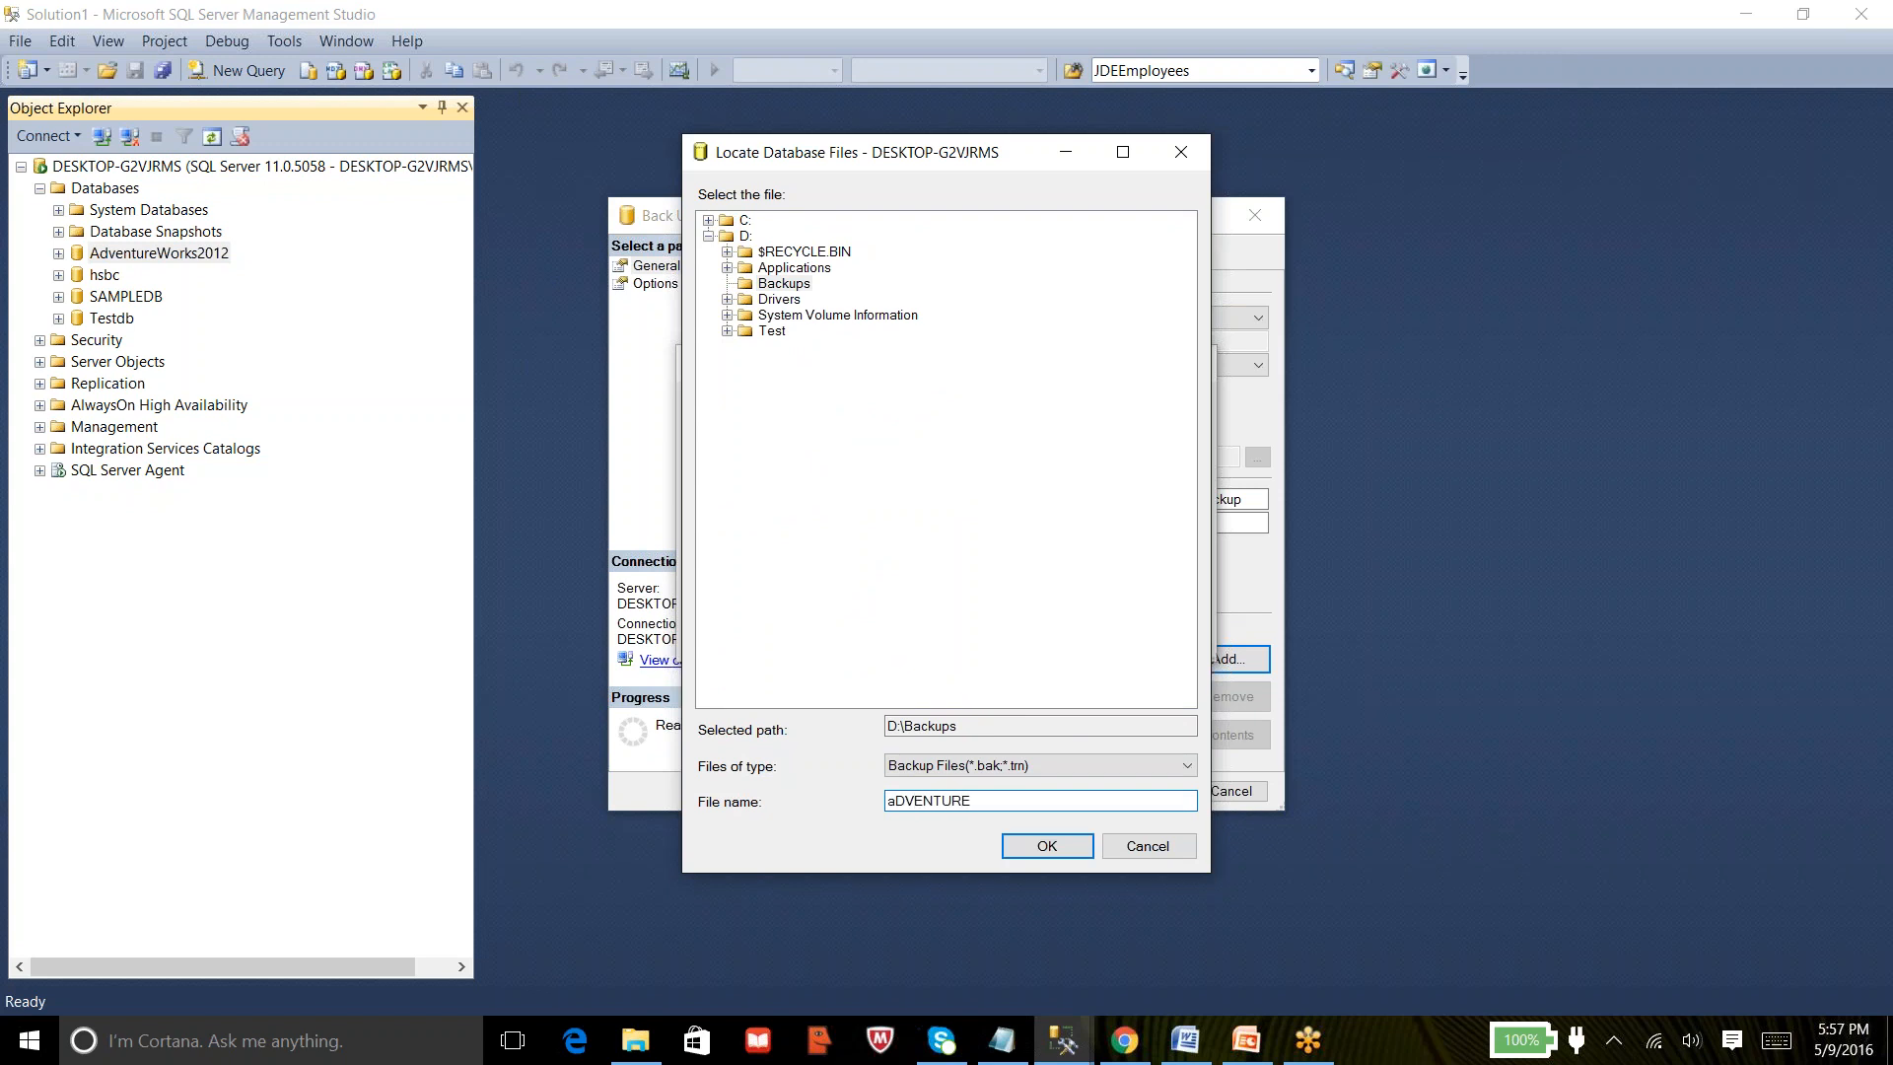
key(Caps_Lock)
key(BackSpace)
key(BackSpace)
key(BackSpace)
key(BackSpace)
key(BackSpace)
key(BackSpace)
key(BackSpace)
key(BackSpace)
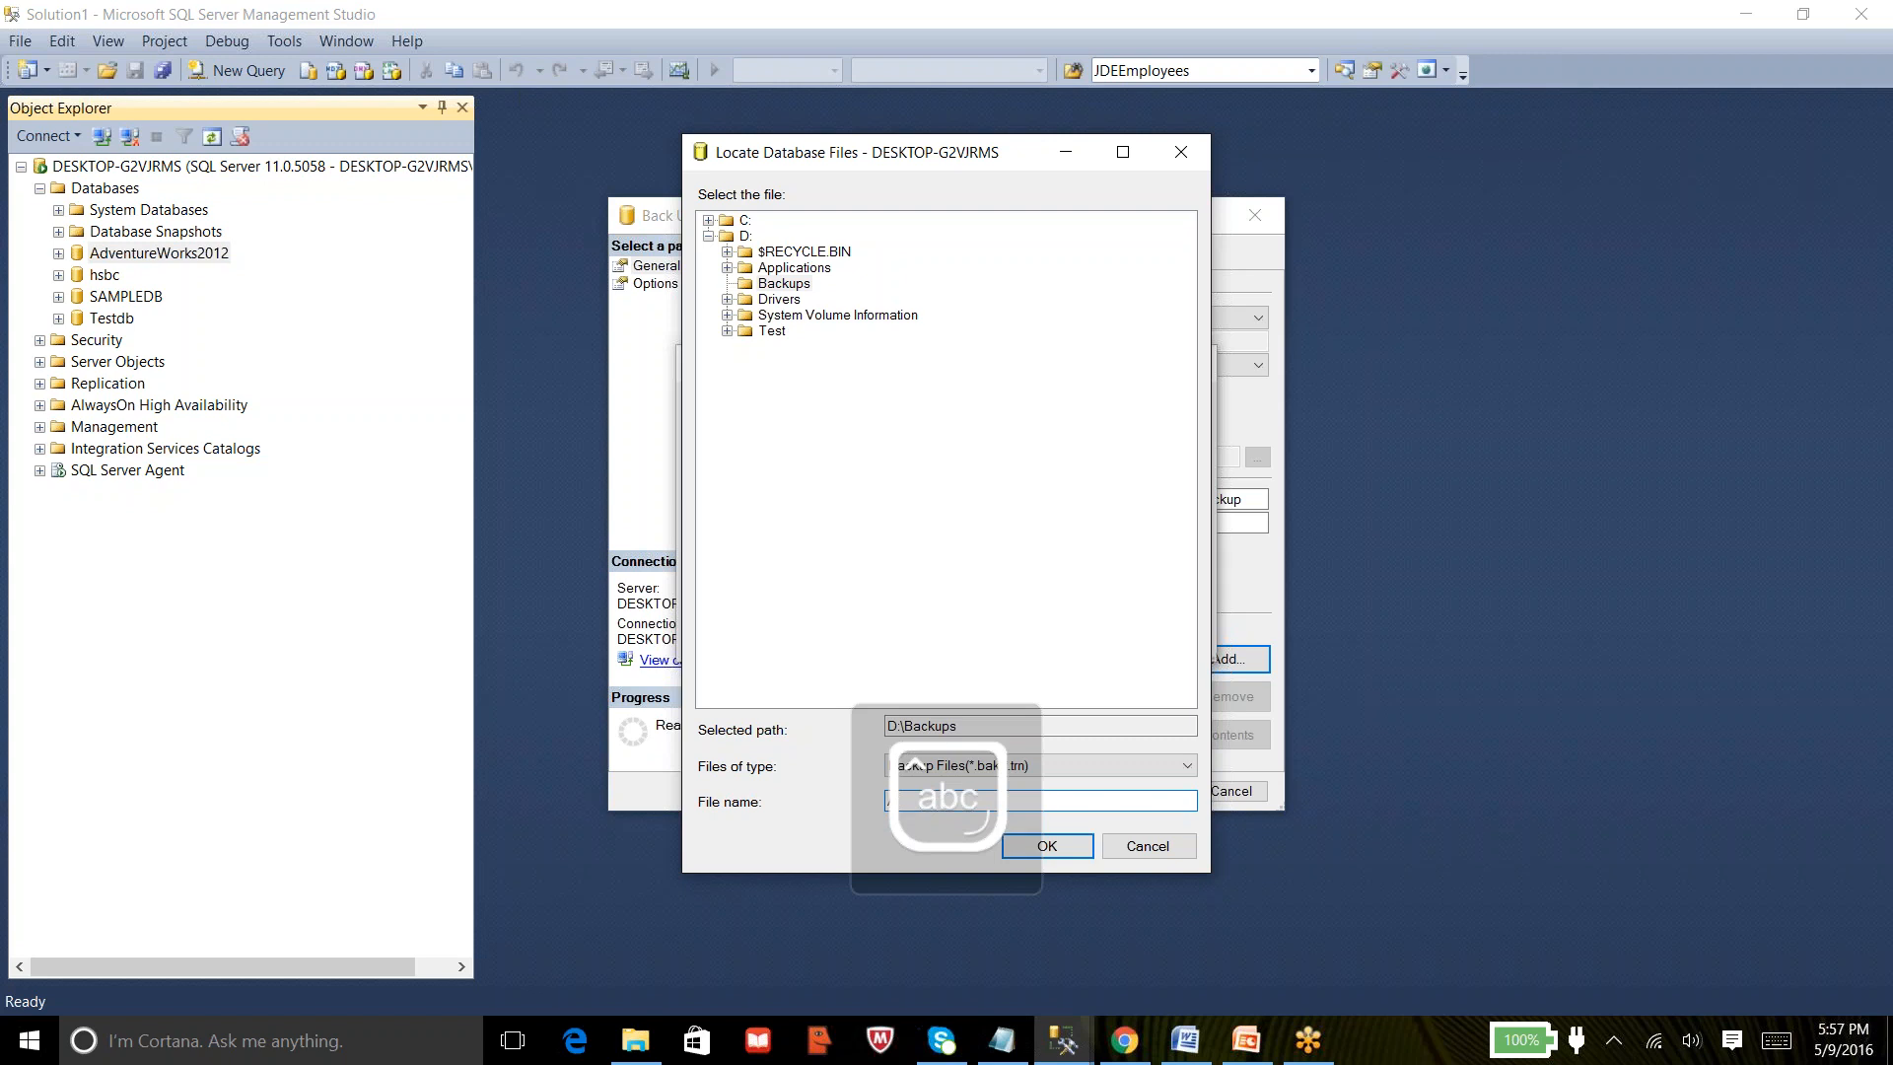
text(dventureW)
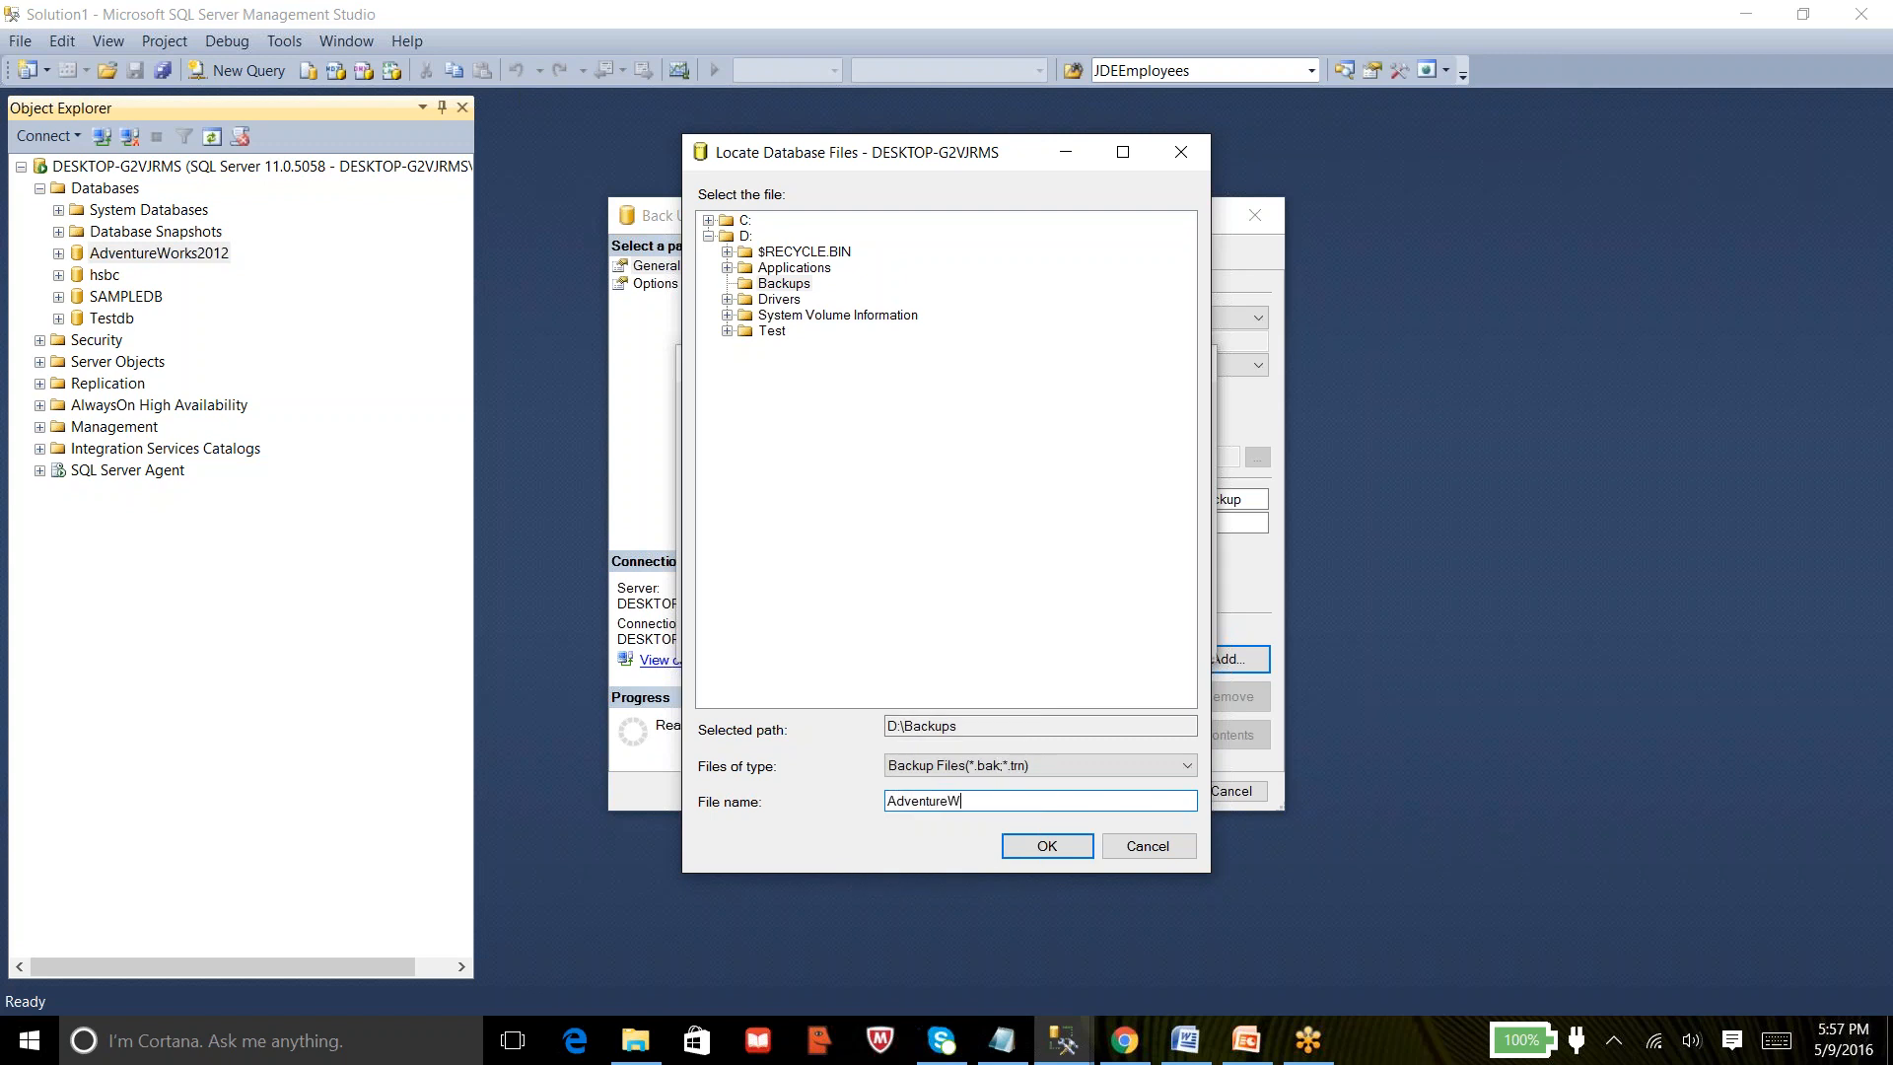
text(orls)
text(ks.)
text(bak)
key(shift+Tab)
click(1031, 845)
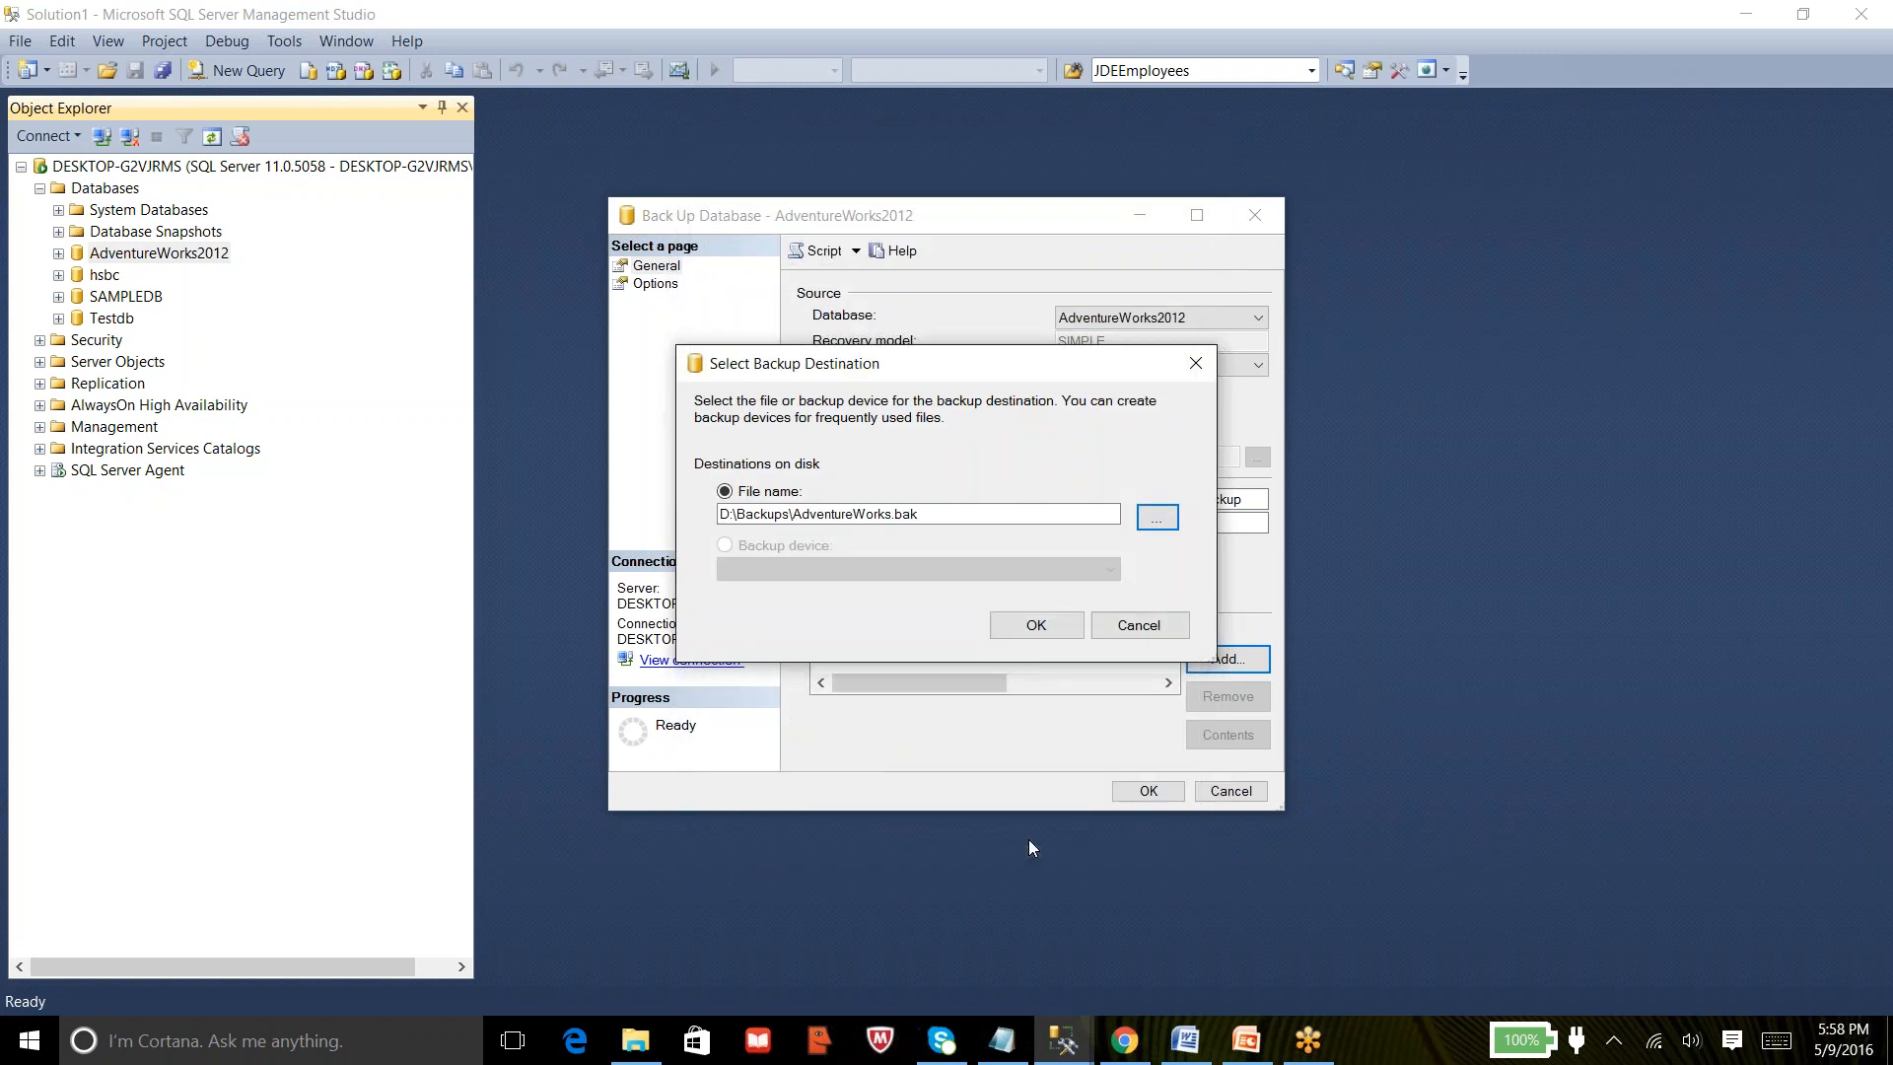
click(1033, 623)
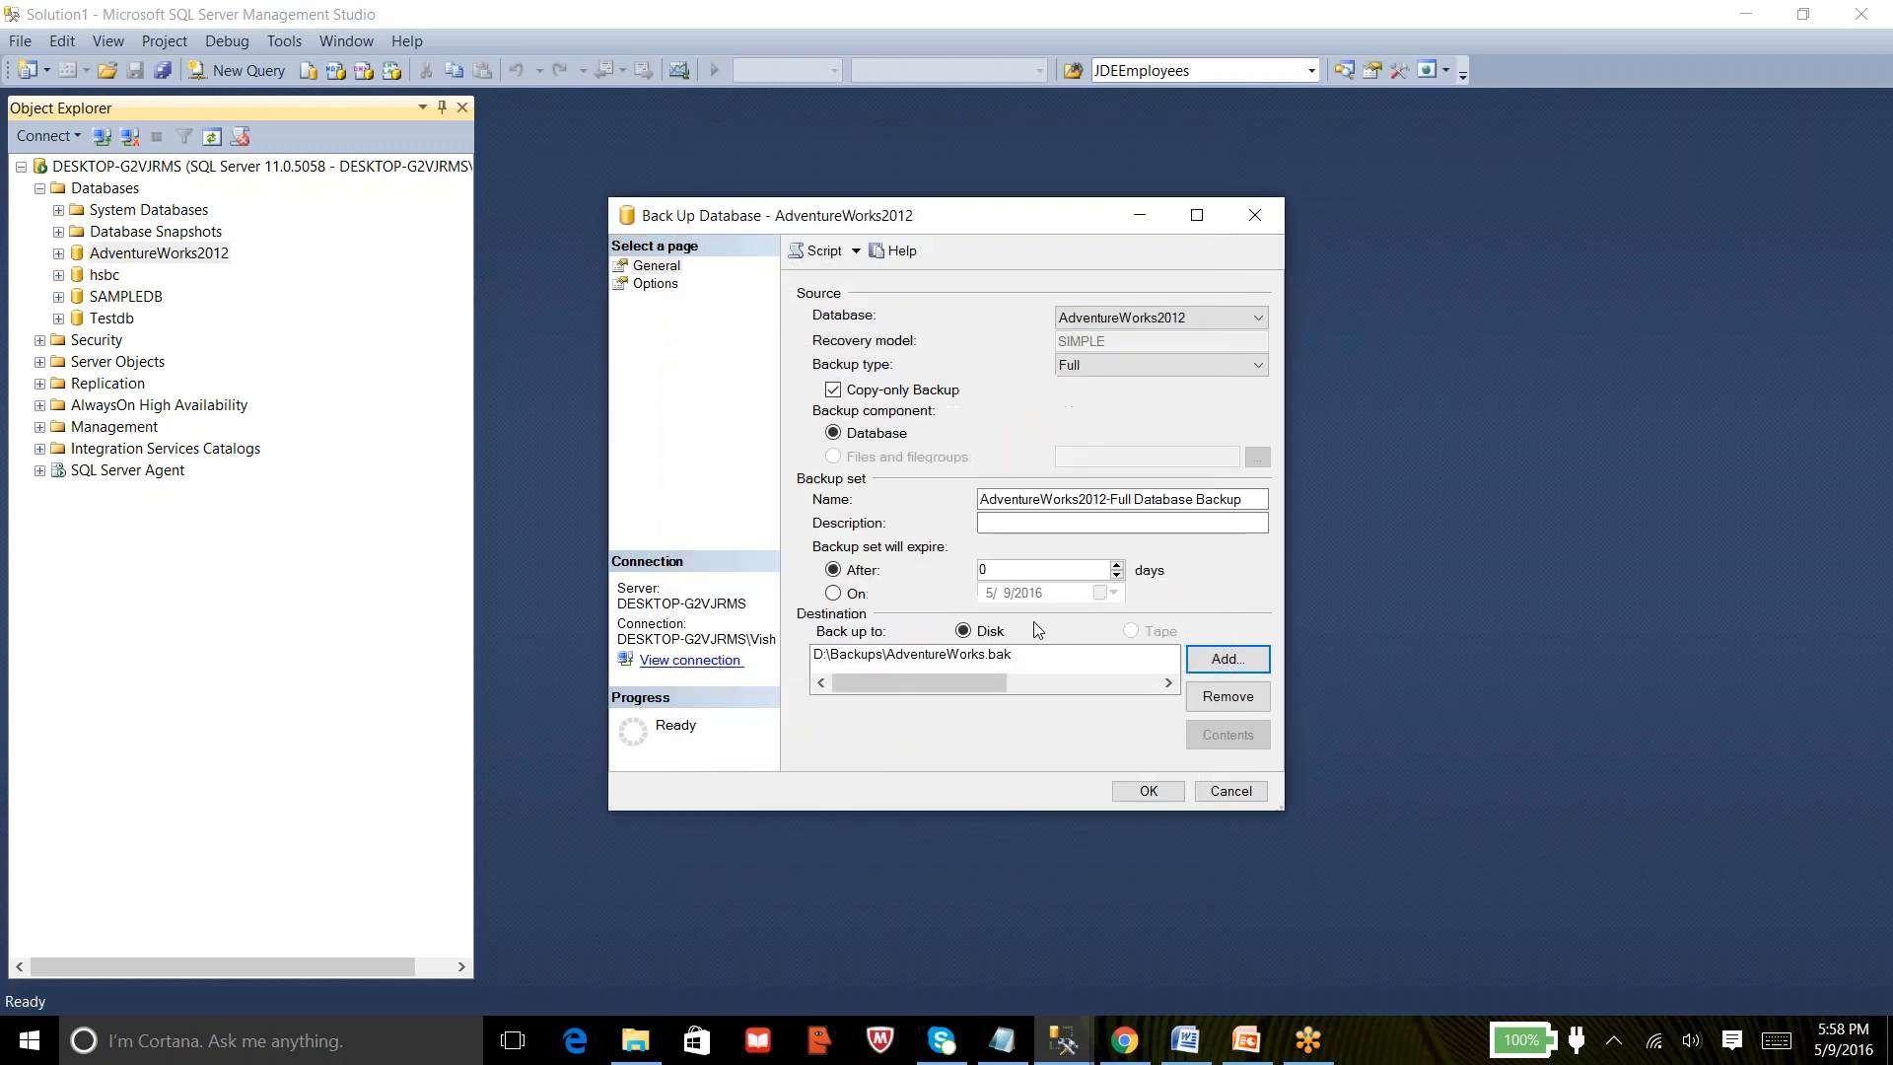
Set the backup options to overwrite all existing backup sets in the existing media set.
click(655, 284)
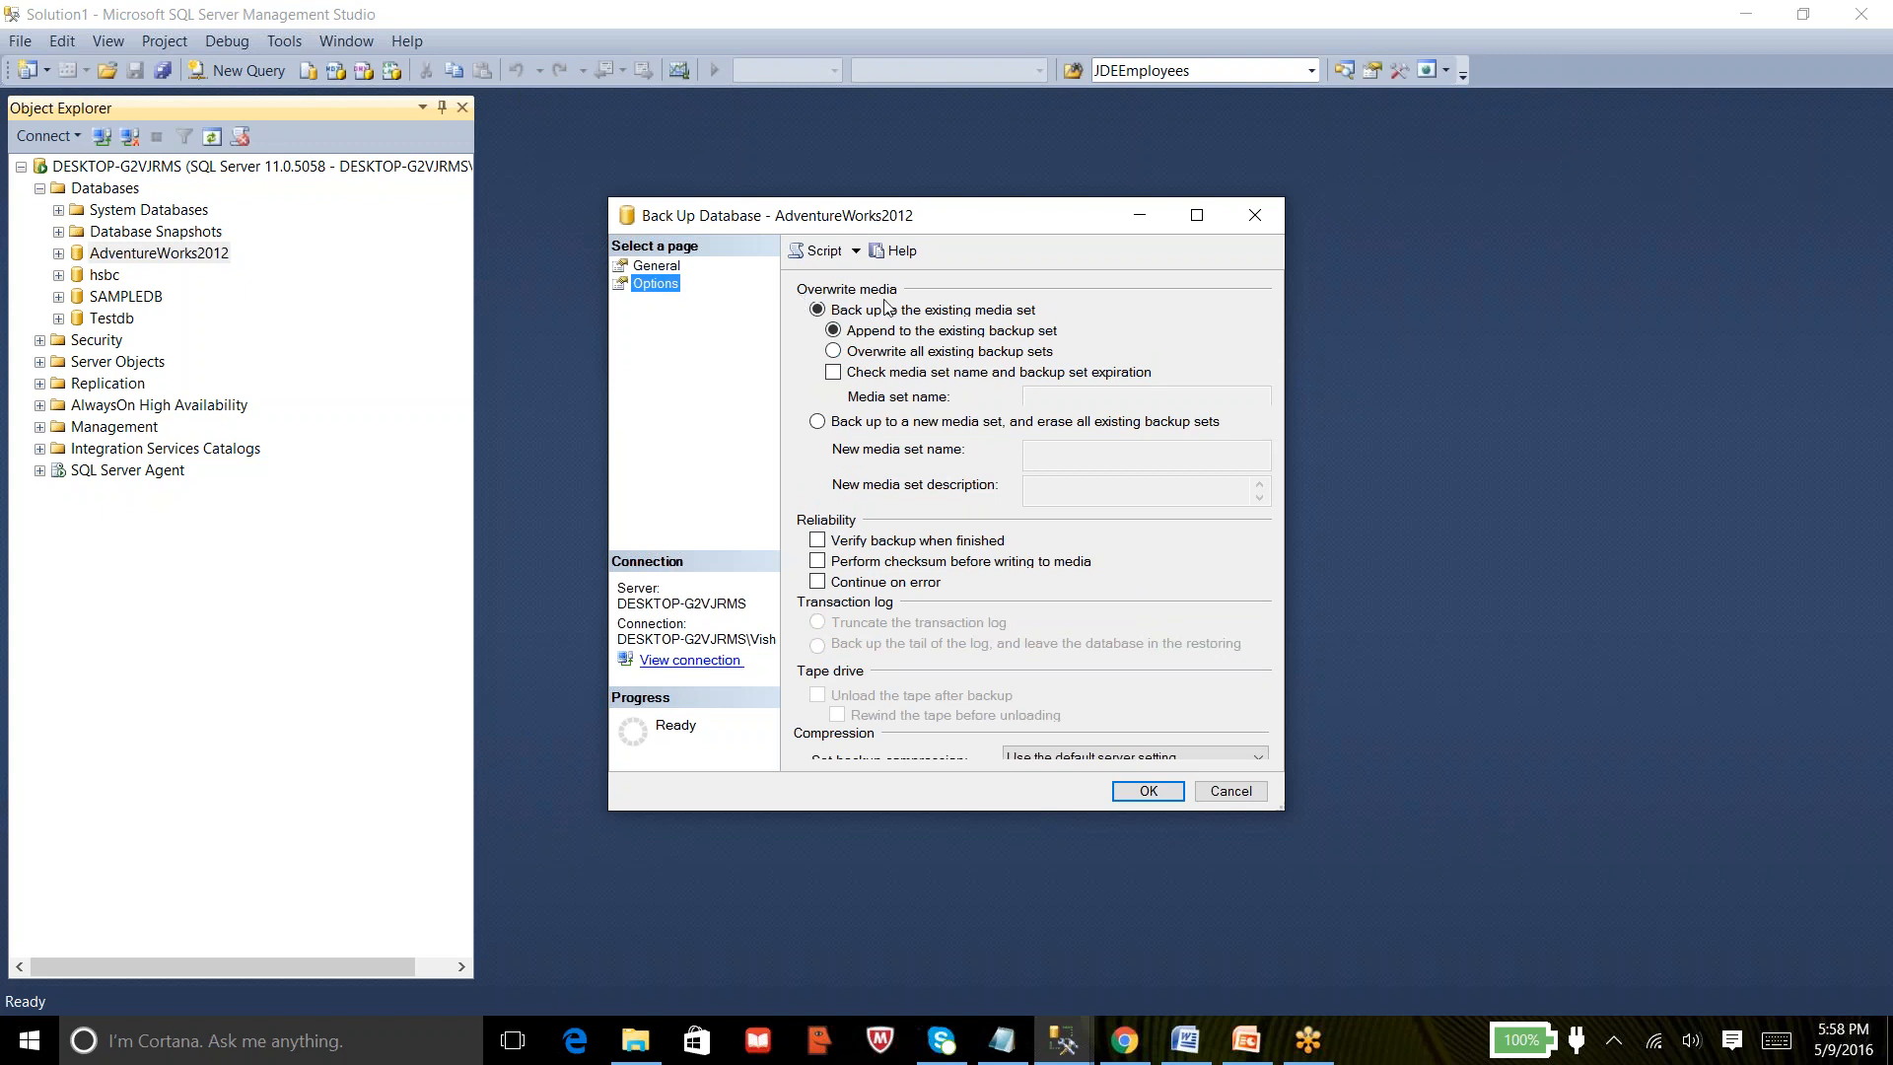
click(1045, 31)
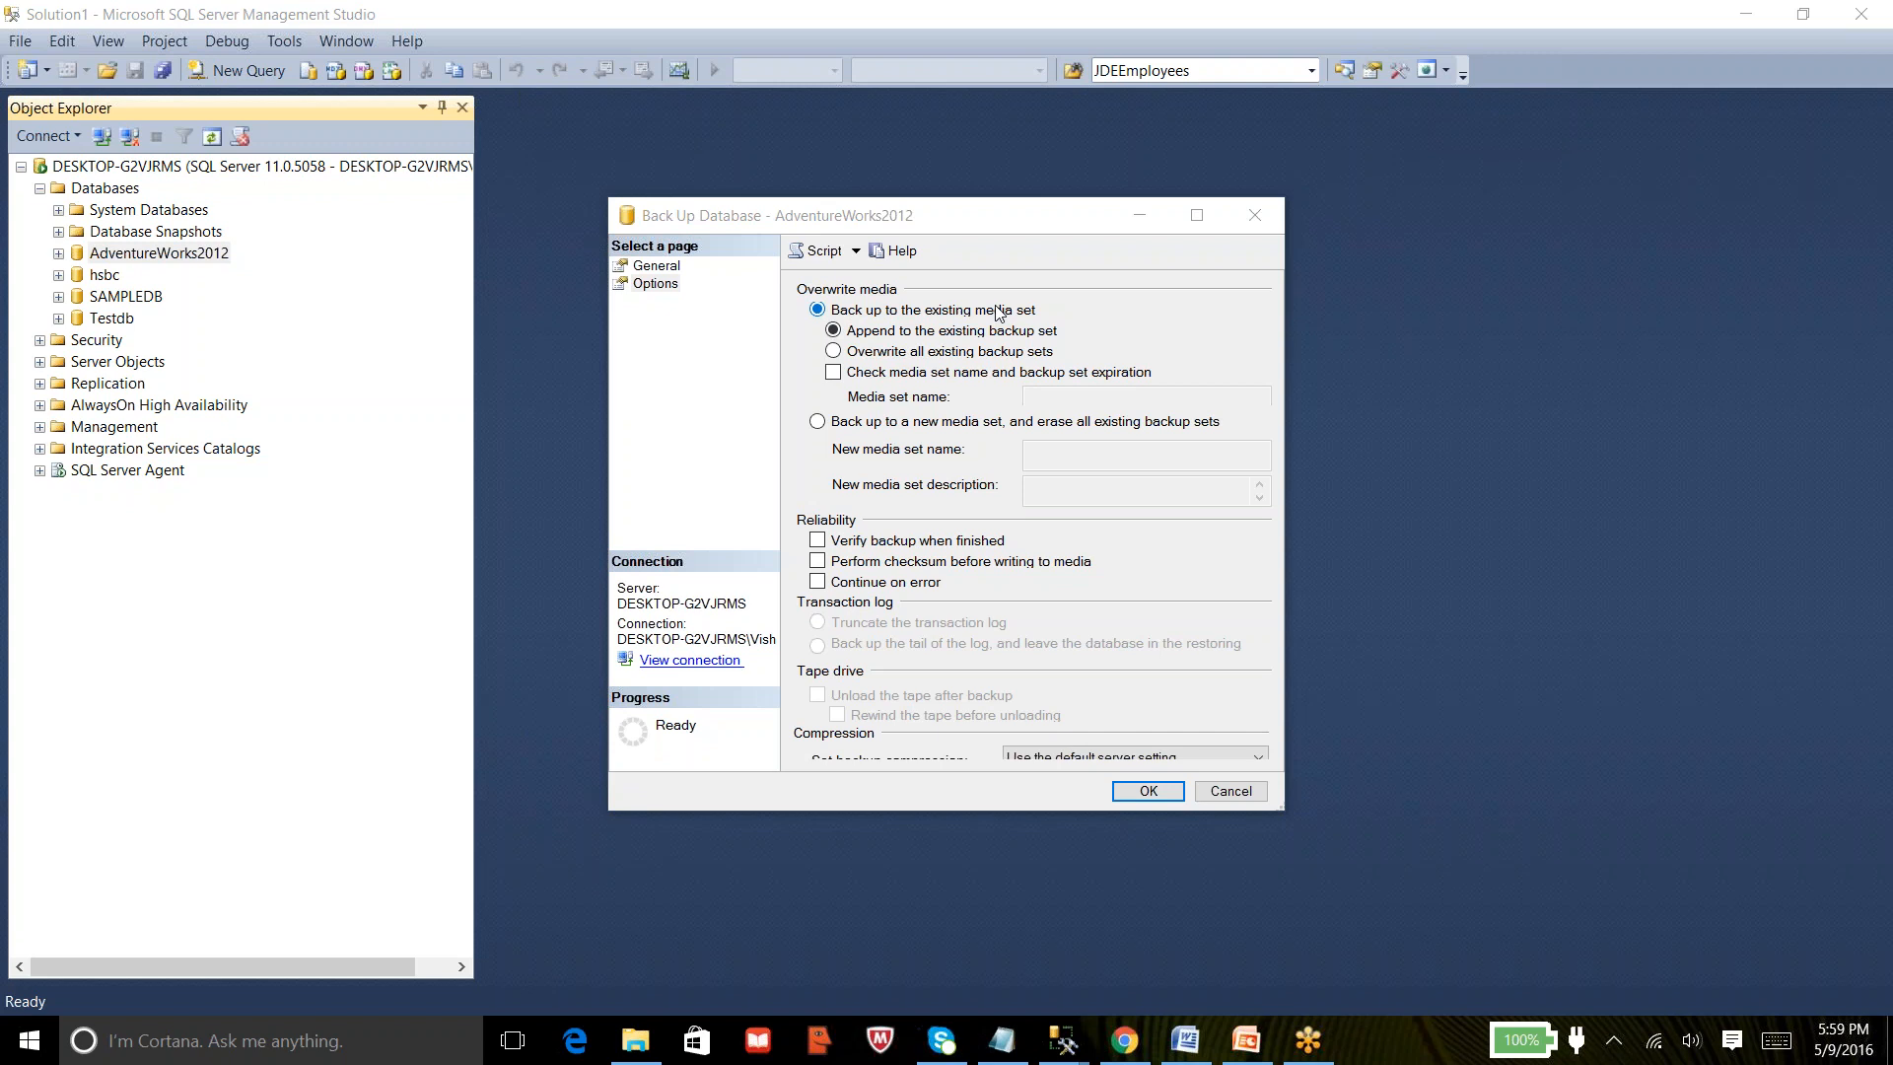
click(852, 353)
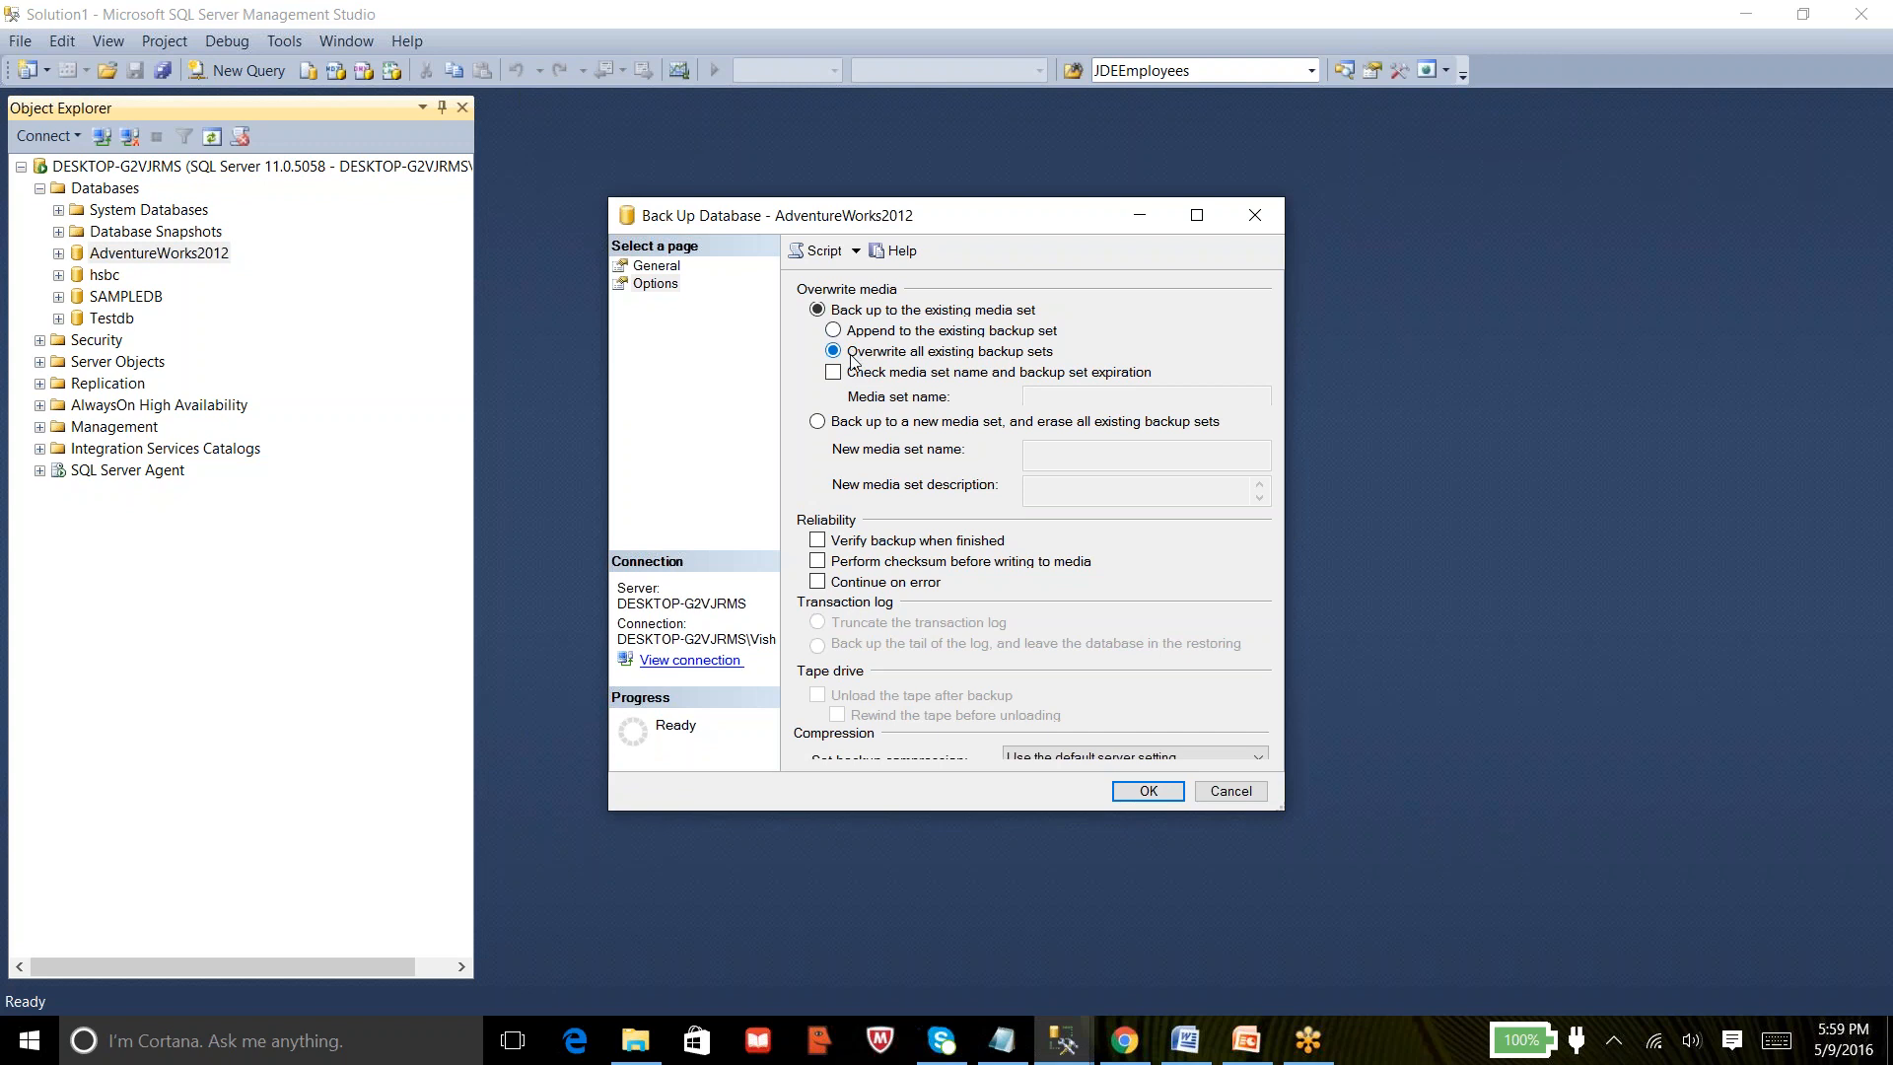
Try the media set name and backup set expiration check, consulting the general expiry settings before turning the check off.
click(856, 381)
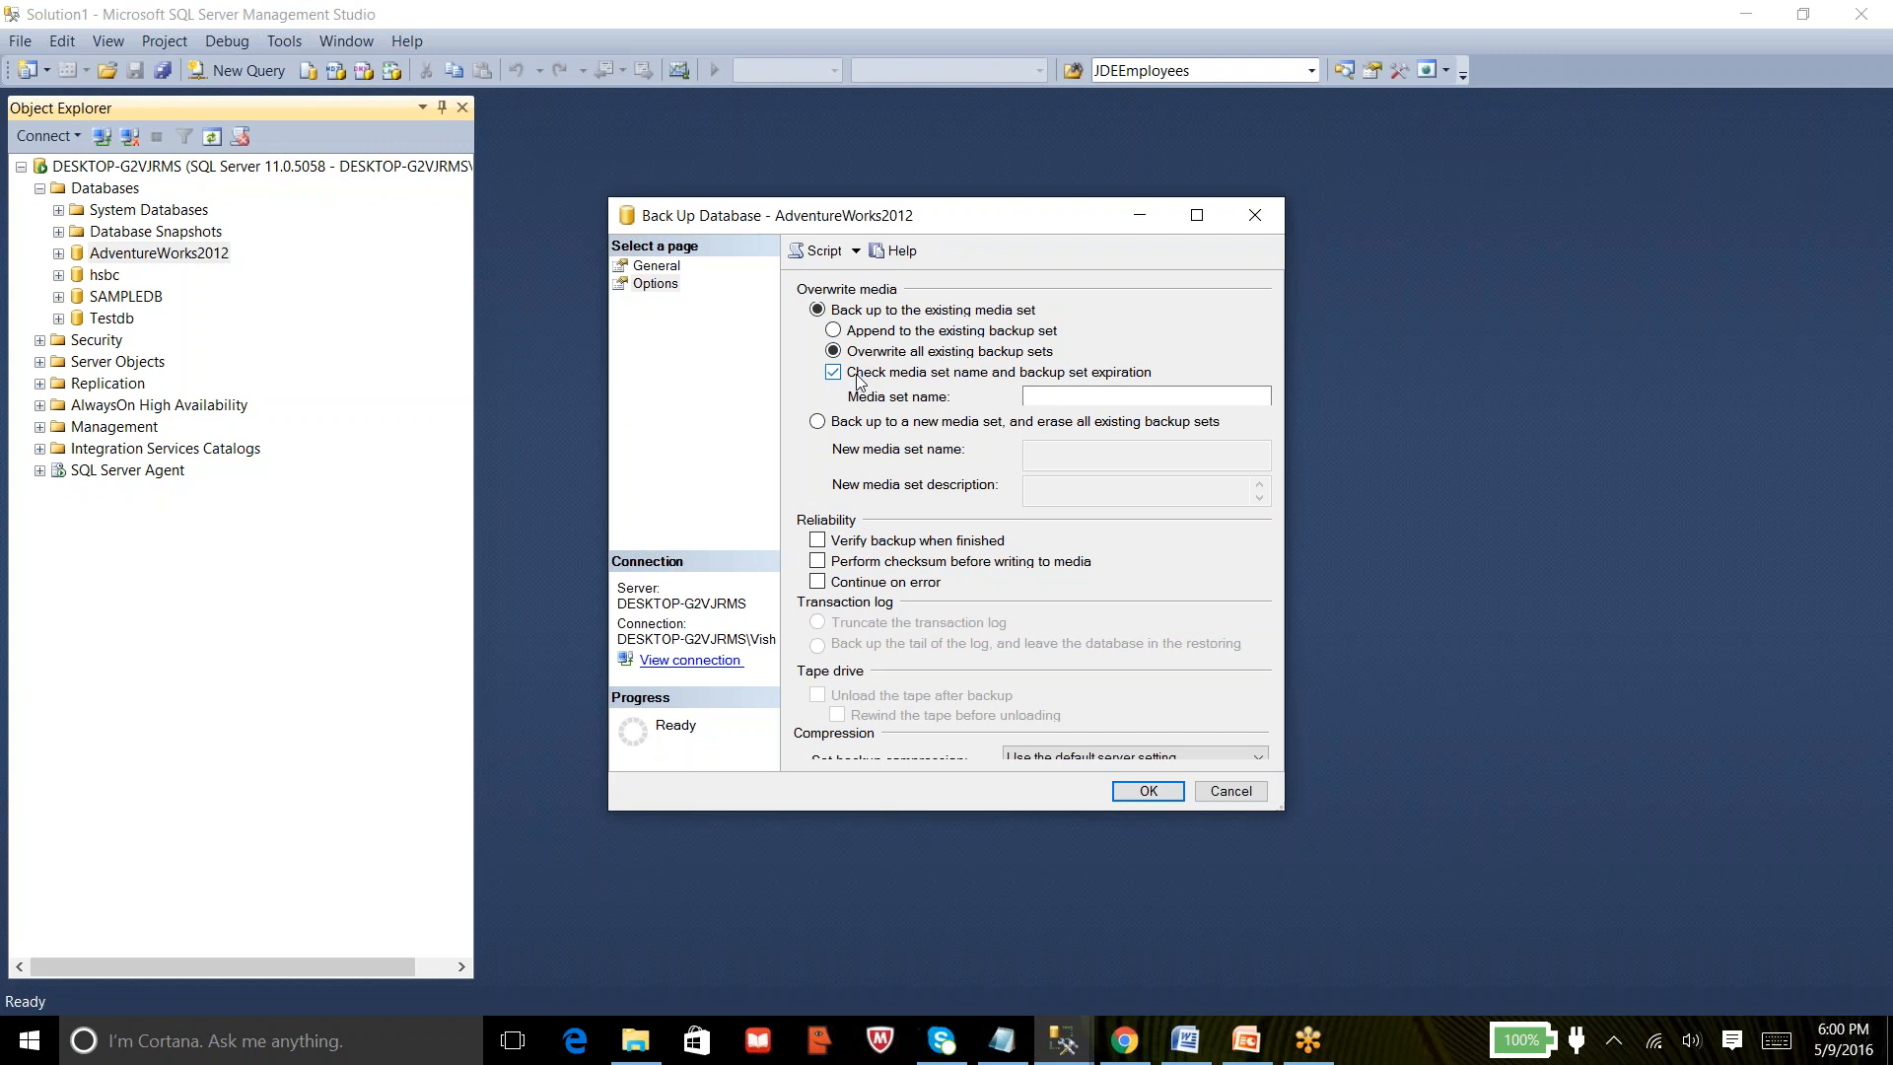
click(641, 265)
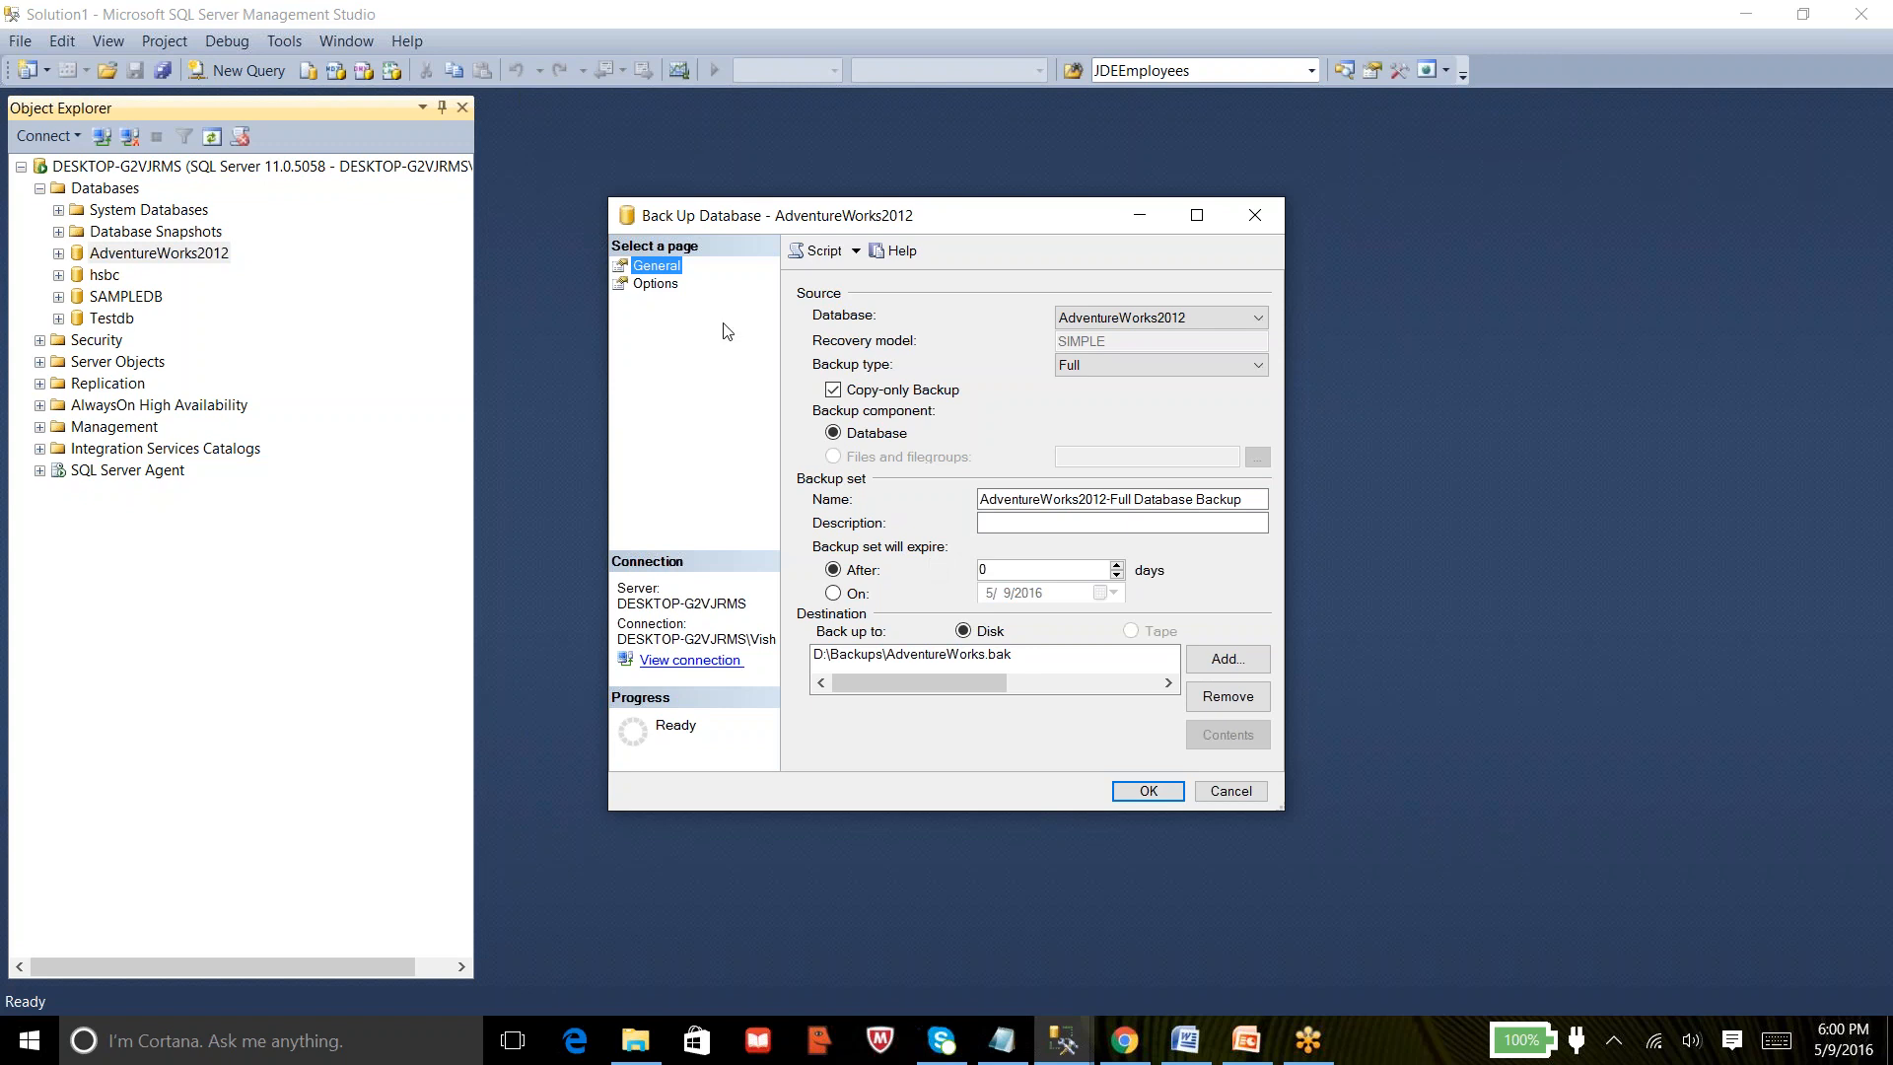
click(655, 285)
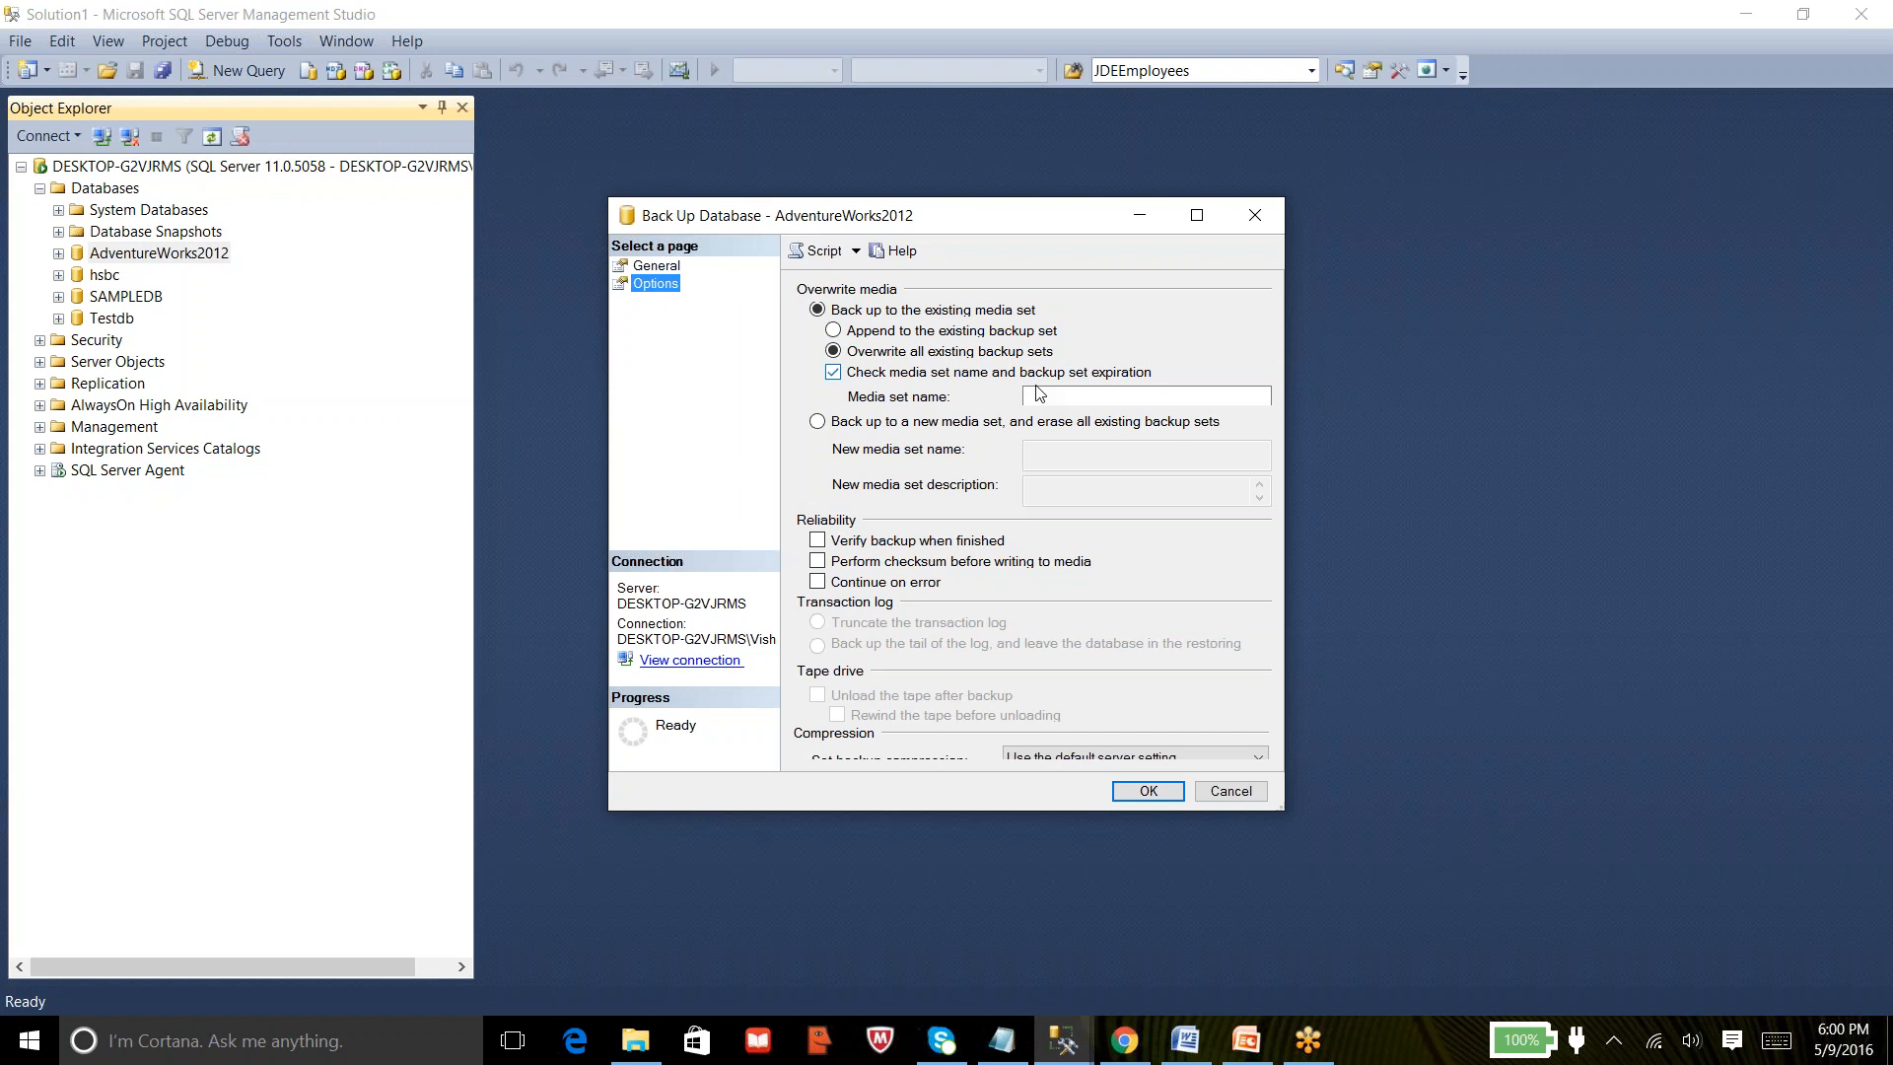
click(834, 372)
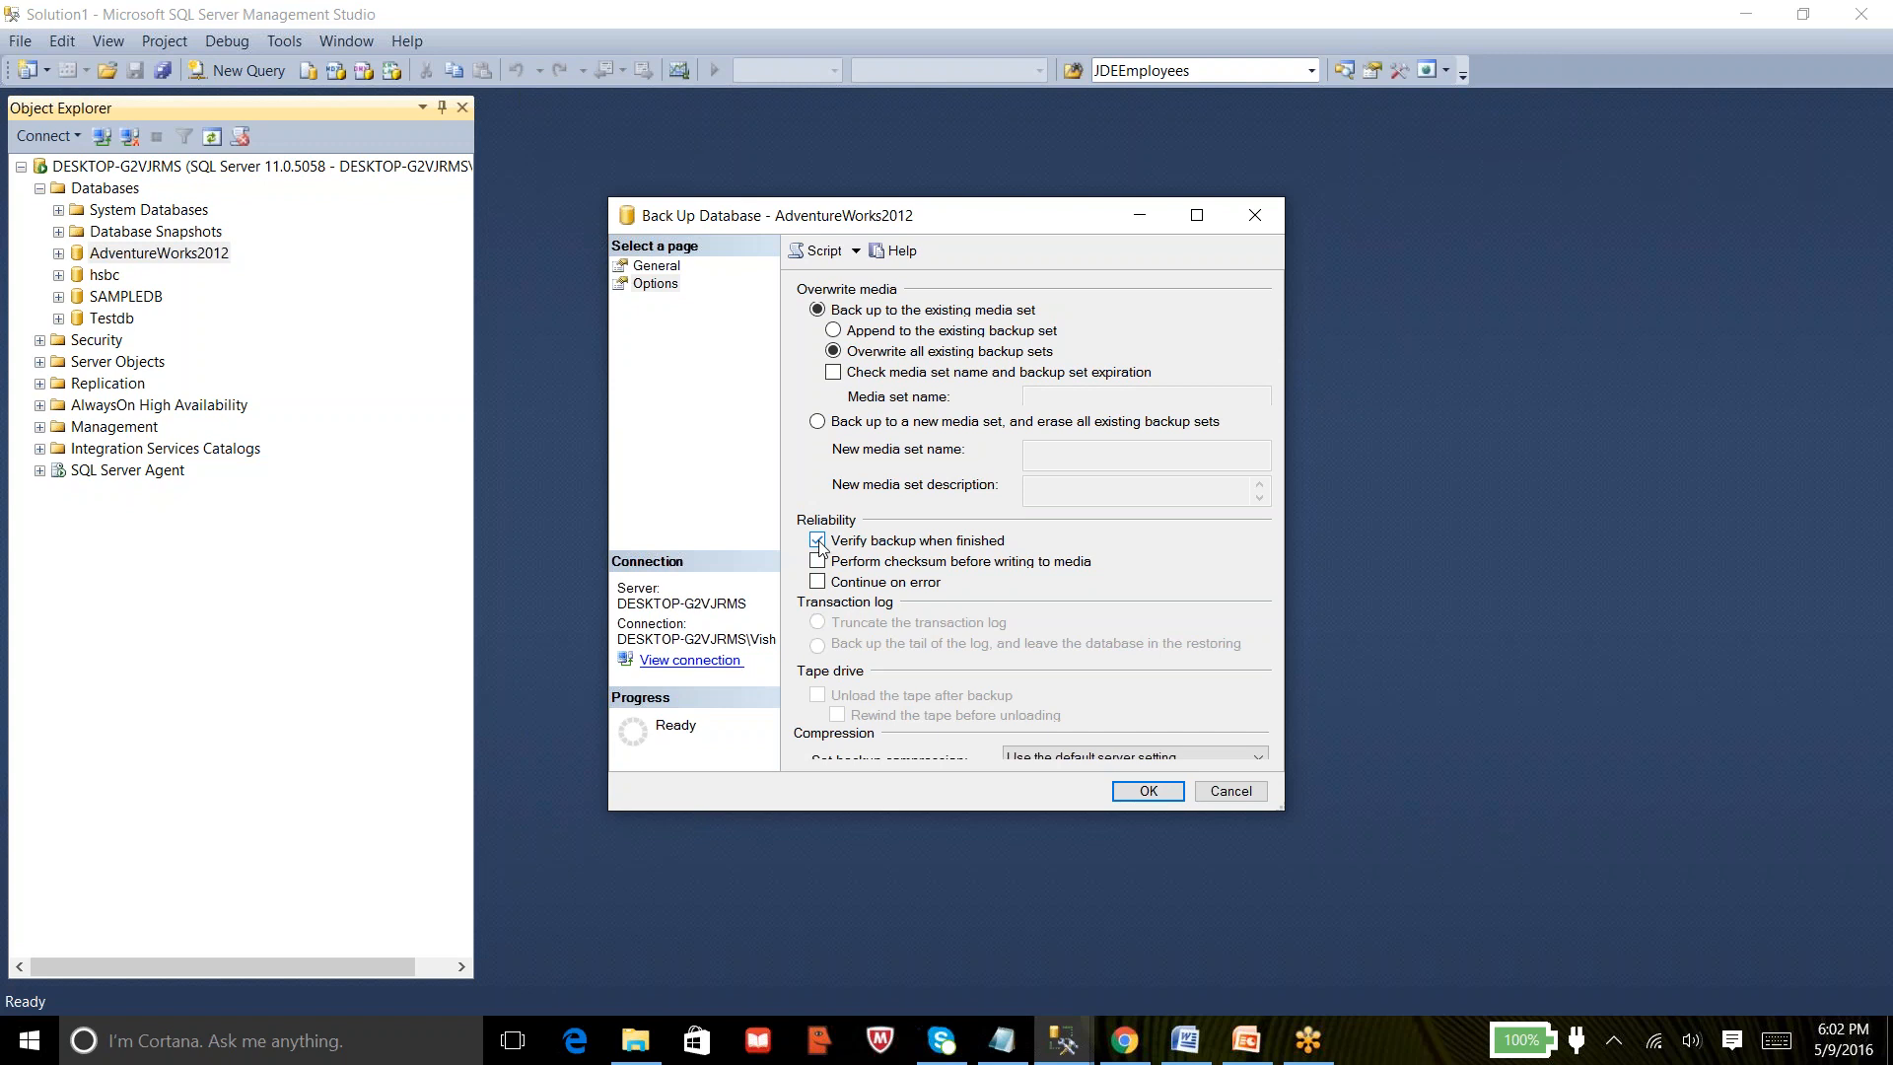
Try the verify, checksum and continue-on-error reliability options, and start the full backup of AdventureWorks2012.
click(817, 562)
click(836, 544)
click(817, 583)
click(817, 583)
click(654, 266)
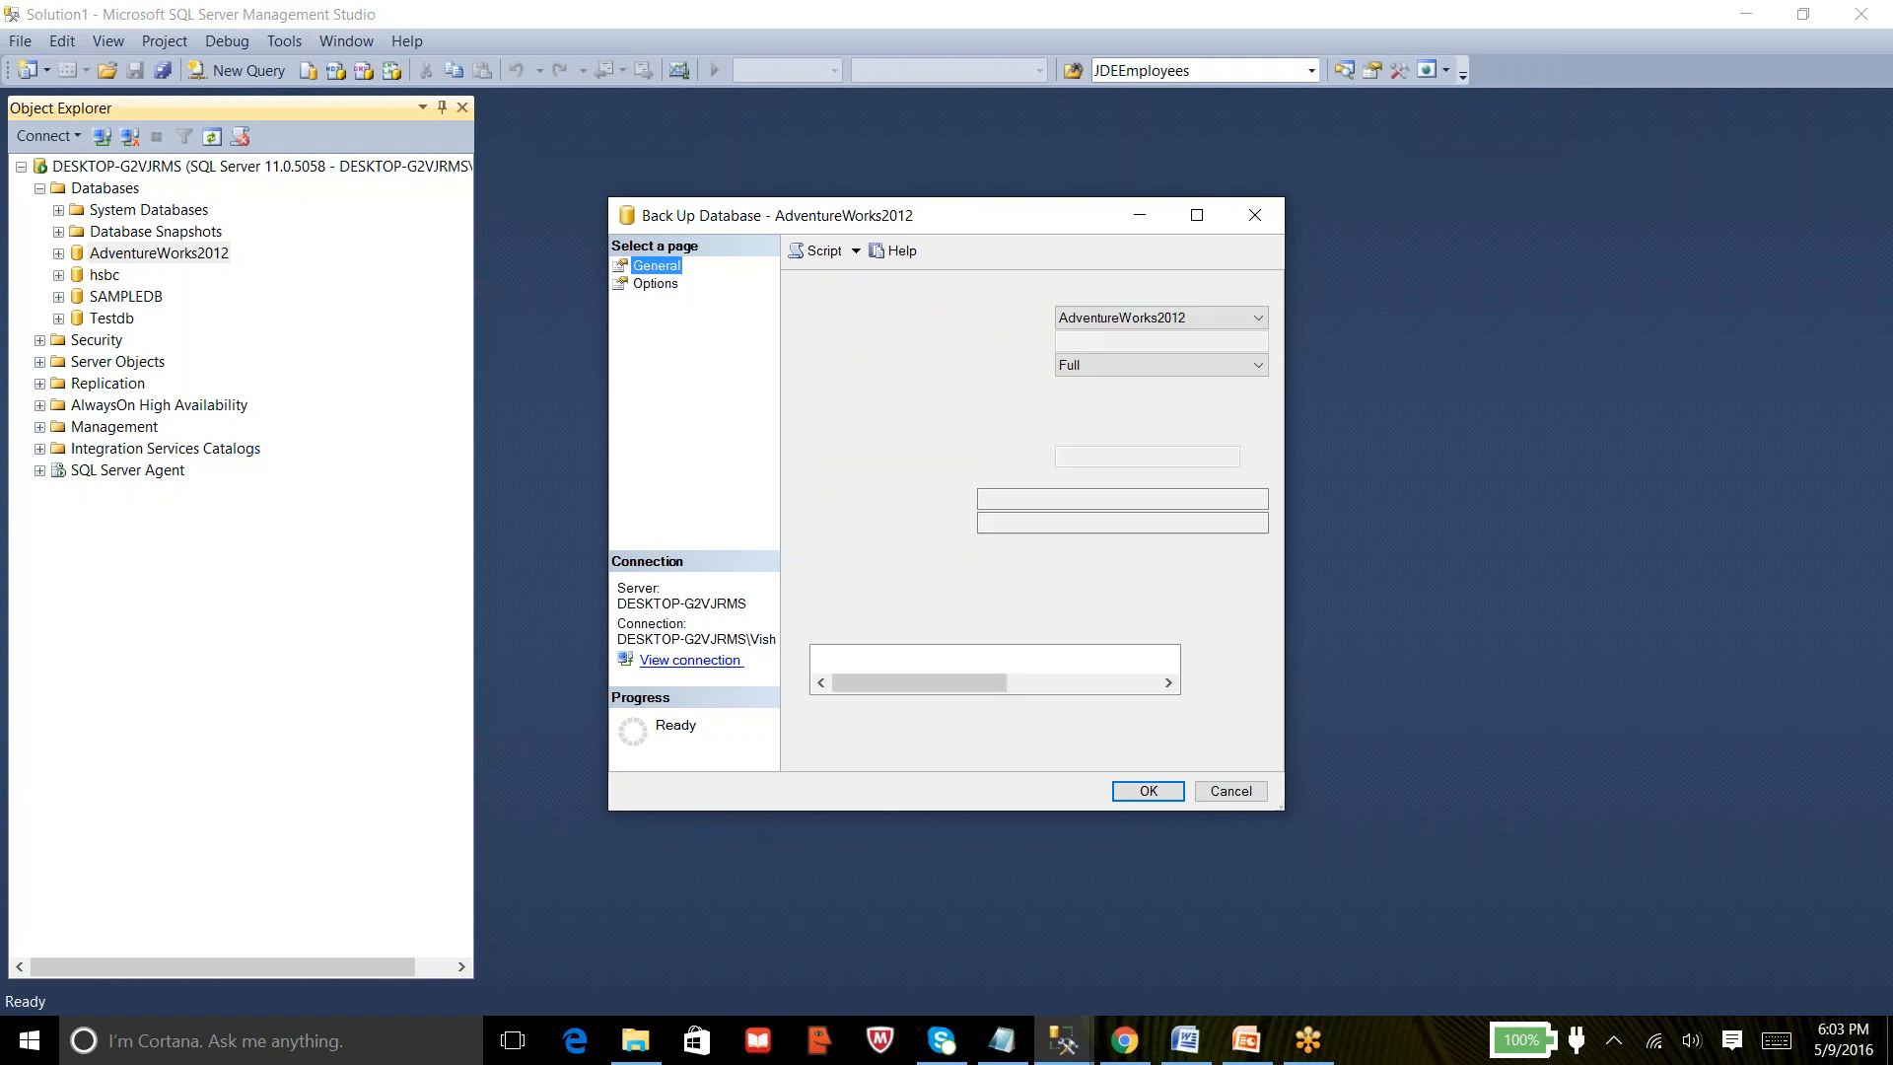
click(1136, 799)
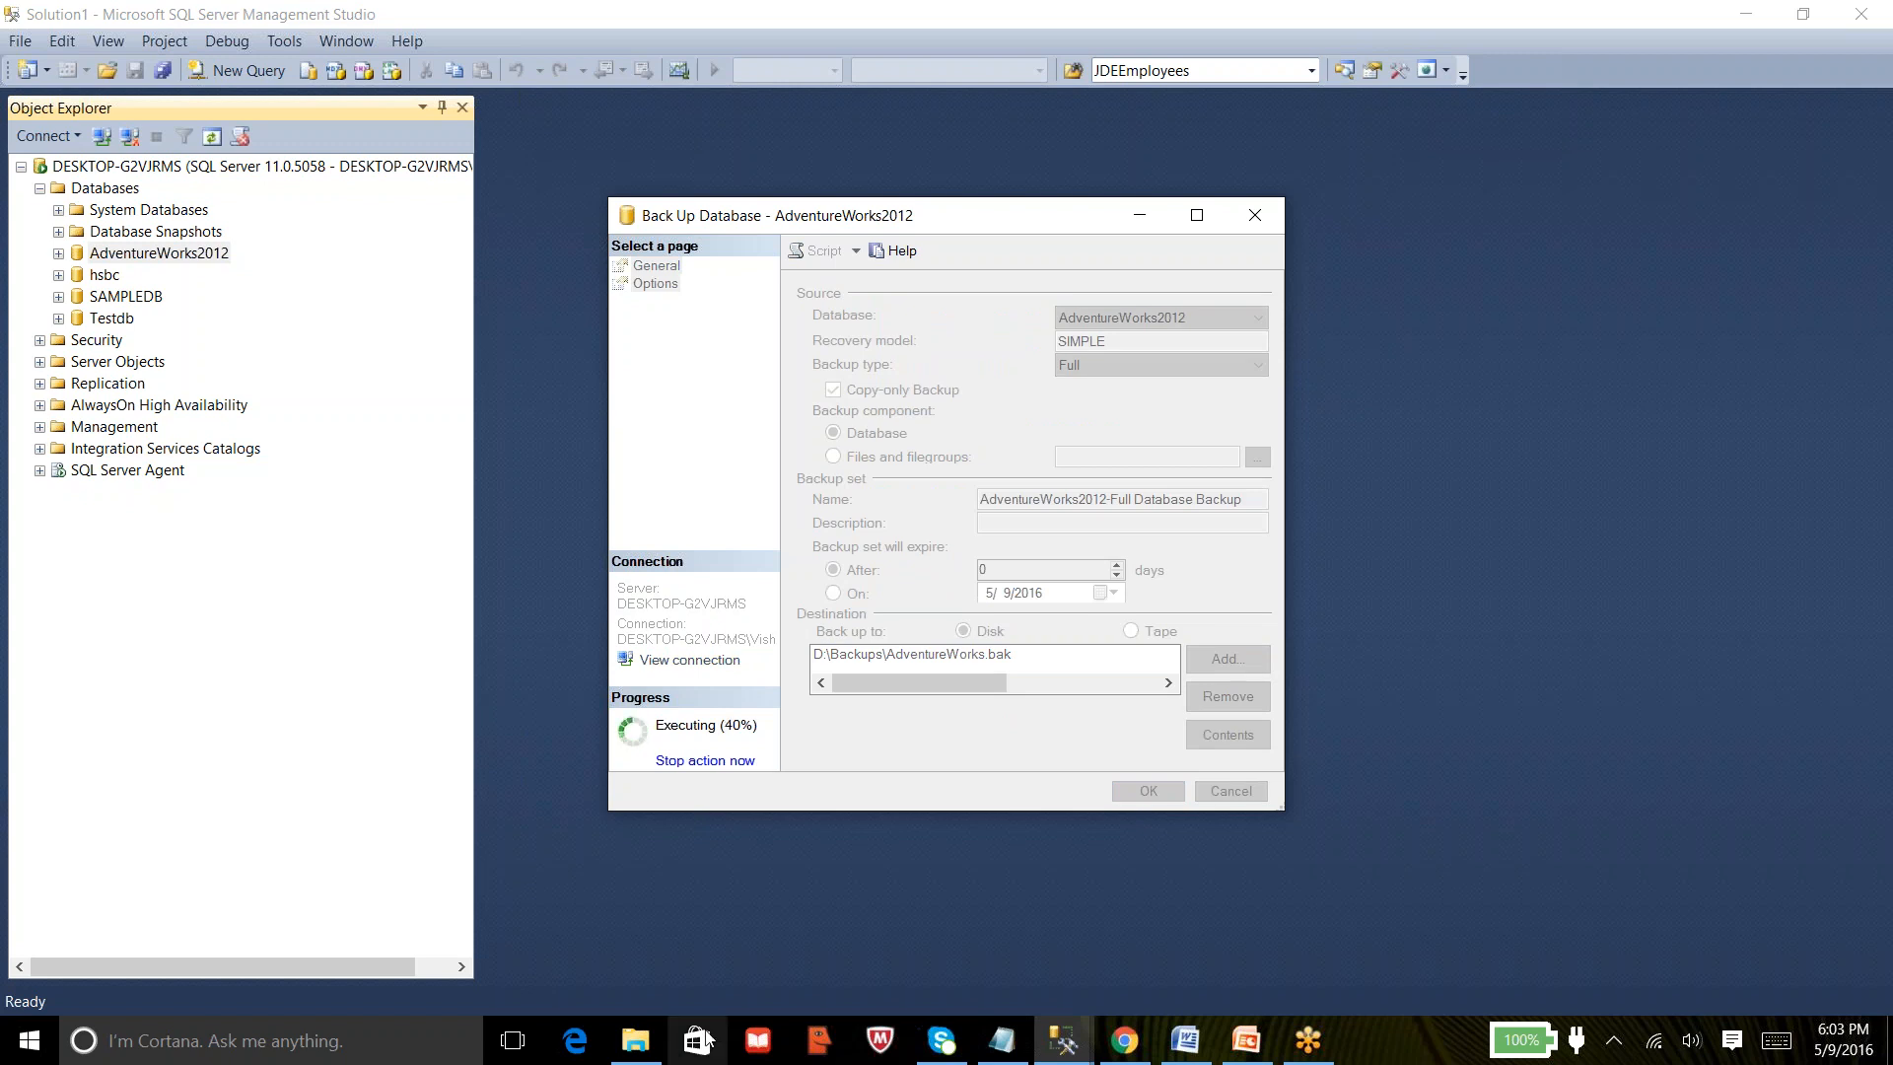
Switch to File Explorer, inspect AdventureWorks.bak in the Backups folder on the D: drive, and dismiss the backup completion message.
click(636, 1040)
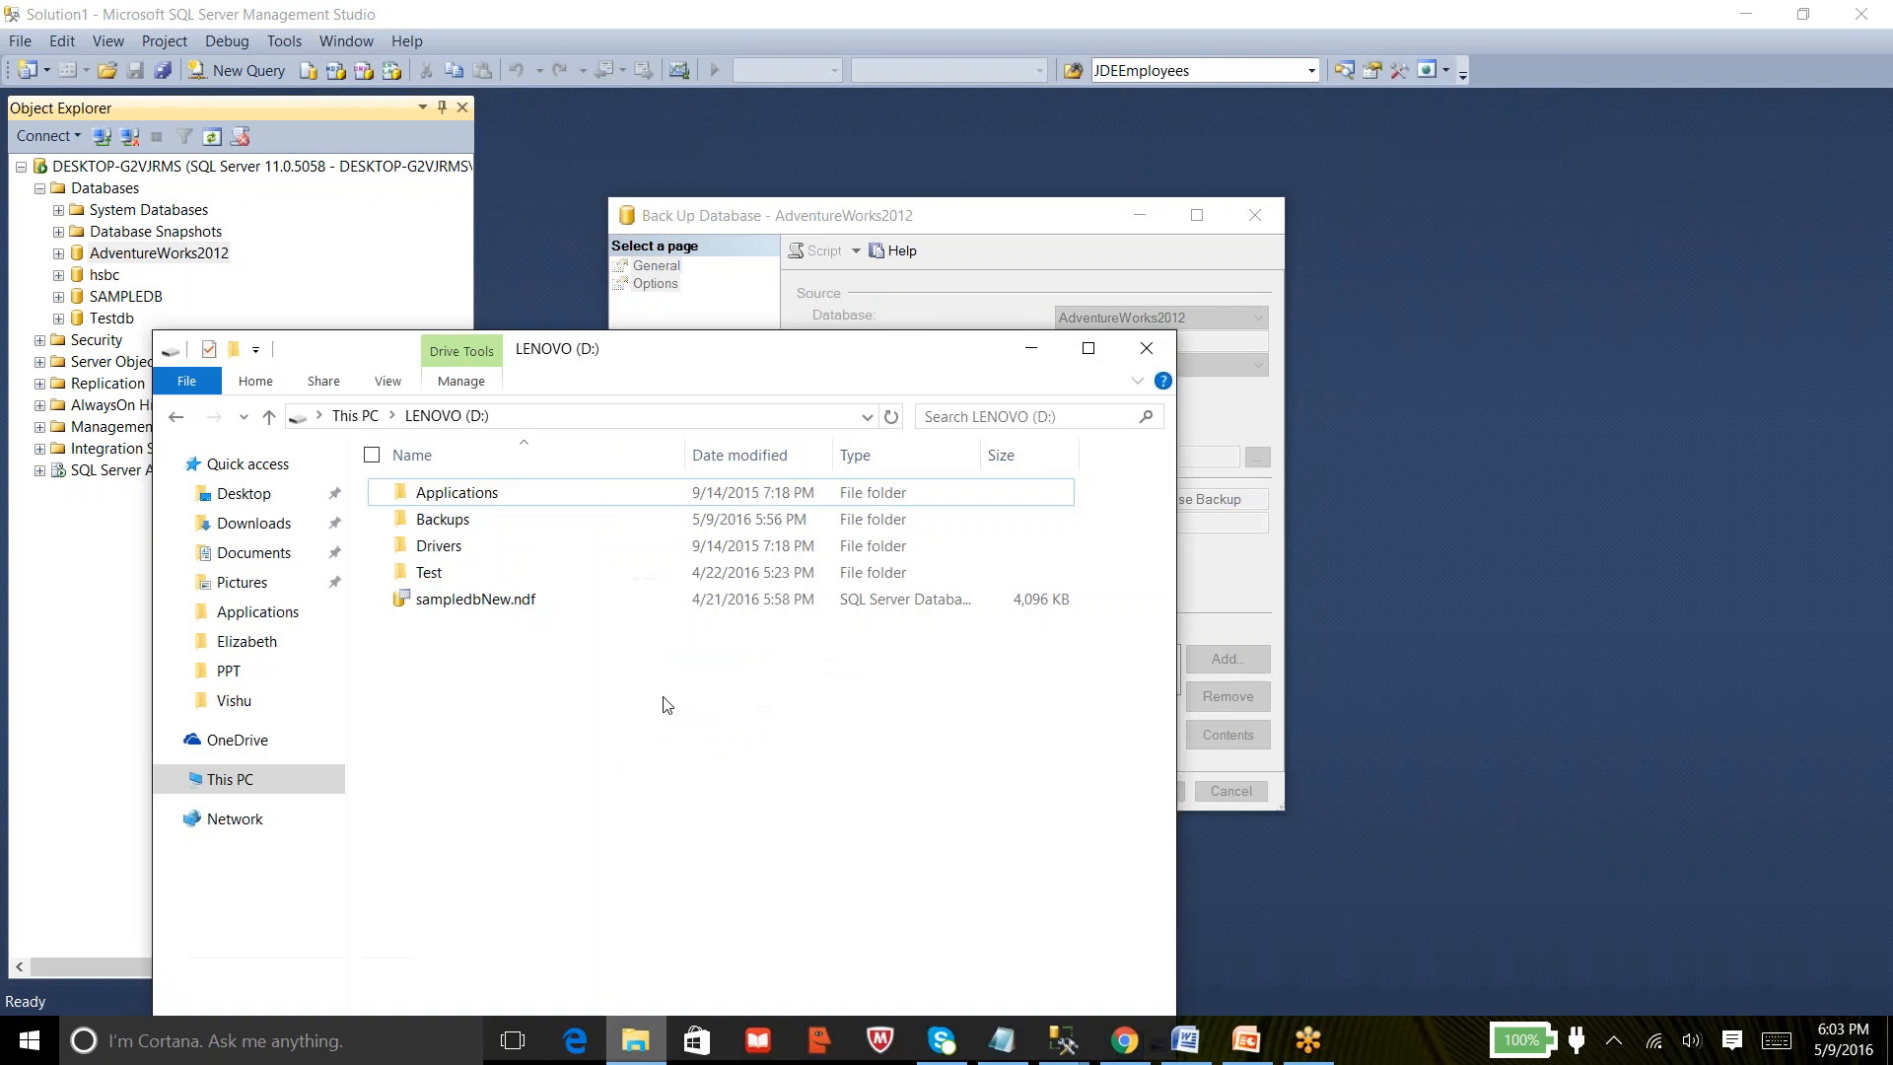
double_click(446, 519)
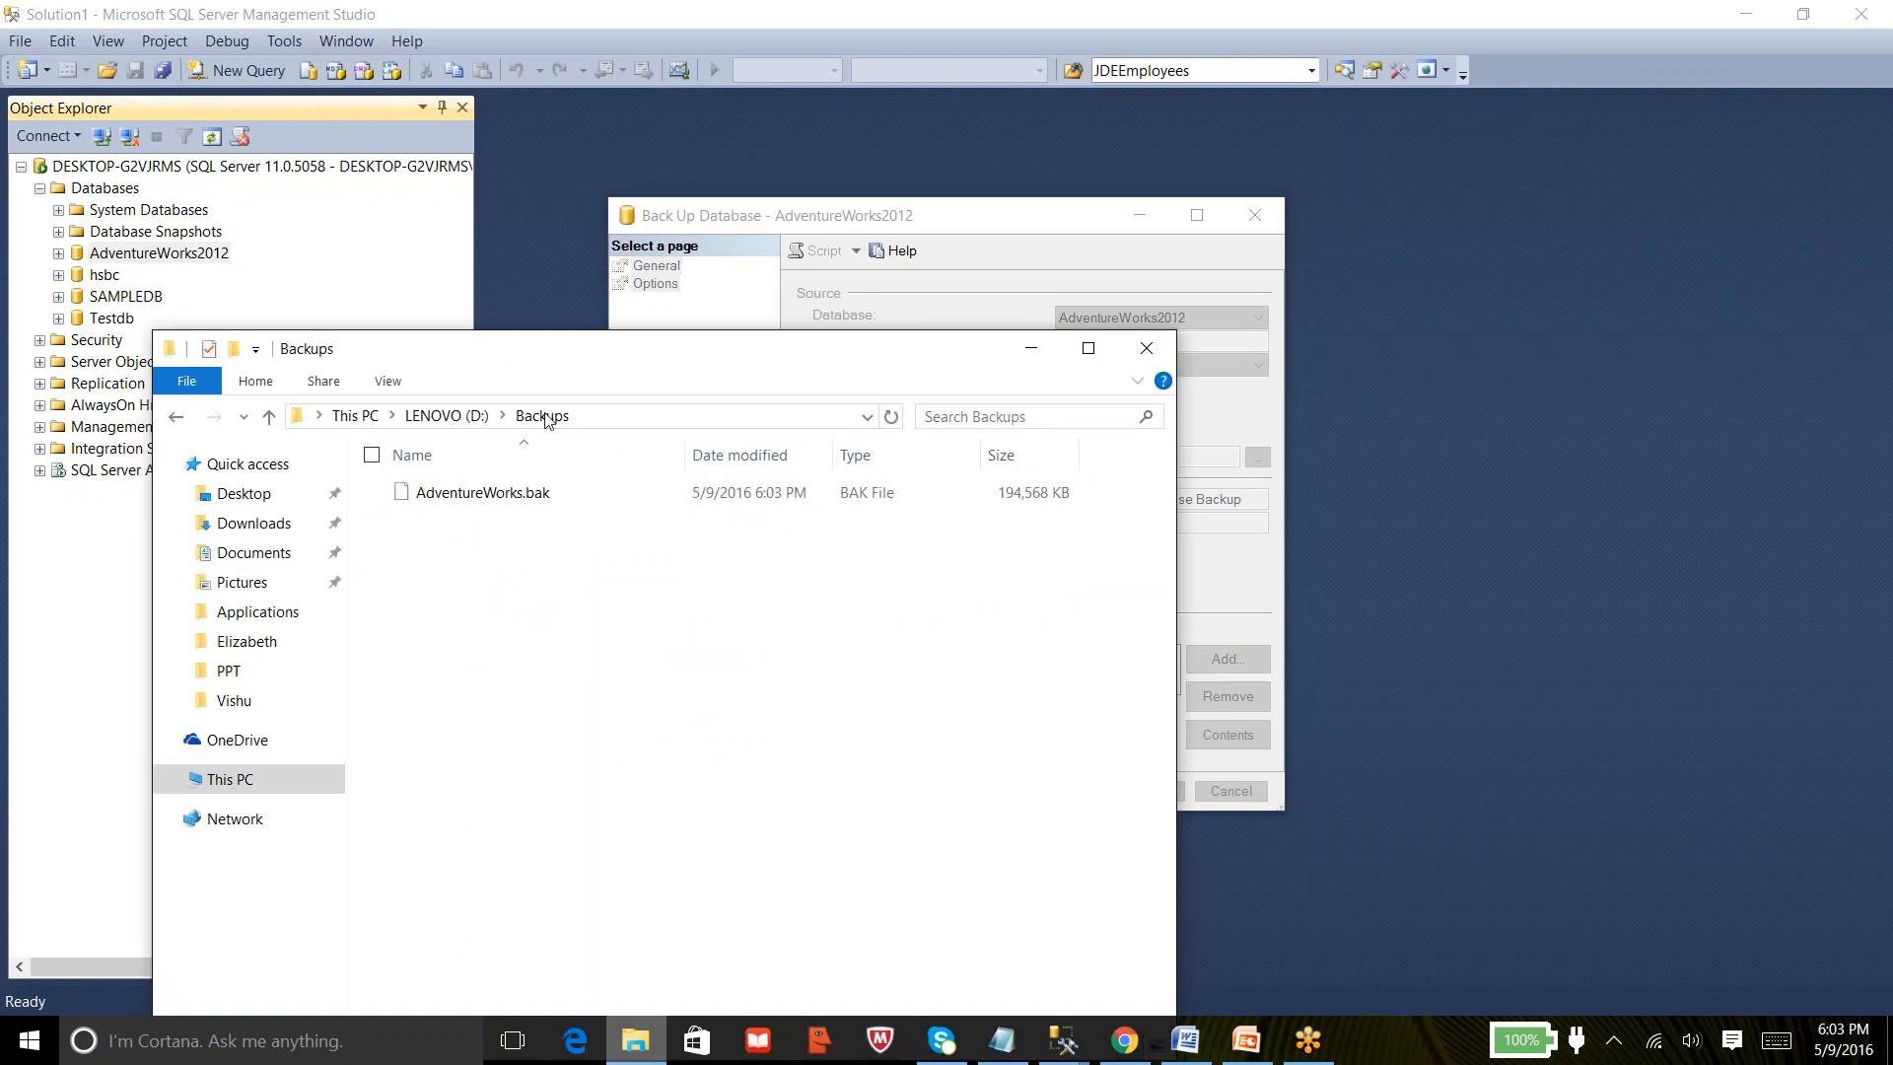
drag(649, 335, 958, 812)
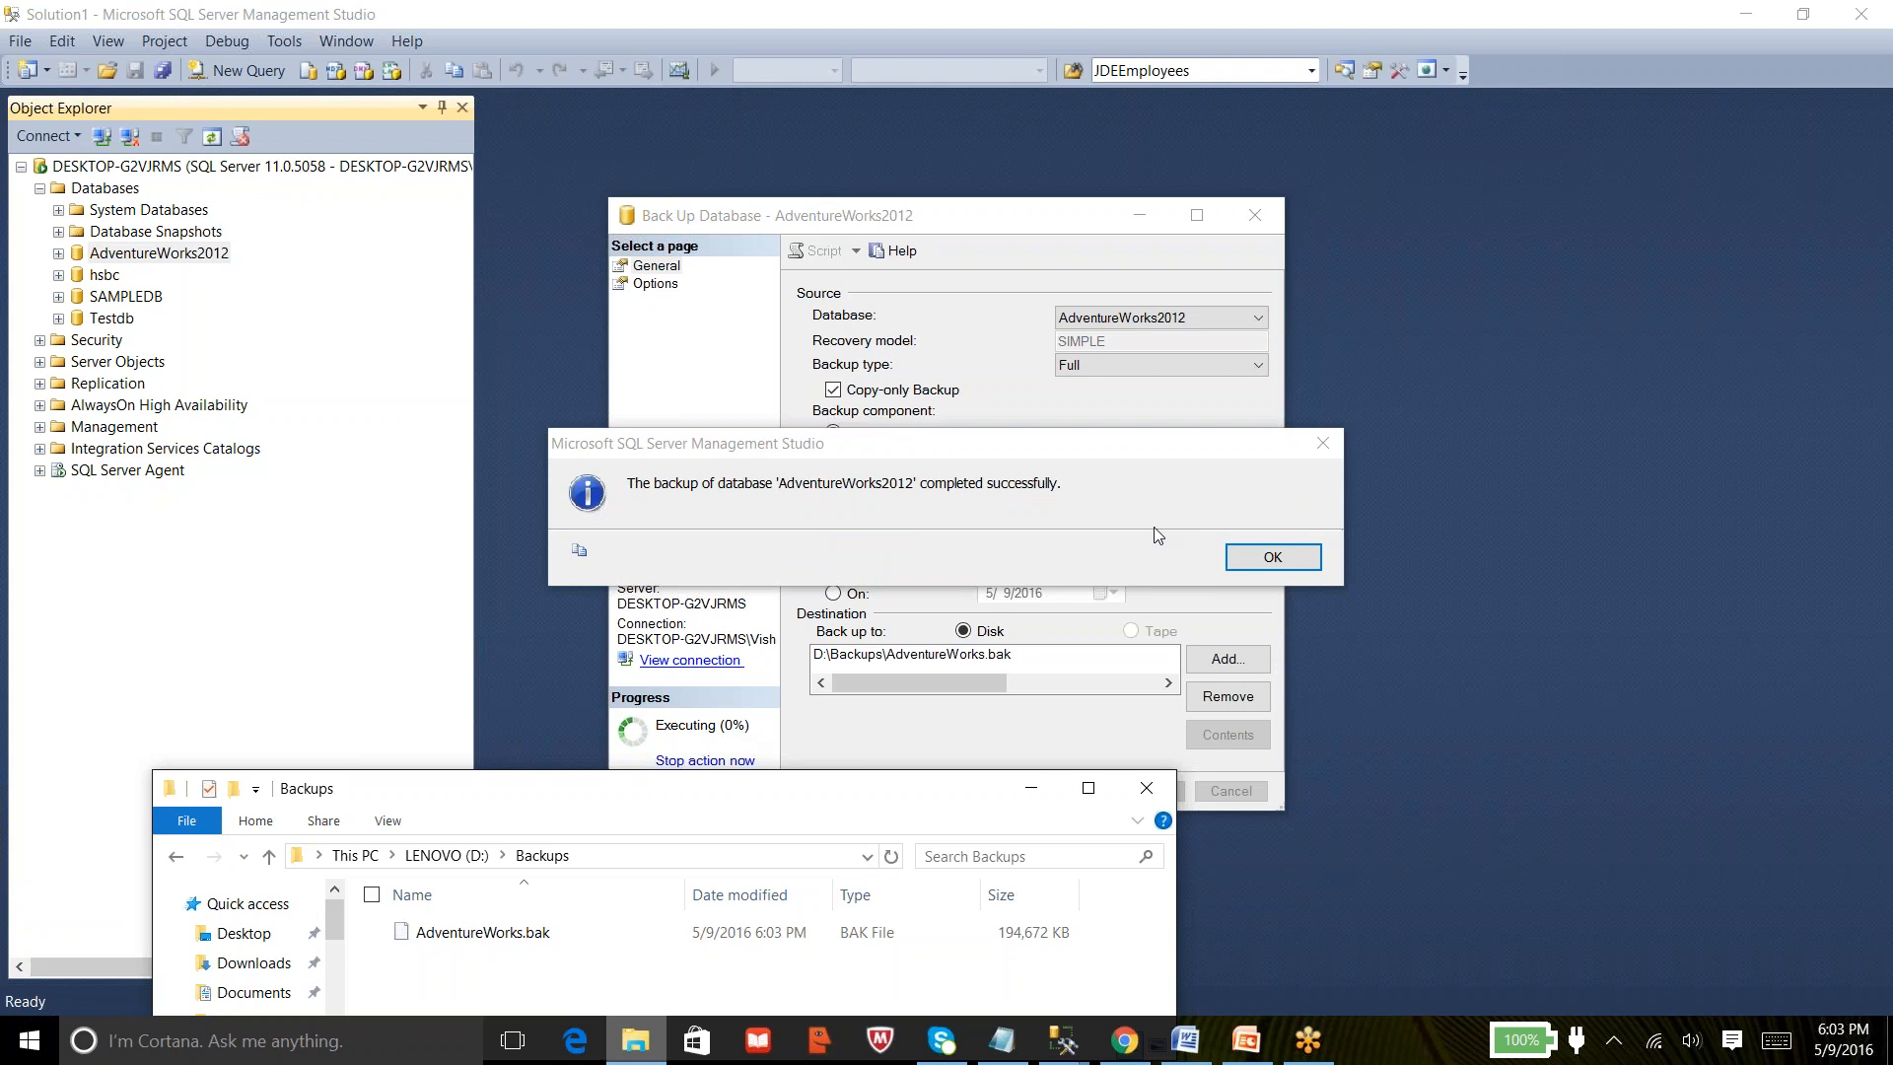
click(1240, 555)
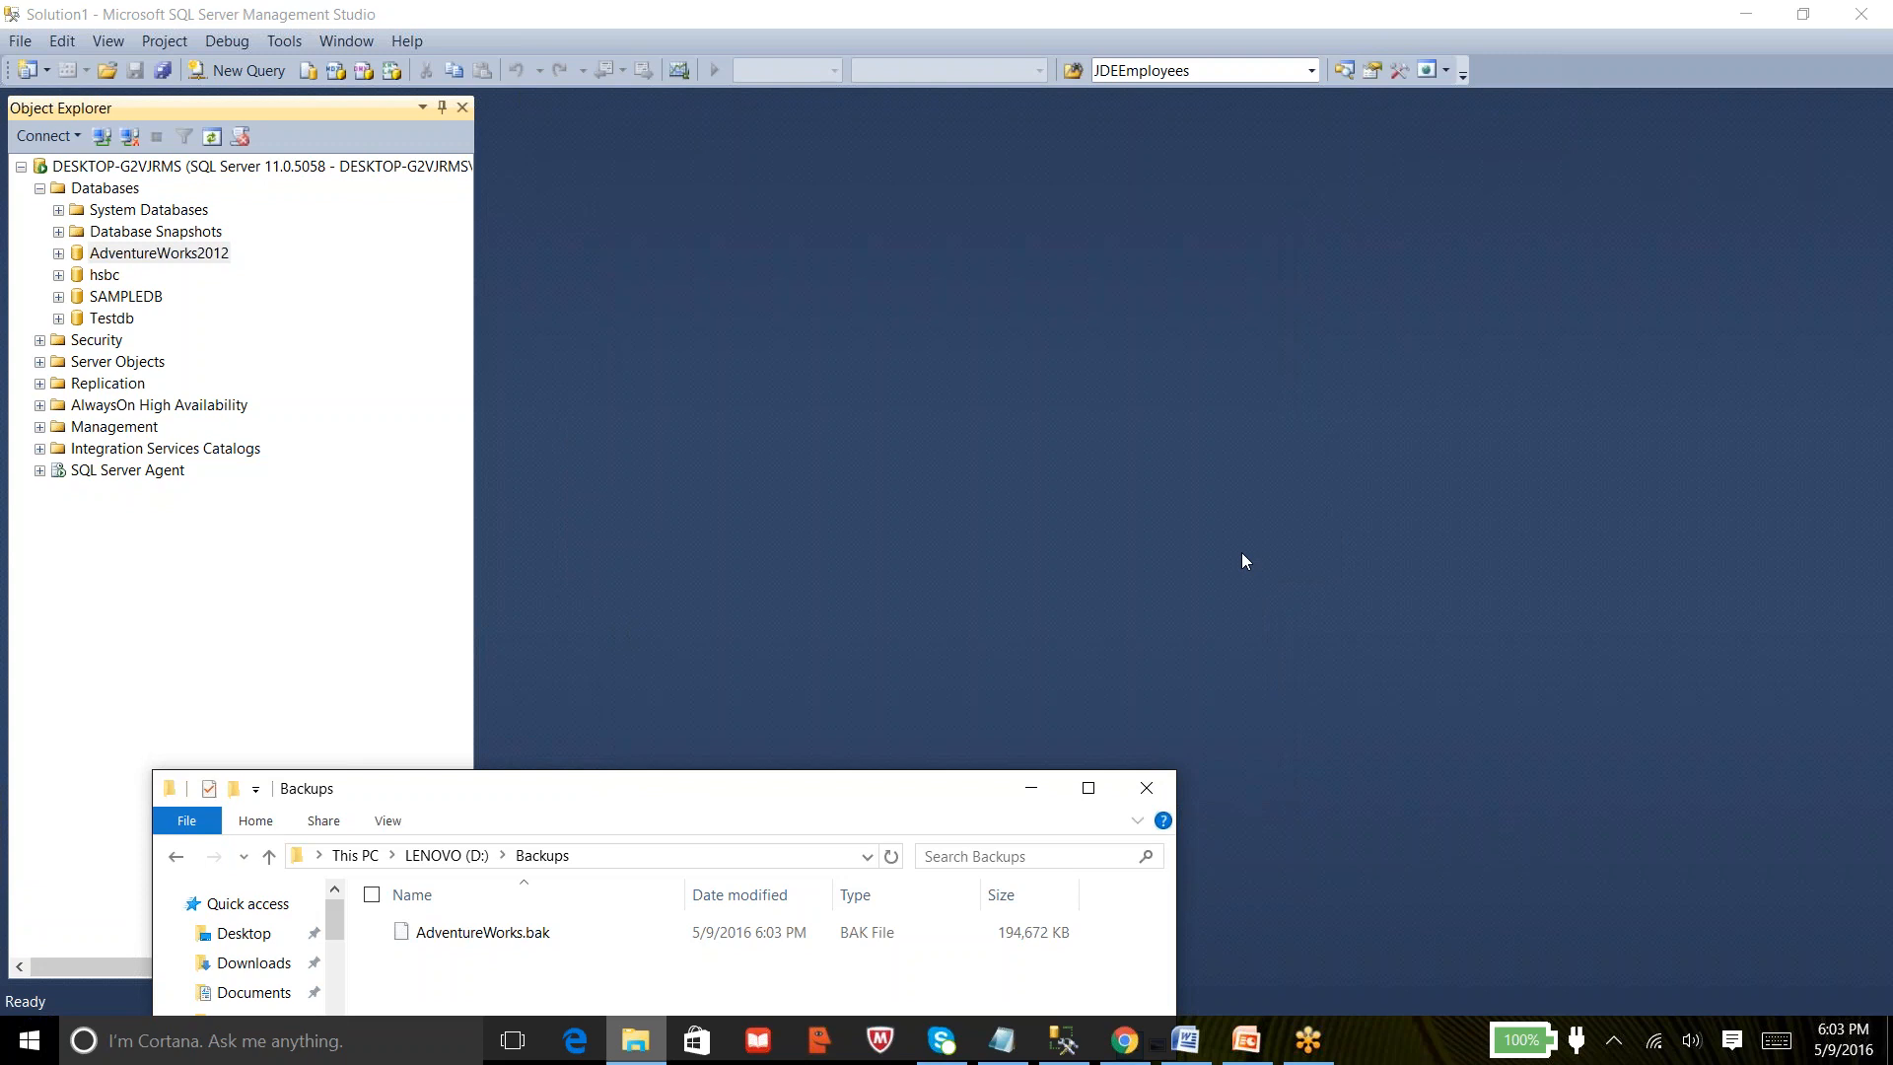
drag(807, 789, 1199, 342)
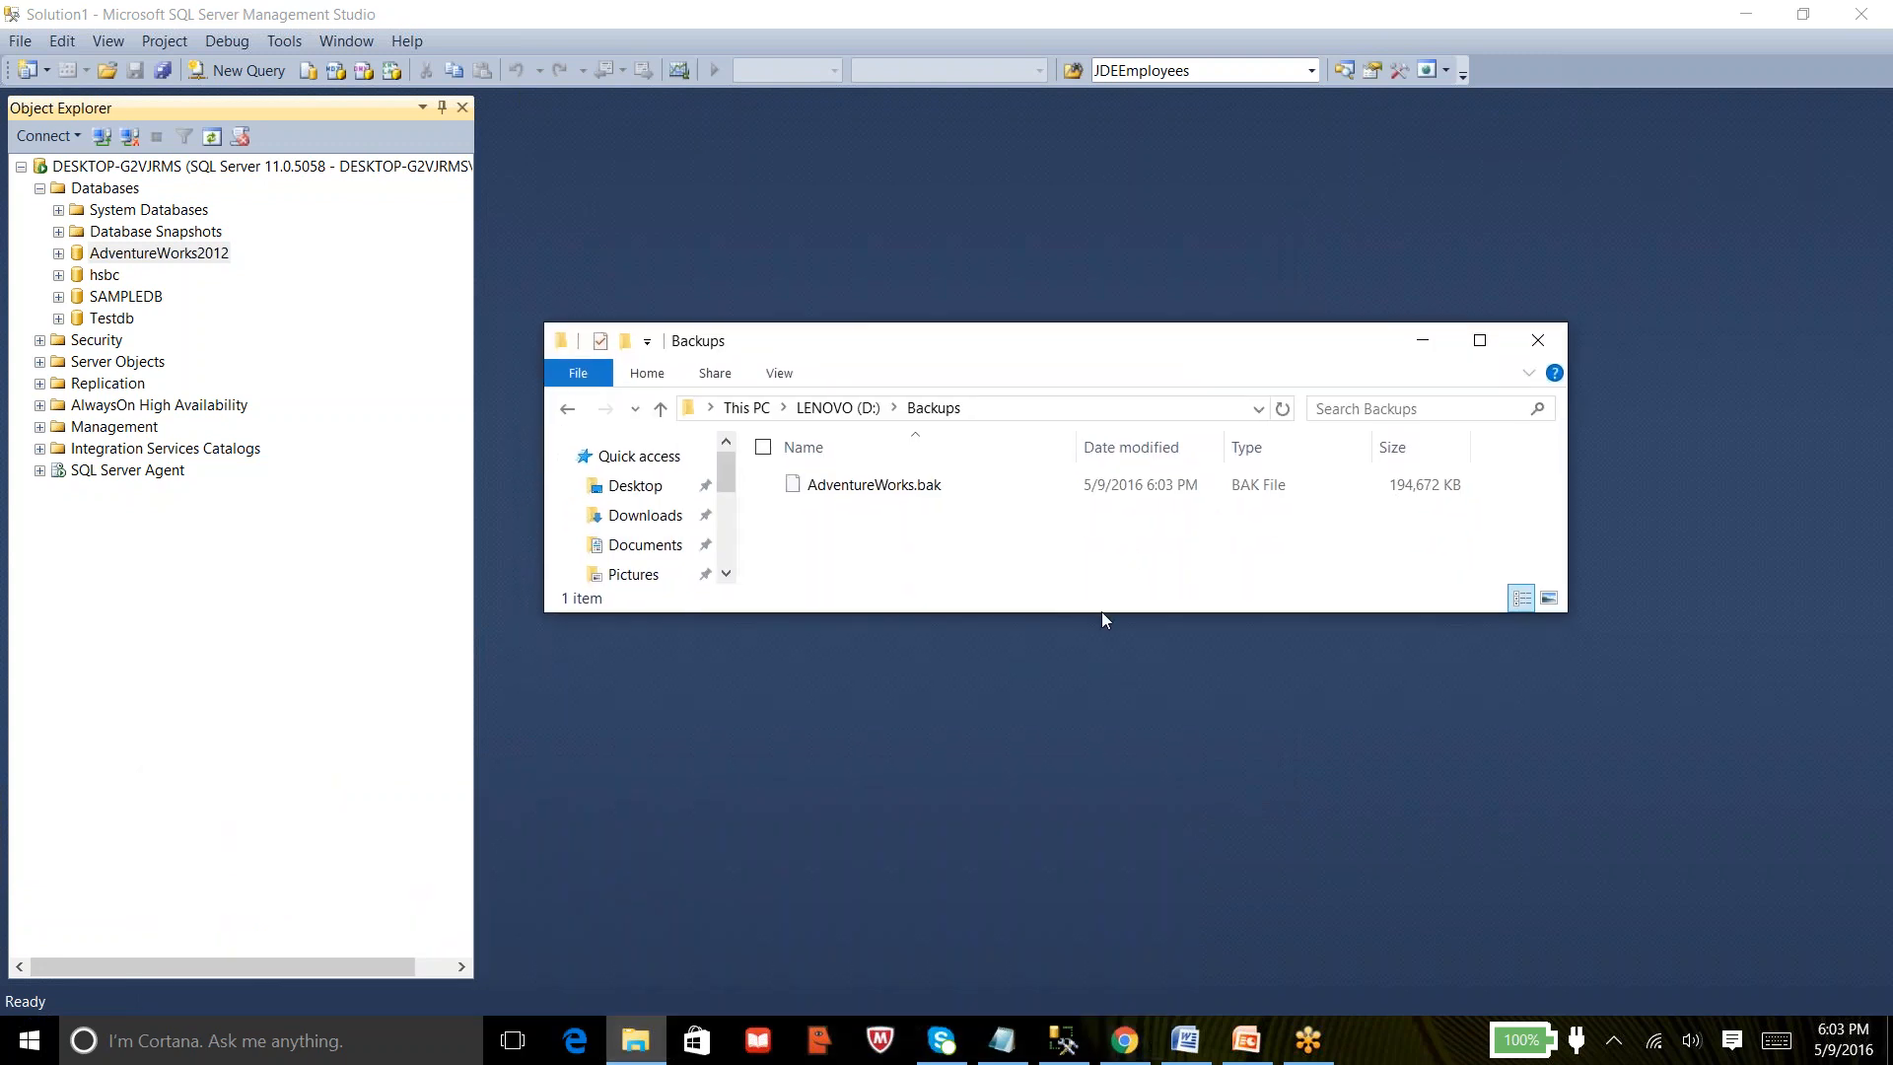
drag(1102, 611, 1143, 841)
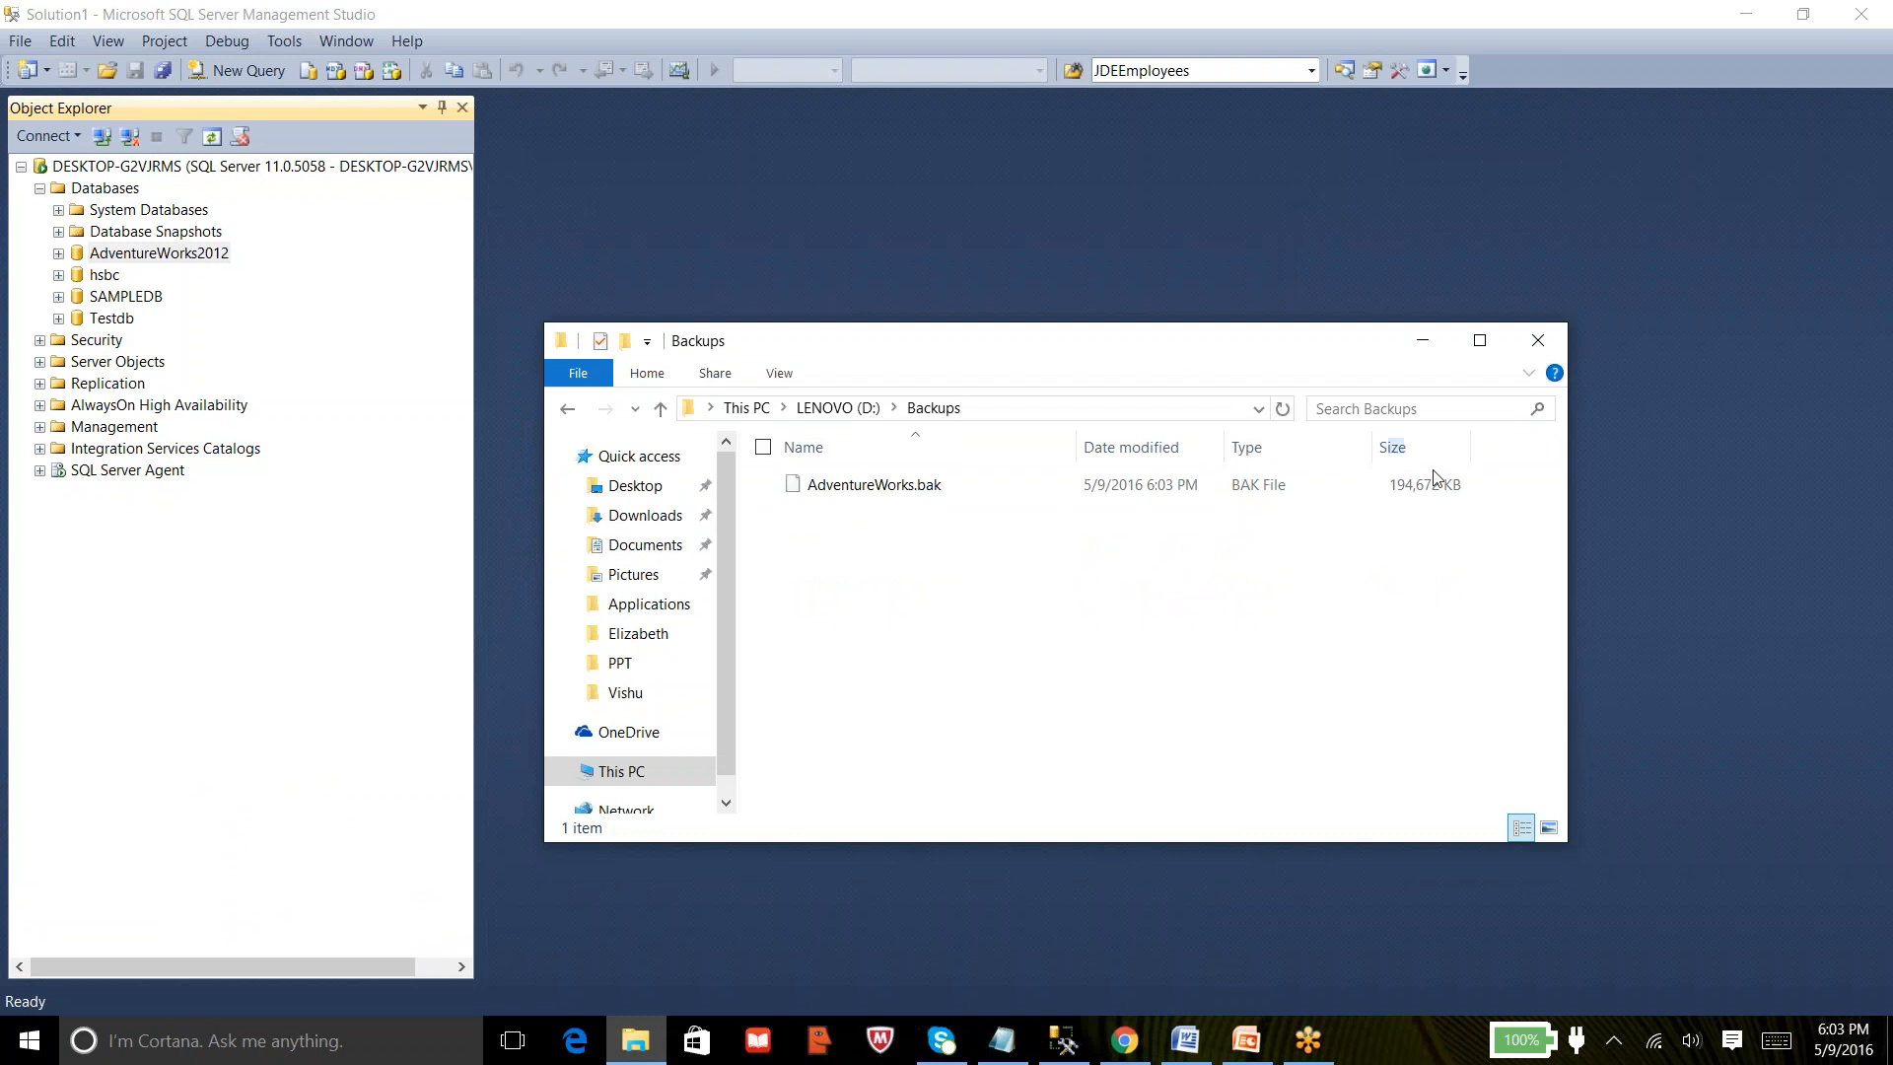
Try the Compress backup setting in a new AdventureWorks2012 backup, and cancel that backup.
right_click(182, 253)
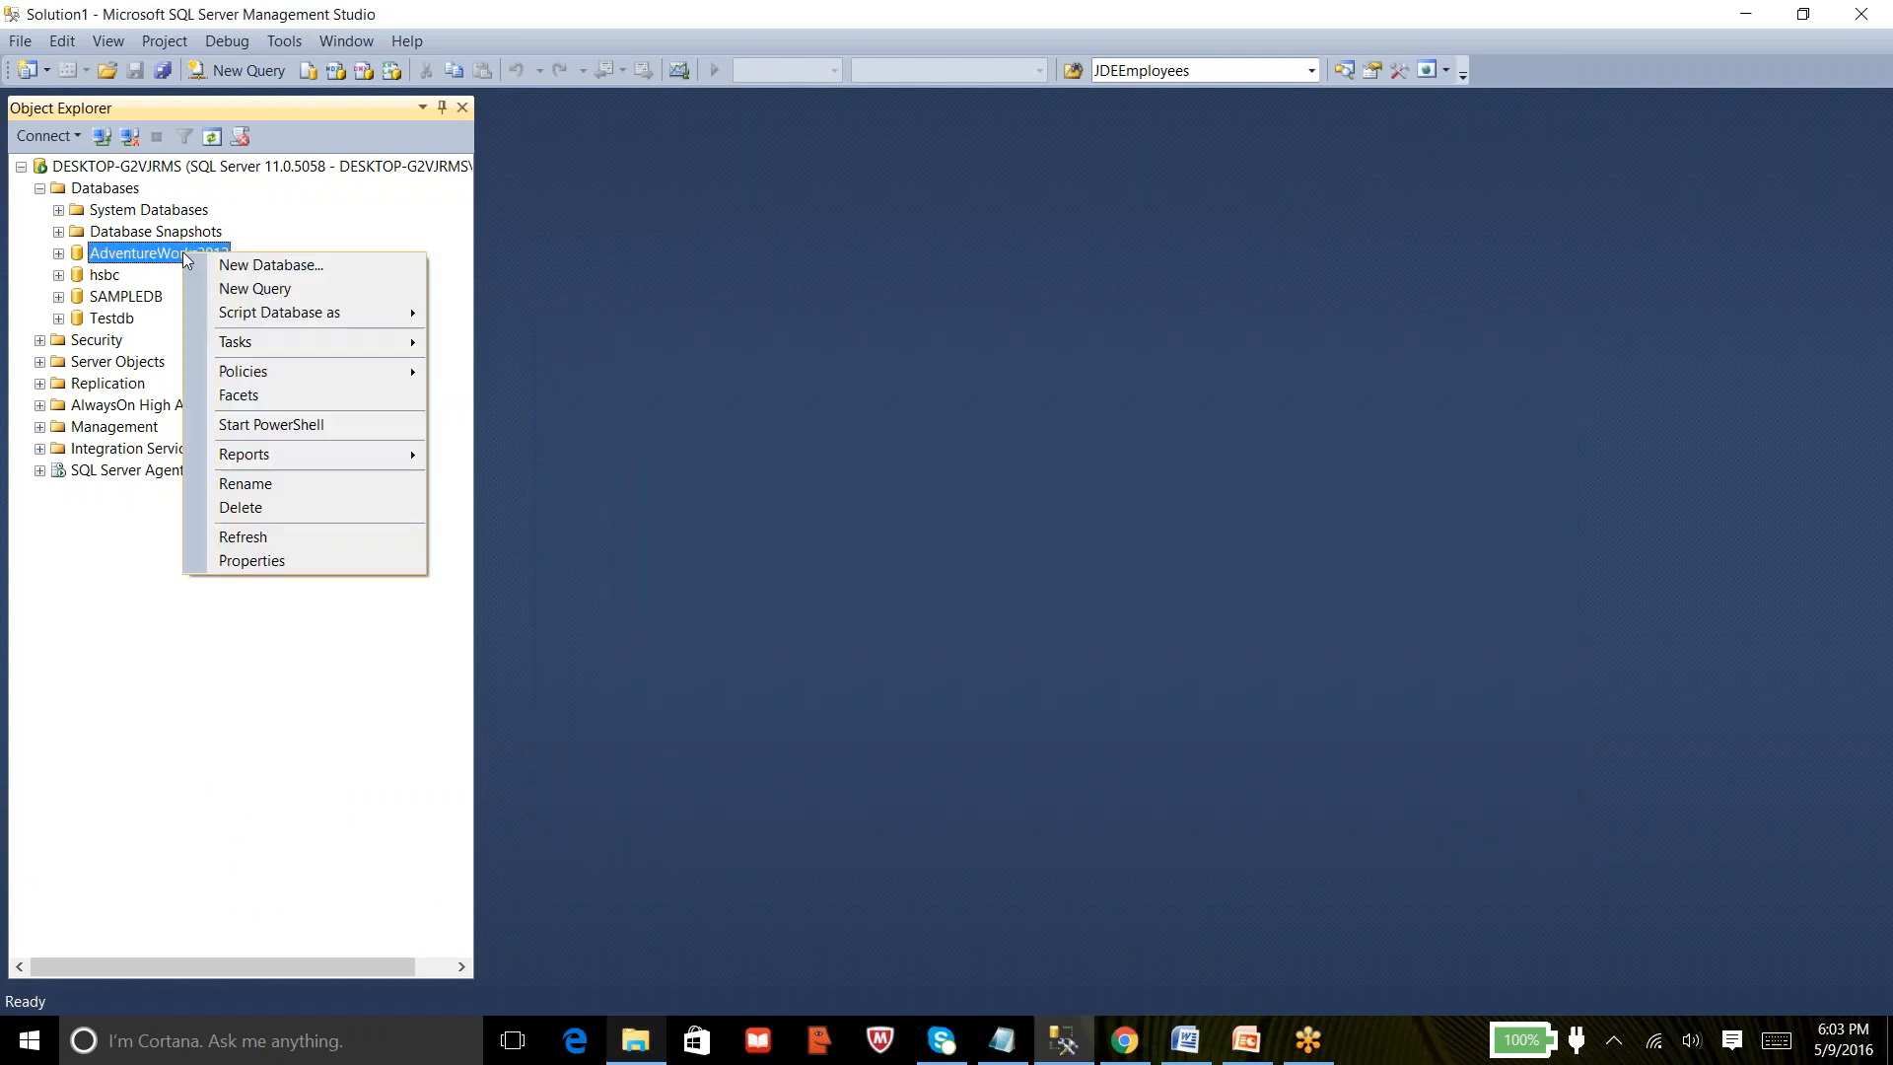
mouse_move(364, 341)
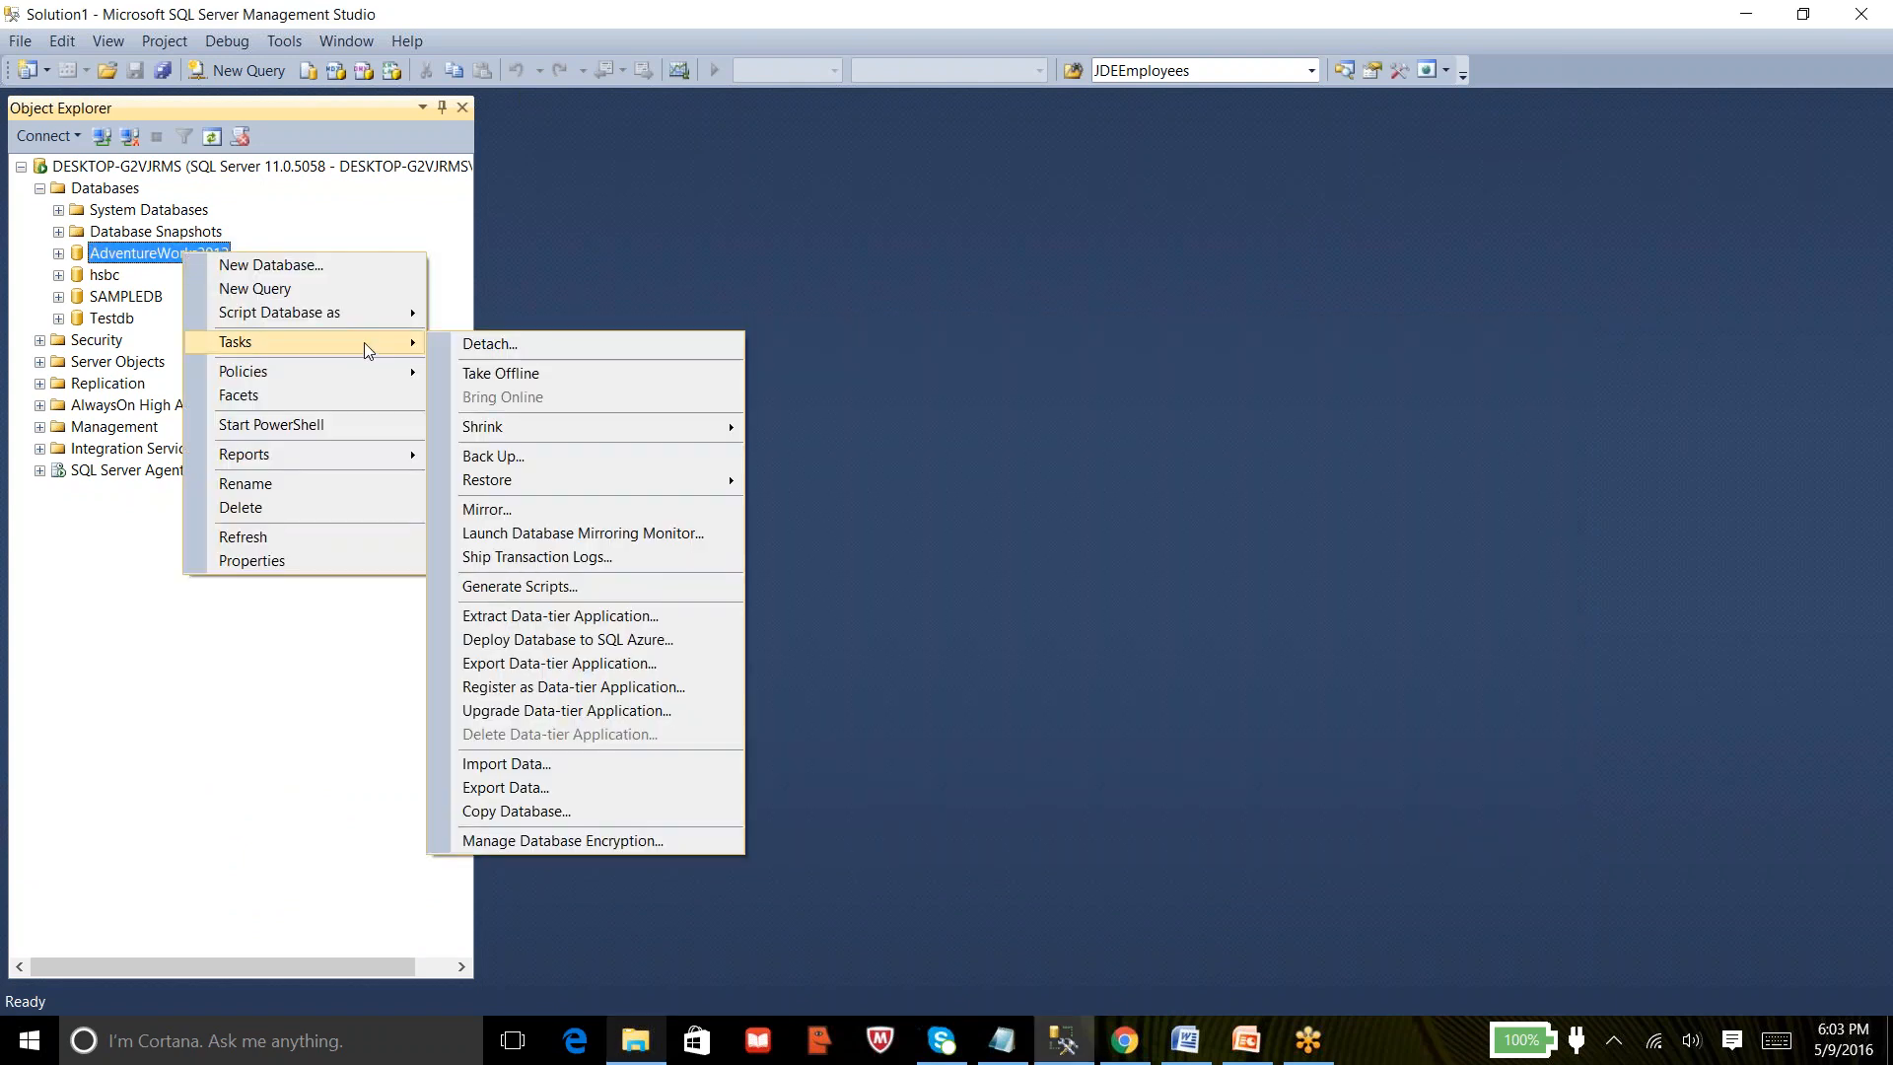
click(548, 460)
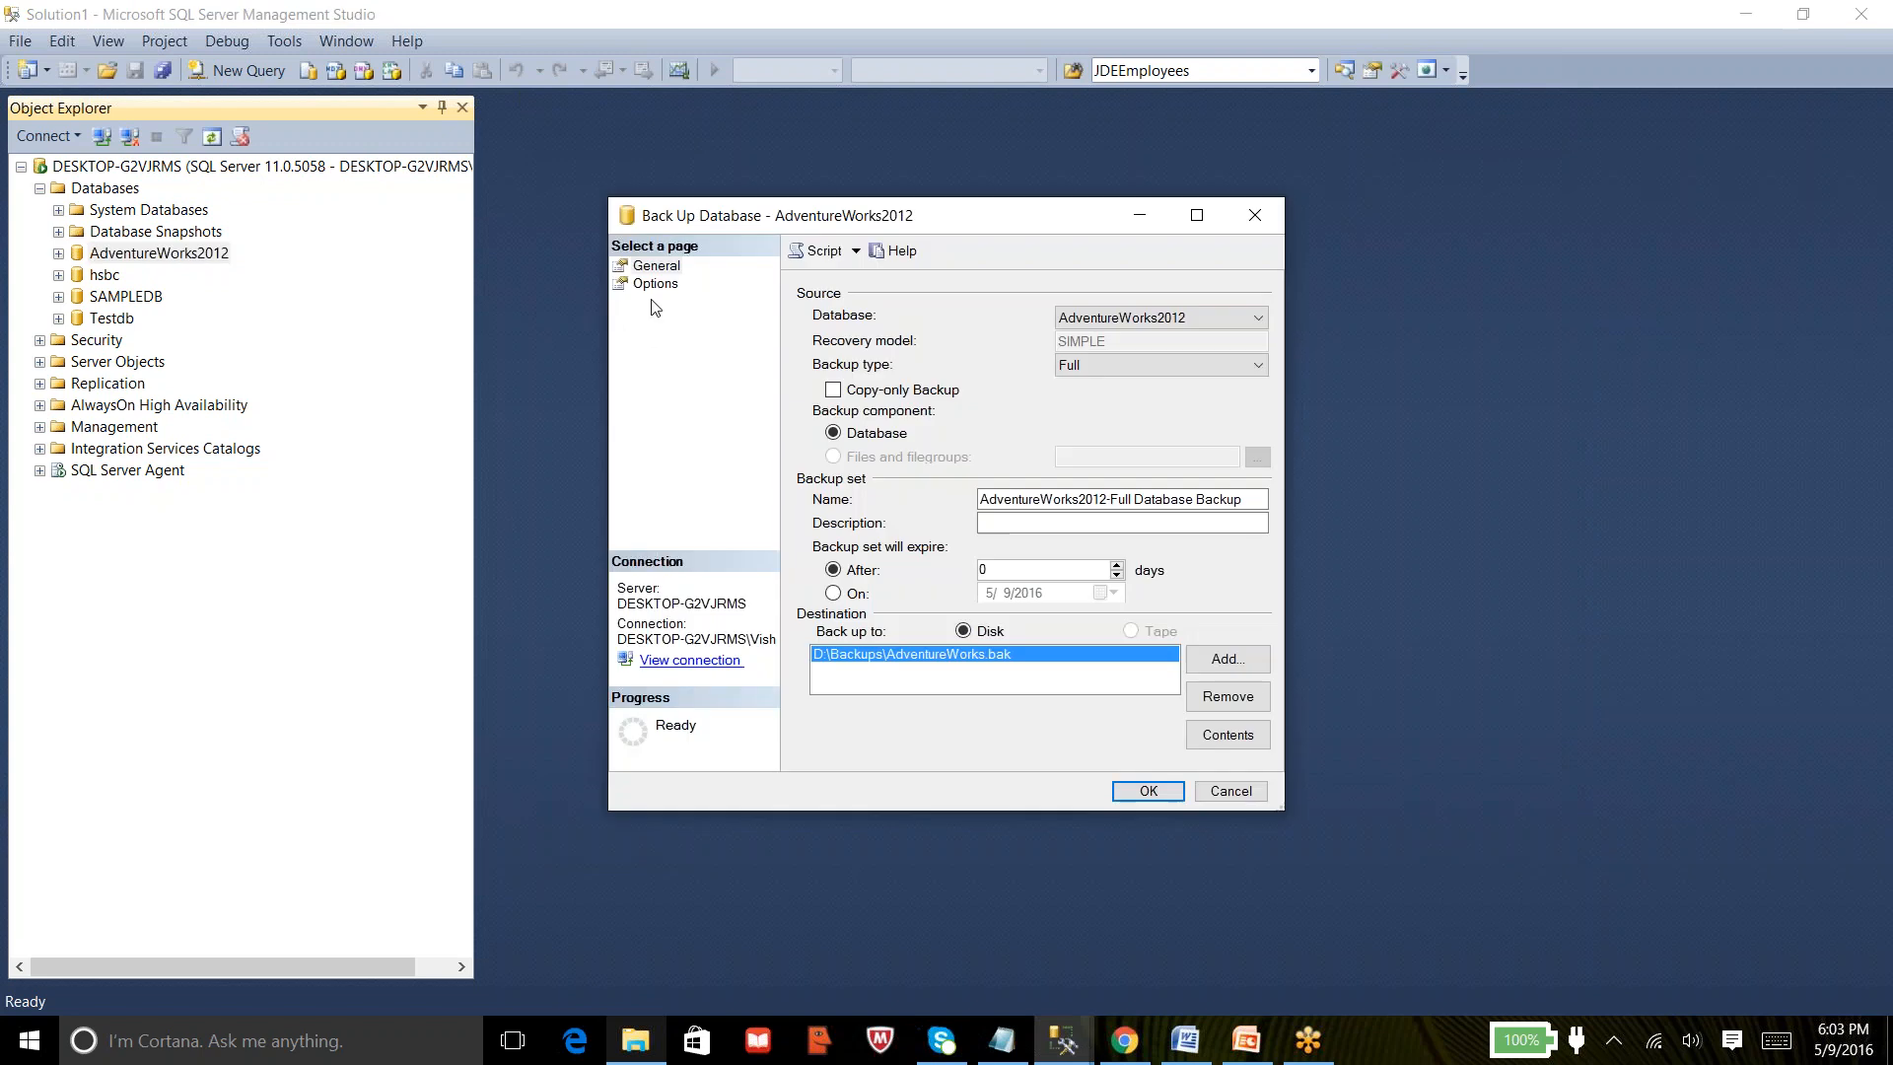
click(656, 284)
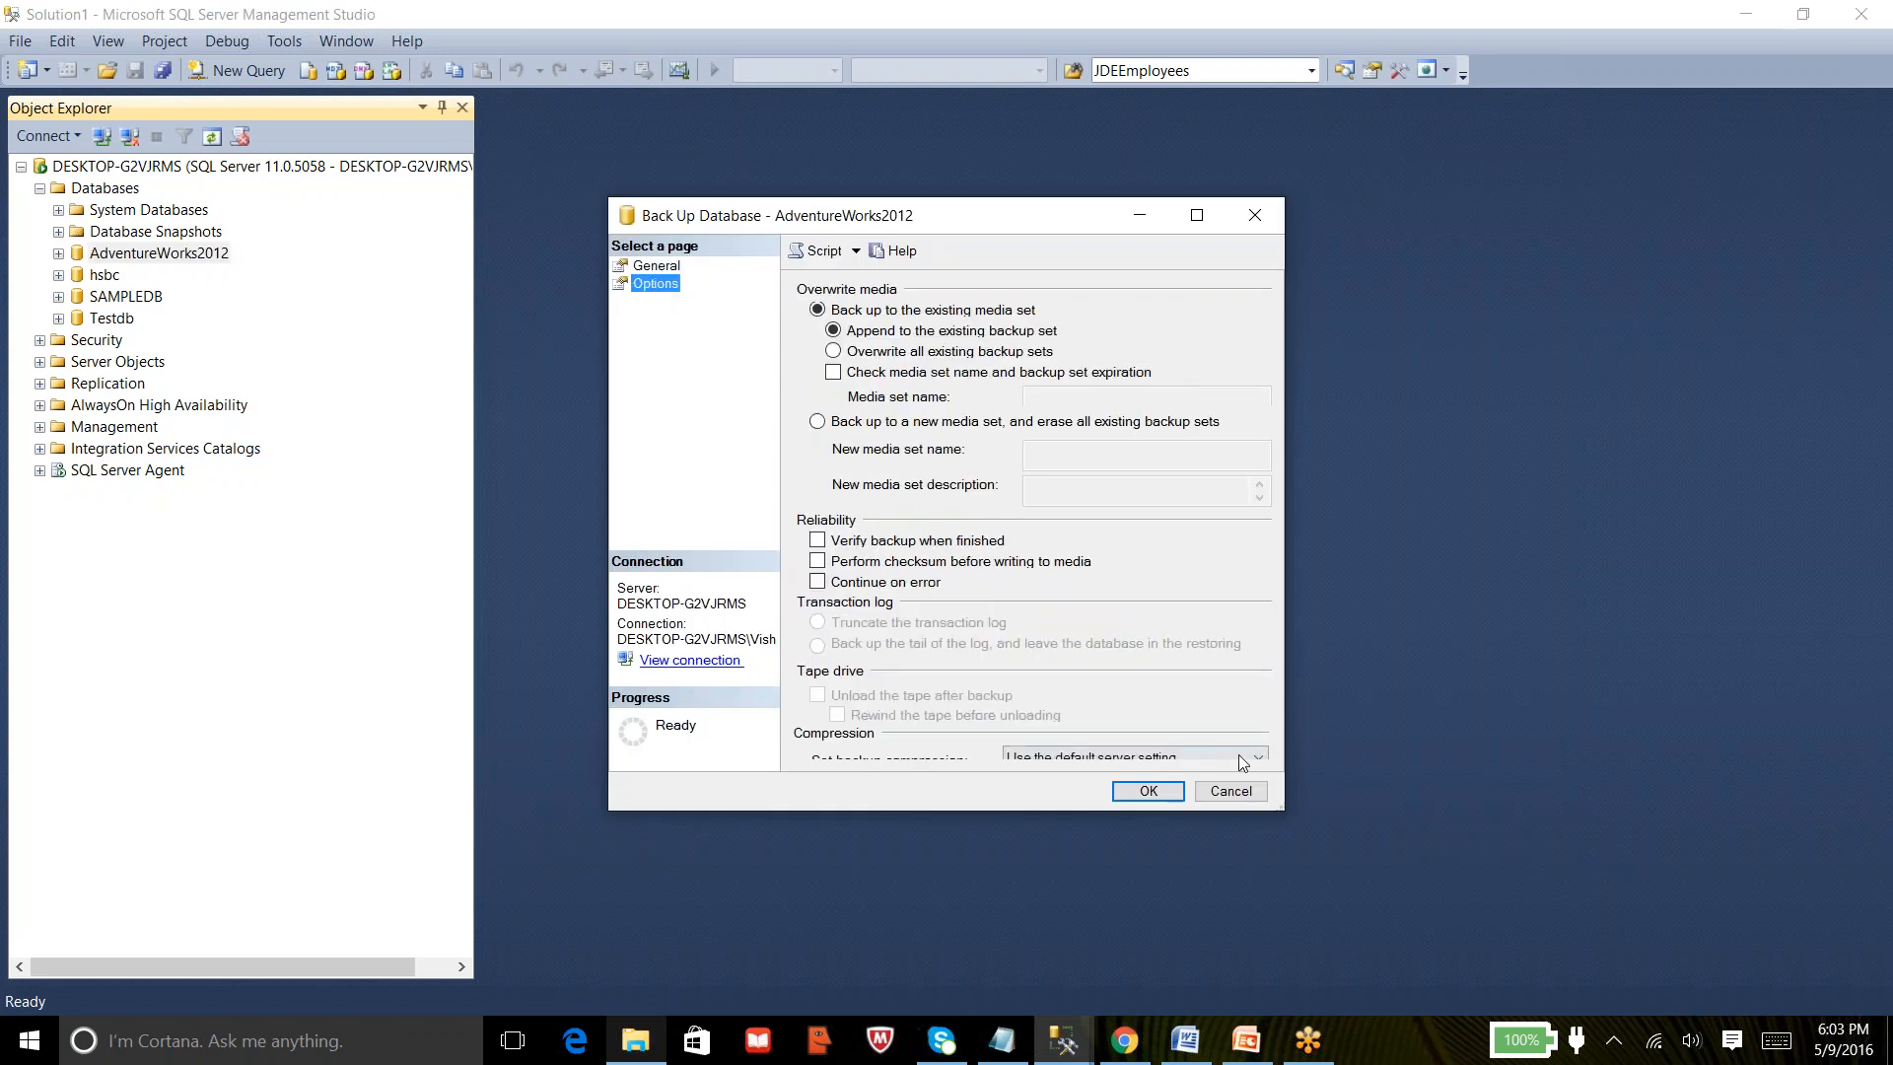
click(1197, 215)
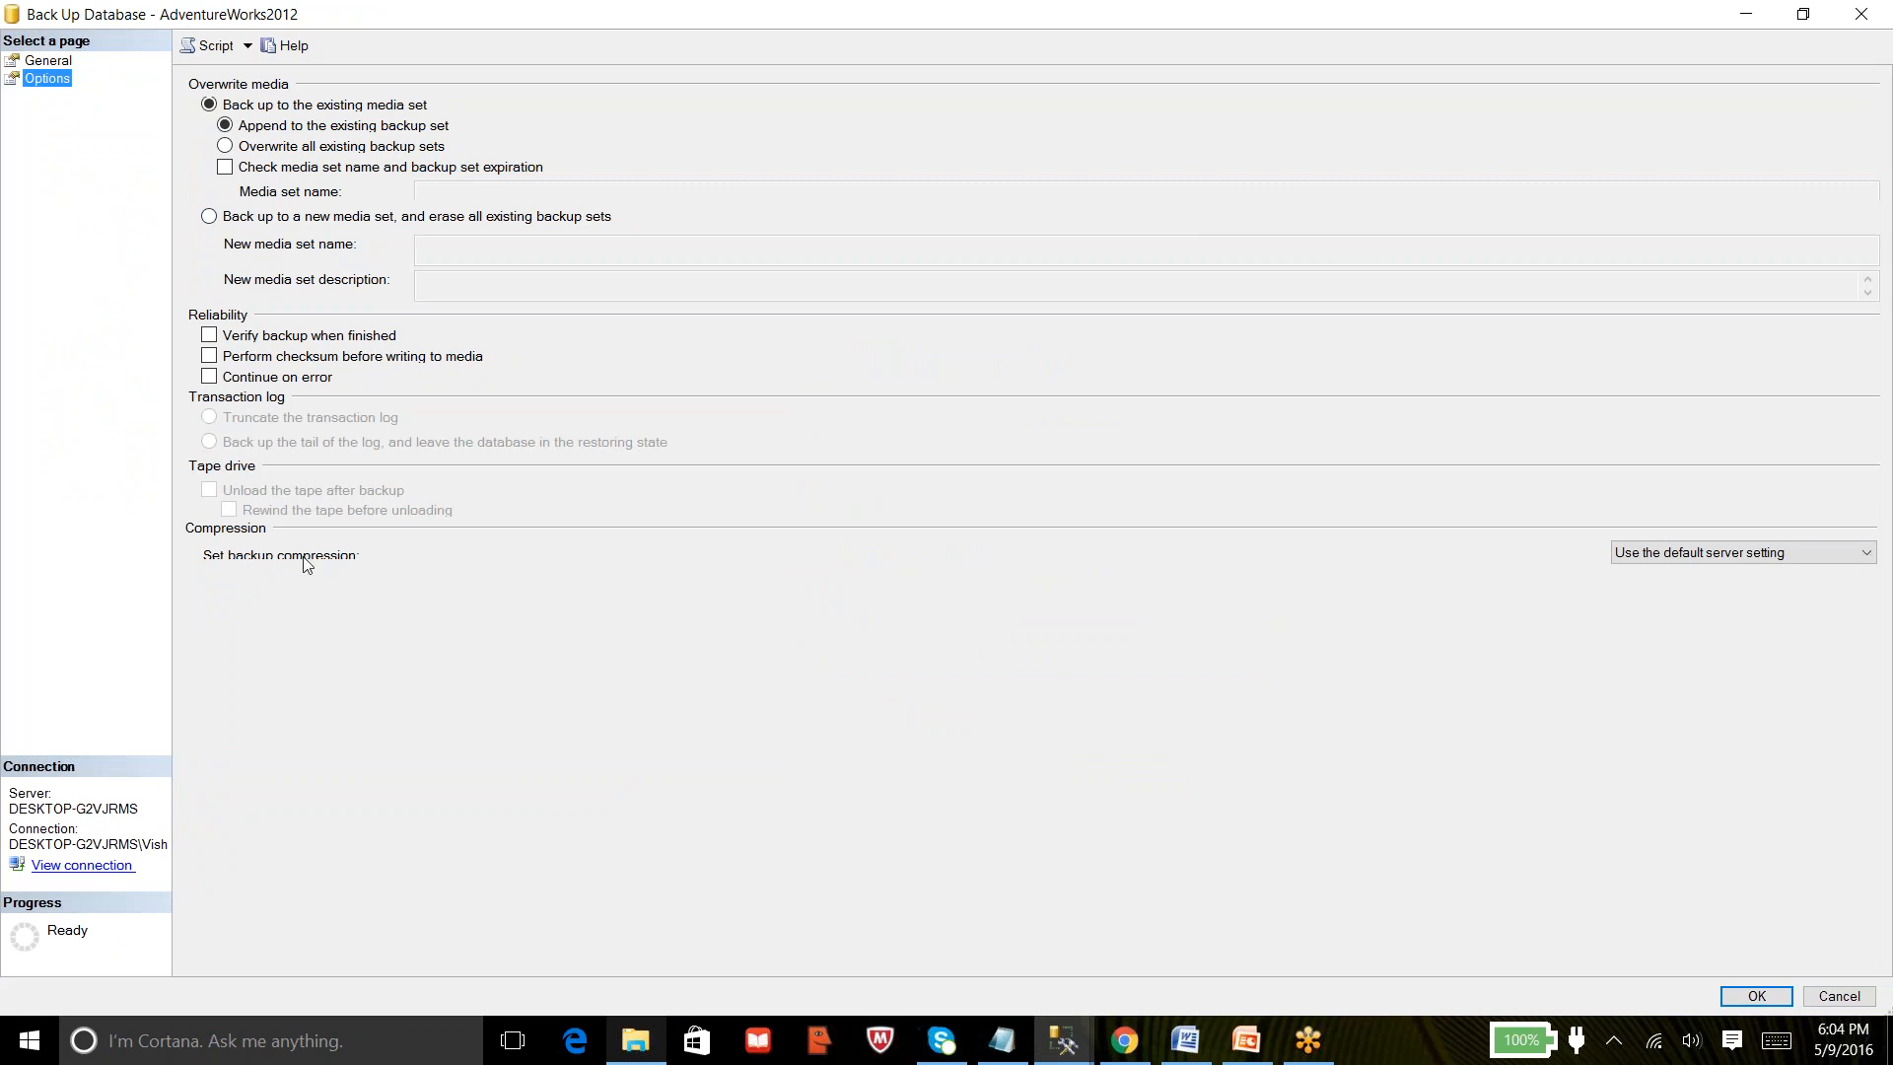
click(1854, 555)
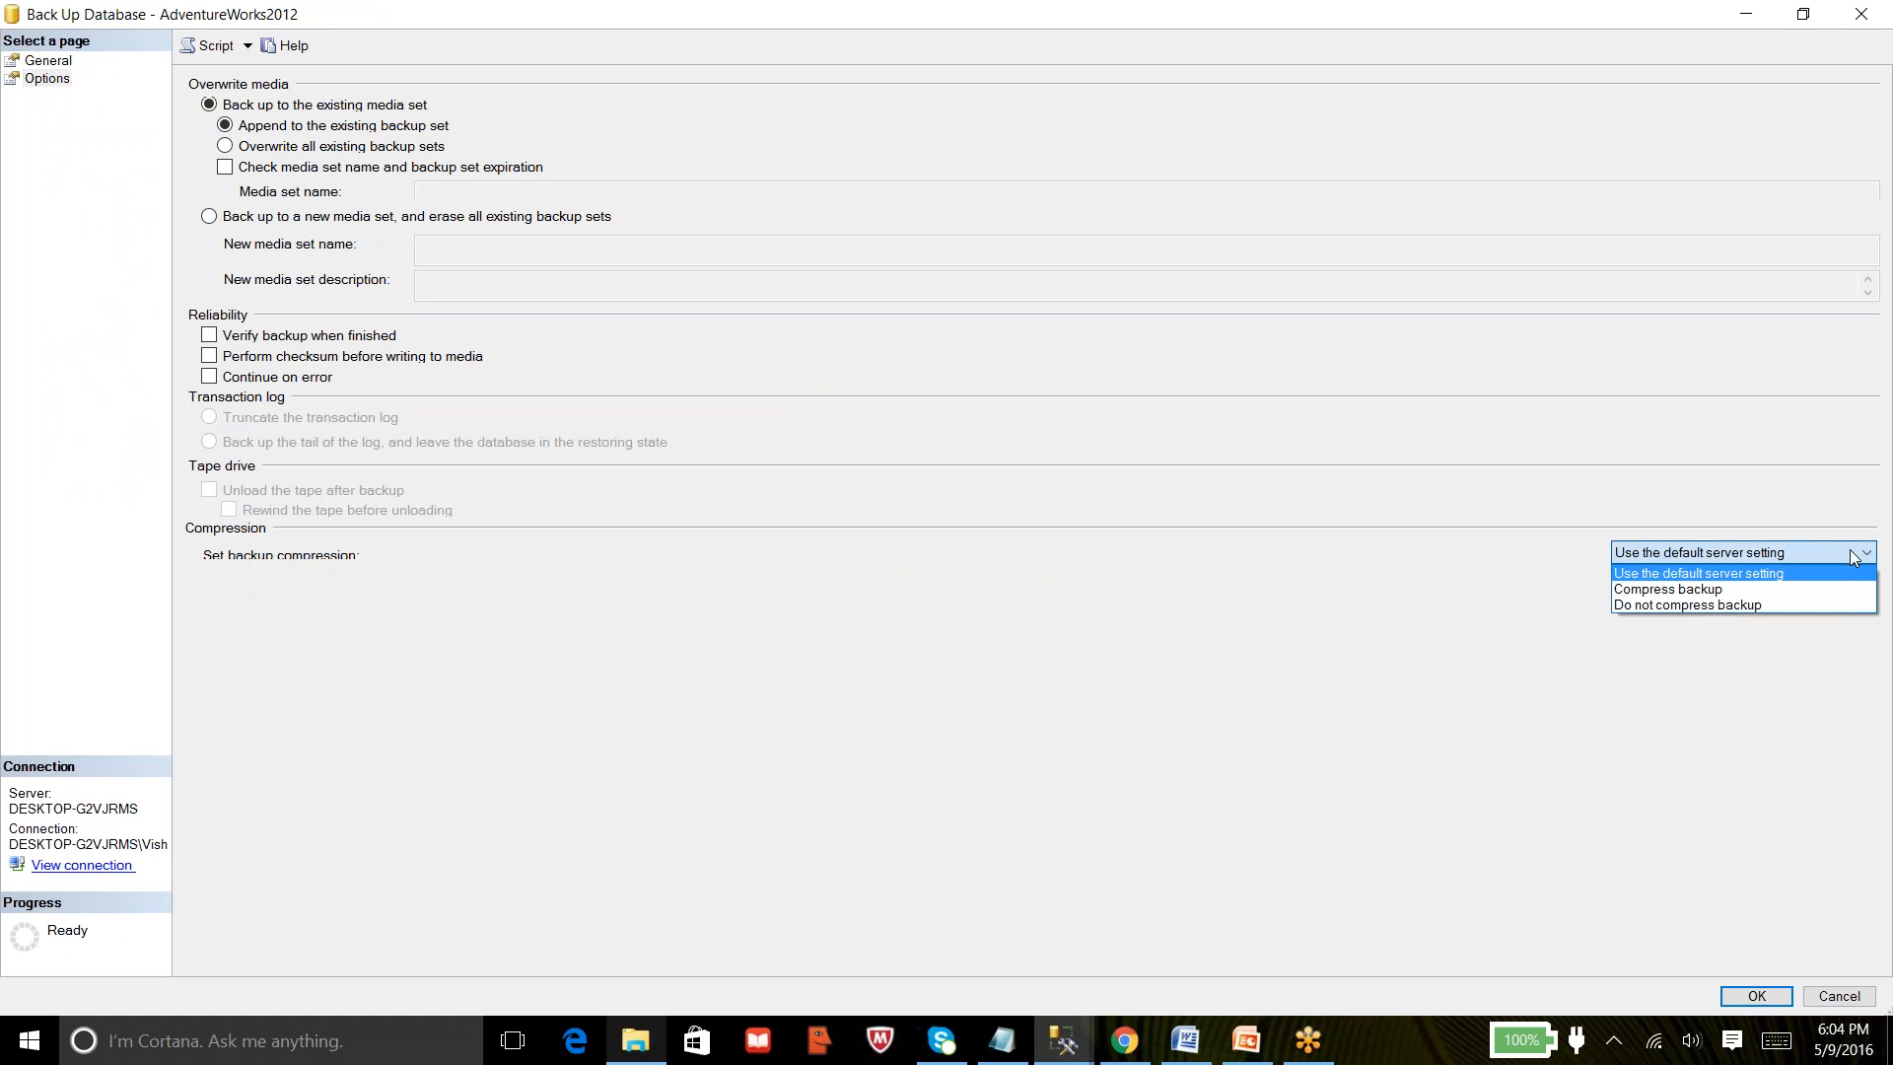
click(1720, 590)
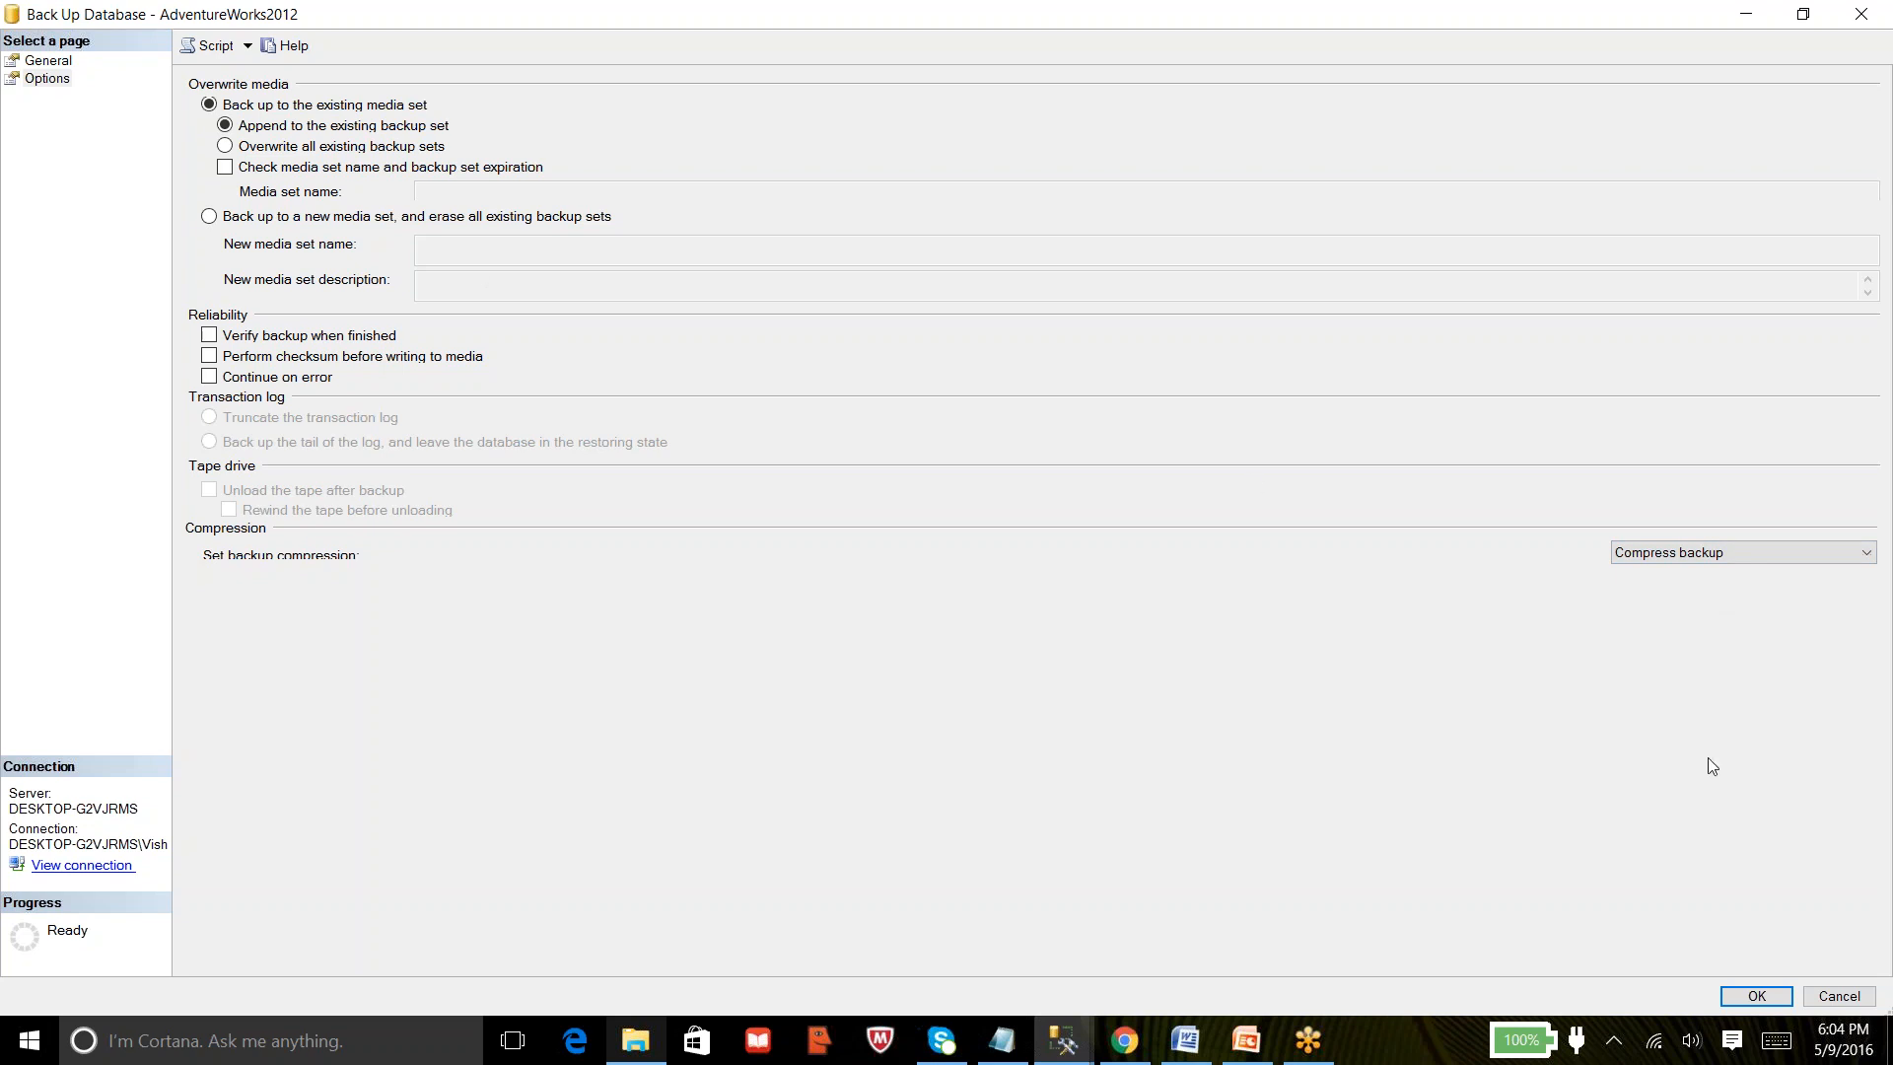
click(1838, 996)
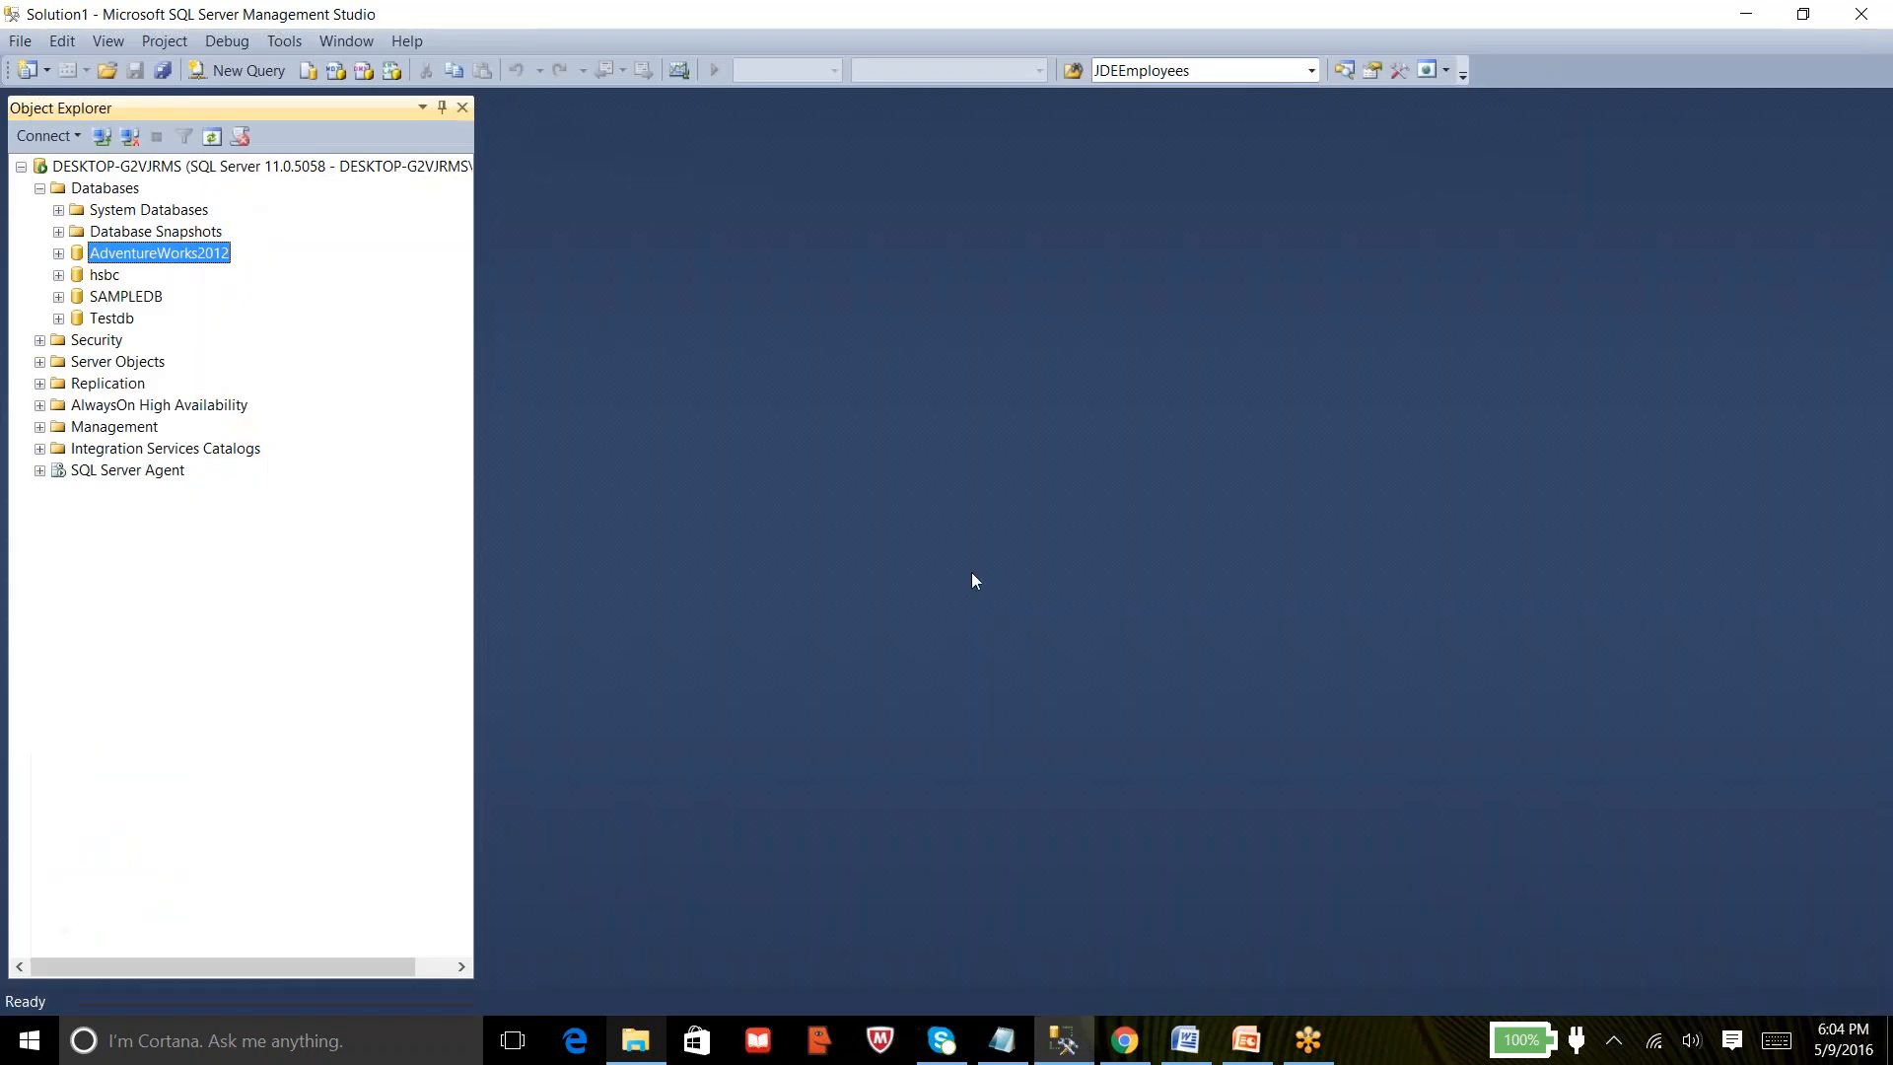
Check the server-wide Compress backup default in the server properties' Database Settings, leaving without changes.
click(246, 169)
right_click(247, 170)
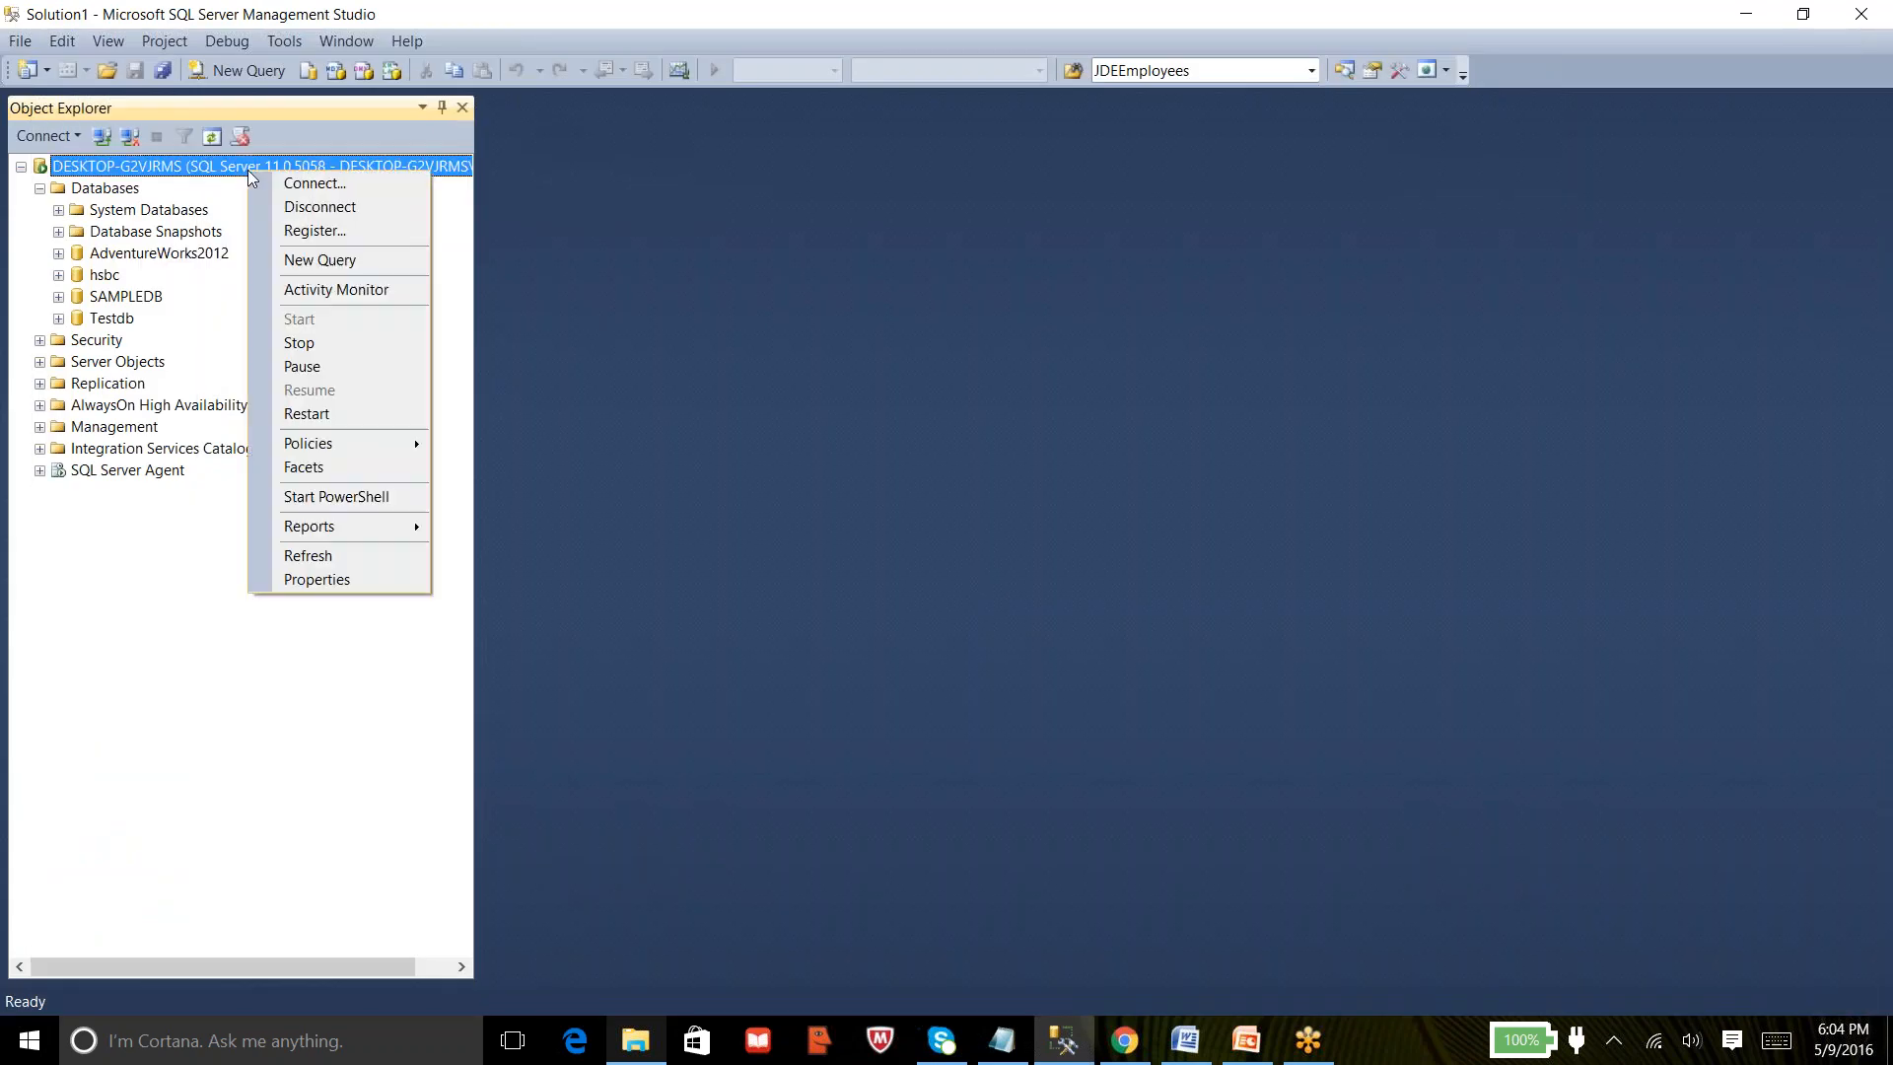
click(277, 581)
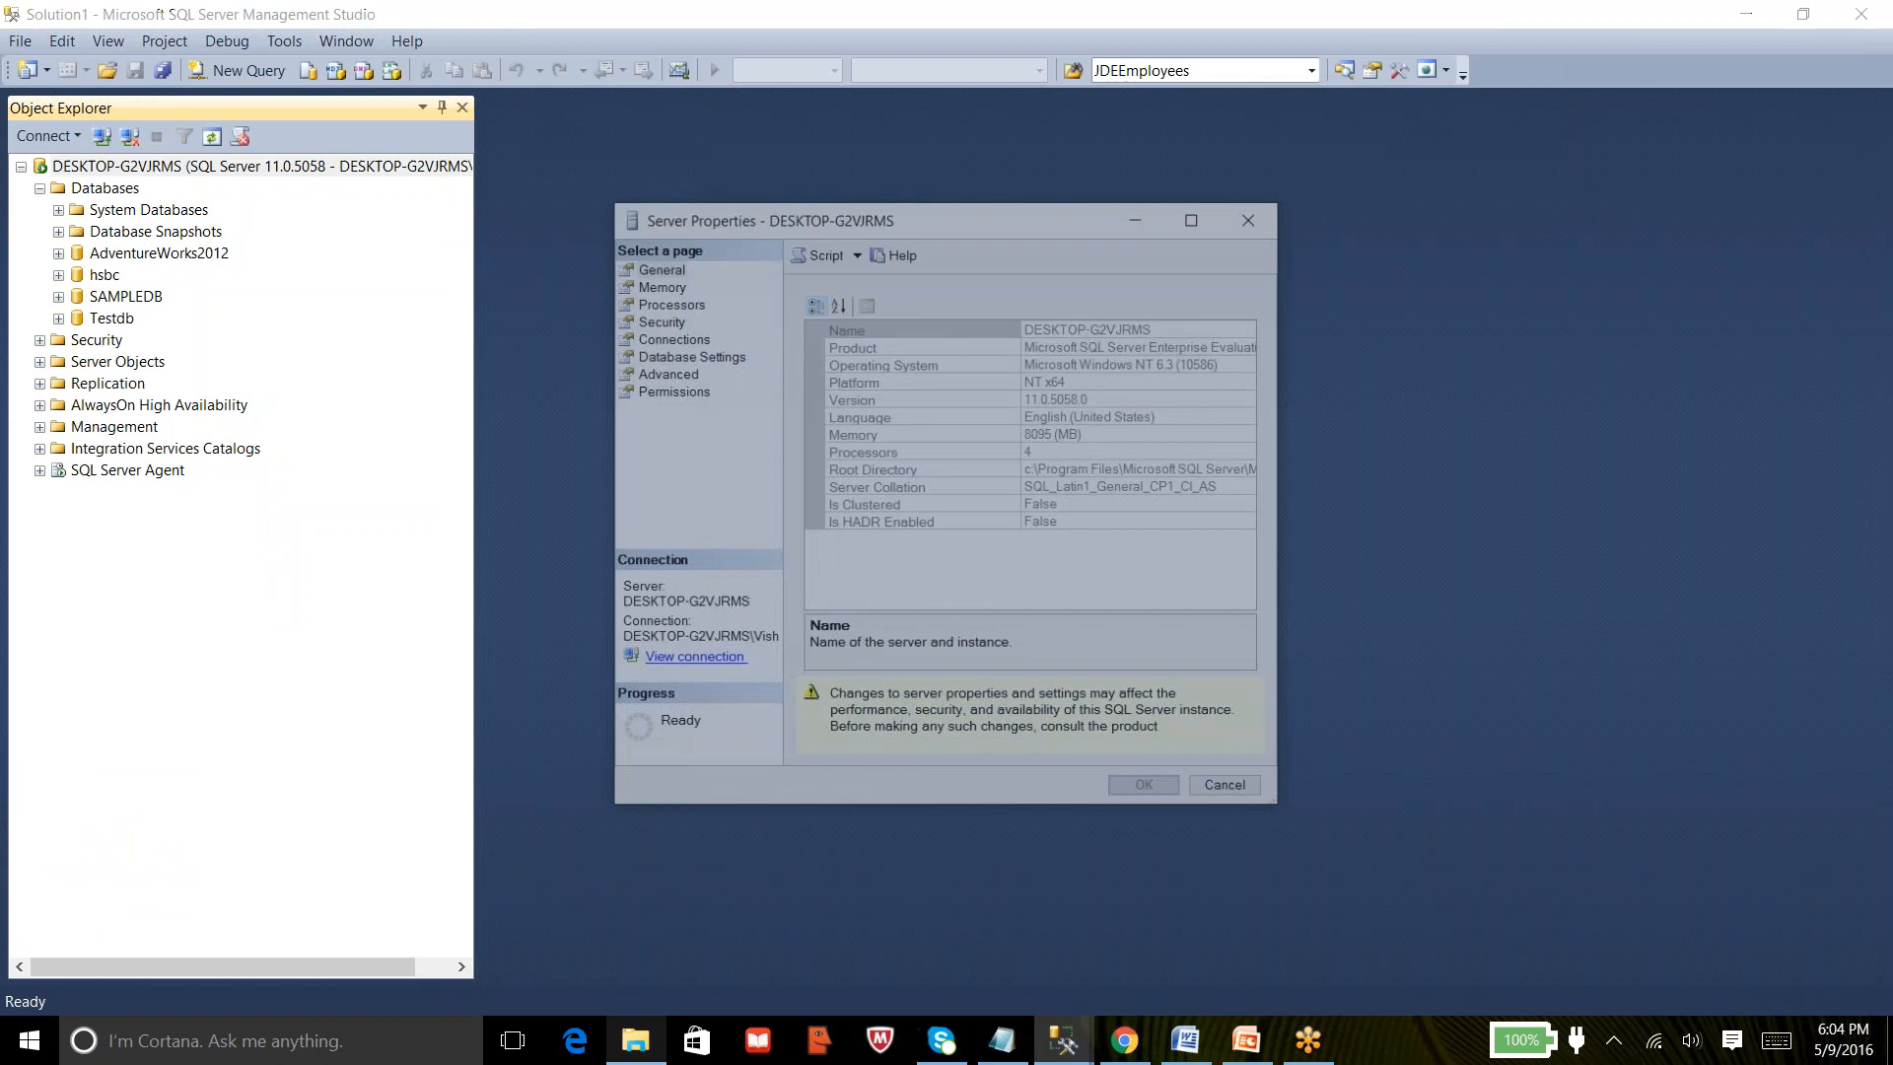
click(676, 357)
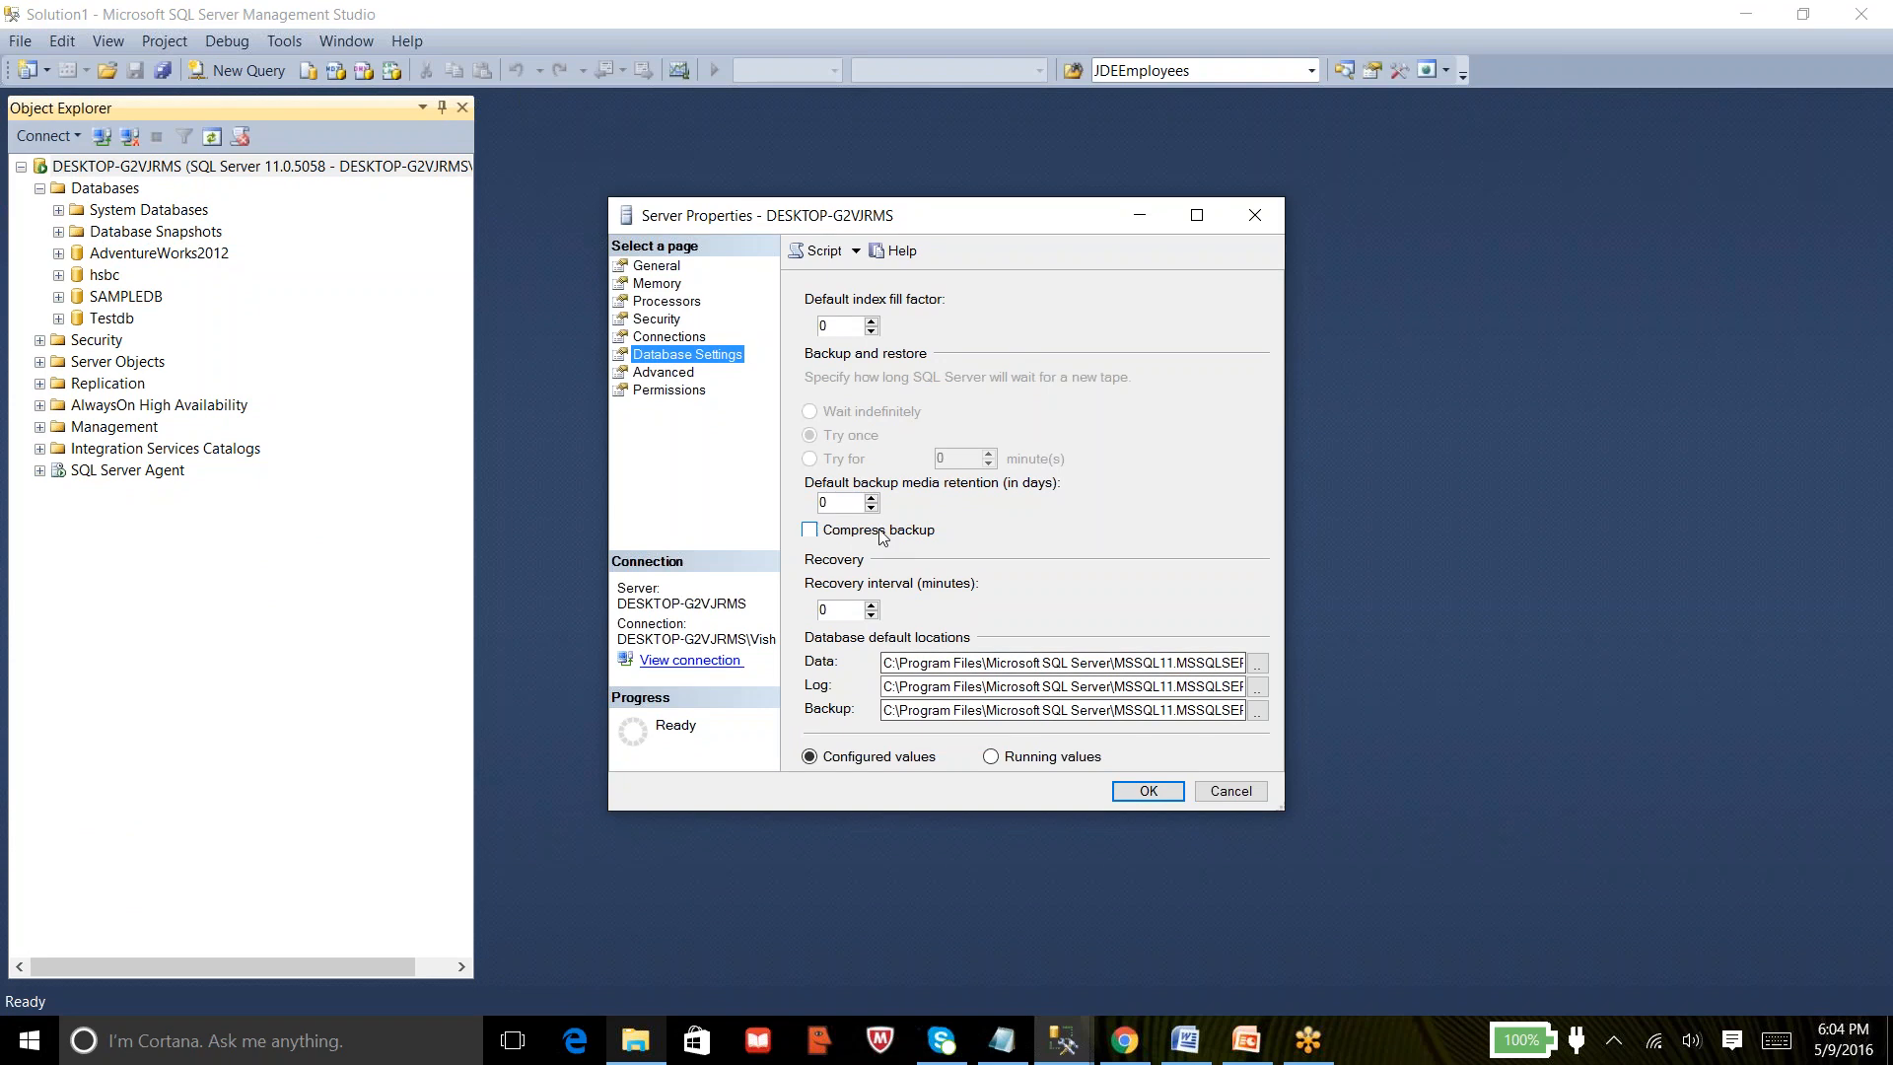
click(1232, 796)
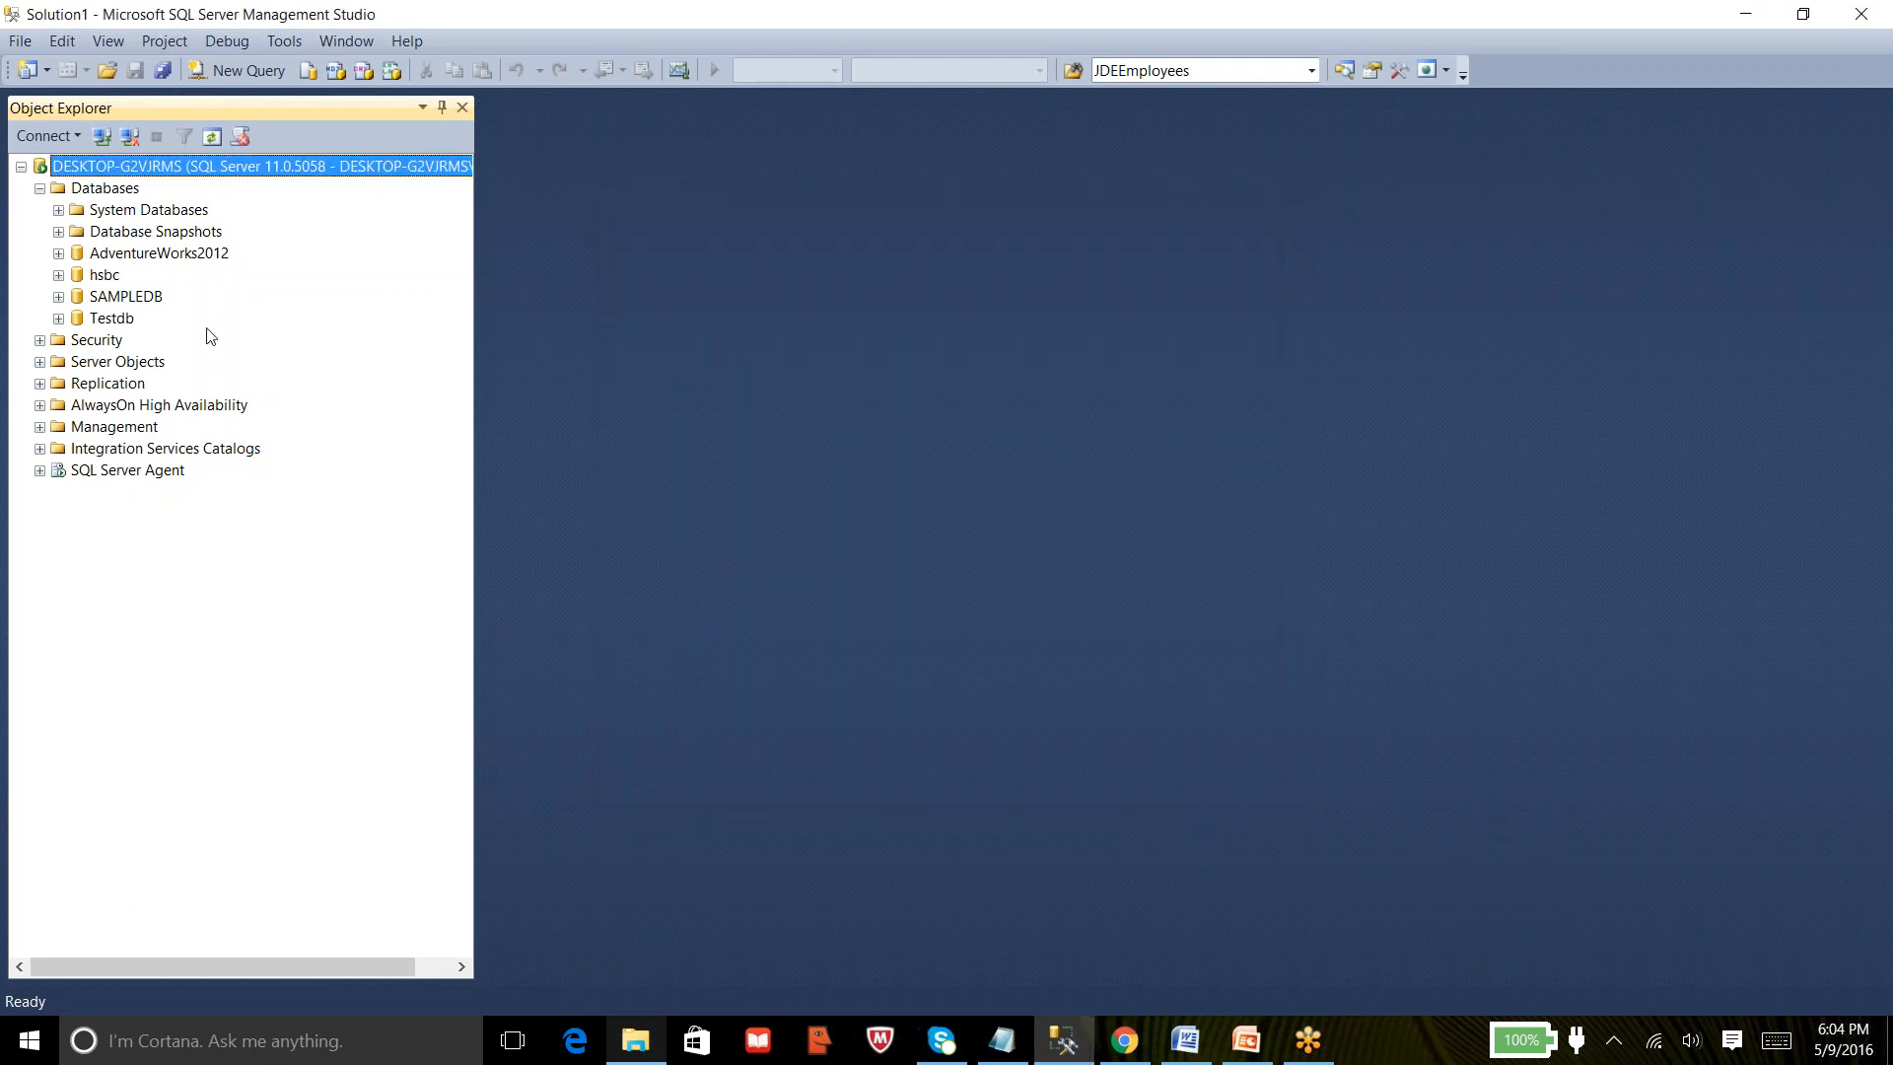
Switch to File Explorer and check the size of AdventureWorks.bak in the Backups folder.
click(621, 1058)
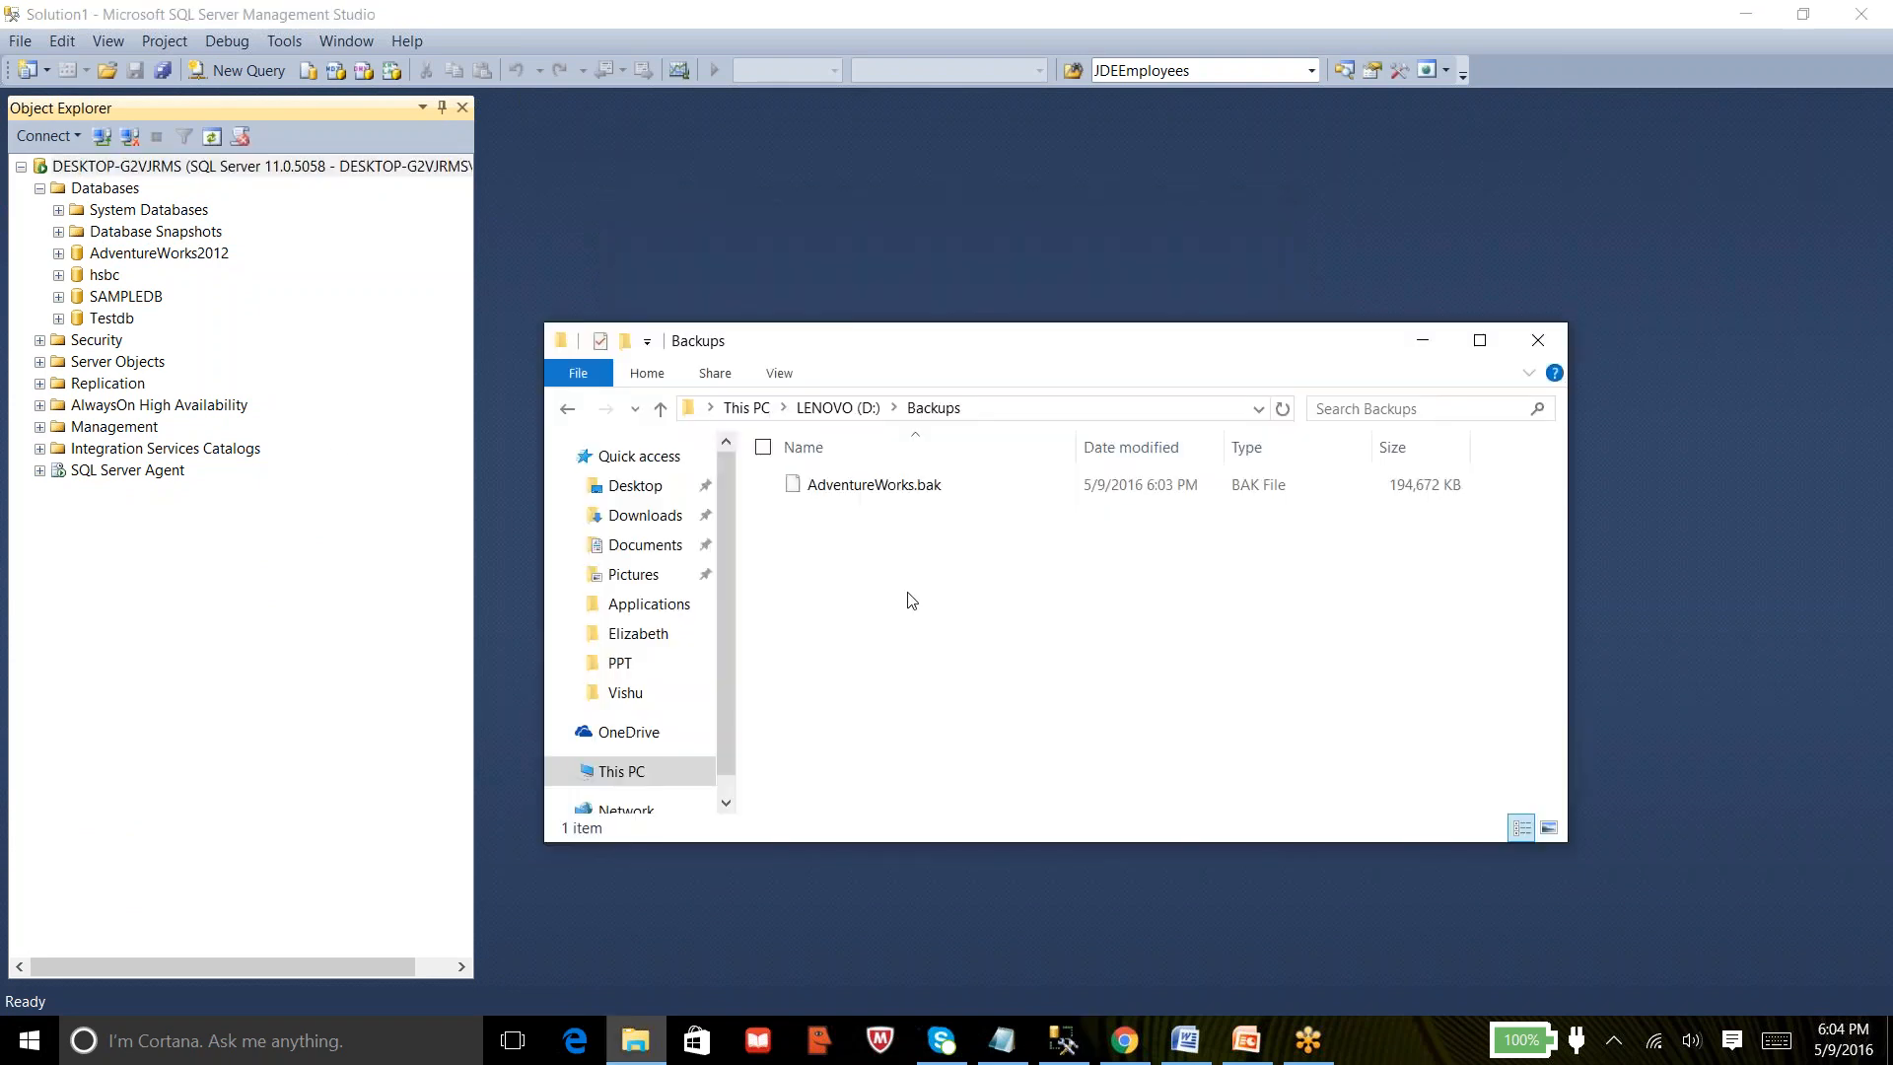
click(917, 493)
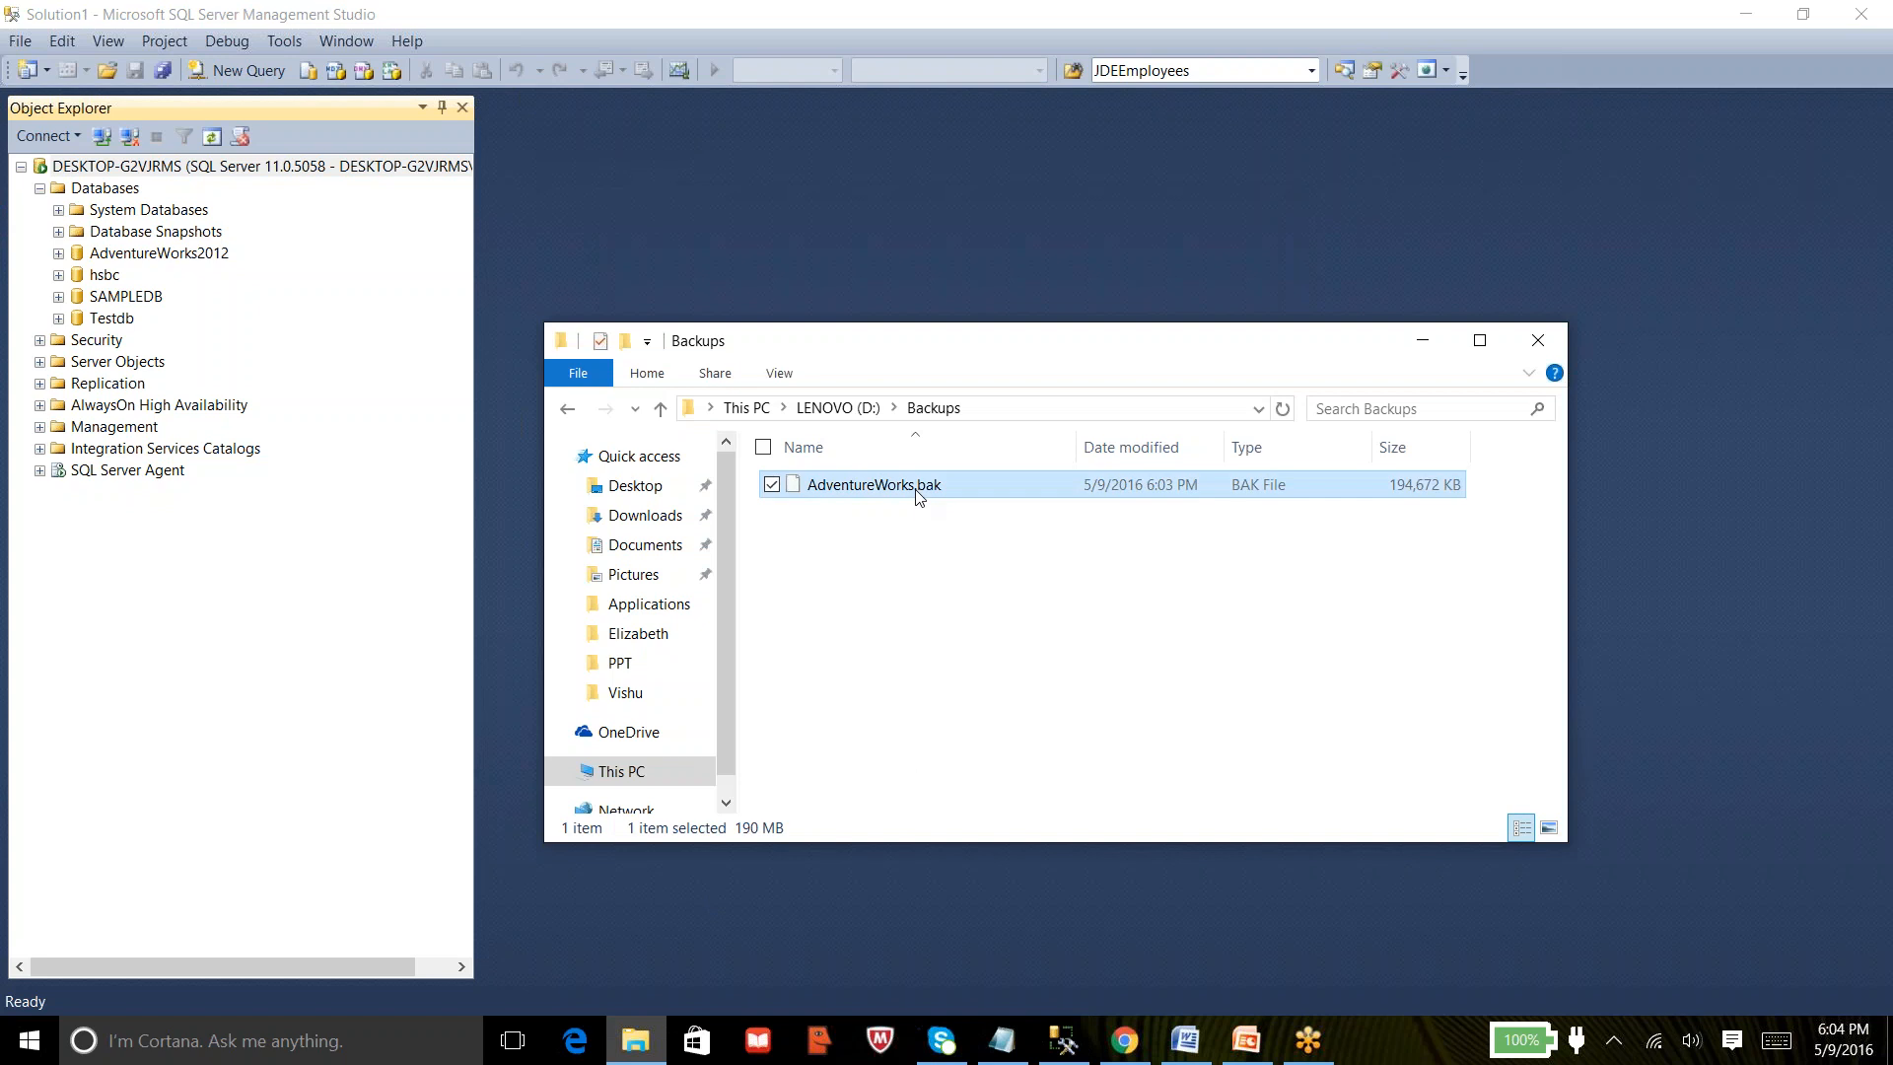
click(917, 495)
click(1286, 562)
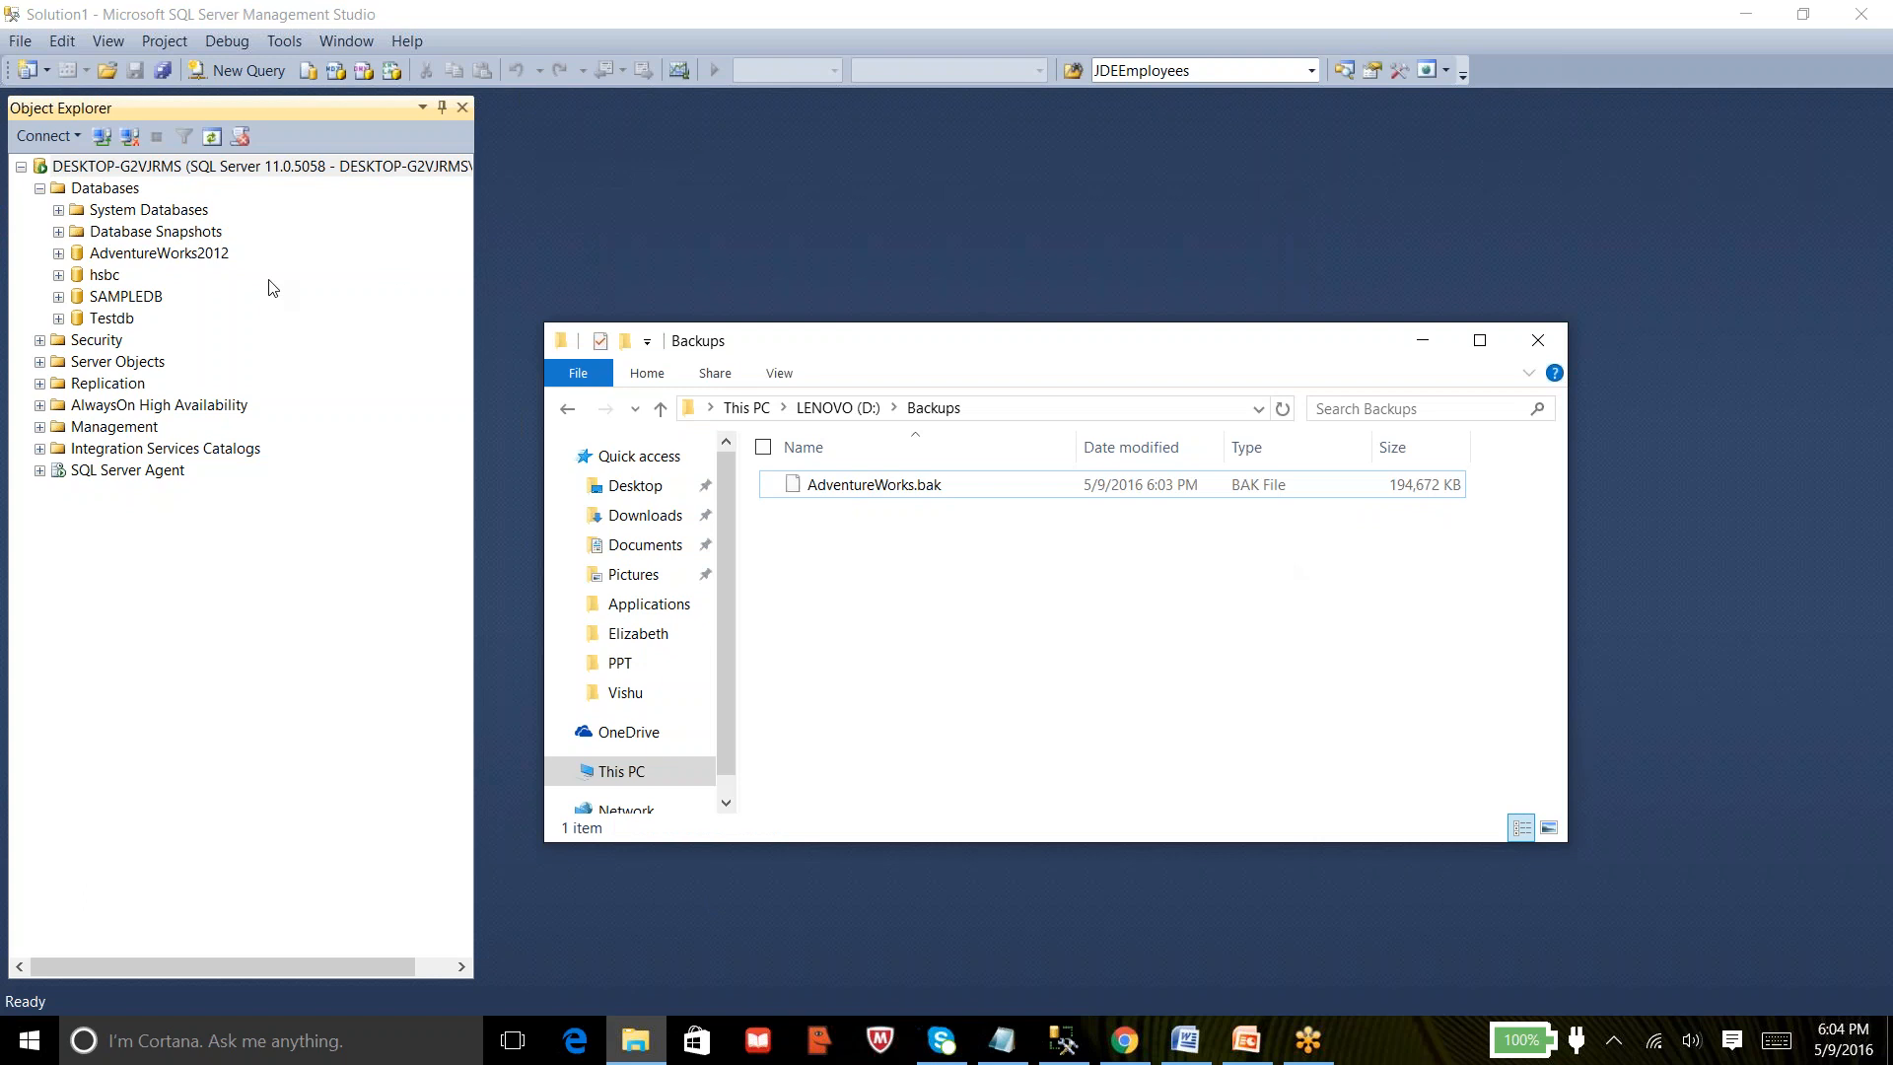
Switch back to SQL Server Management Studio, start a new AdventureWorks2012 backup and remove its existing disk destination.
right_click(215, 258)
mouse_move(311, 341)
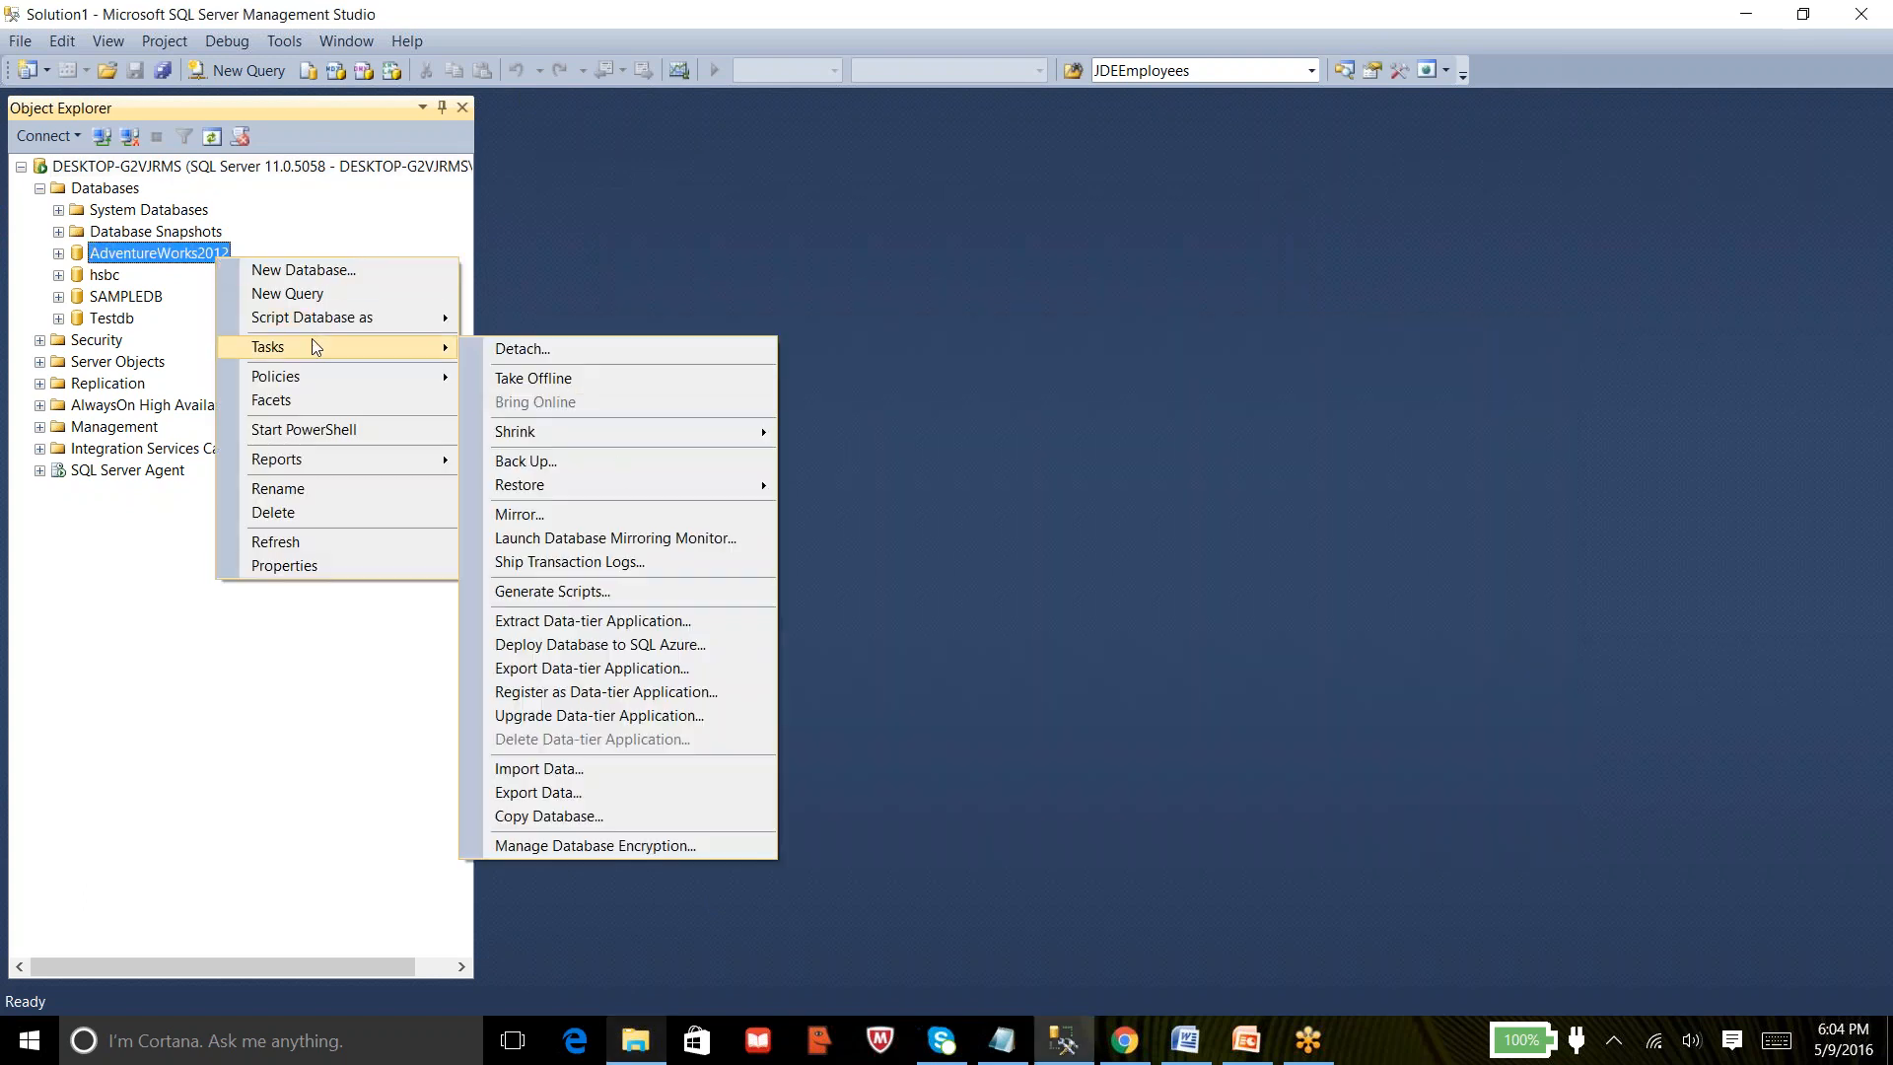
click(617, 459)
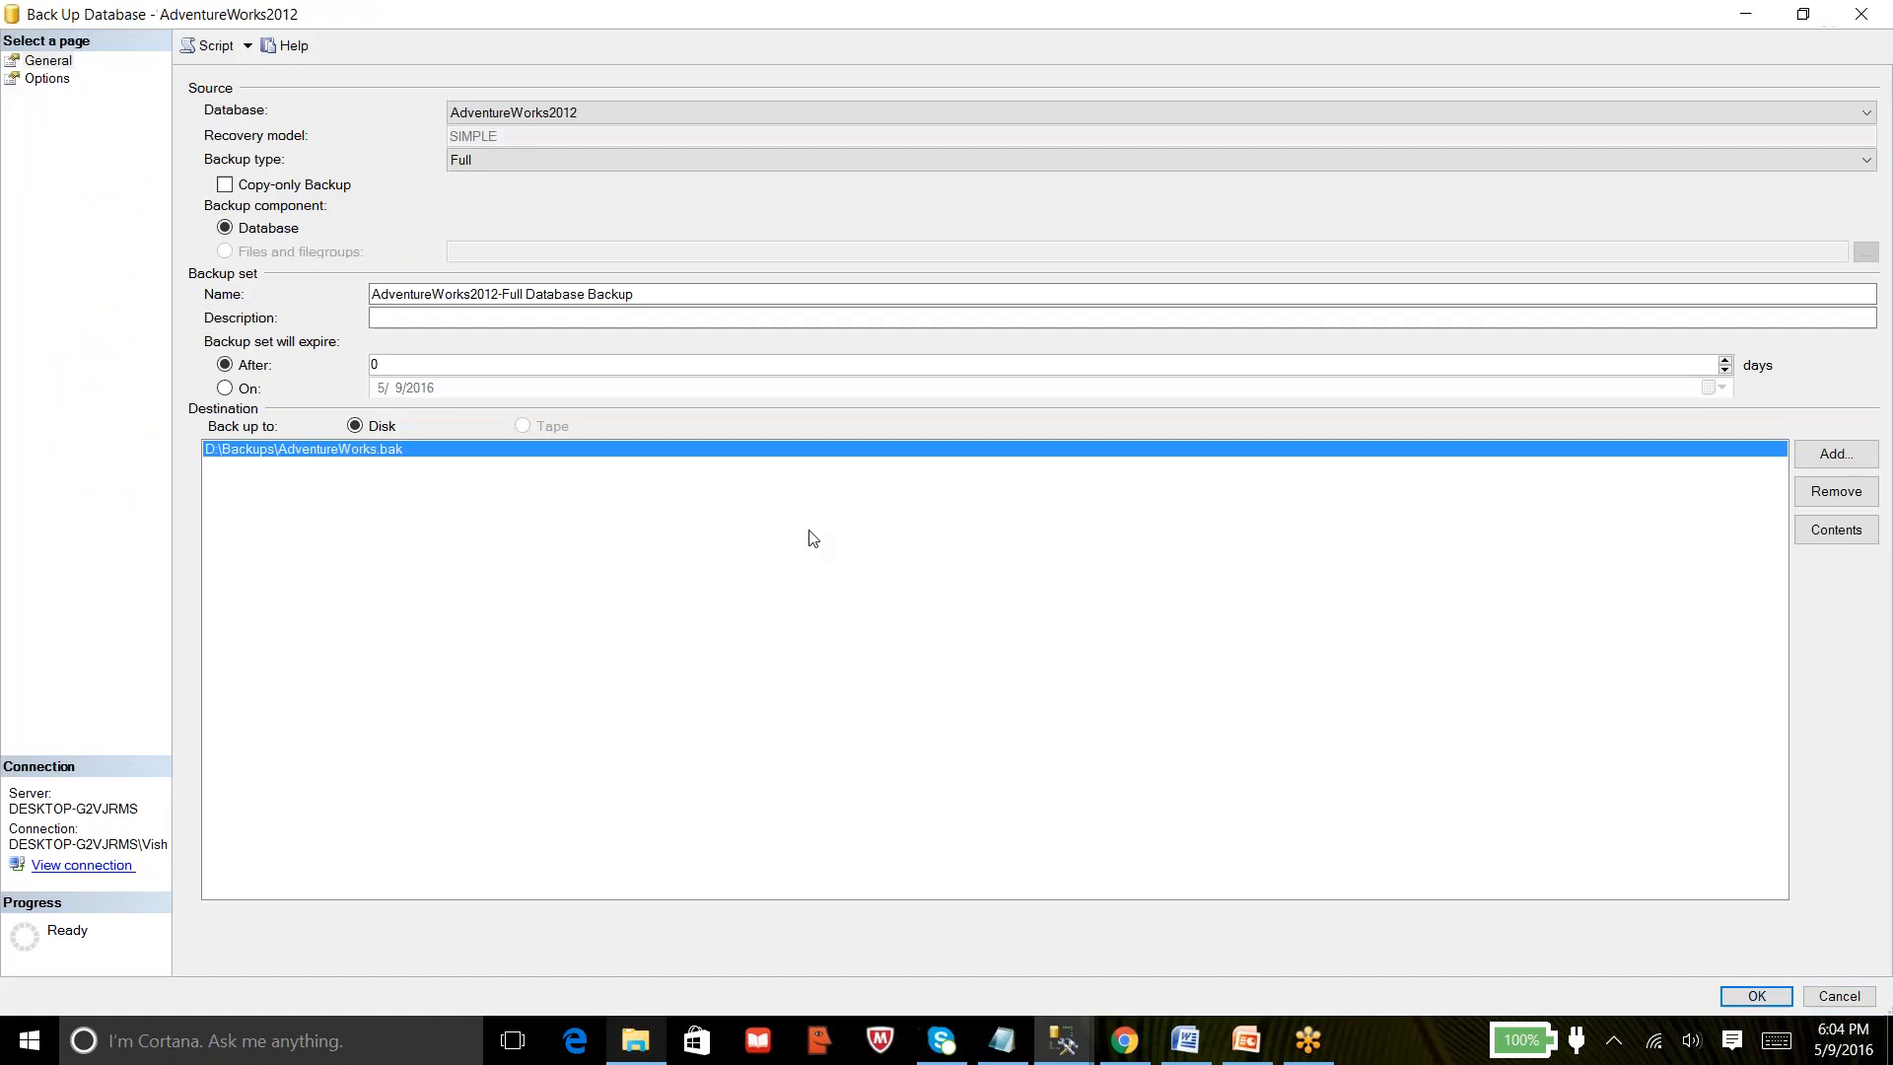
click(1840, 495)
Add the file AdventureWorks1.bak in D:\Backups as the backup's disk destination.
click(1831, 456)
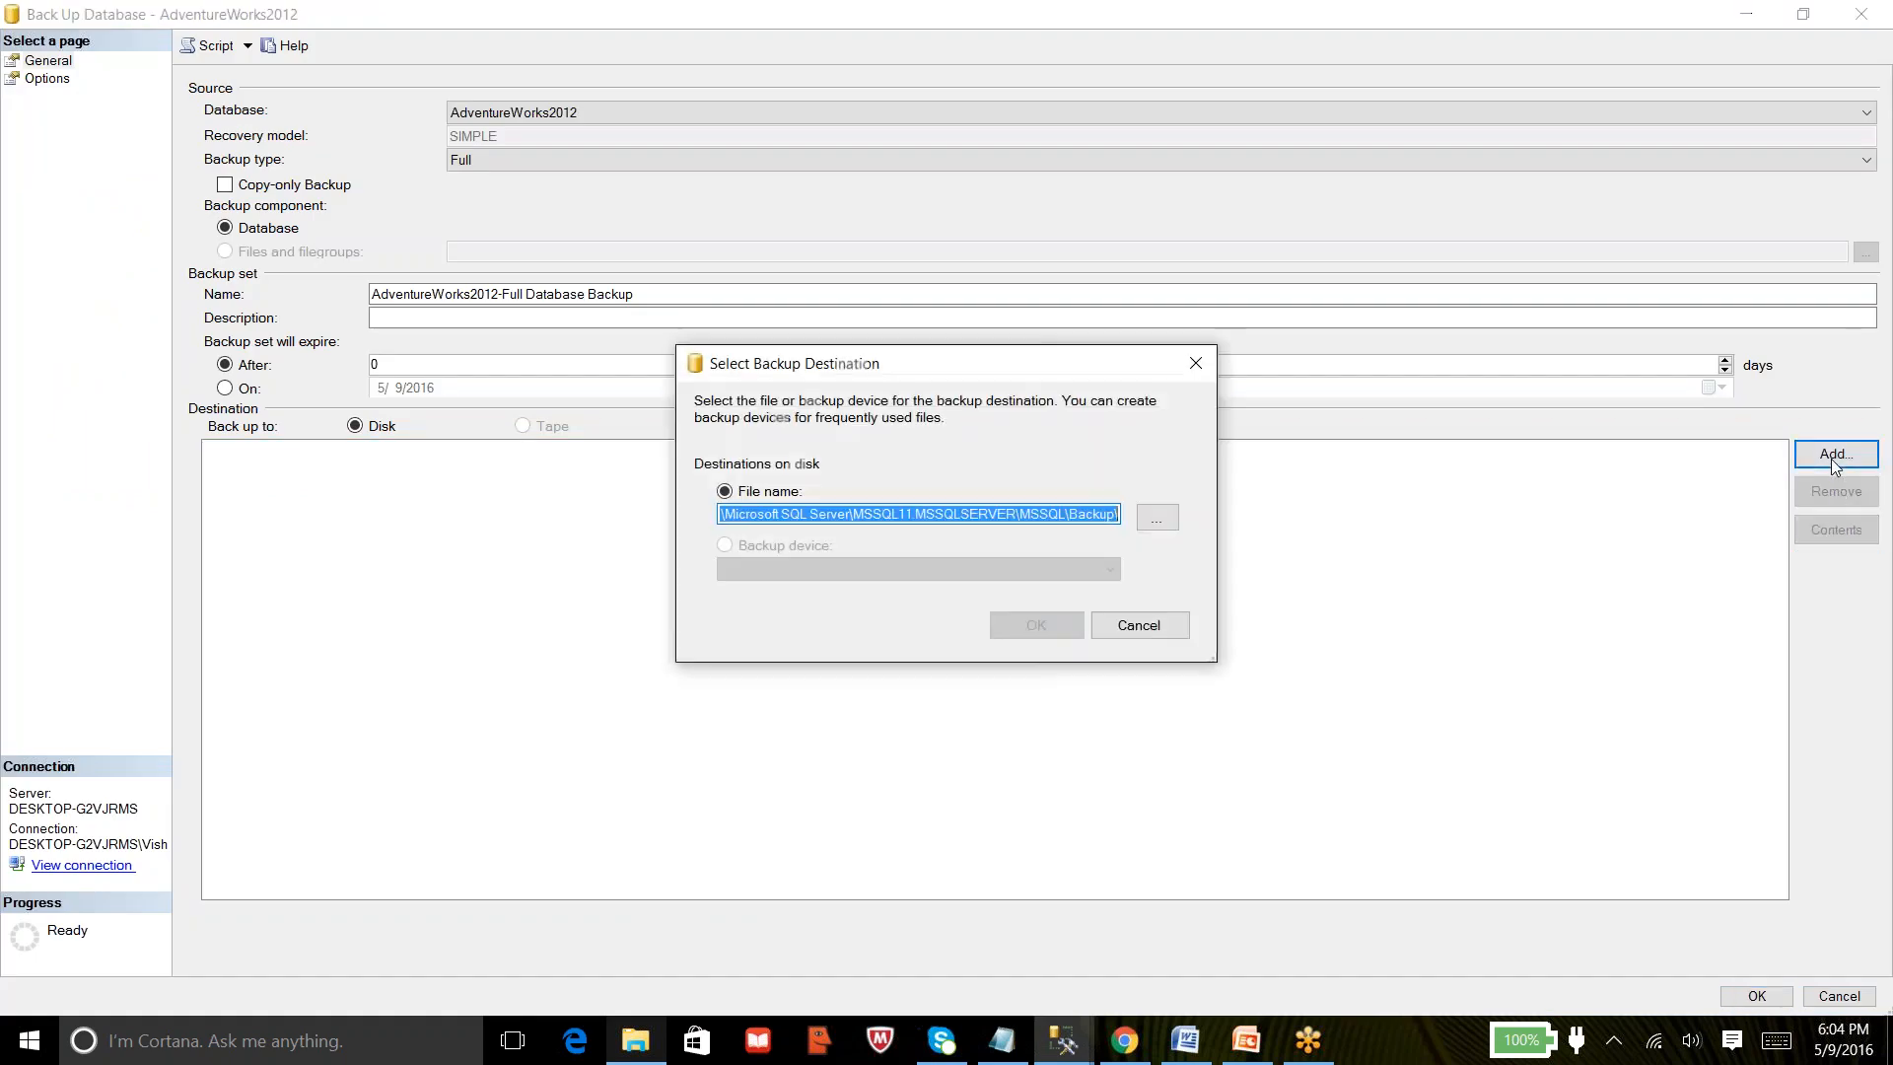
click(1158, 516)
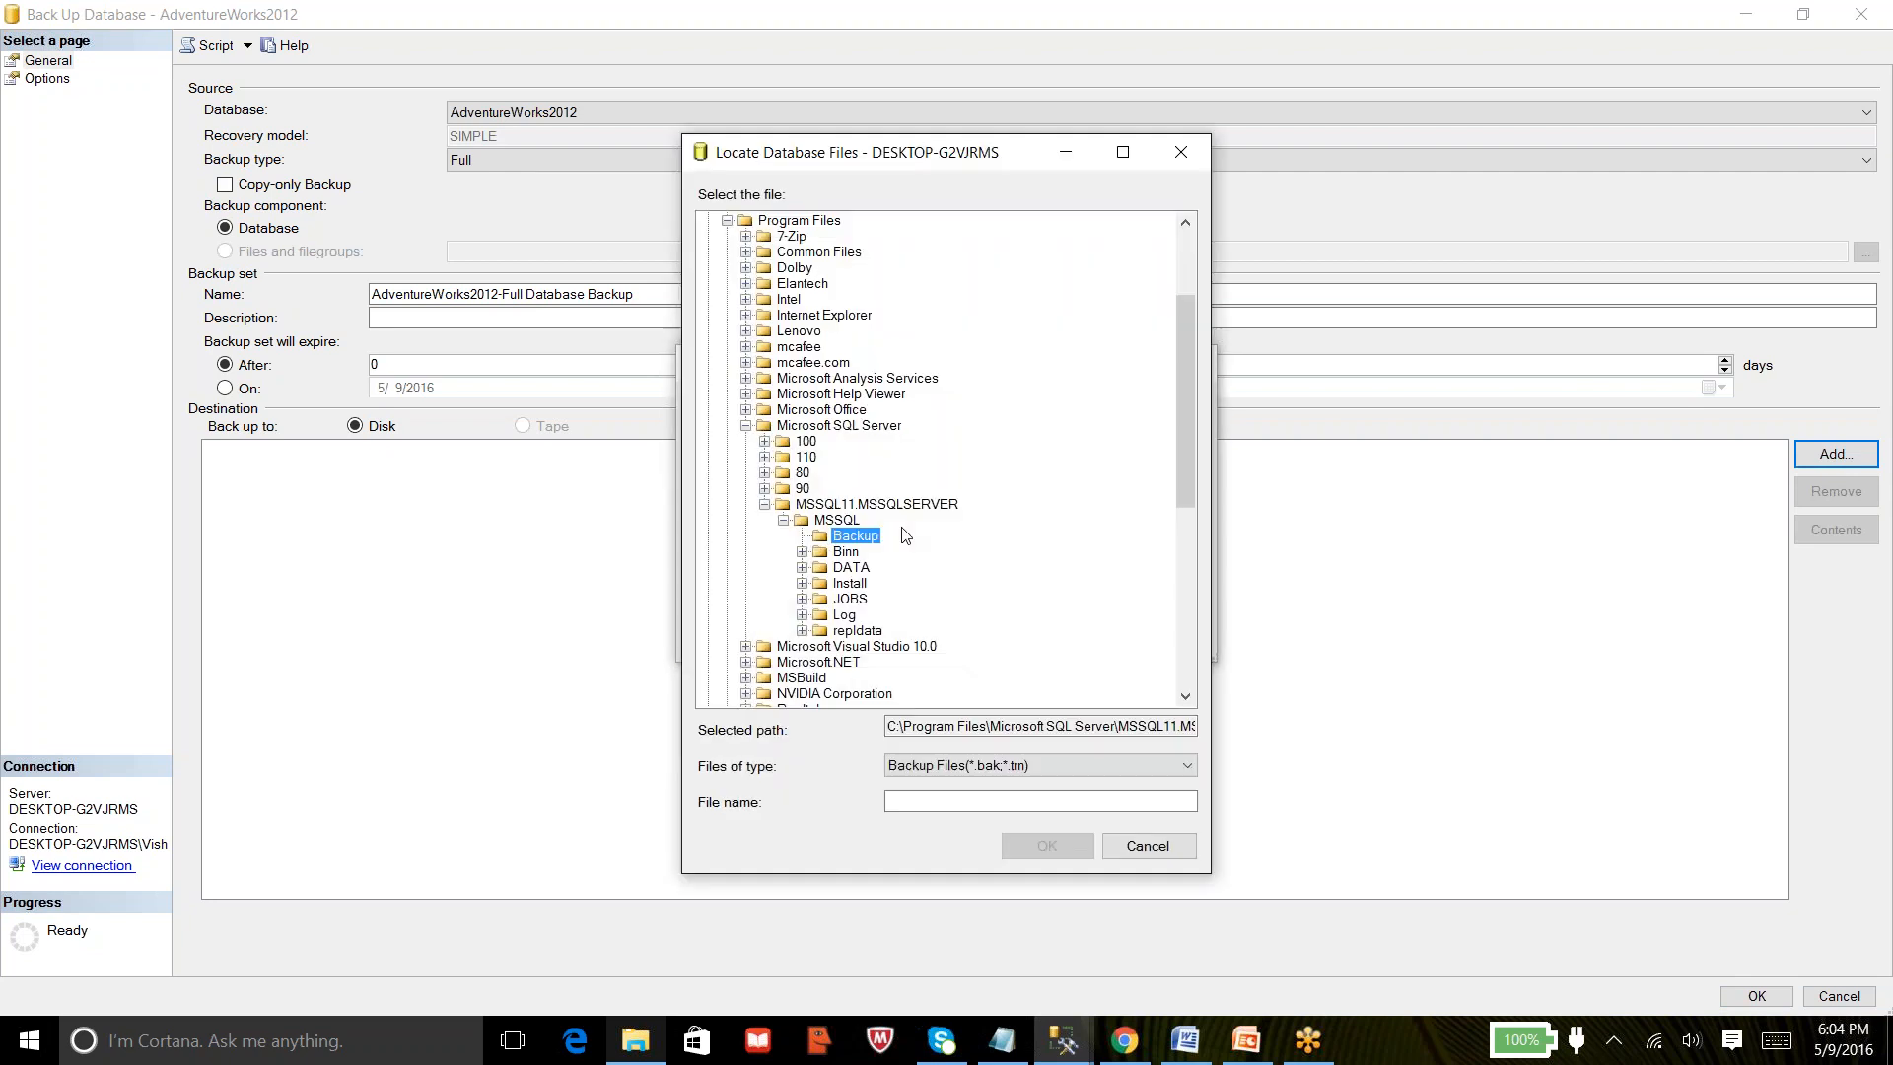
click(727, 219)
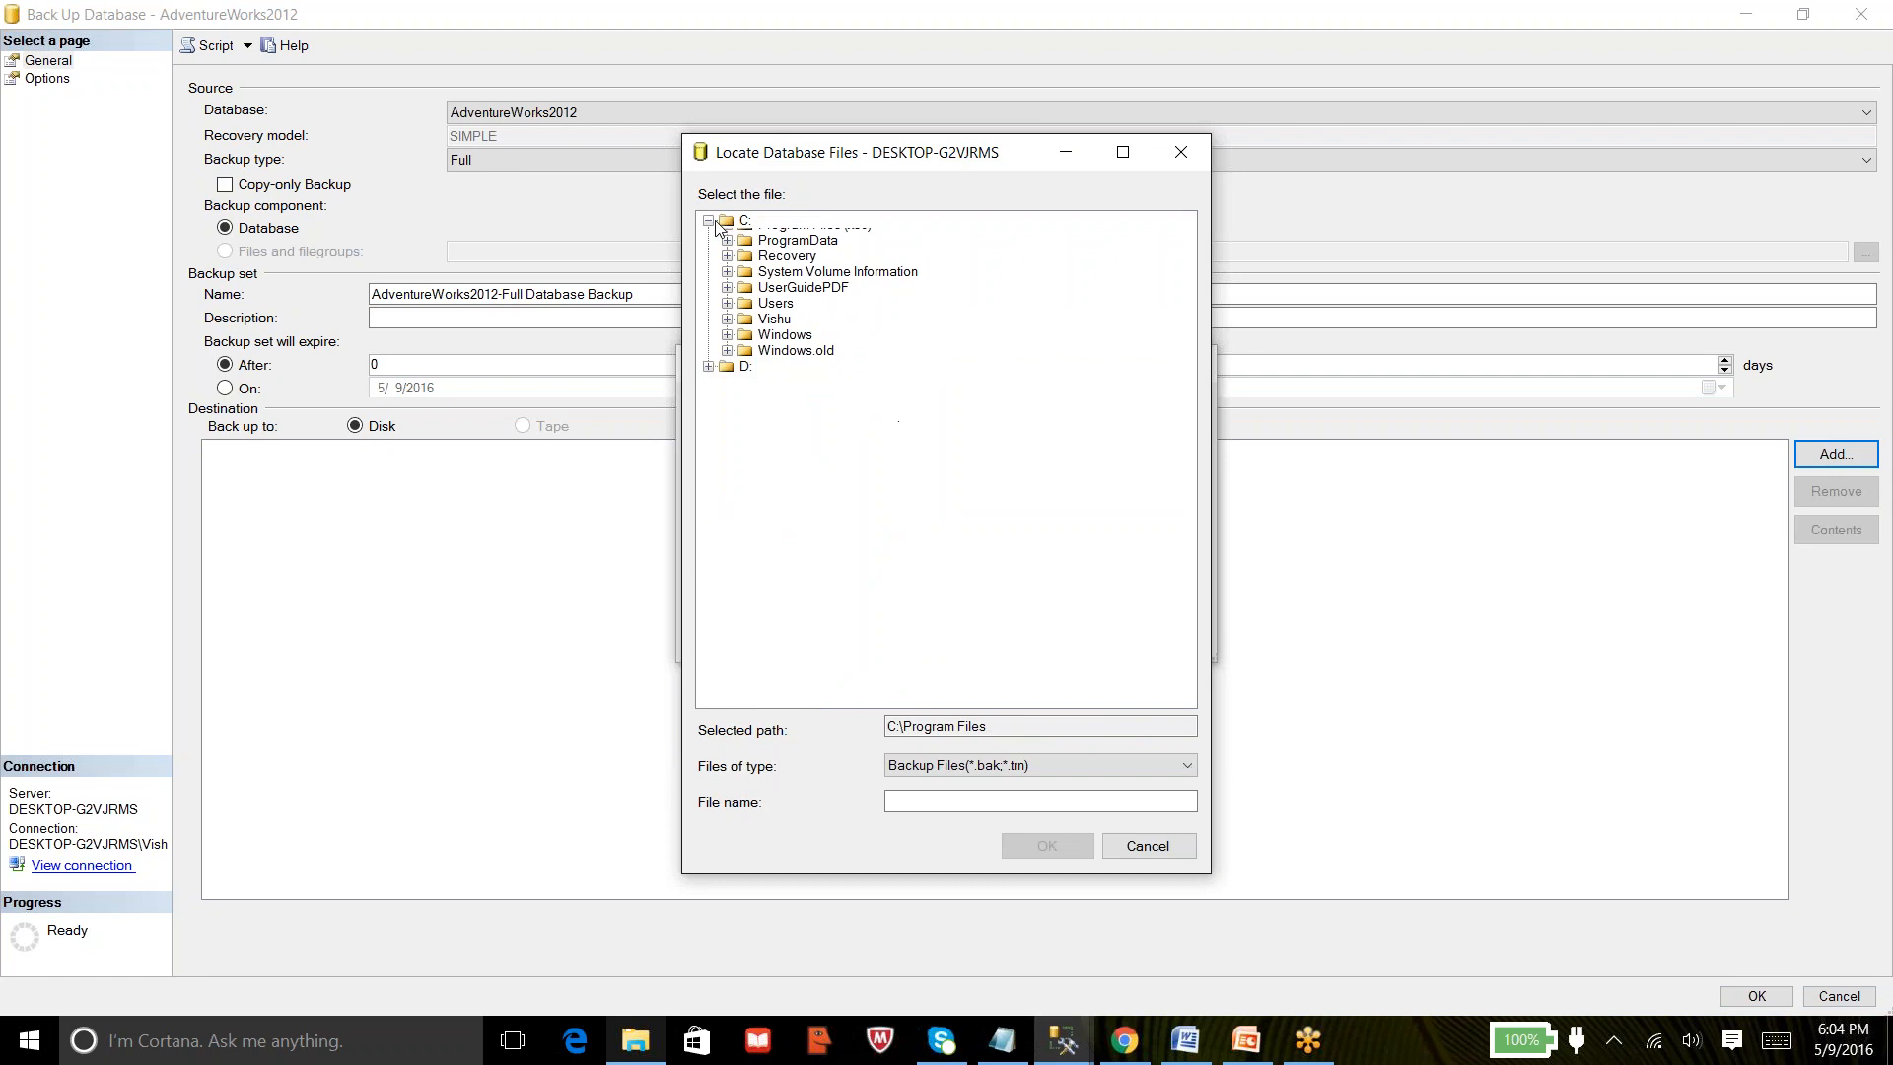
click(708, 220)
click(708, 236)
click(726, 283)
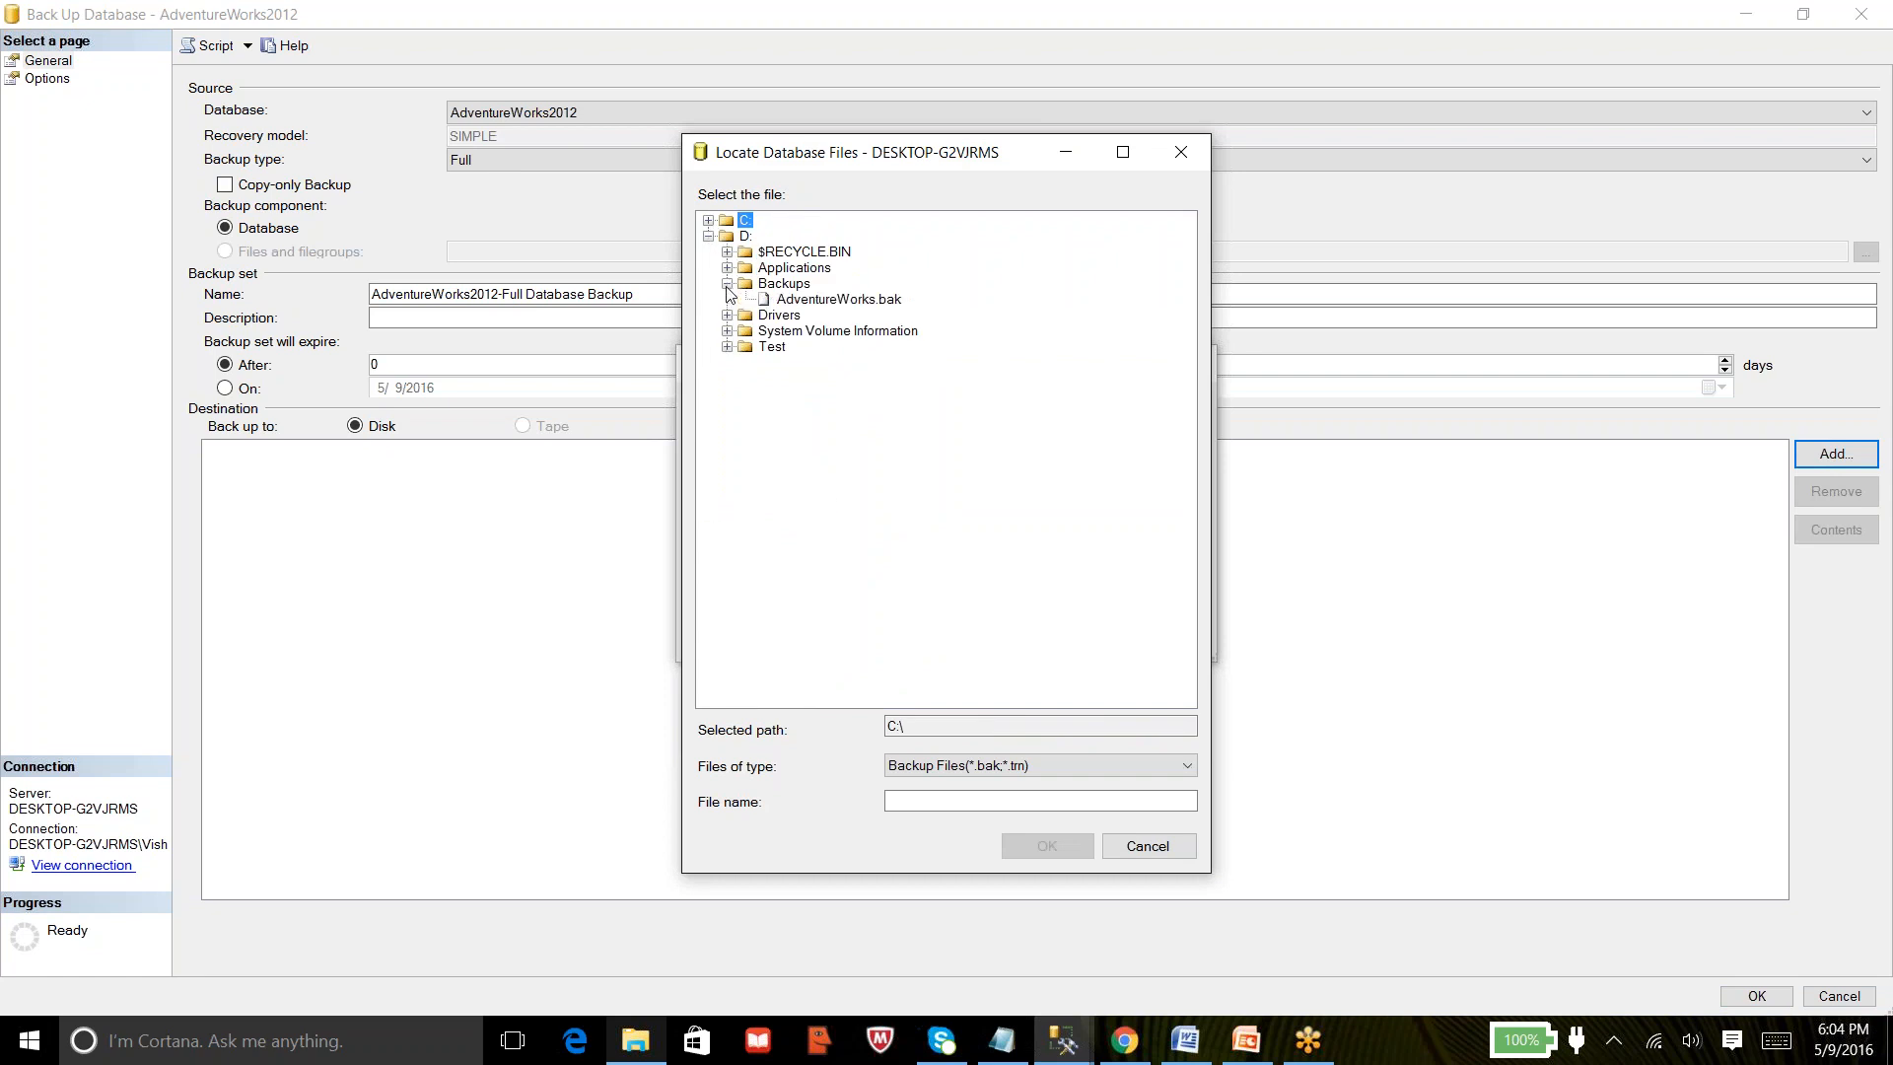
click(788, 284)
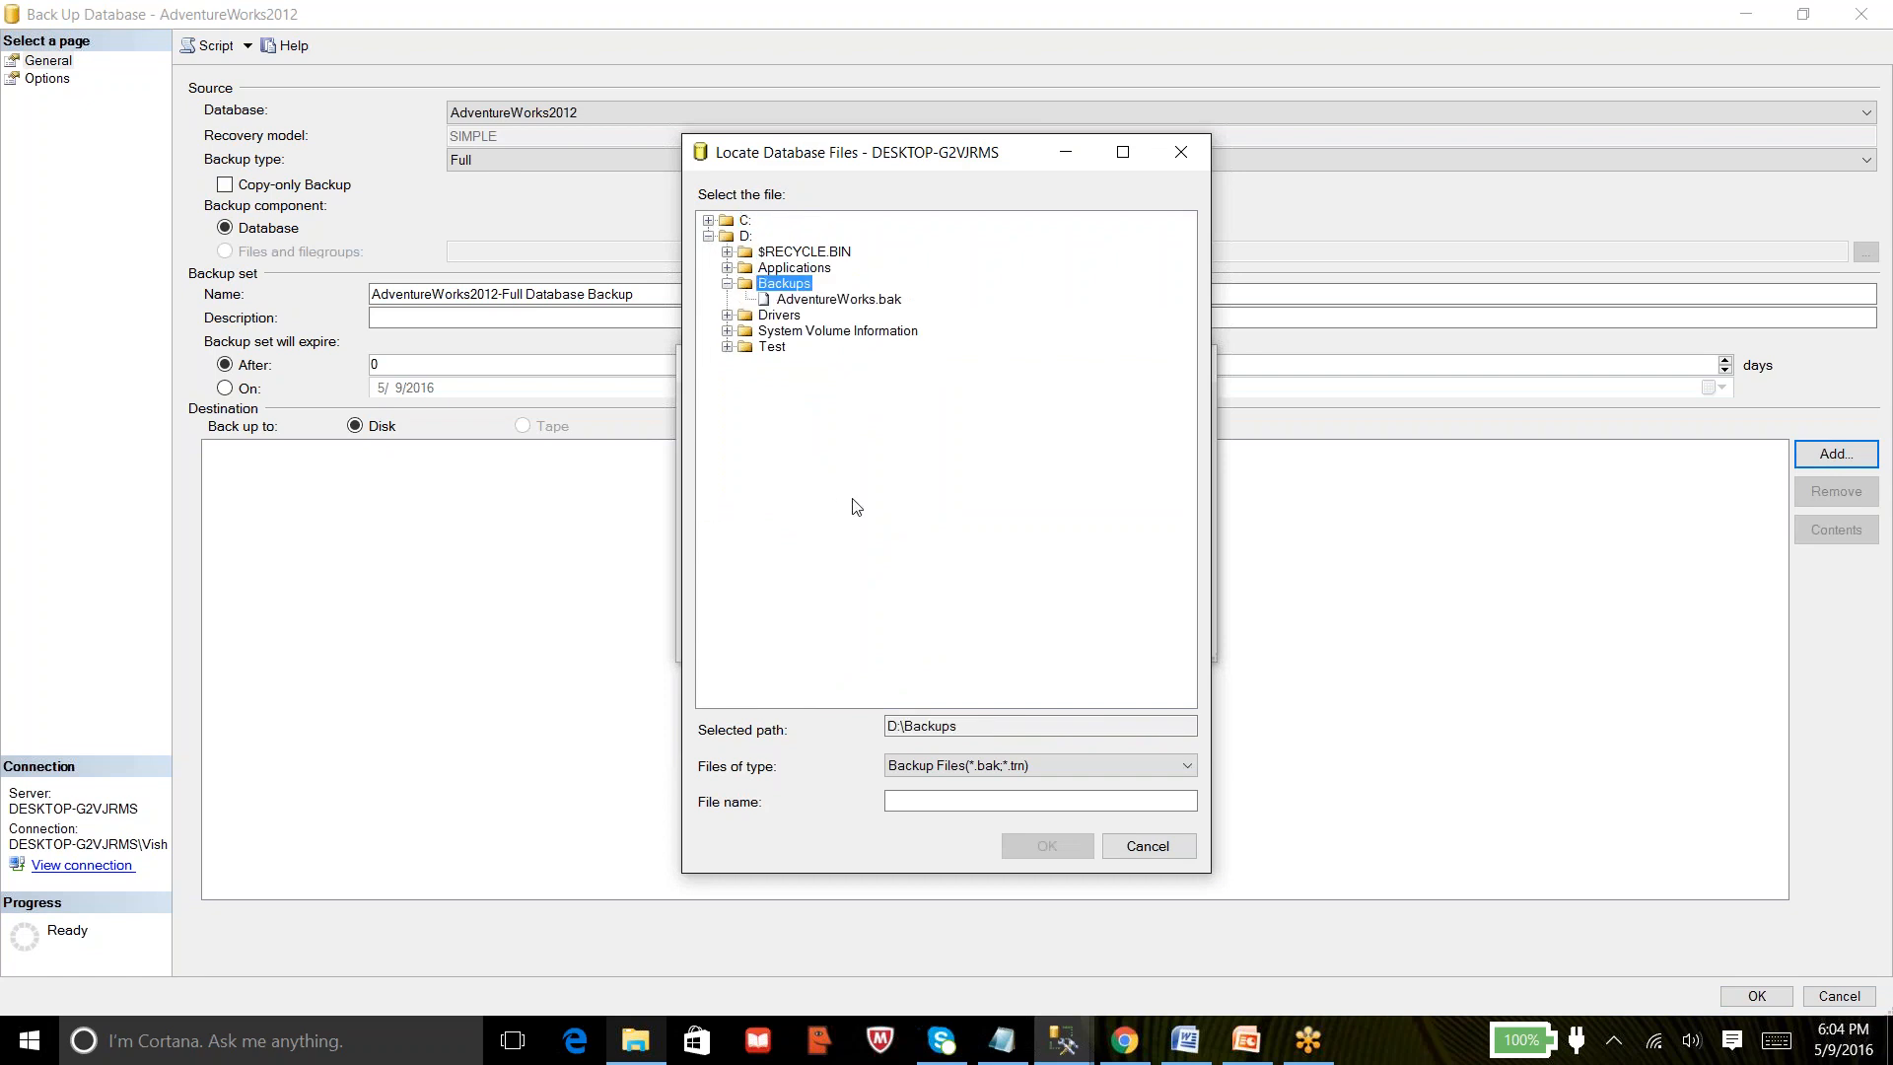
click(953, 804)
text(Adven)
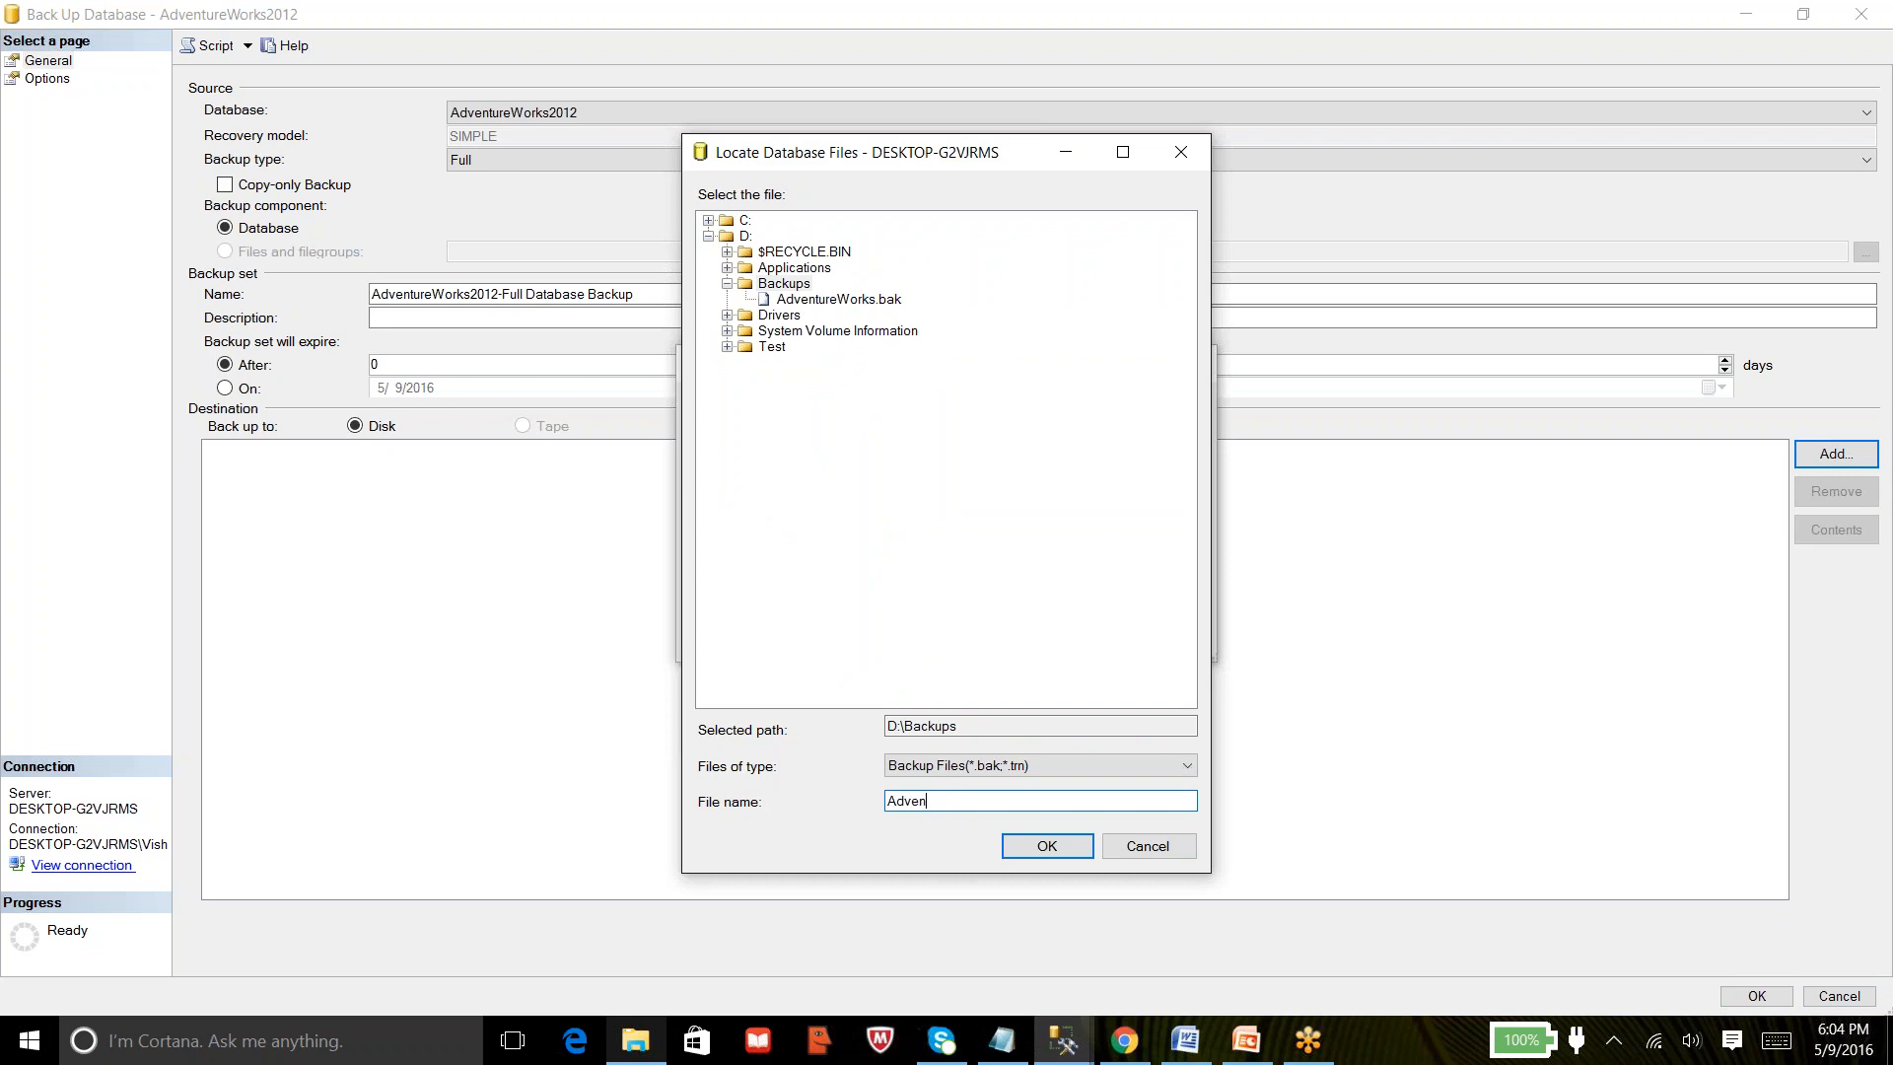
text(tureWorks1.bak)
click(1051, 848)
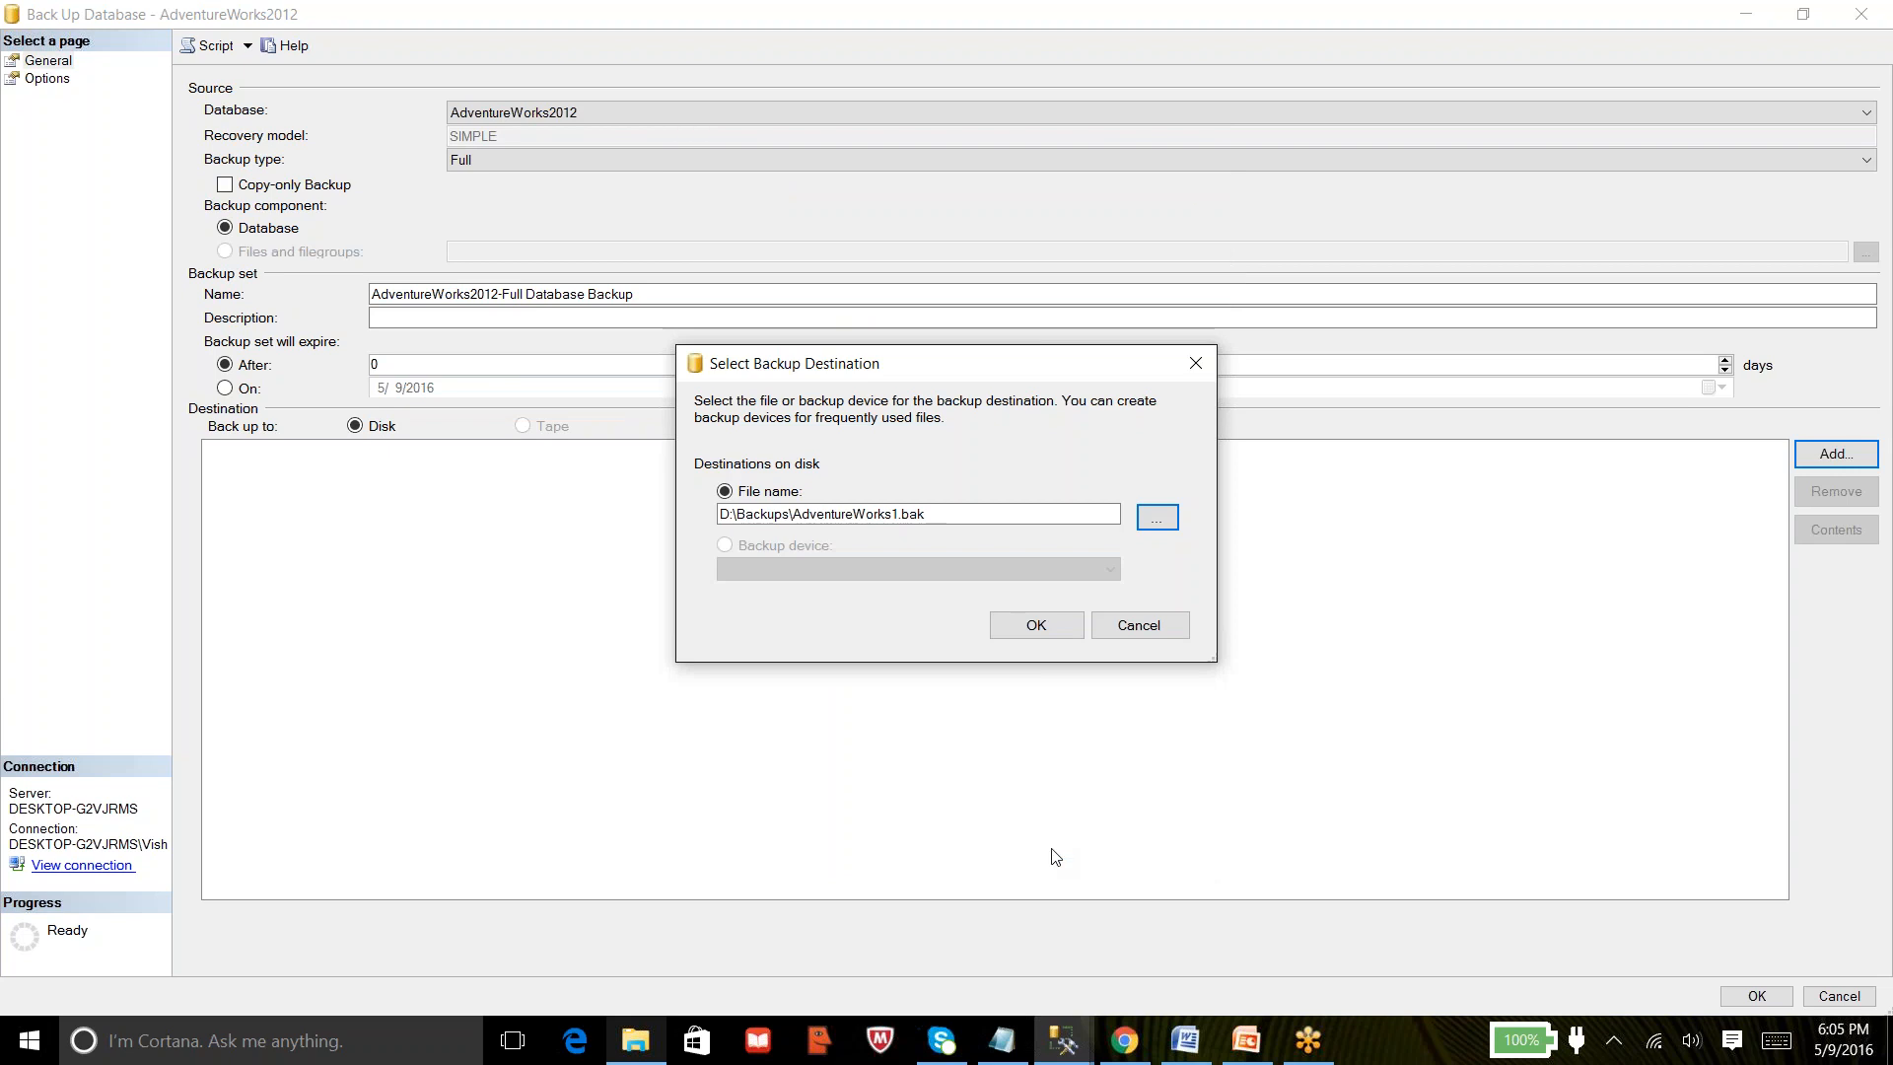
click(1015, 623)
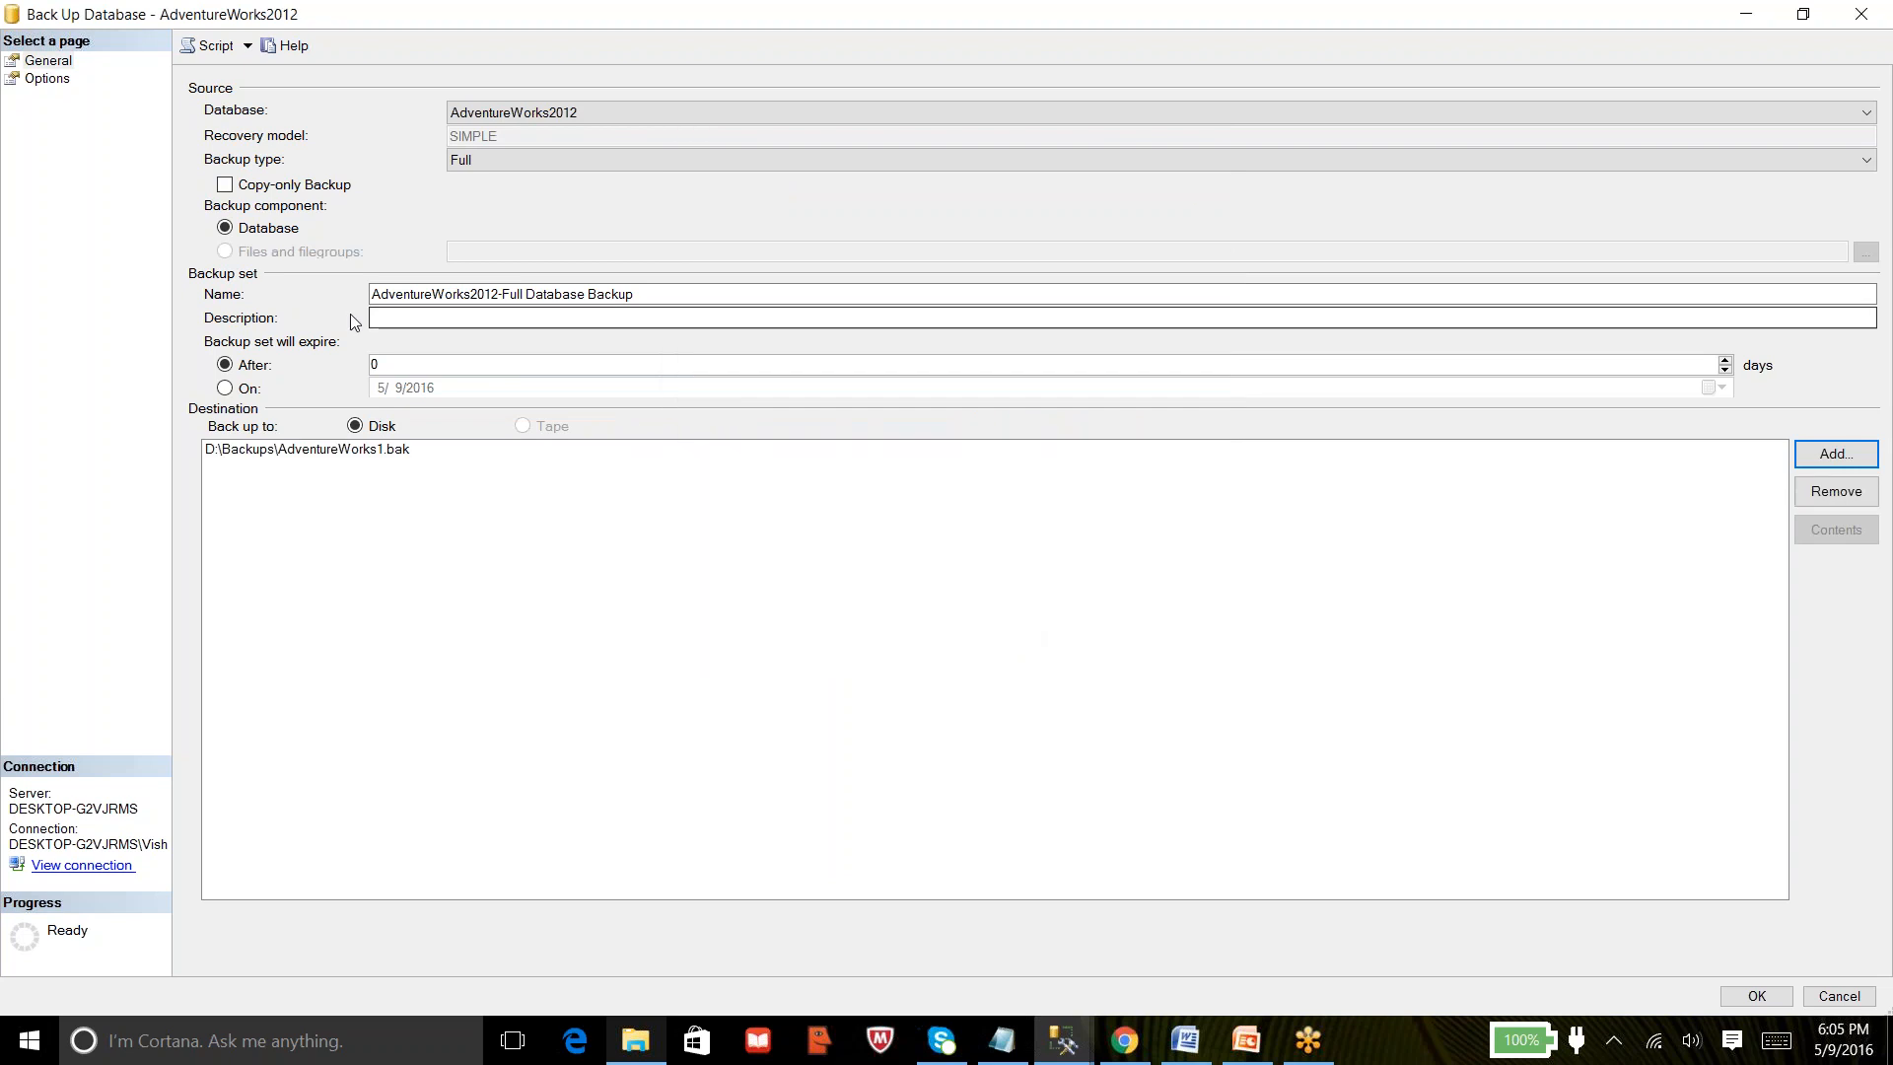
Set the backup compression to Compress backup and run the full AdventureWorks2012 backup.
click(46, 78)
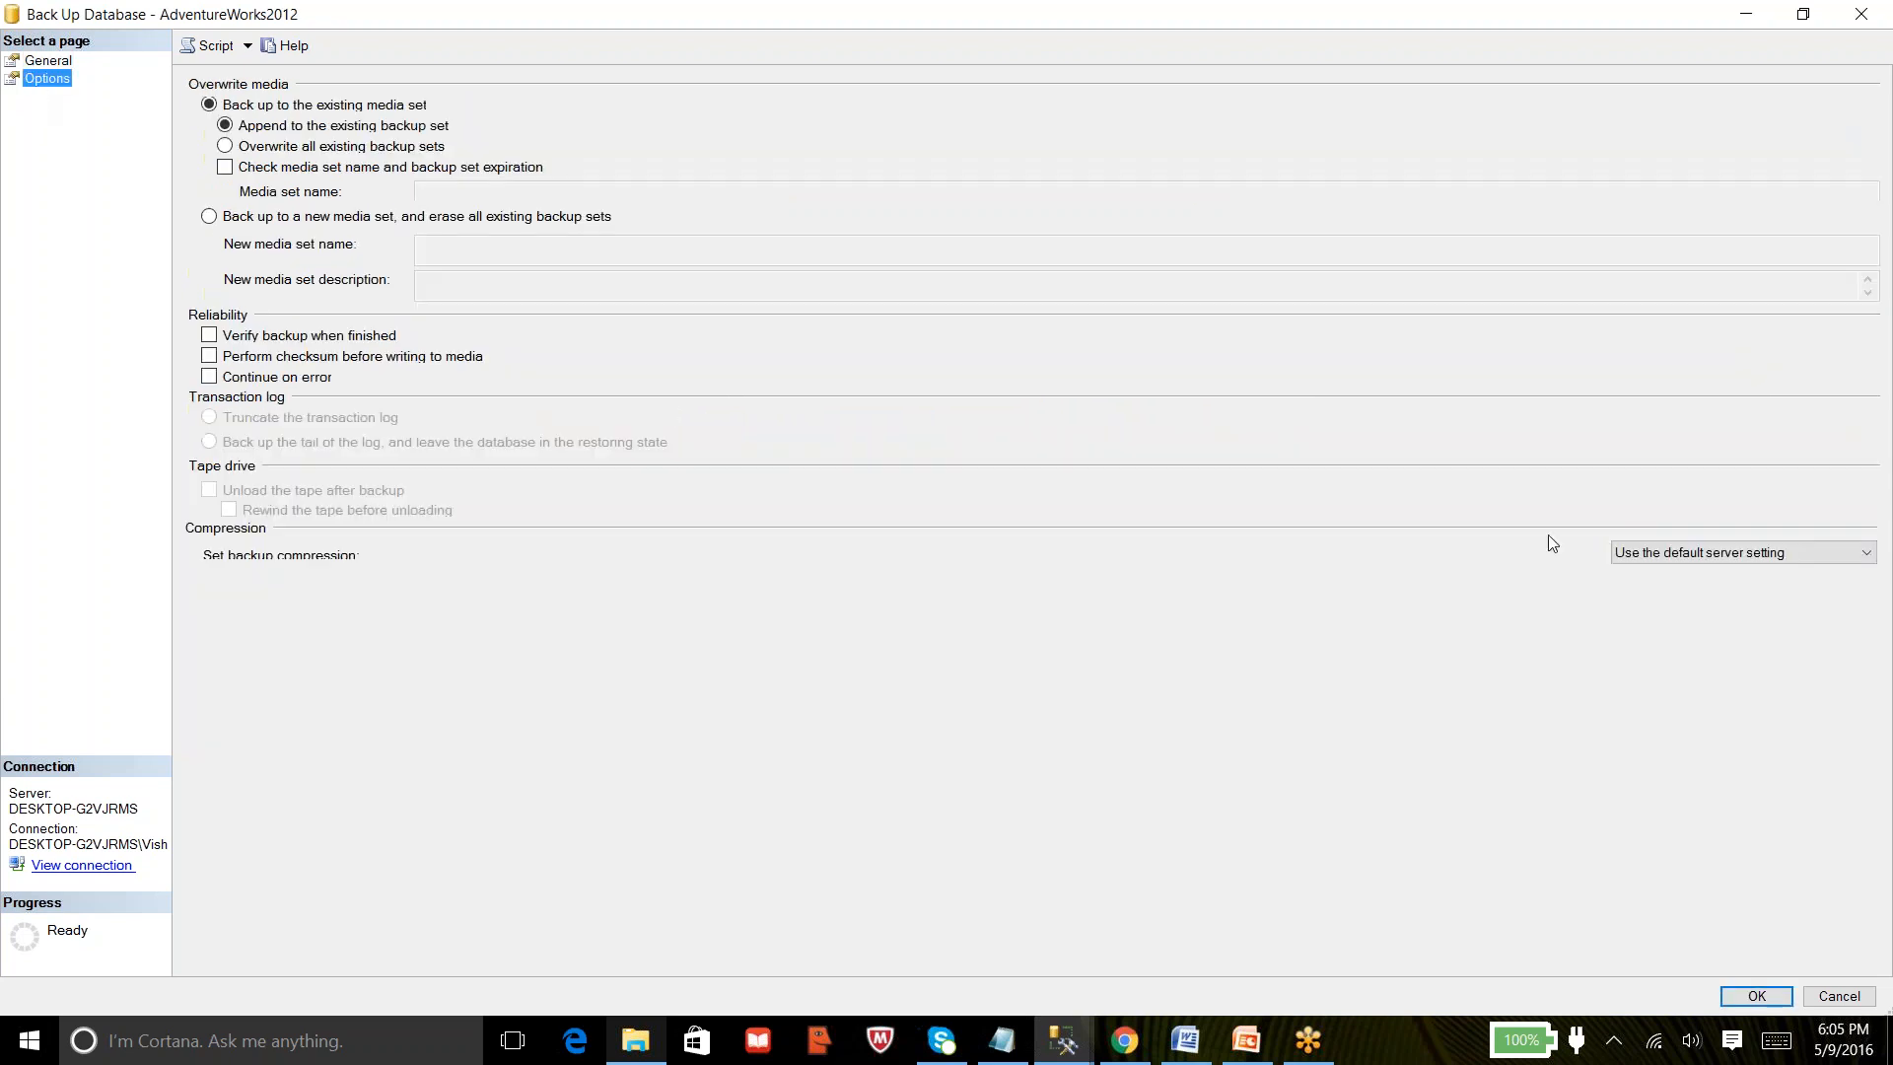
click(1640, 555)
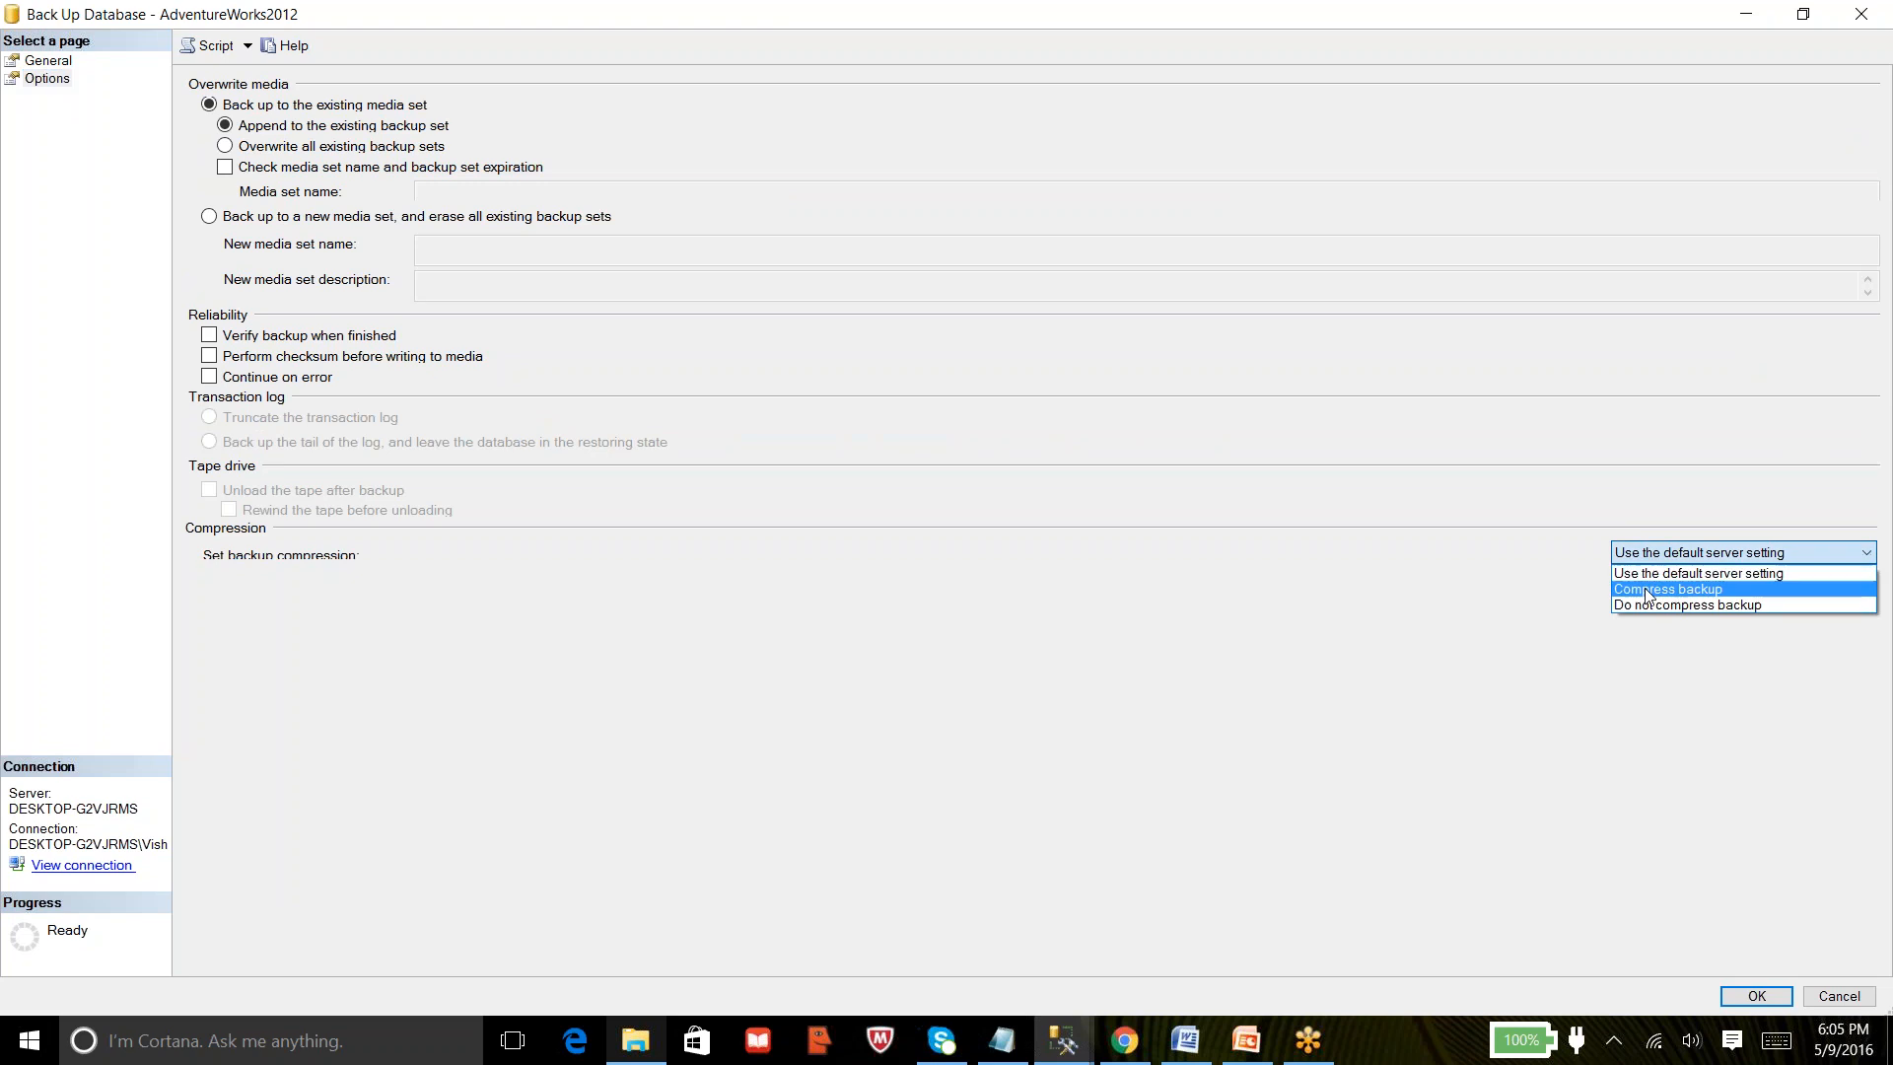
click(1645, 591)
click(1756, 996)
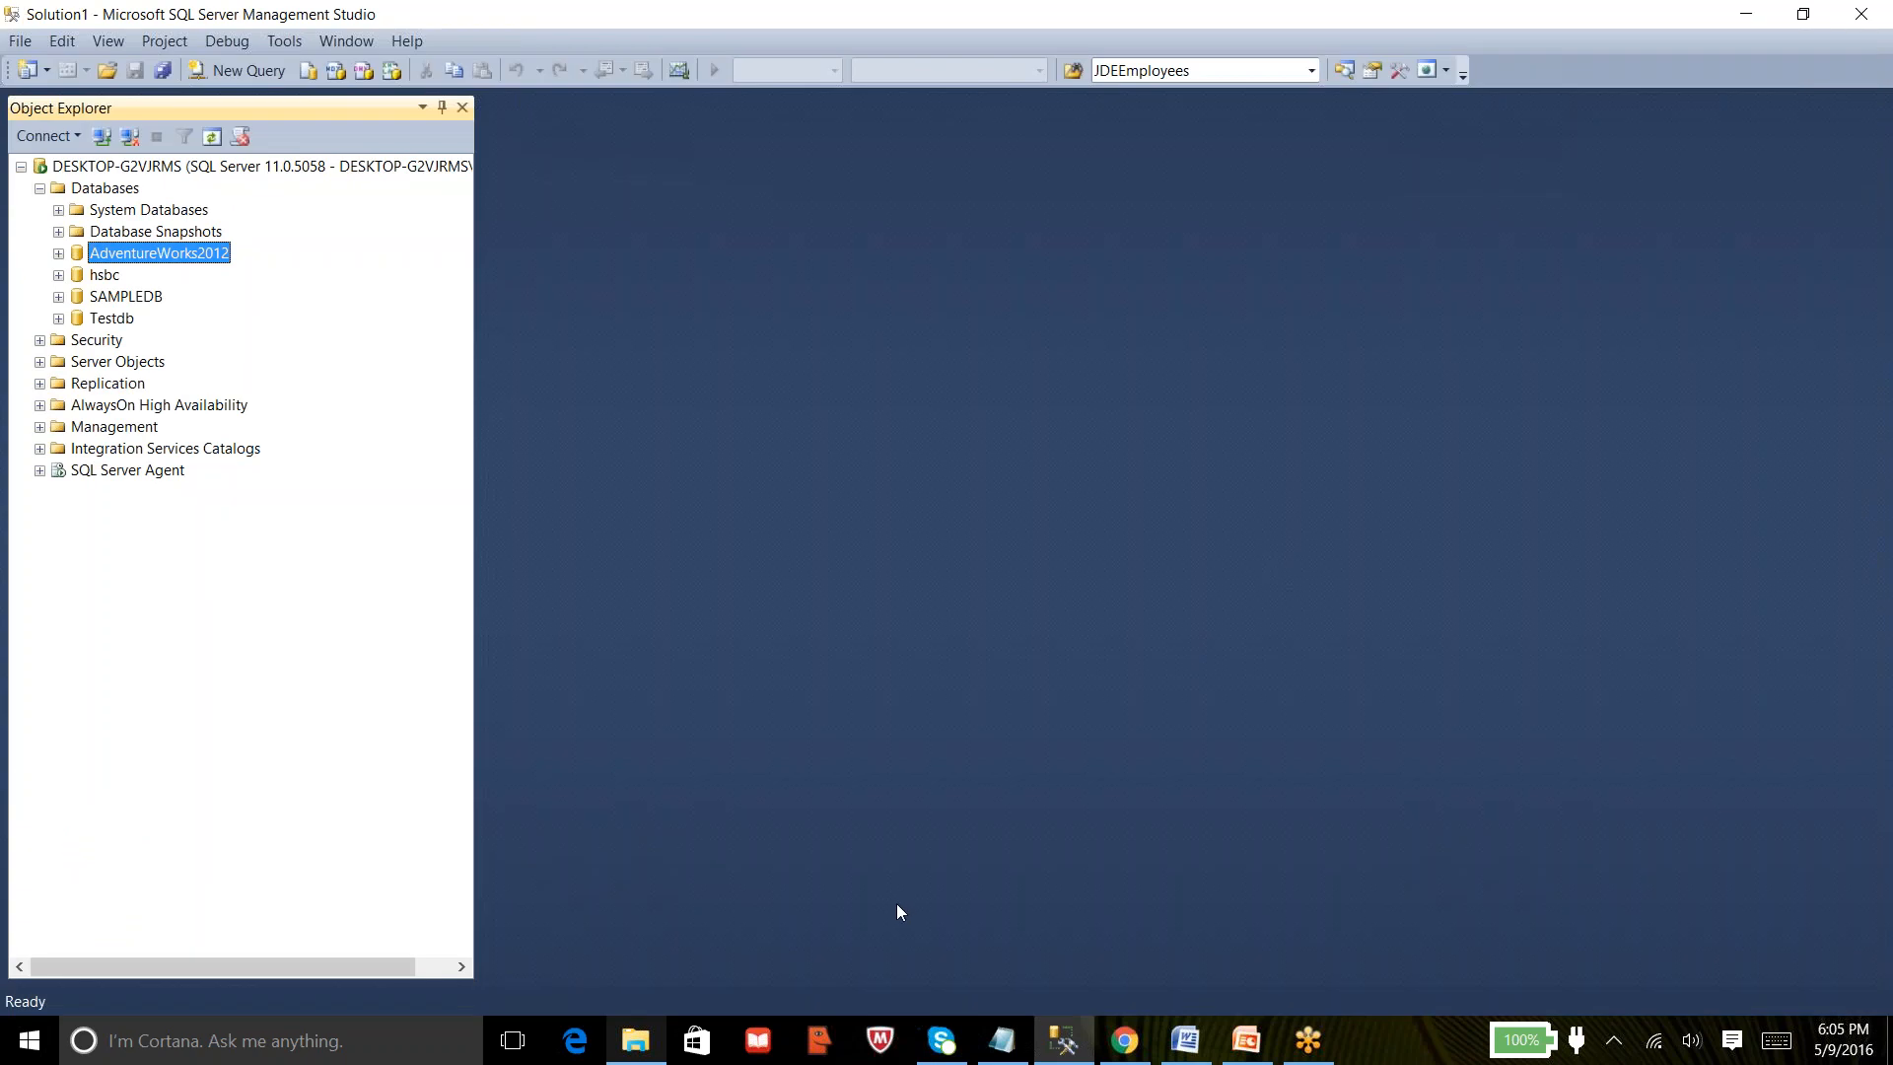
Switch to File Explorer and compare the sizes of AdventureWorks1.bak and AdventureWorks.bak, then minimize the folder window.
click(636, 1044)
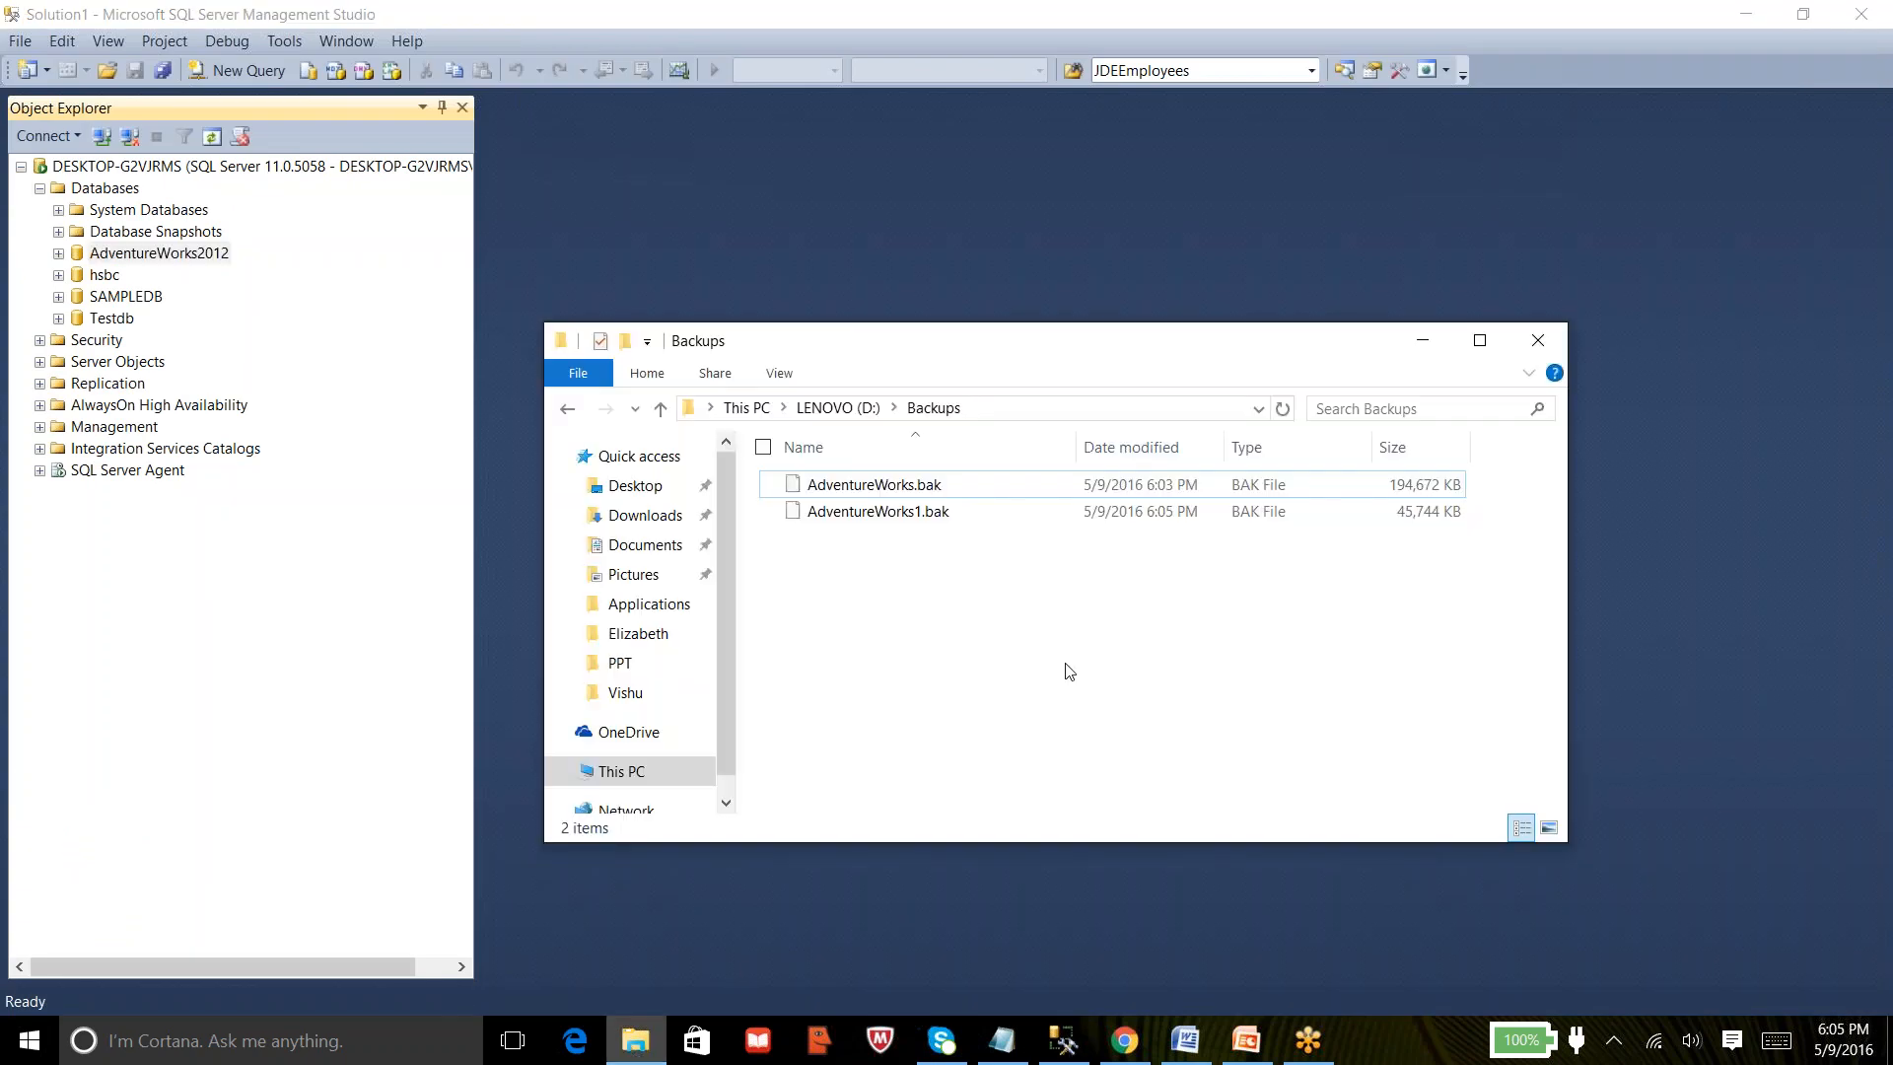
click(934, 521)
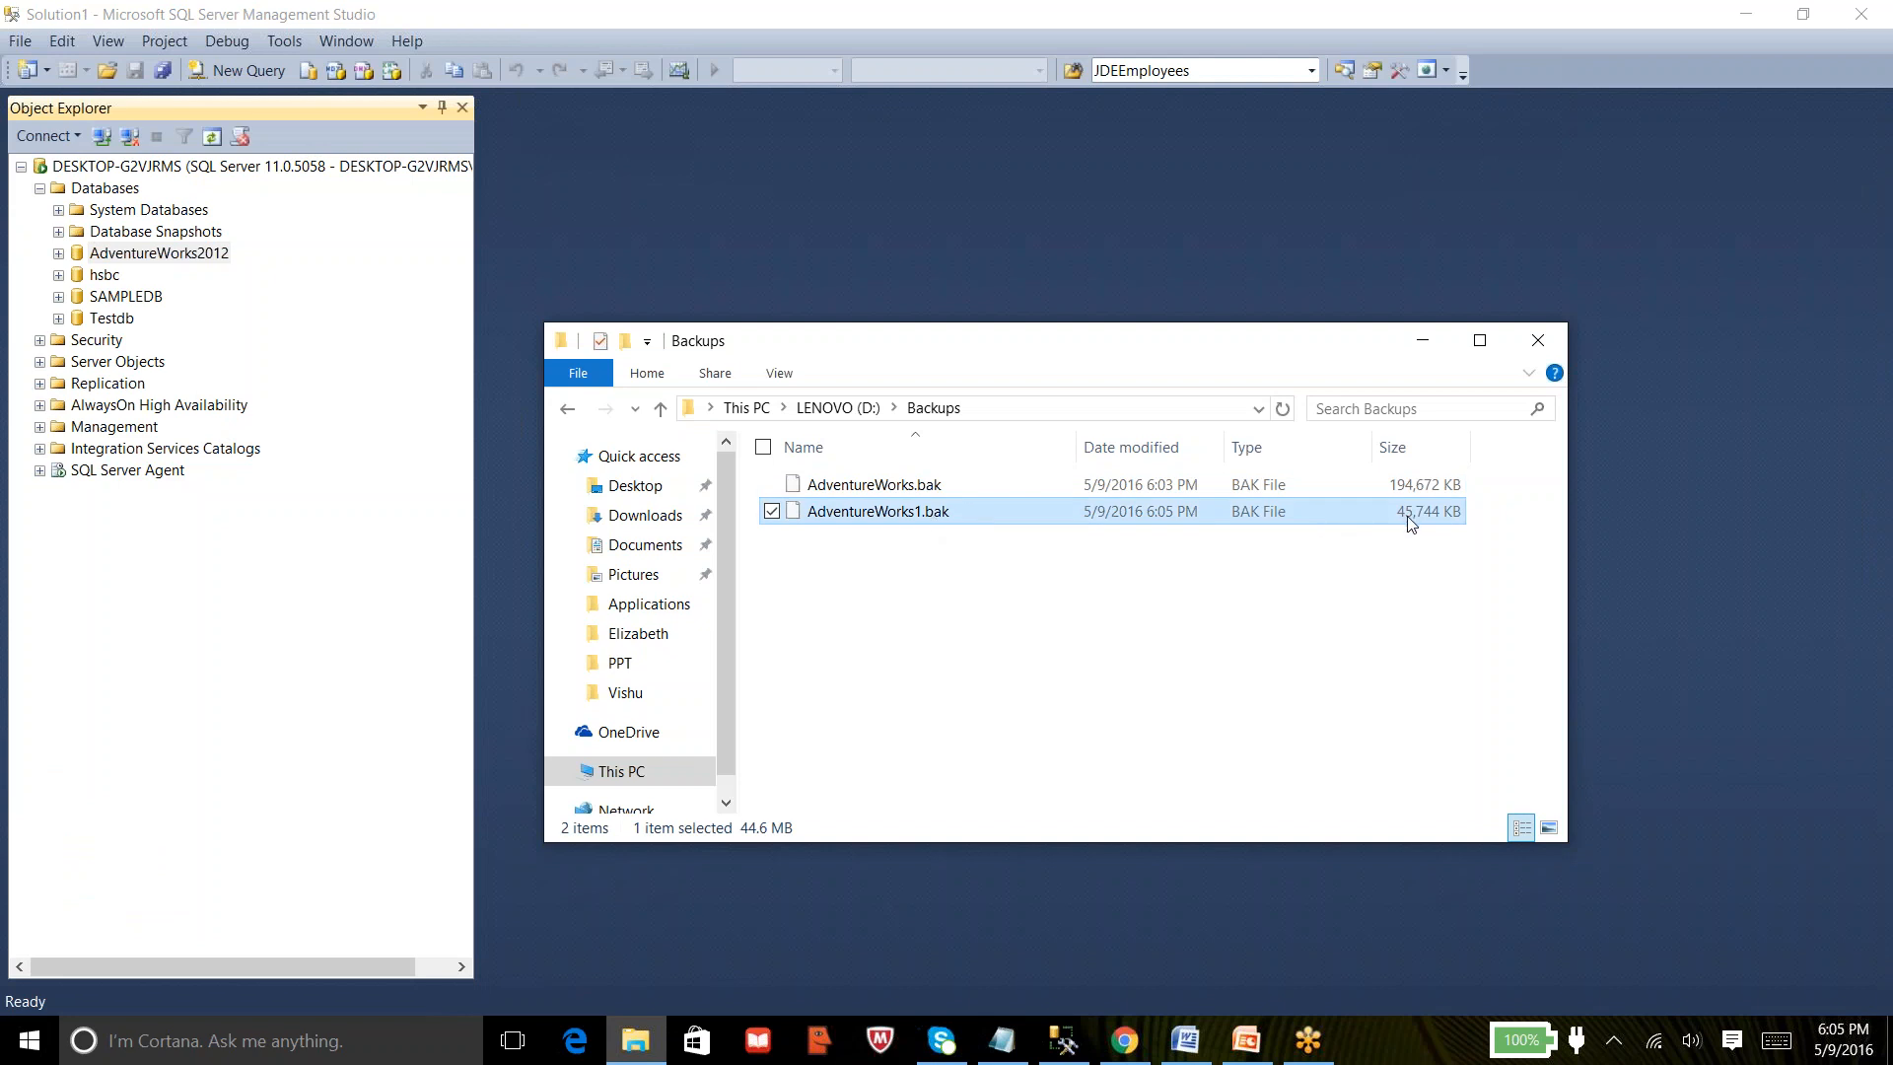
click(927, 490)
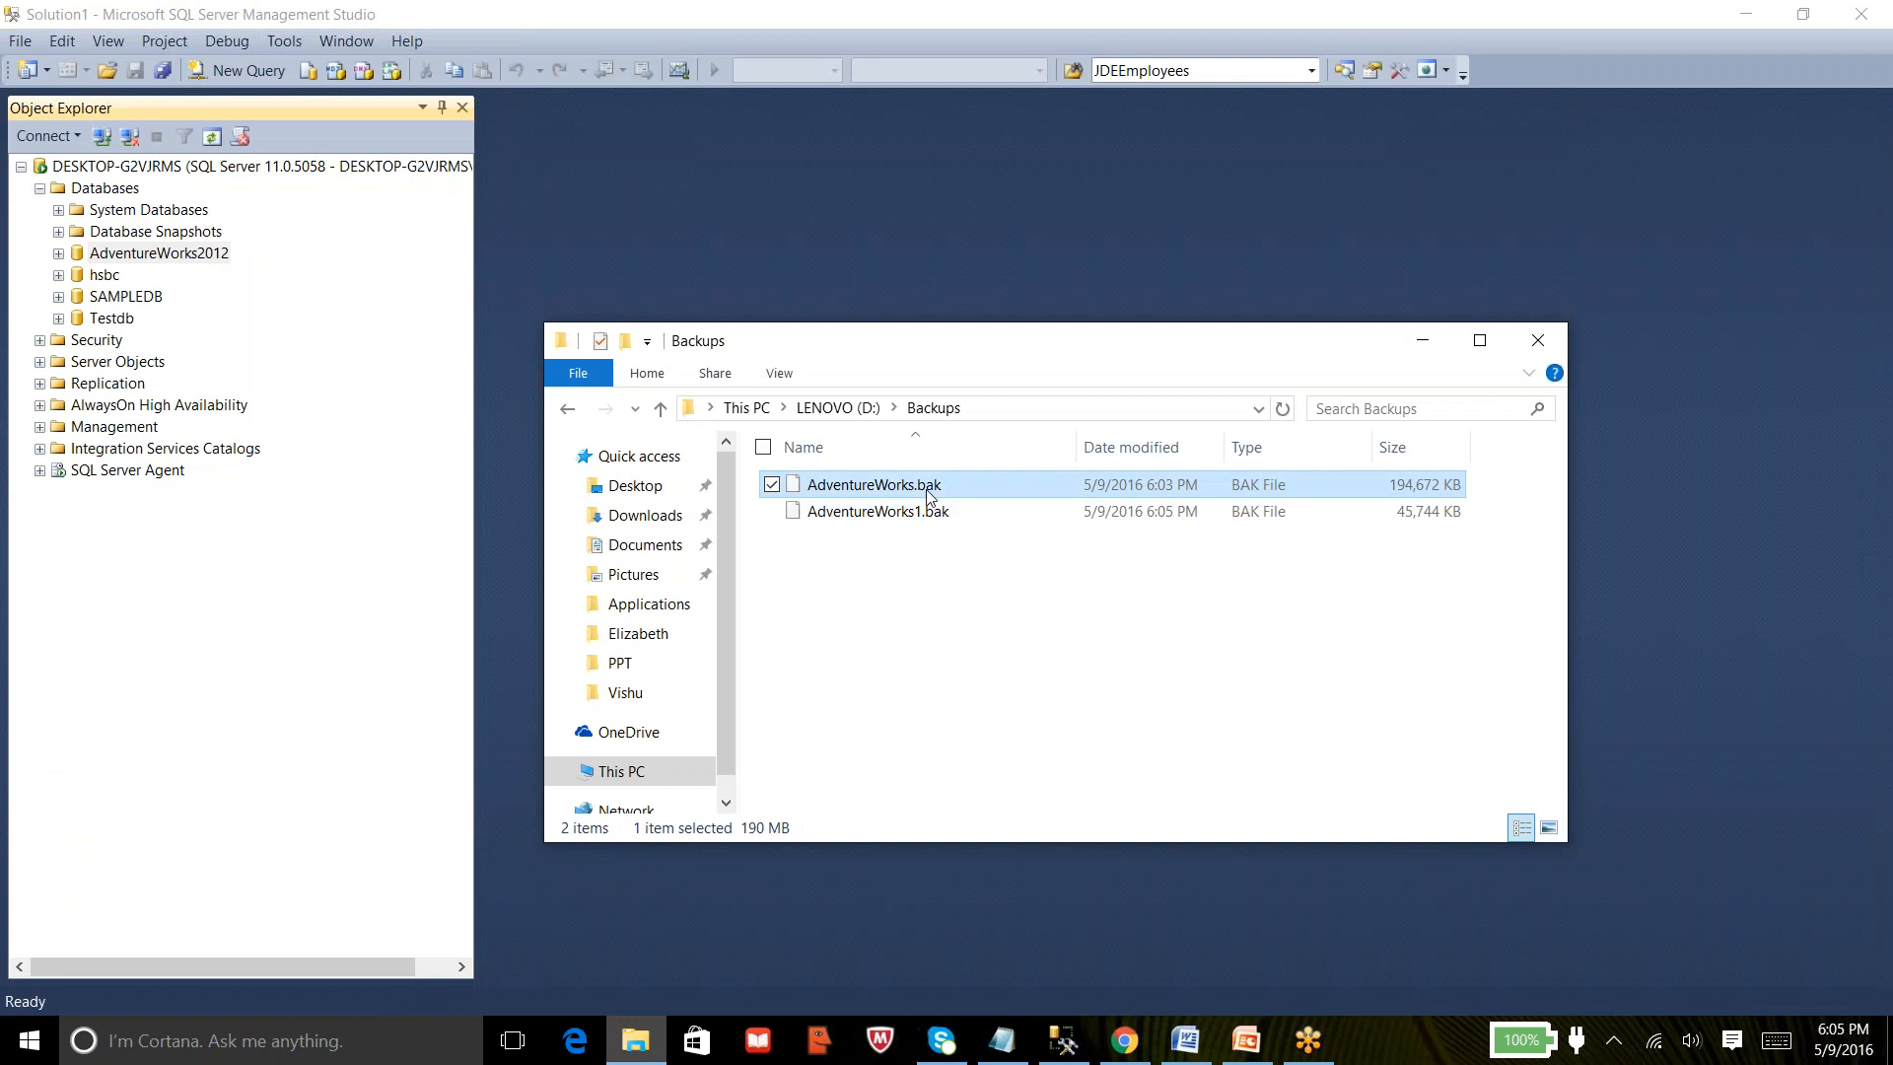
click(1423, 338)
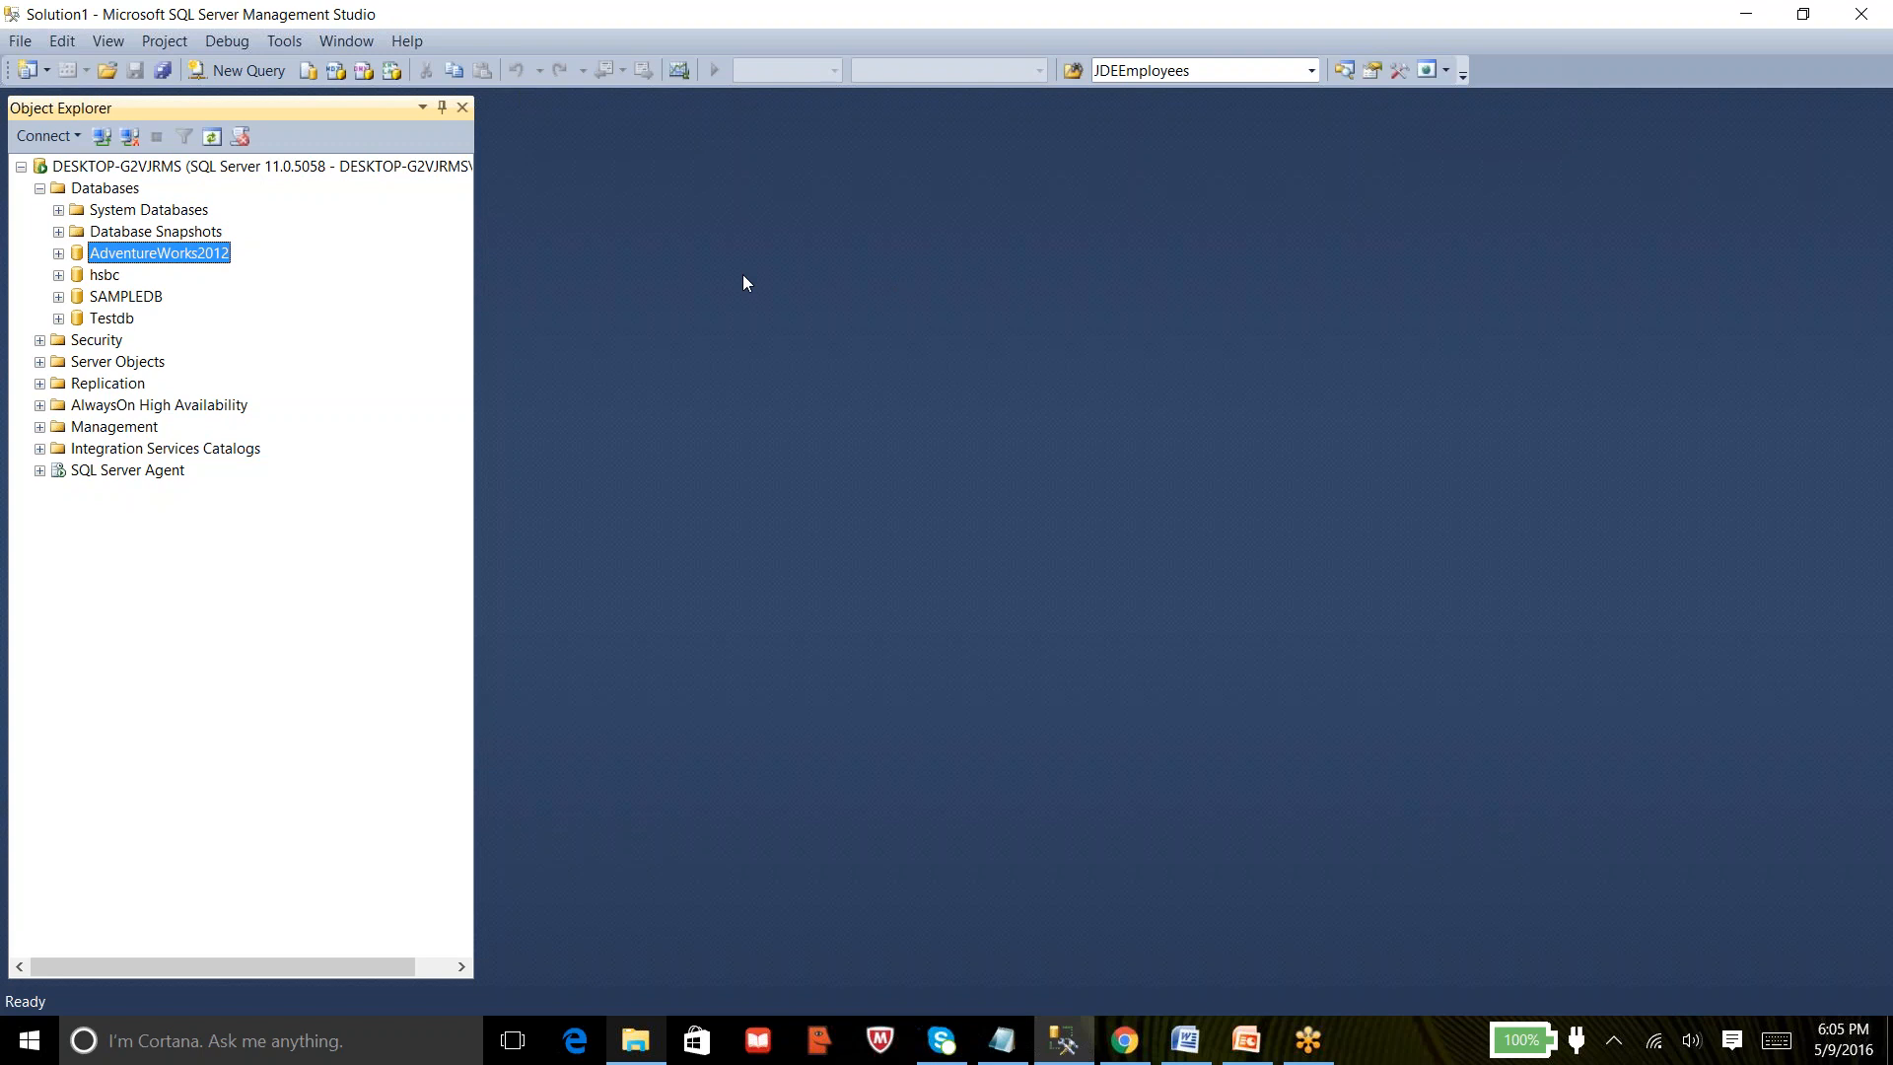
Script a full AdventureWorks2012 backup to a new query window, and cancel the backup dialog without running it.
right_click(184, 256)
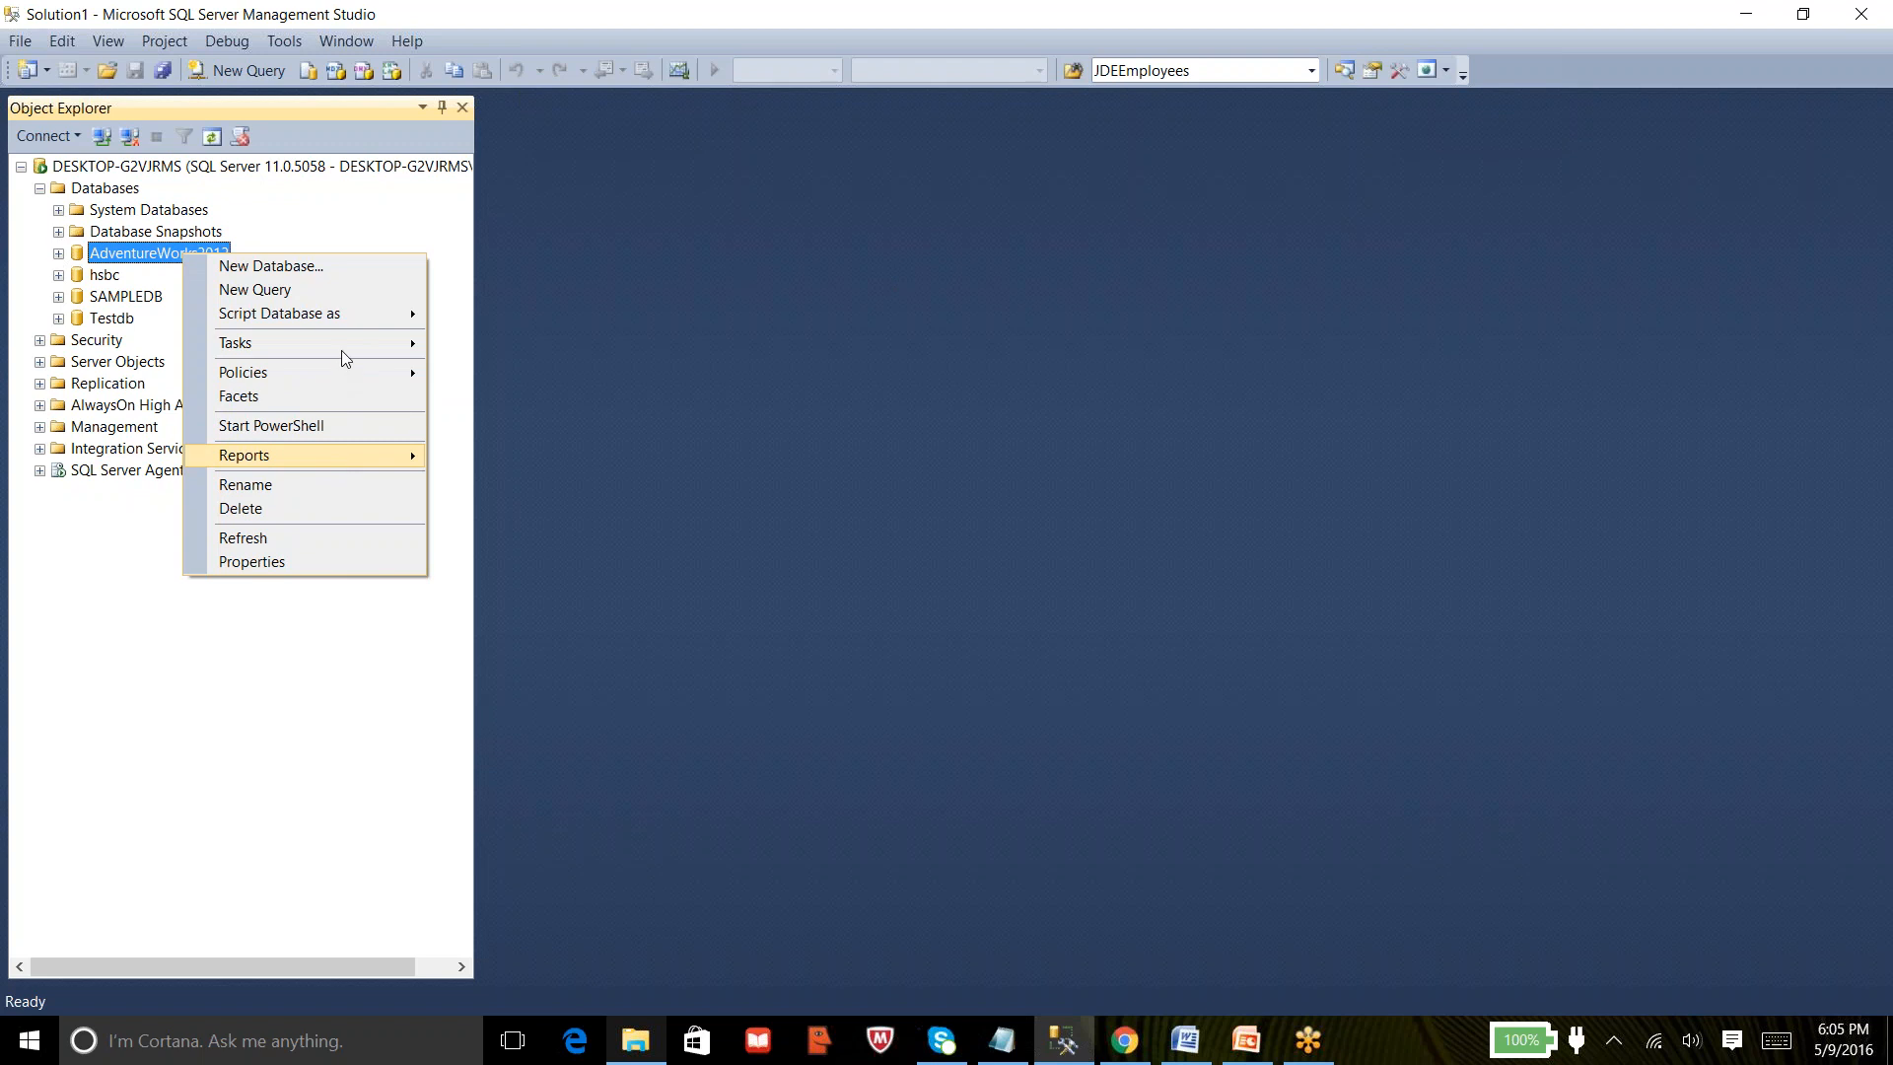
mouse_move(343, 342)
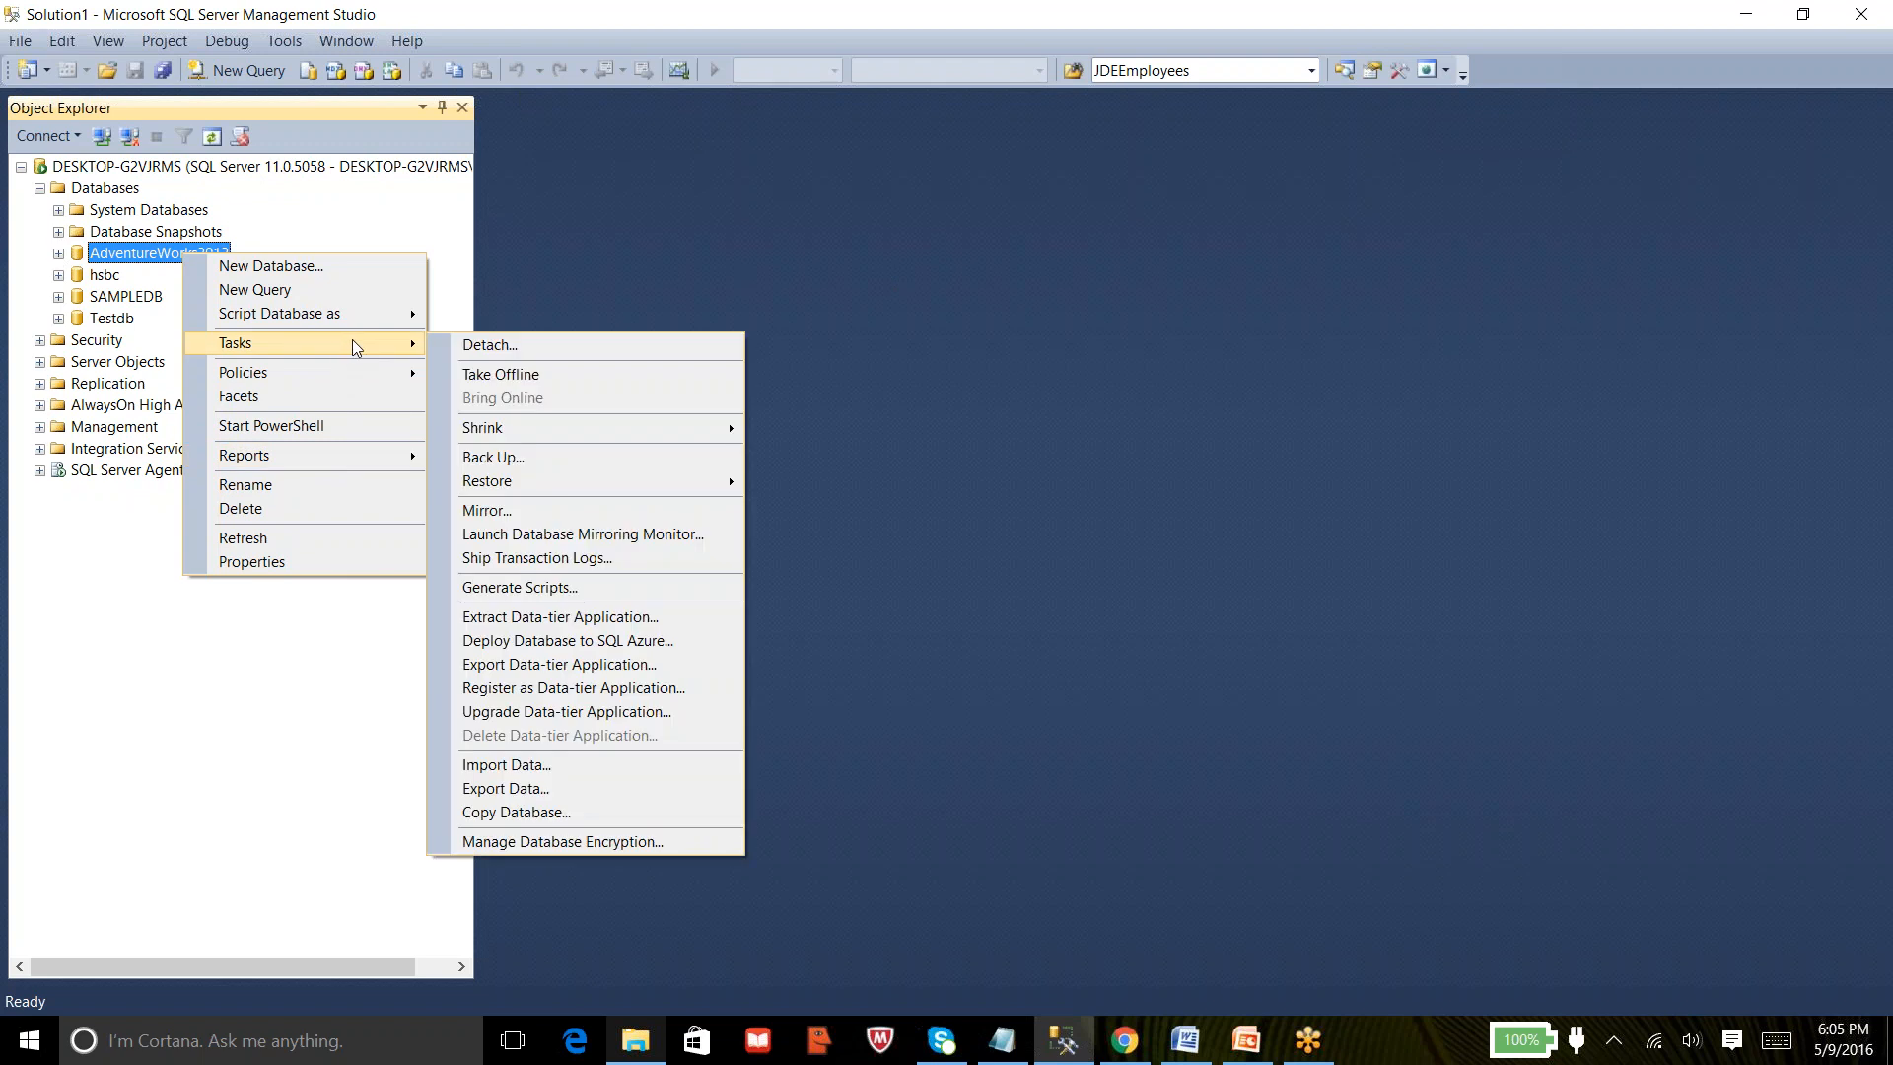
click(493, 457)
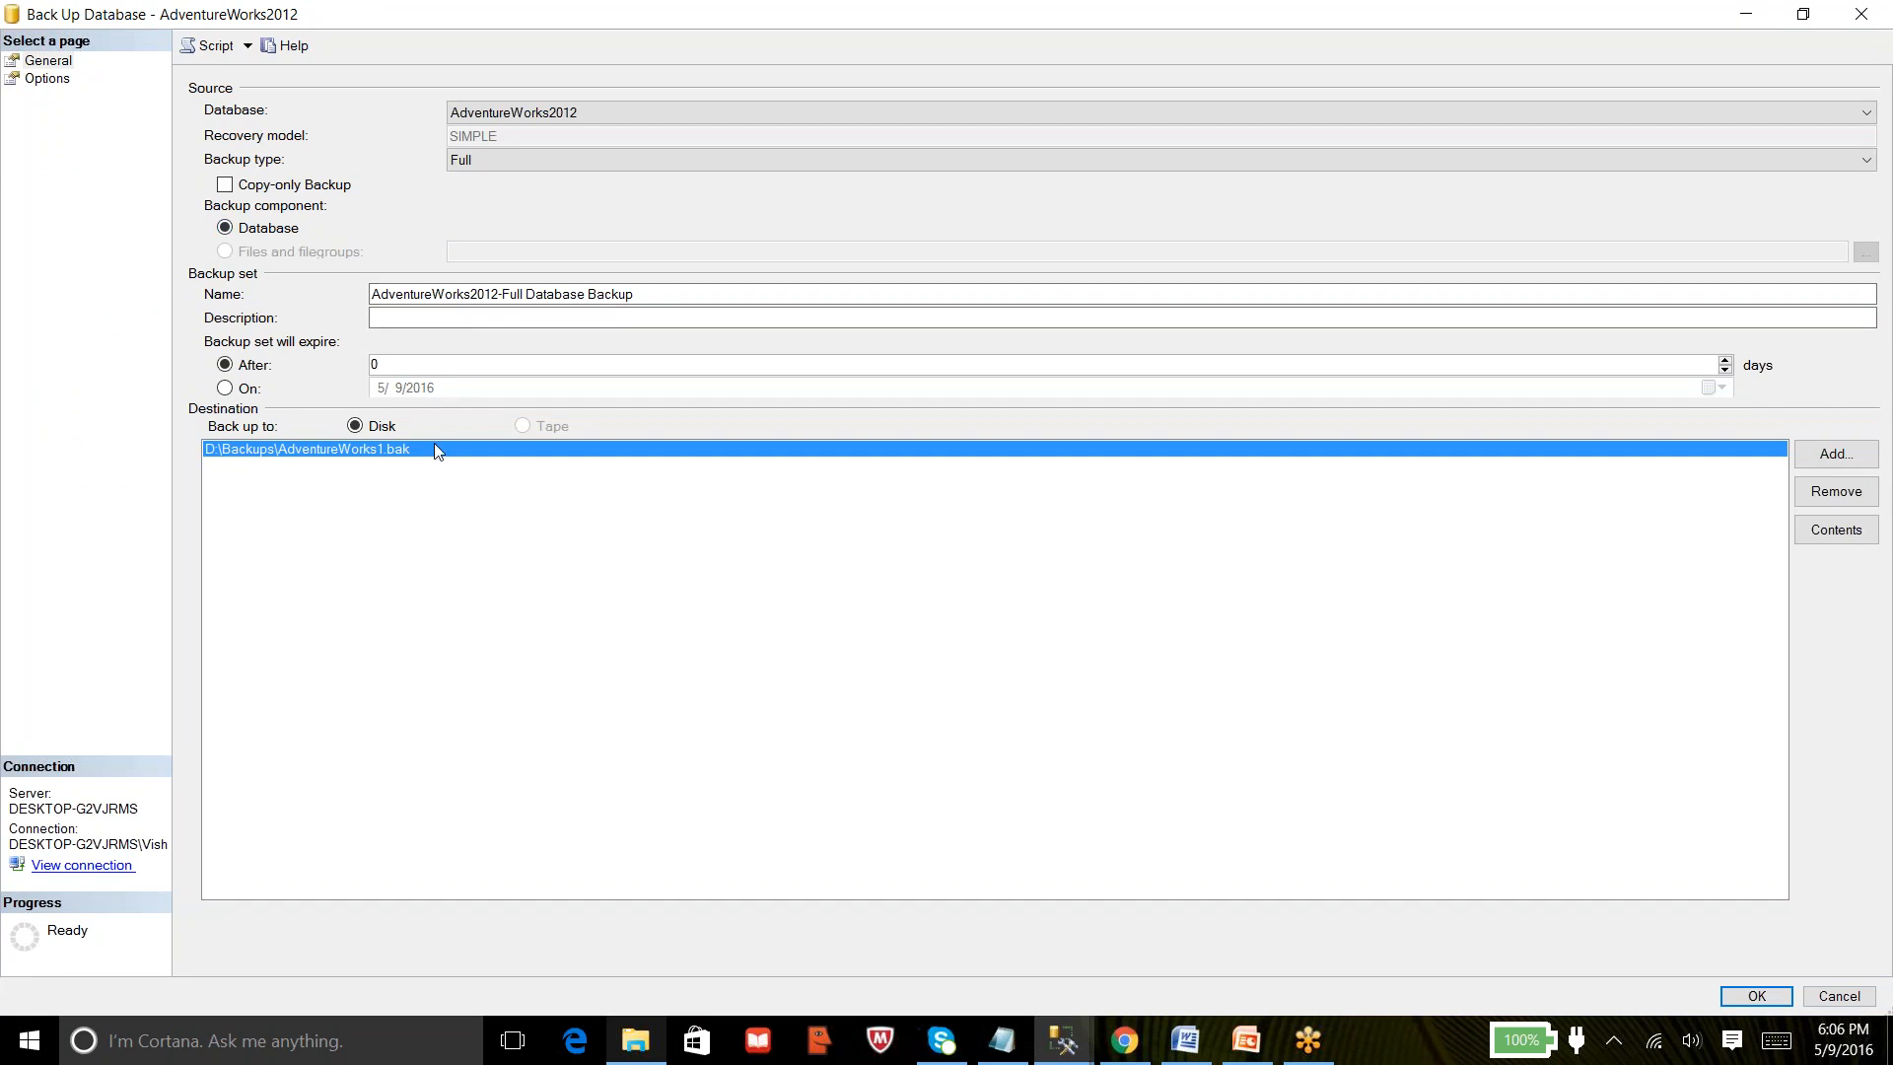
click(250, 45)
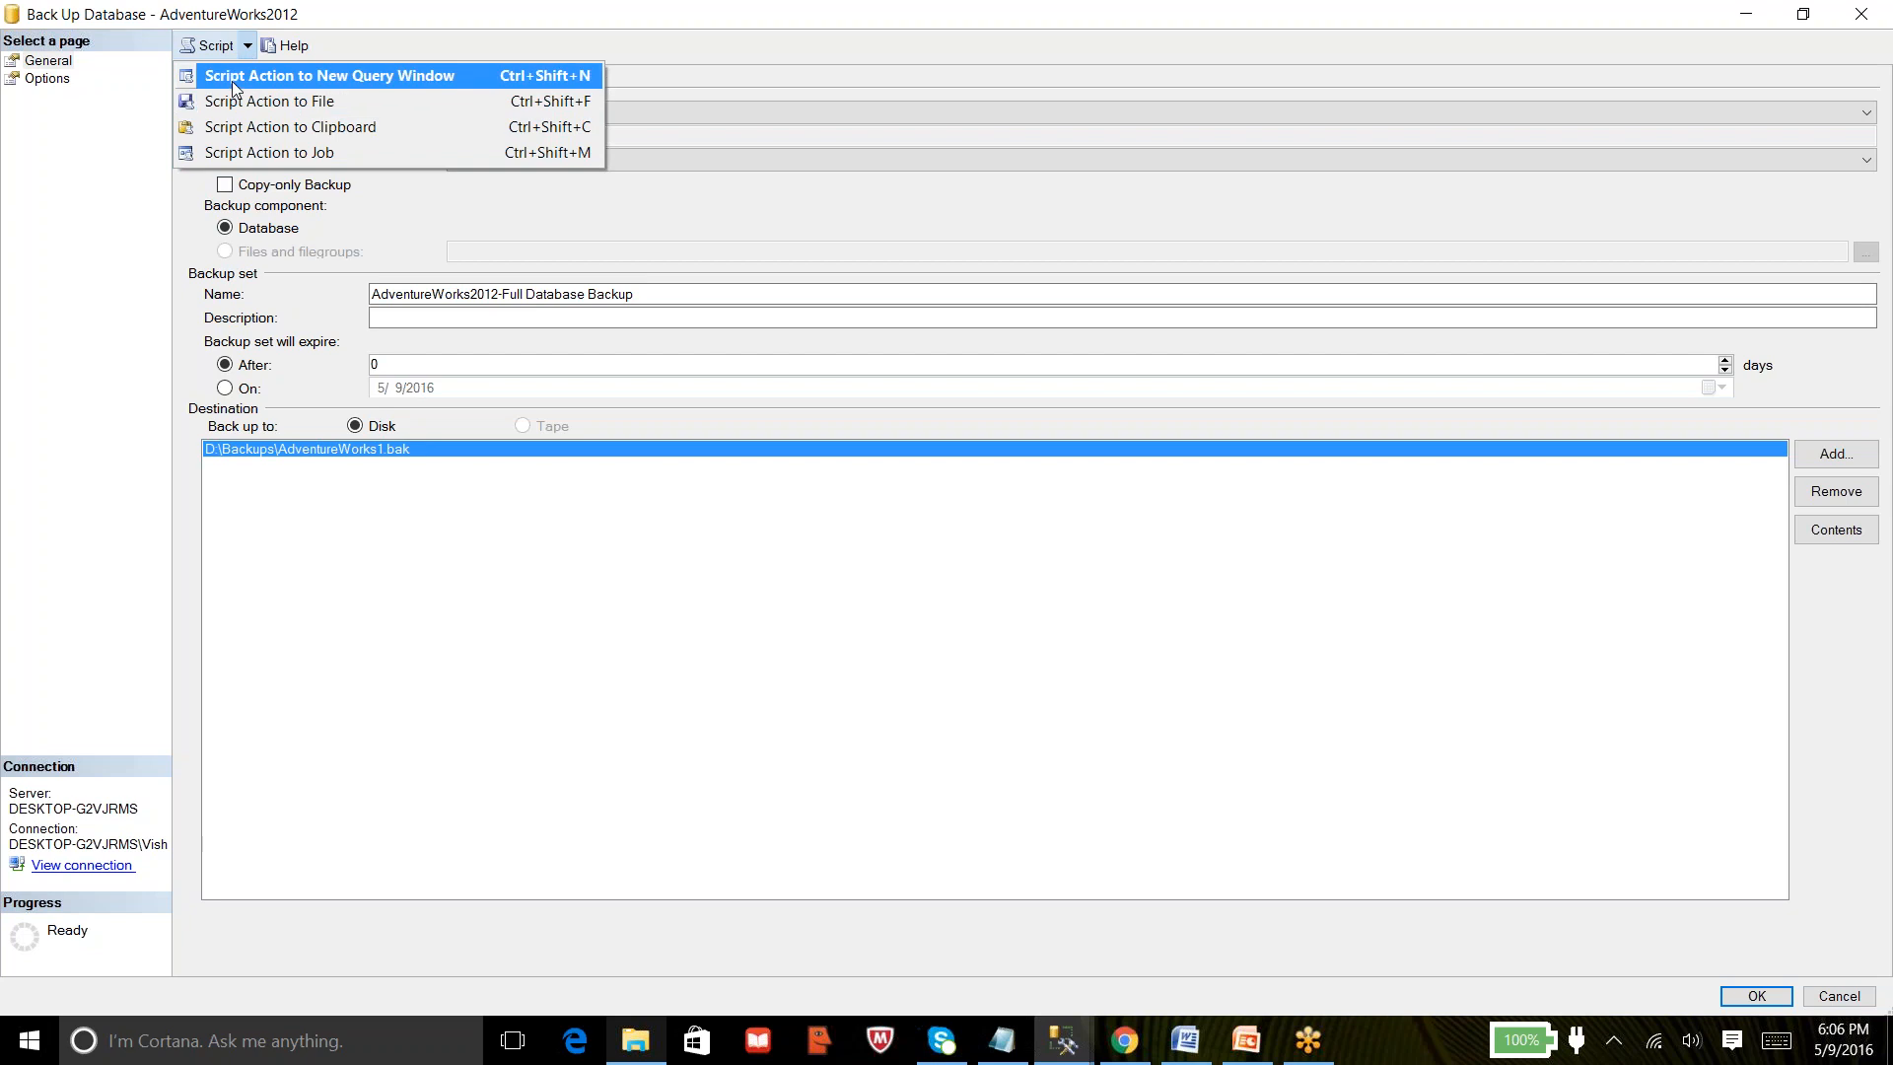
click(232, 83)
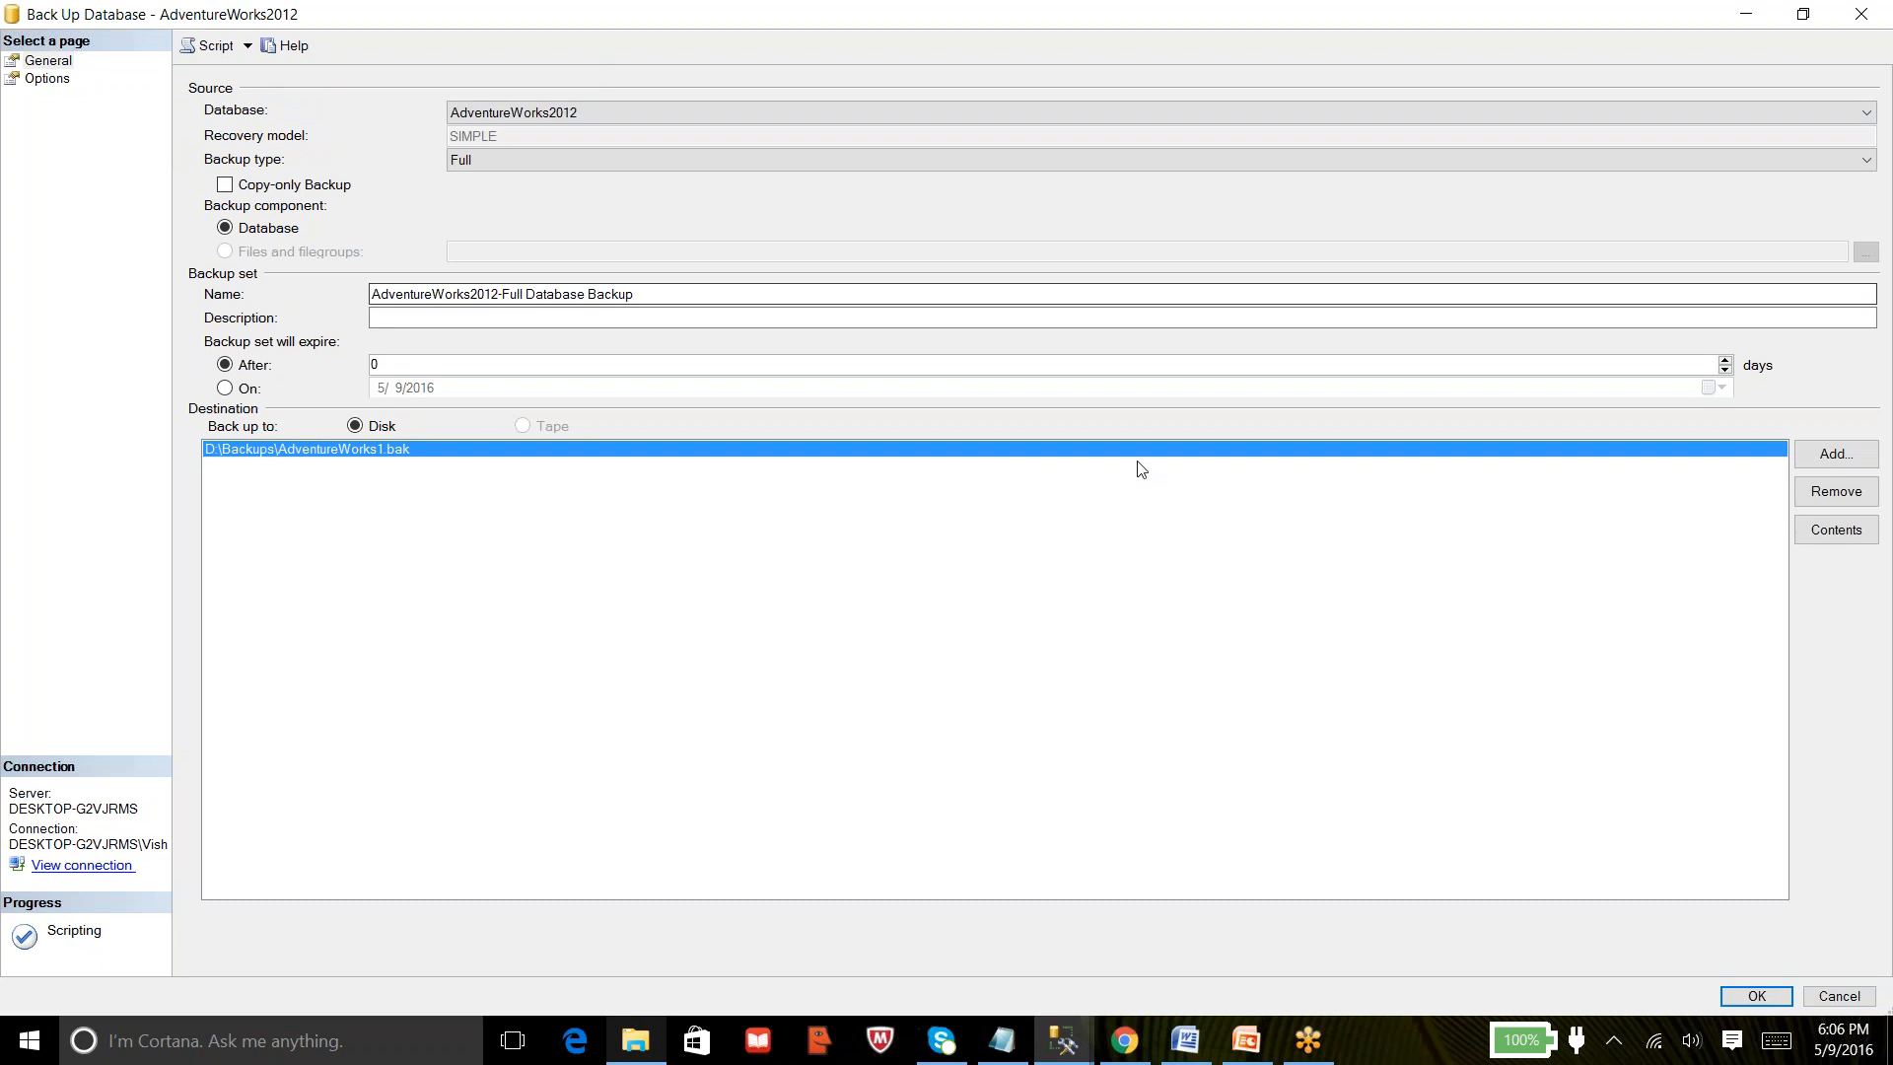
click(1840, 995)
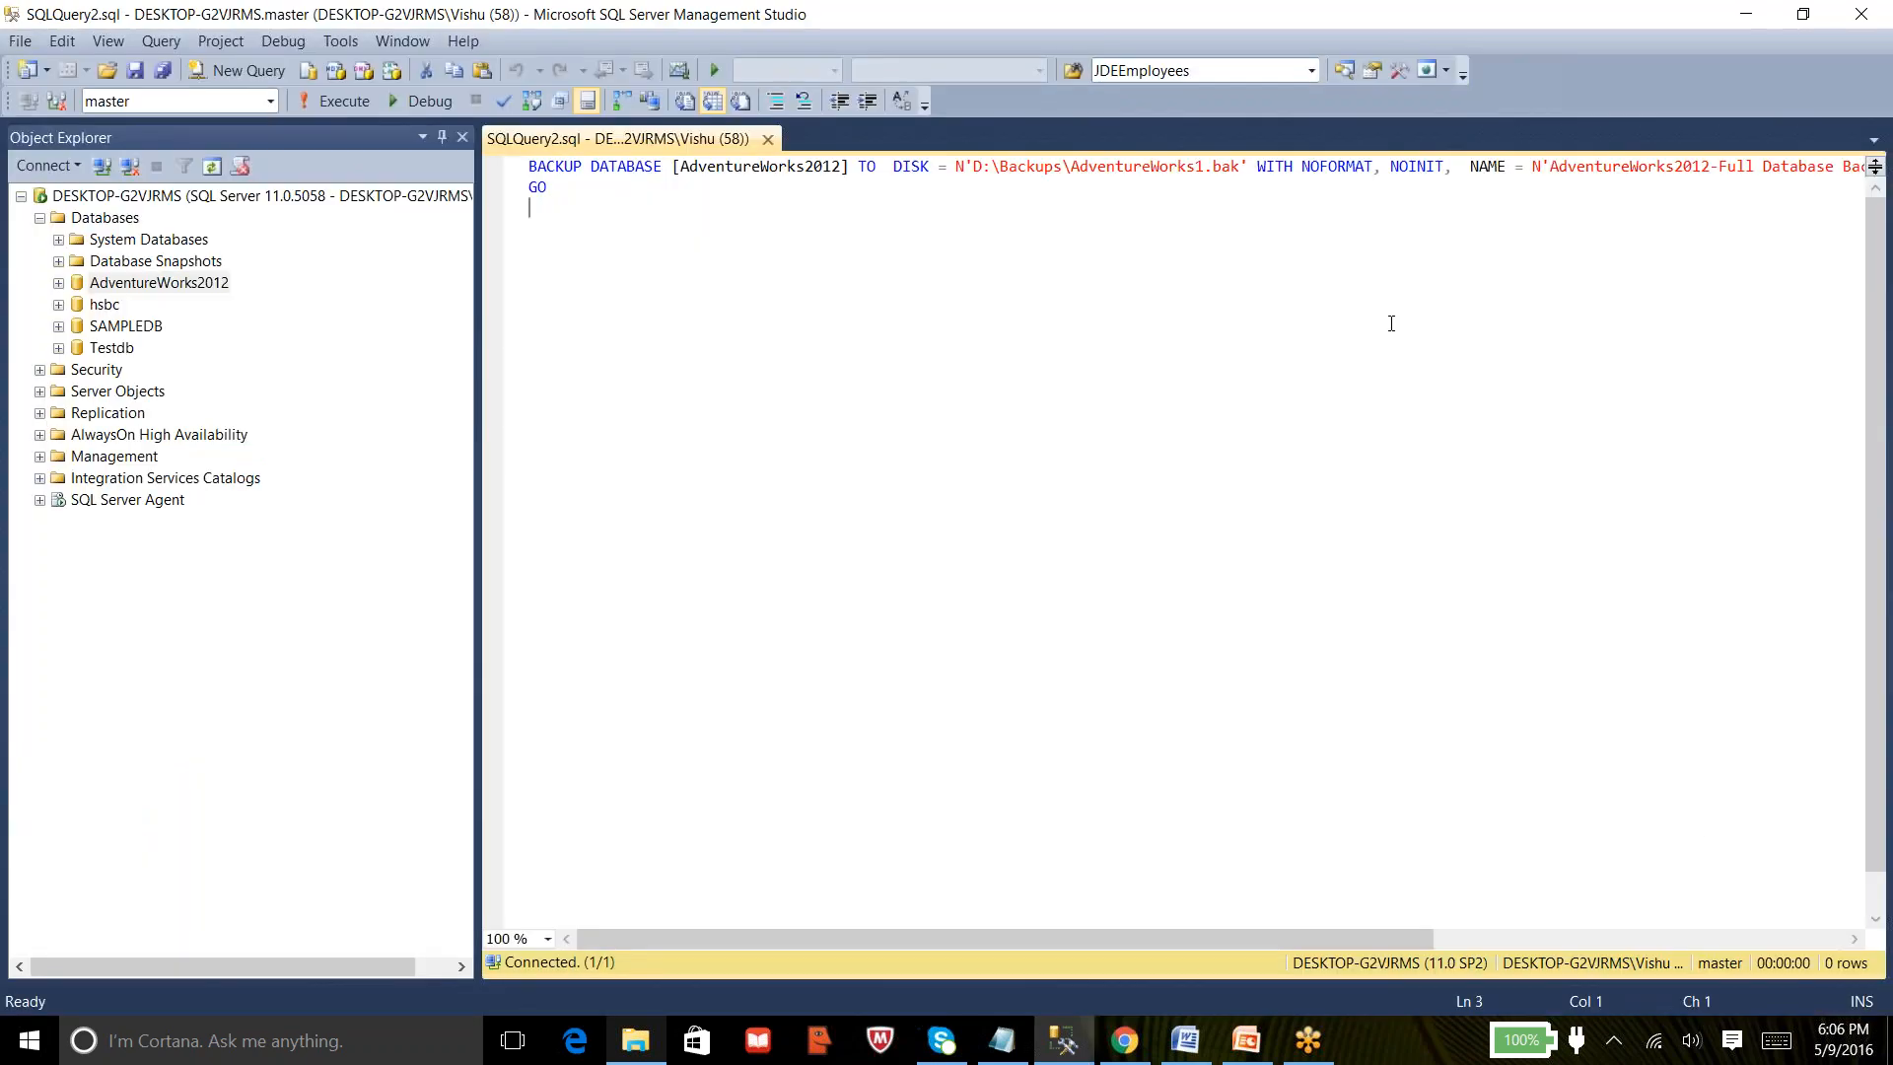
Break the scripted BACKUP statement before NAME, change its target file to AdventureWorks2.bak, and execute the script.
click(1469, 167)
key(Return)
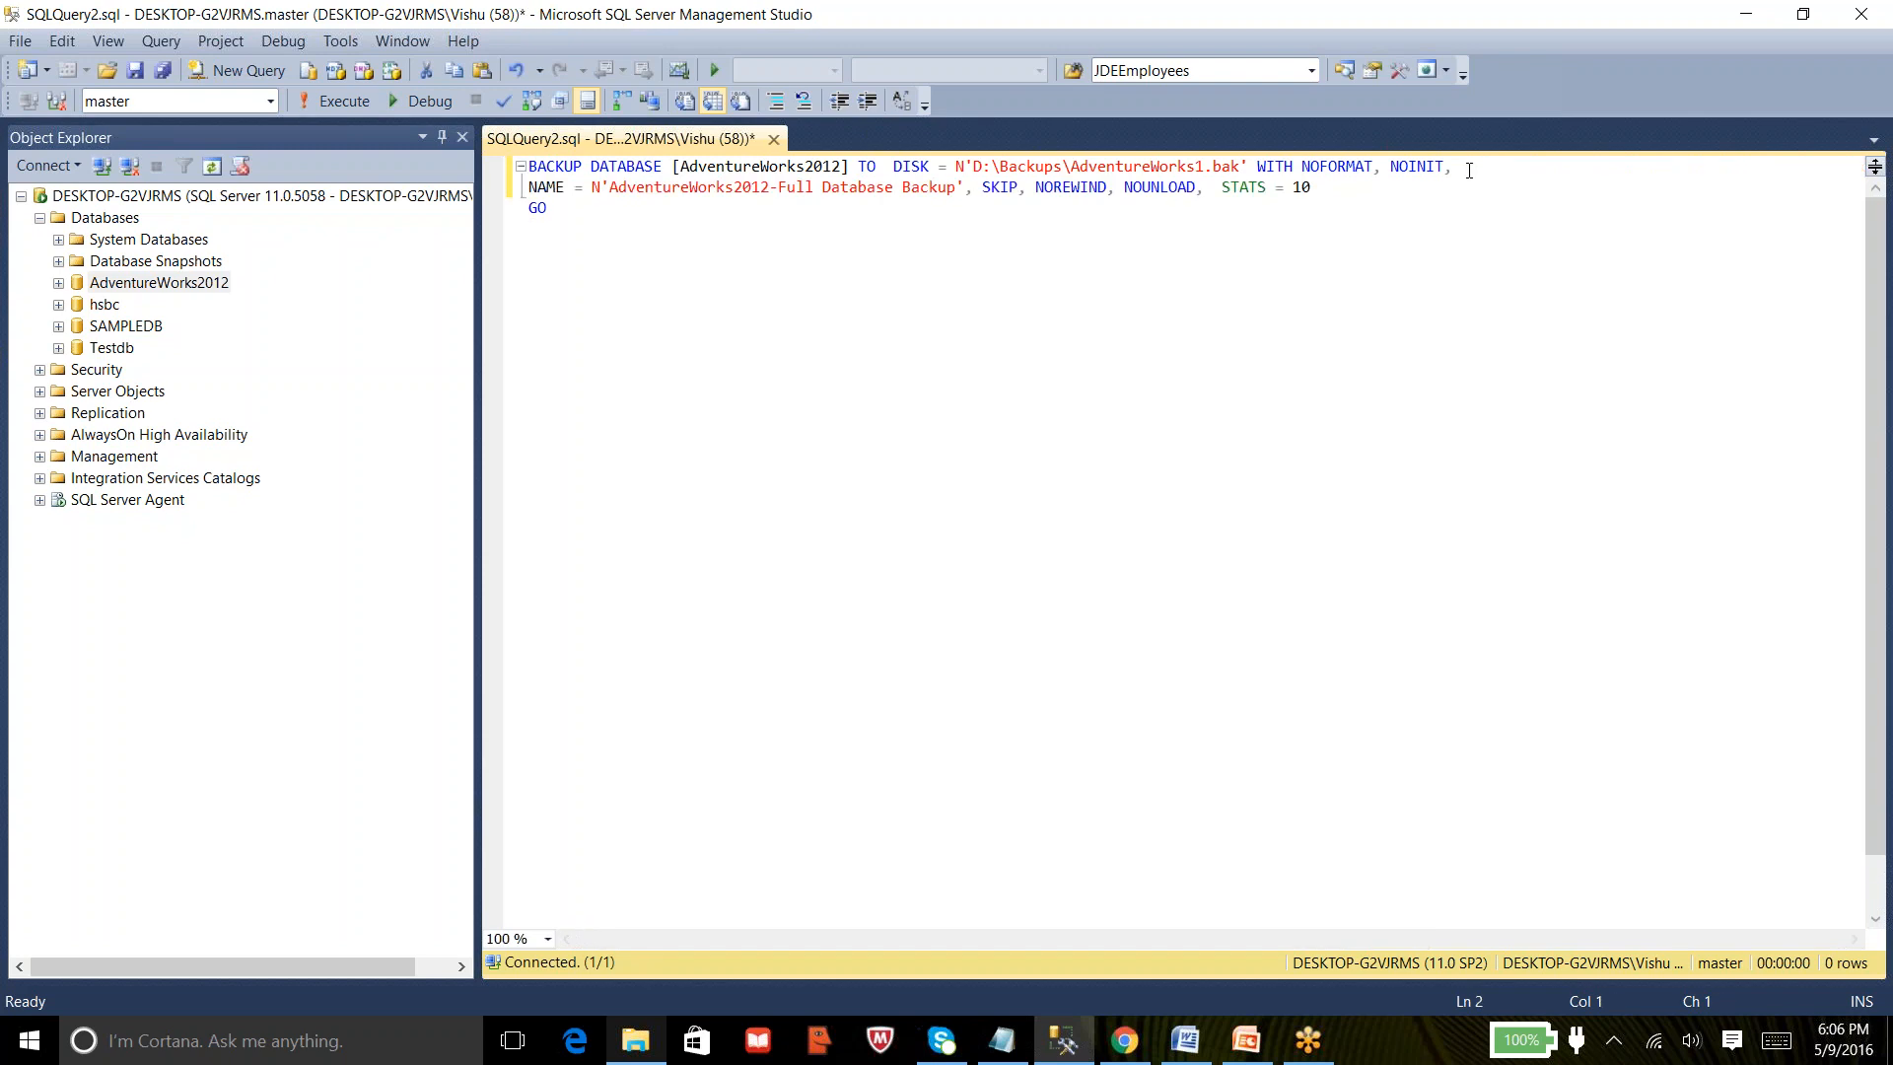
click(1269, 186)
click(1206, 166)
key(BackSpace)
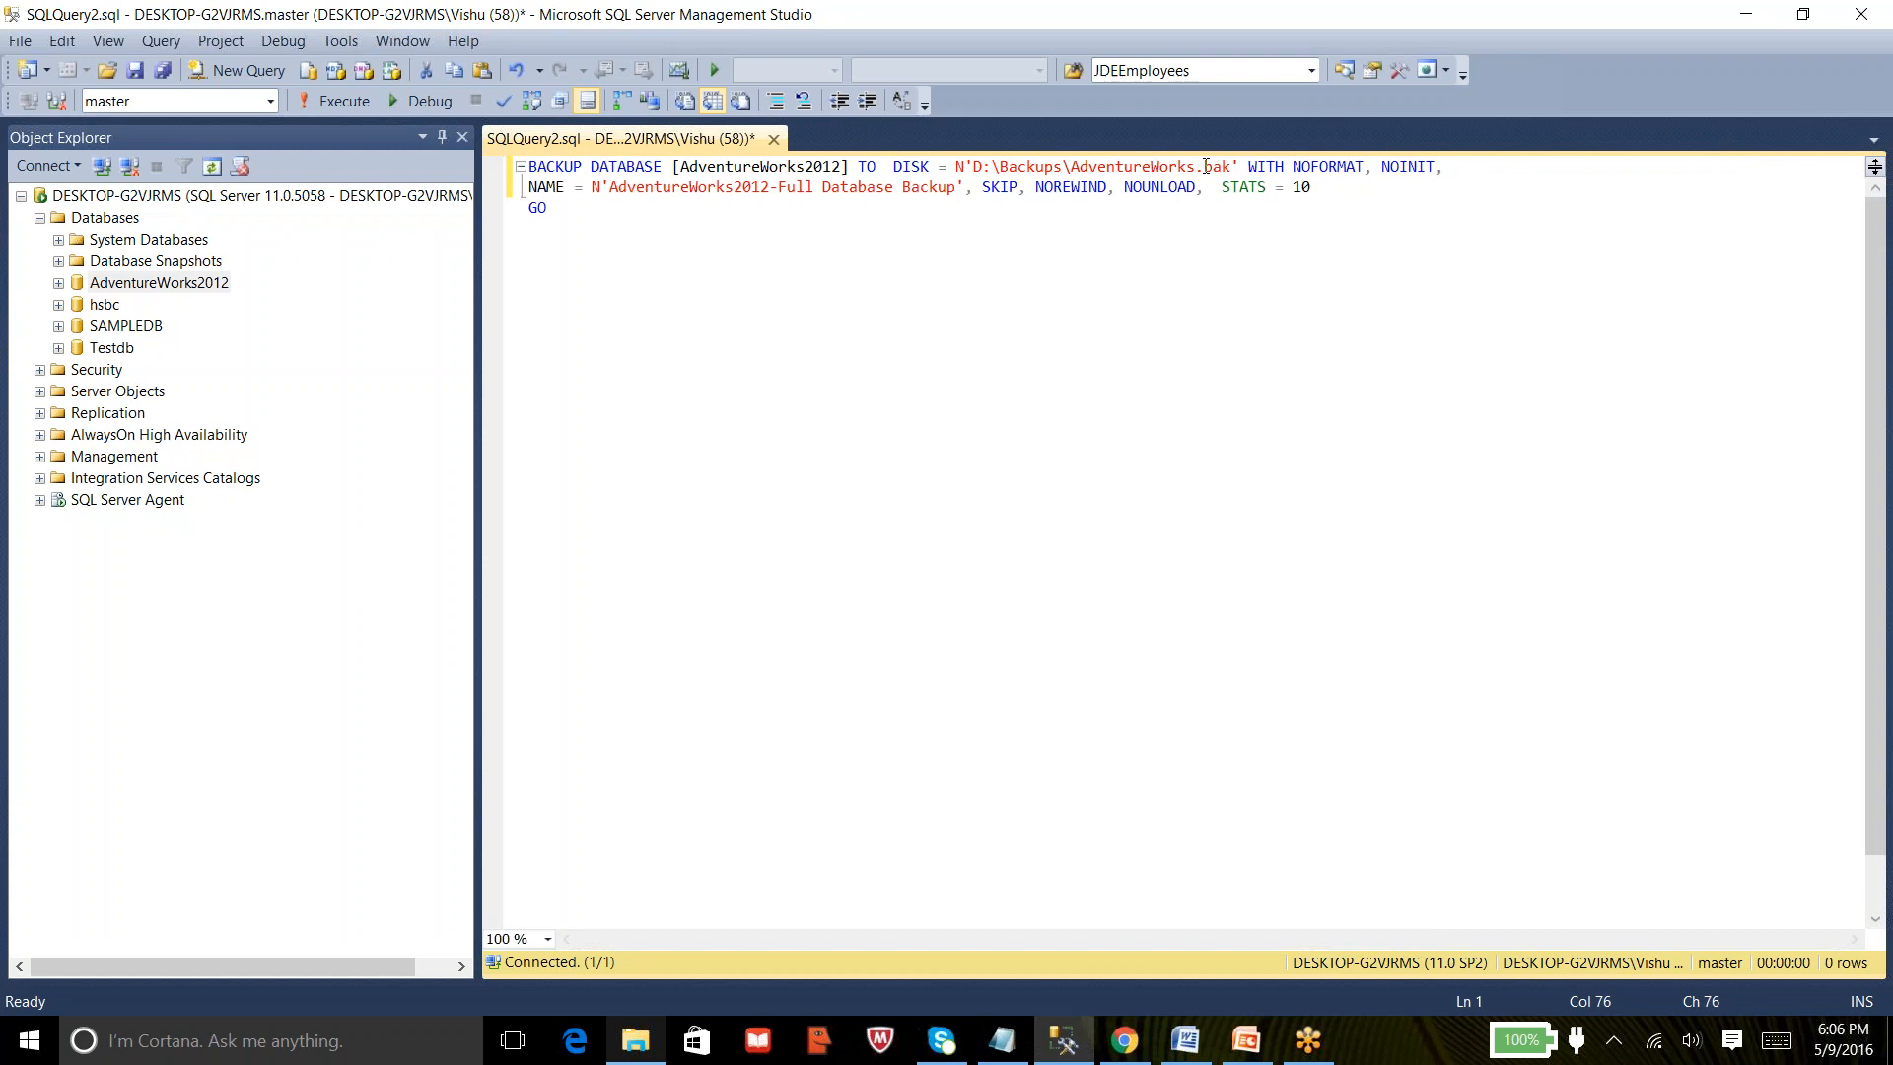
text(2)
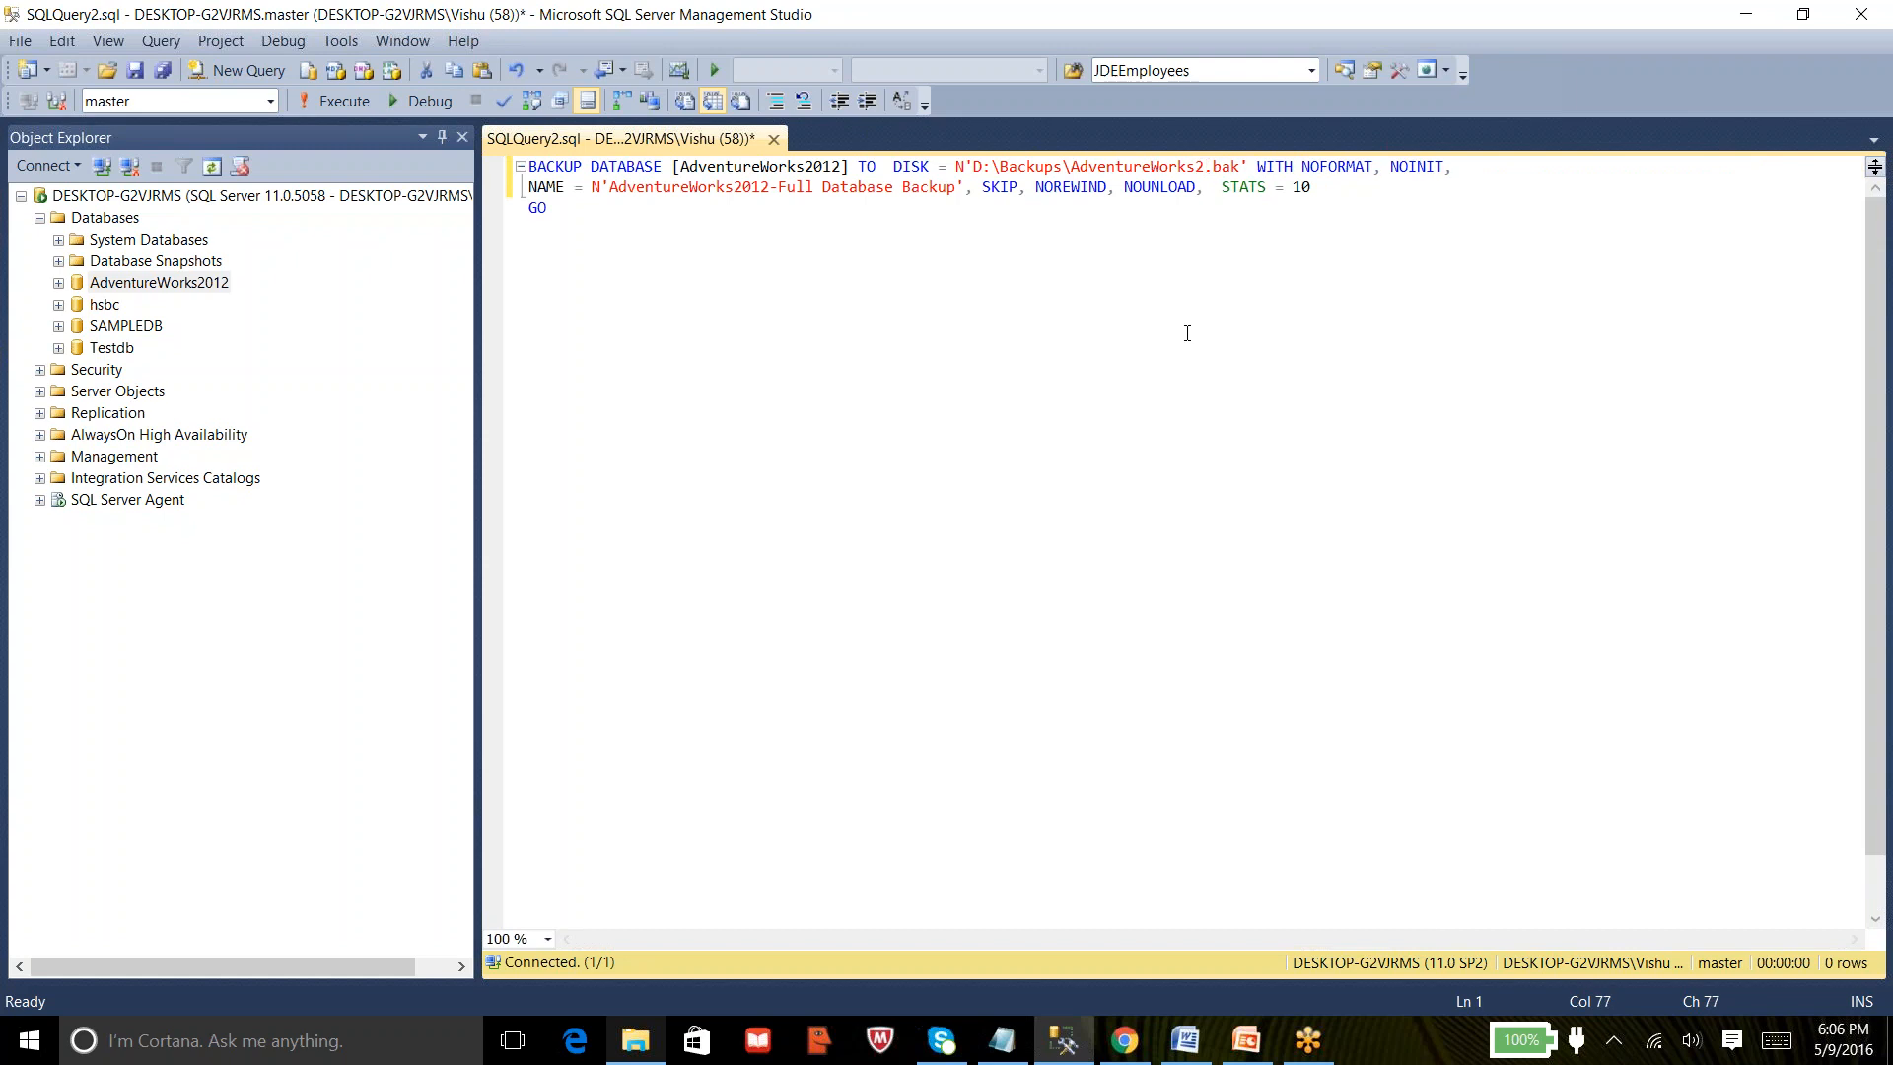
click(345, 101)
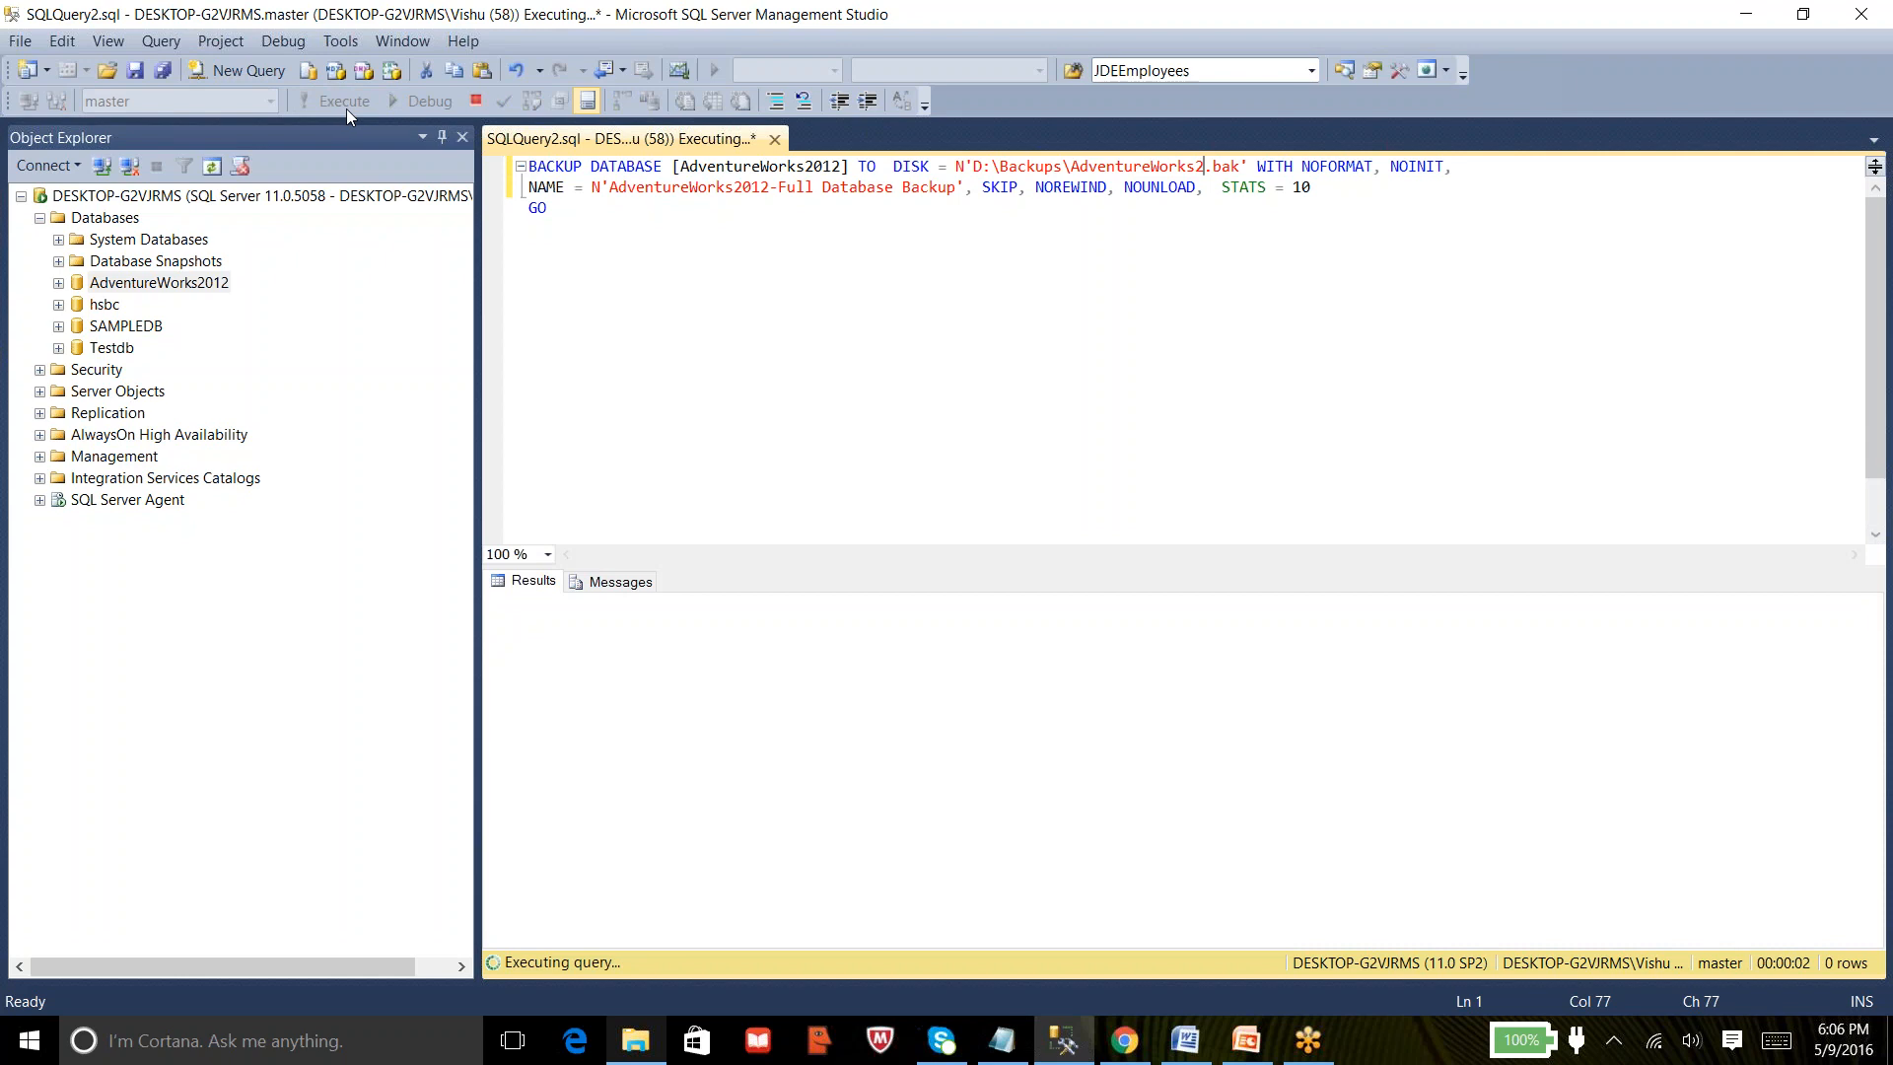
Switch to File Explorer to compare AdventureWorks2.bak with the other backup files, then minimize the folder window.
click(648, 1047)
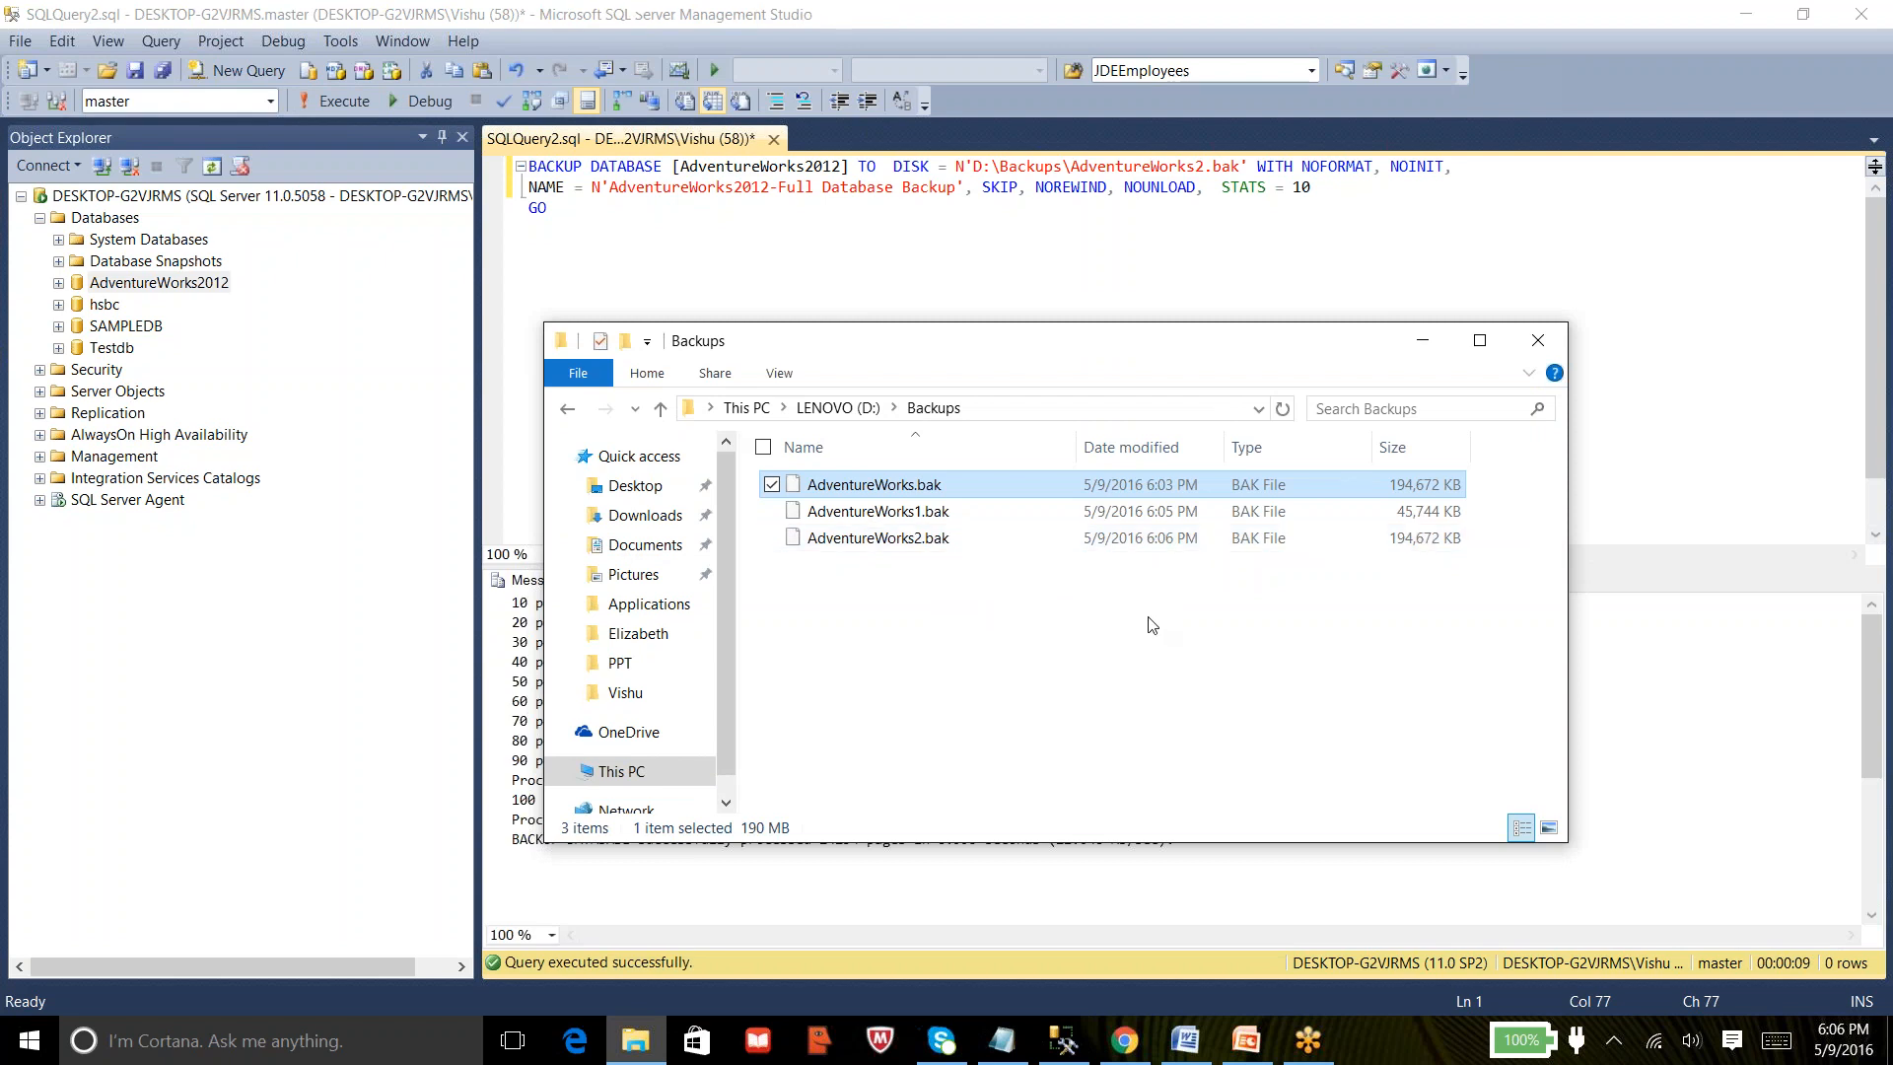
click(1091, 595)
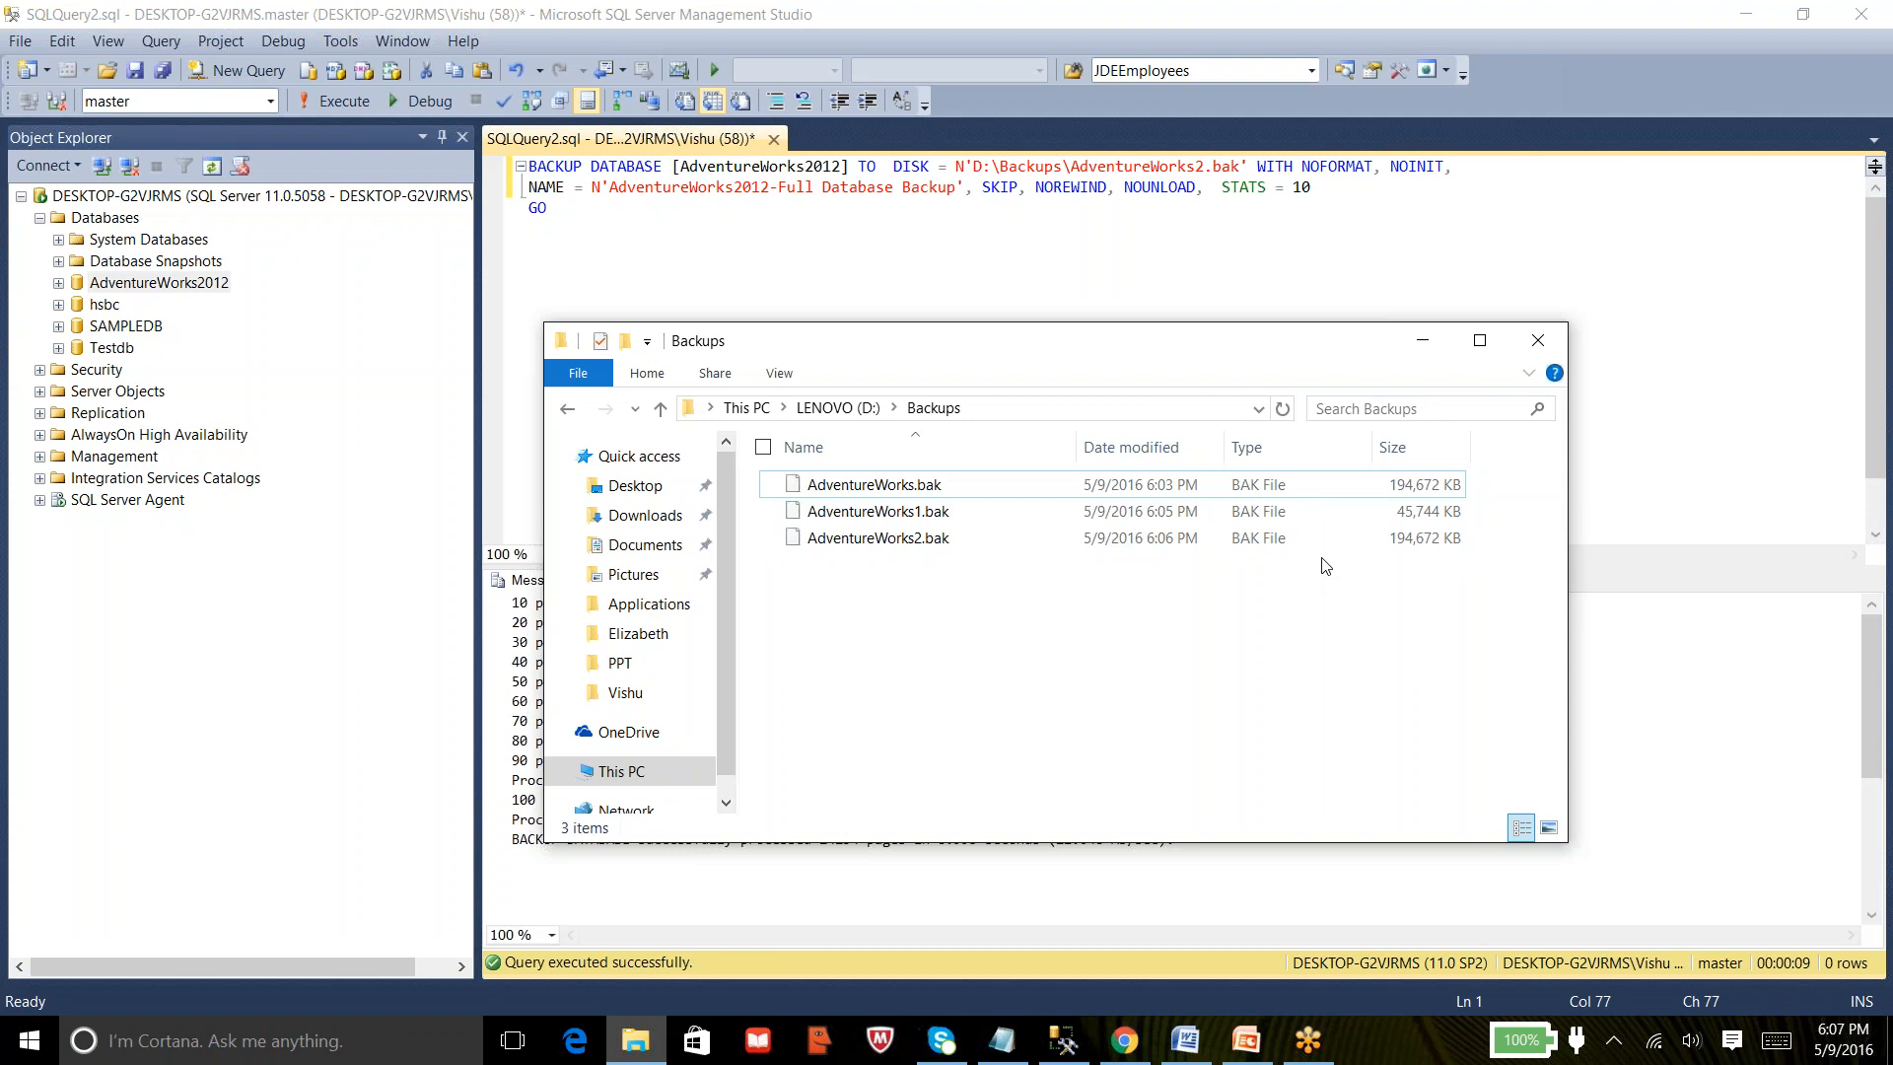
click(1421, 340)
Shorten the backup script to the basic BACKUP DATABASE ... TO DISK statement by deleting the WITH options and the GO line.
click(1037, 261)
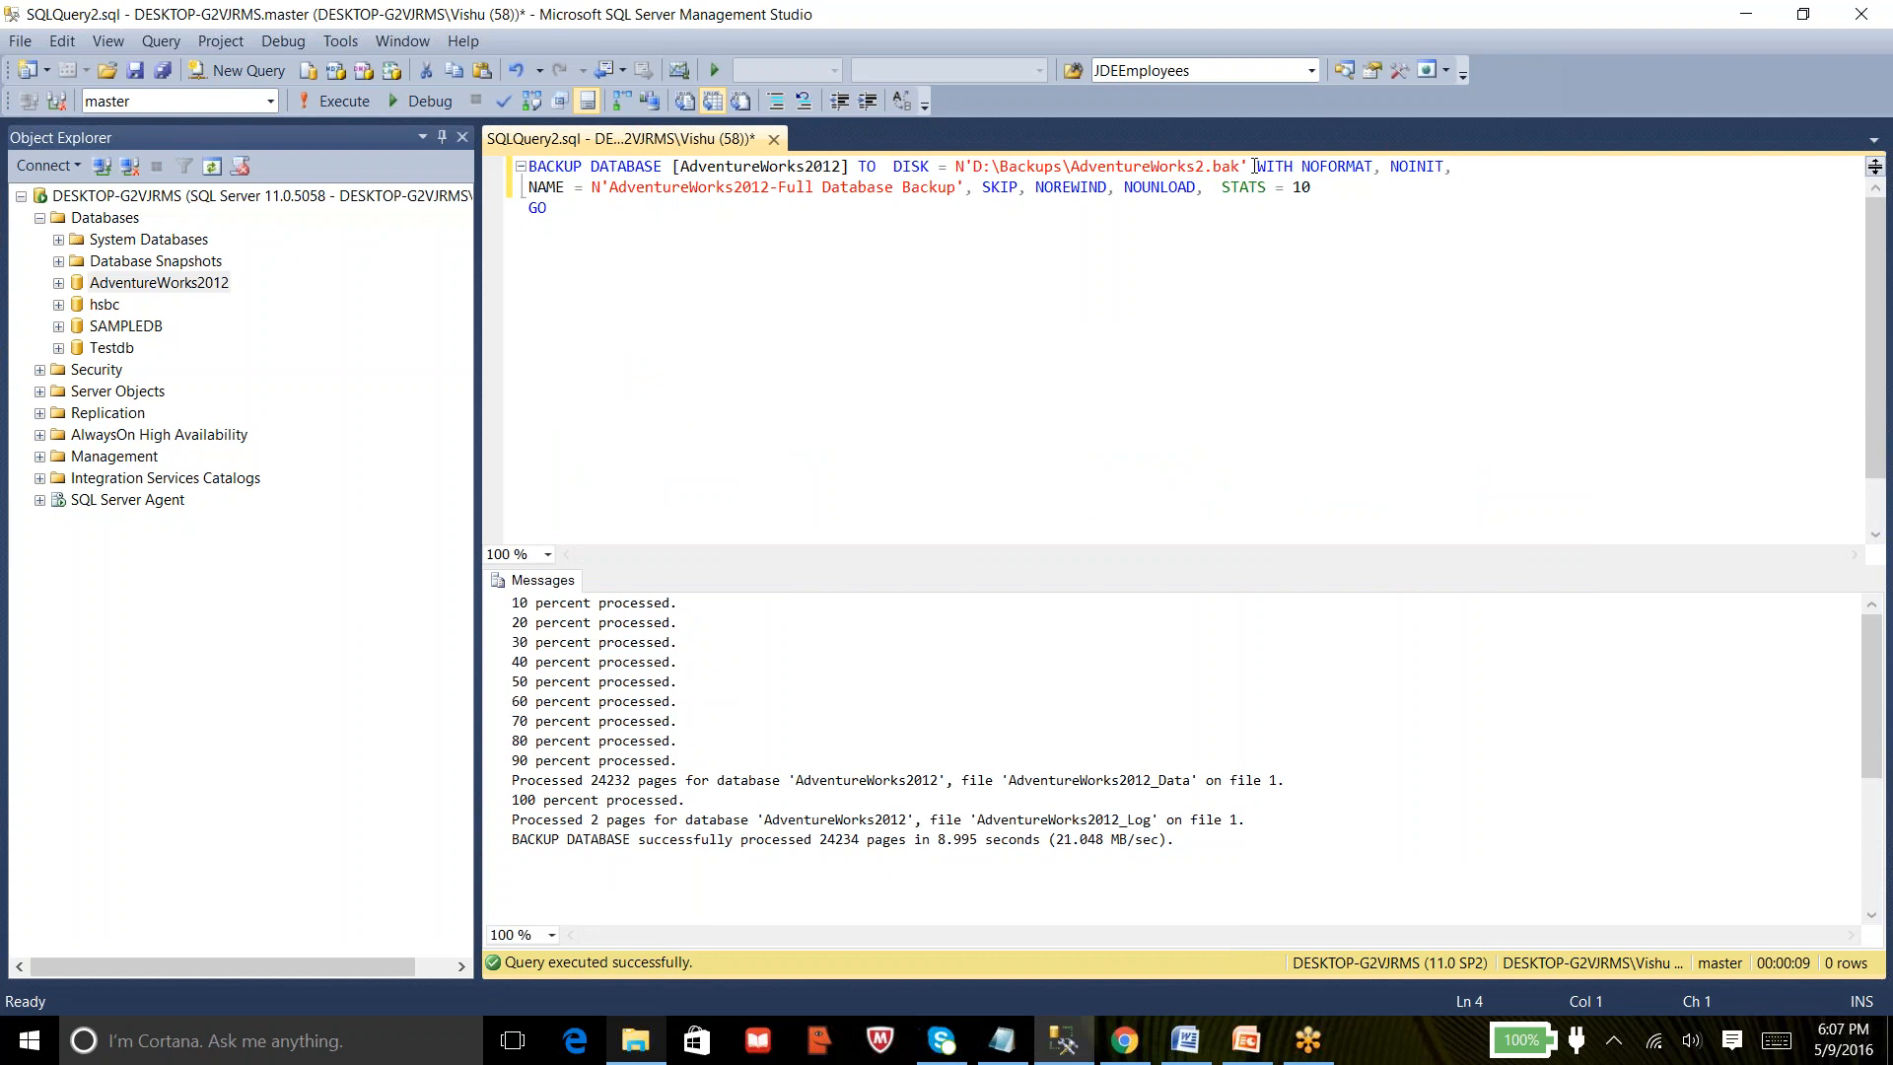
drag(1256, 166, 1316, 187)
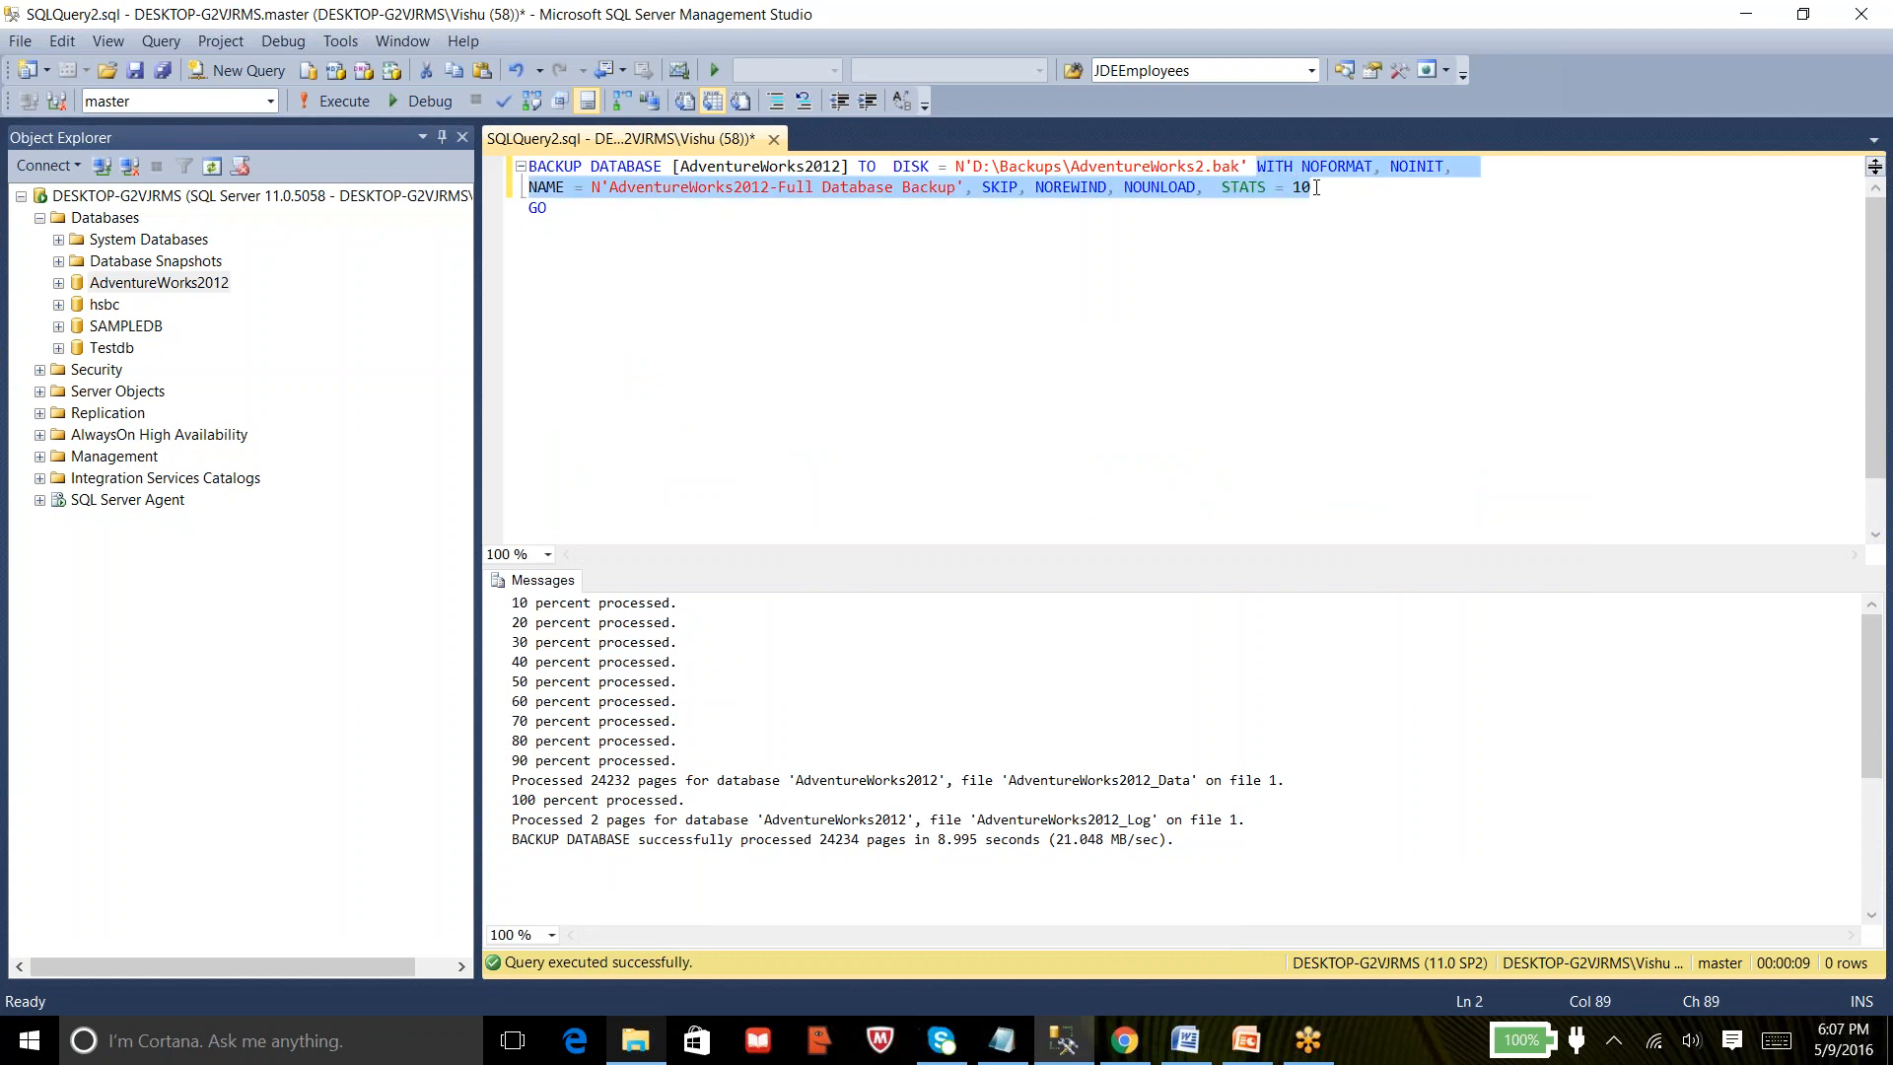
key(Delete)
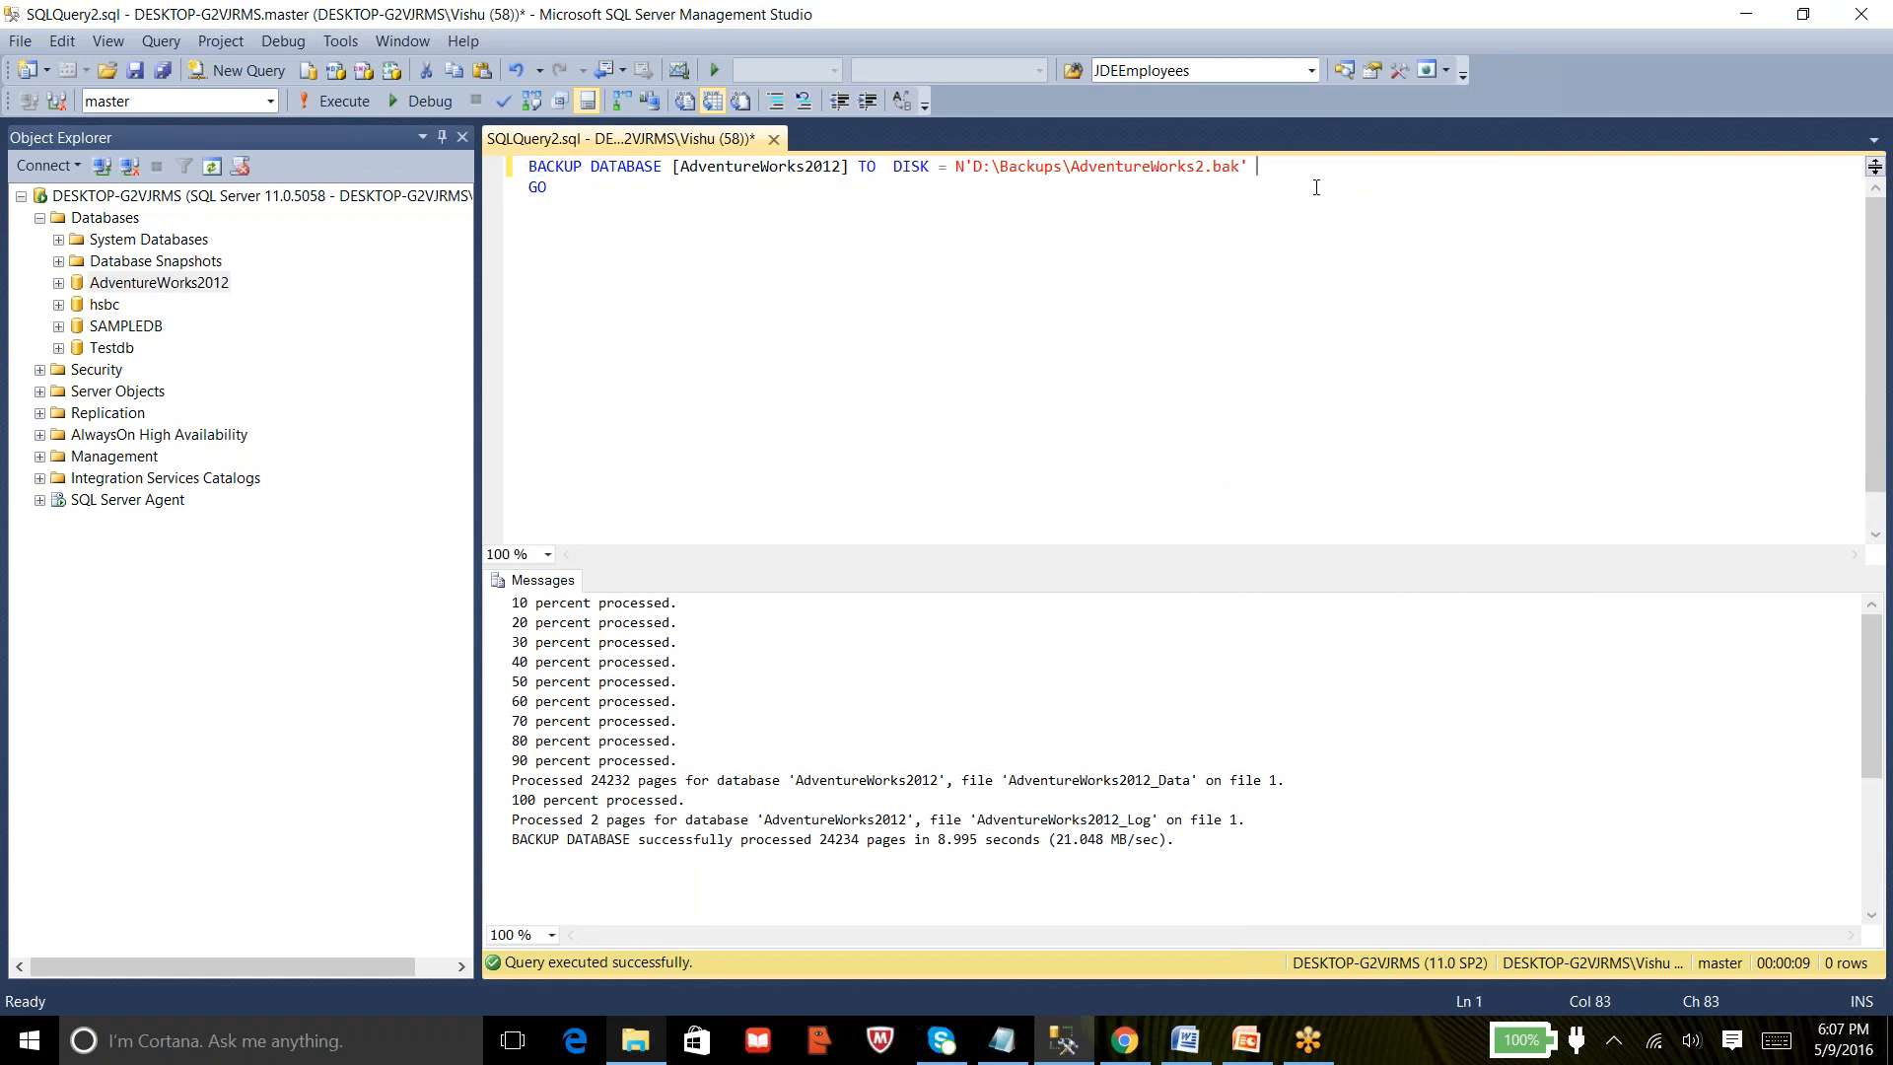
click(1316, 188)
key(BackSpace)
key(BackSpace)
click(1032, 26)
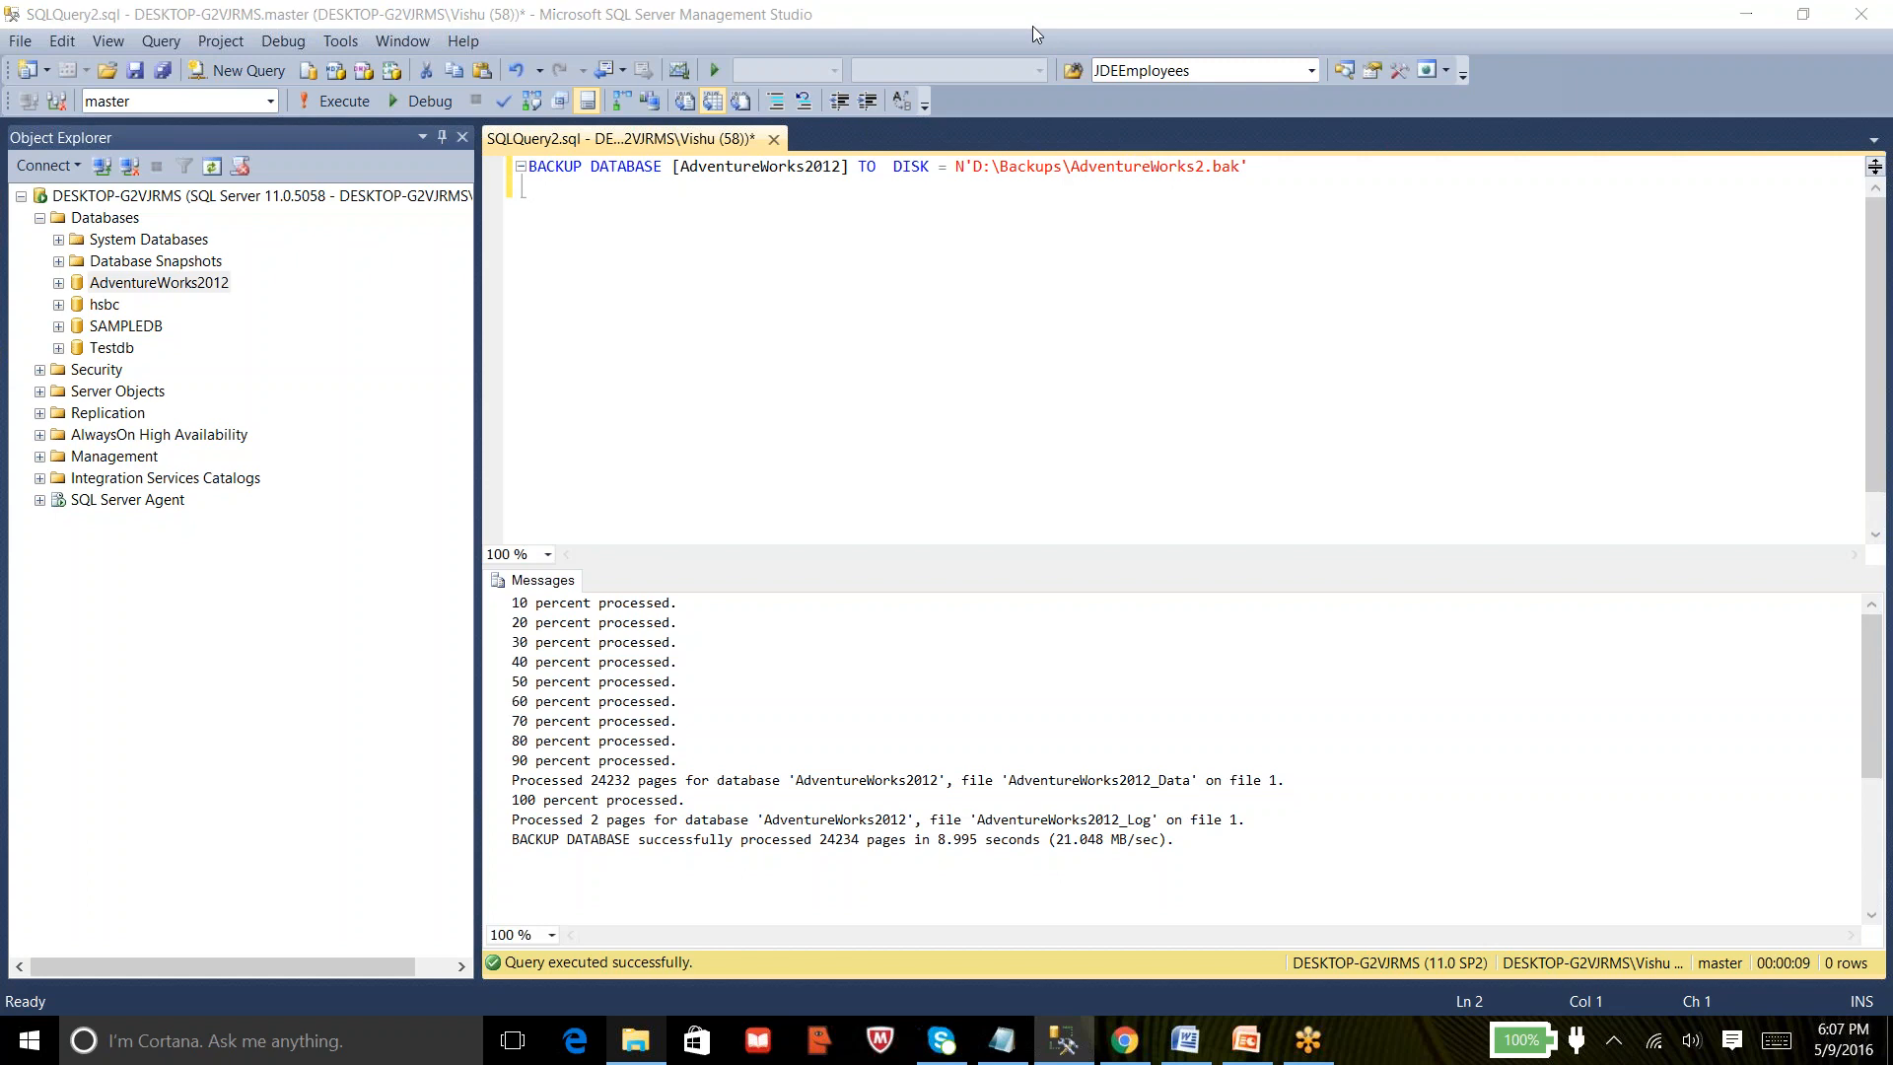